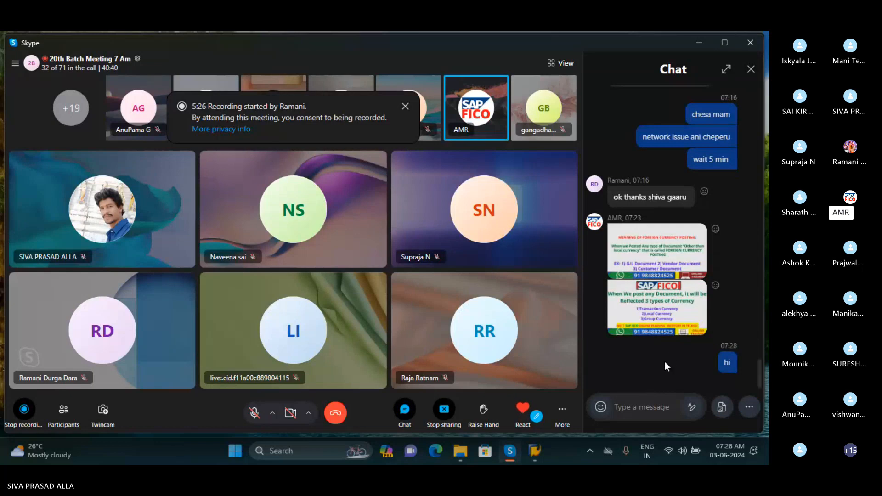
scroll(669, 355, up, 1)
scroll(669, 355, down, 1)
scroll(655, 356, up, 2)
scroll(650, 359, down, 2)
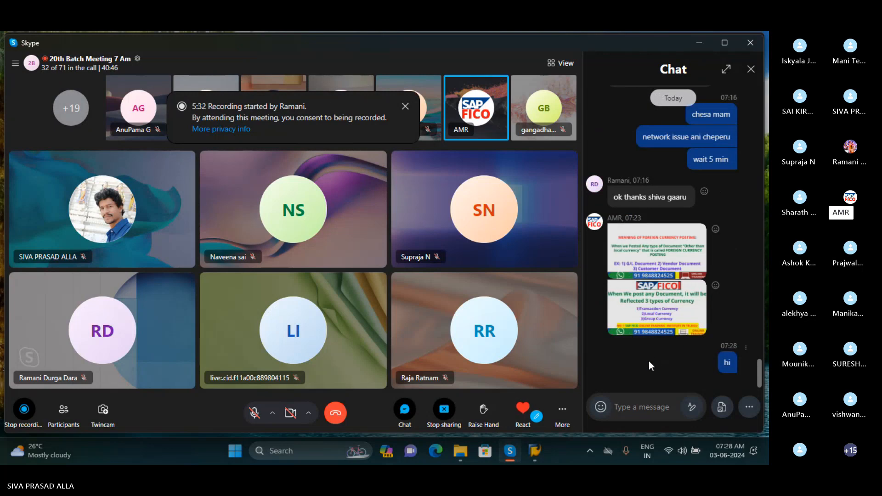
scroll(648, 361, up, 1)
scroll(647, 361, down, 1)
scroll(645, 364, up, 2)
scroll(645, 365, down, 2)
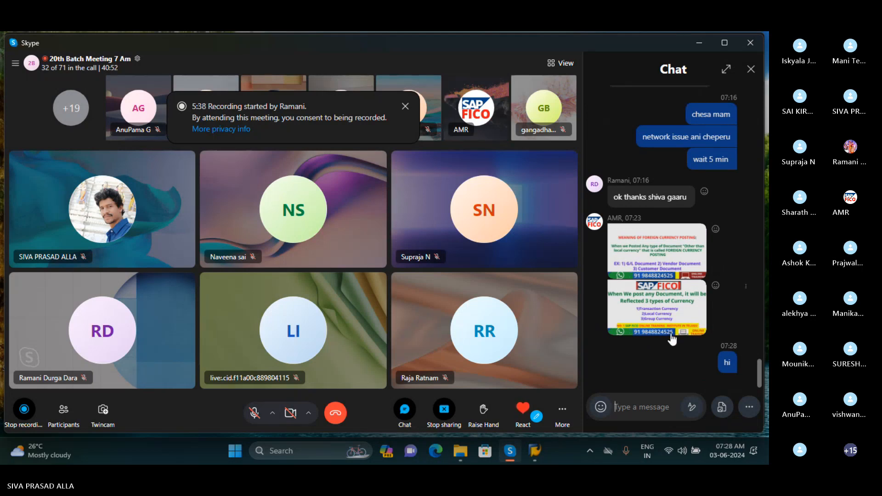
scroll(654, 365, up, 2)
scroll(655, 363, down, 2)
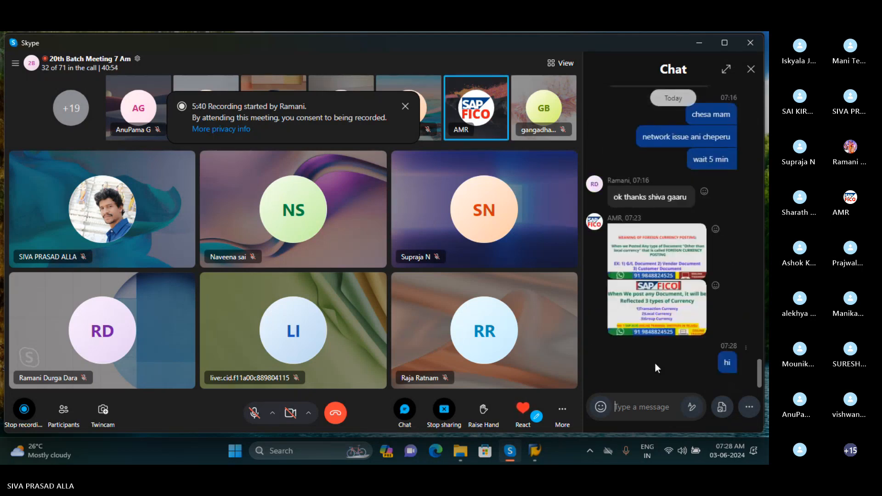
scroll(654, 362, up, 2)
scroll(654, 363, down, 2)
scroll(655, 362, up, 3)
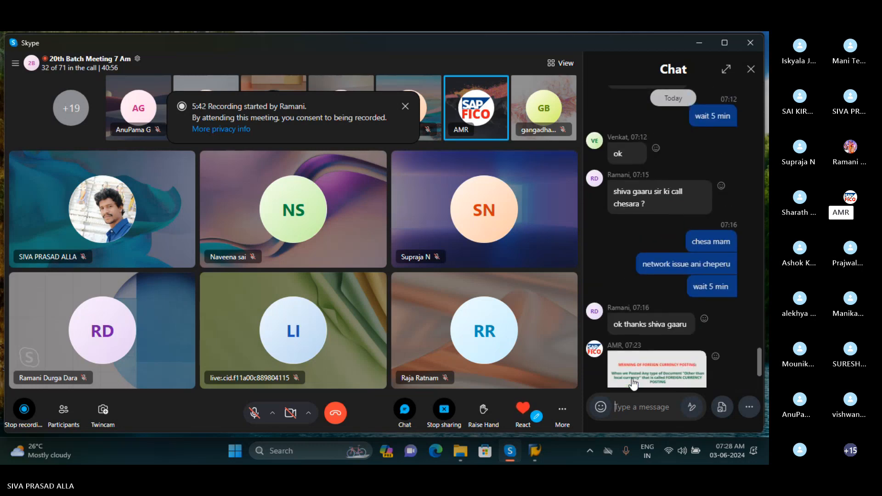
scroll(632, 378, down, 3)
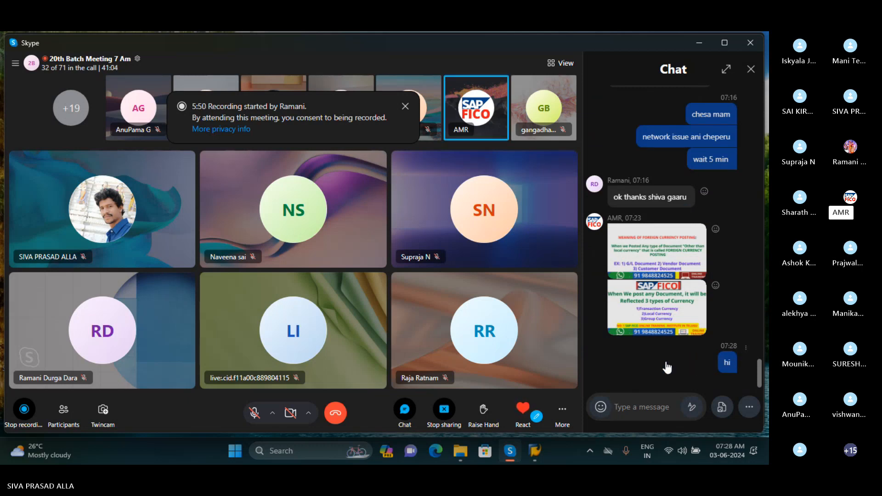
mouse_move(535, 449)
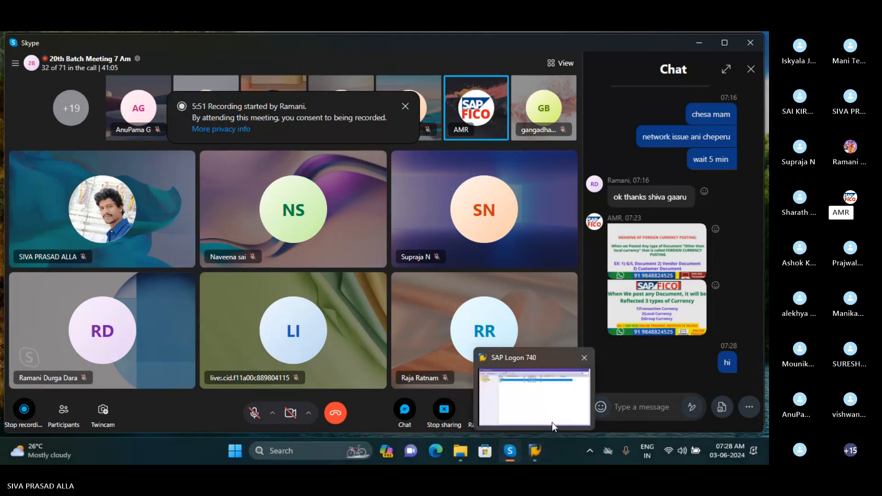
right_click(672, 350)
click(638, 357)
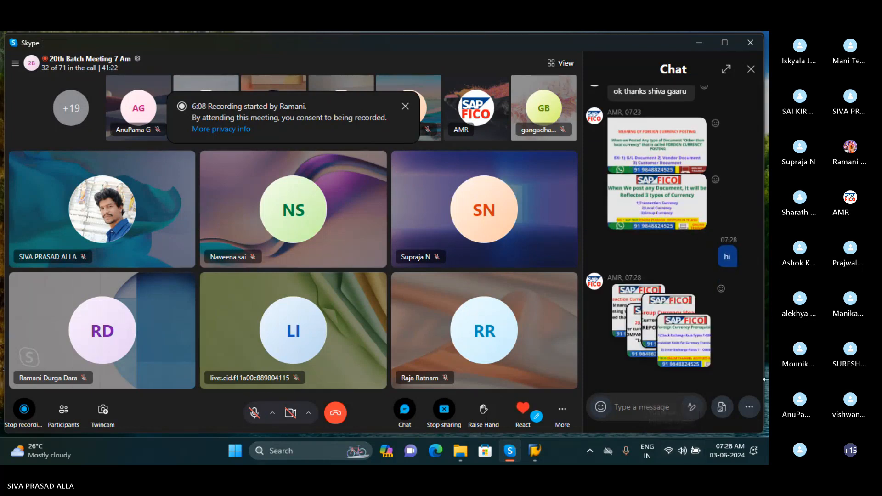
Open the newly shared SAP FICO slides in the Skype chat and browse back to the Transaction Currency definition
click(672, 334)
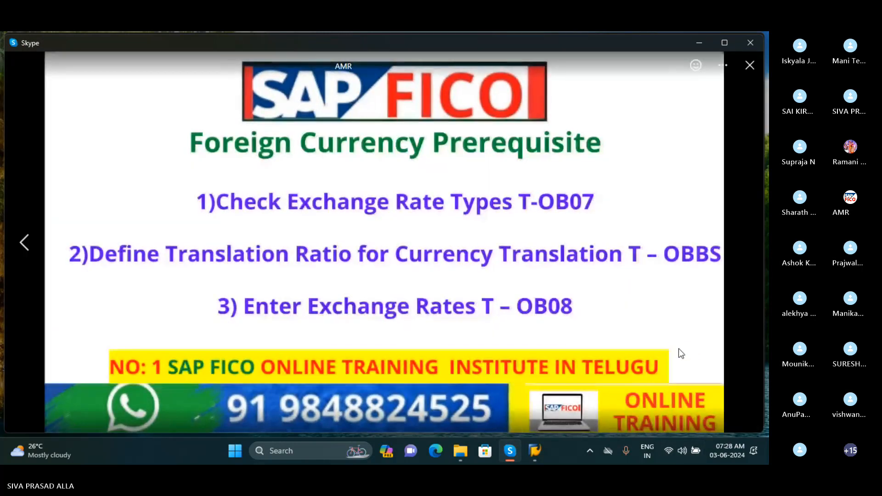
key(Left)
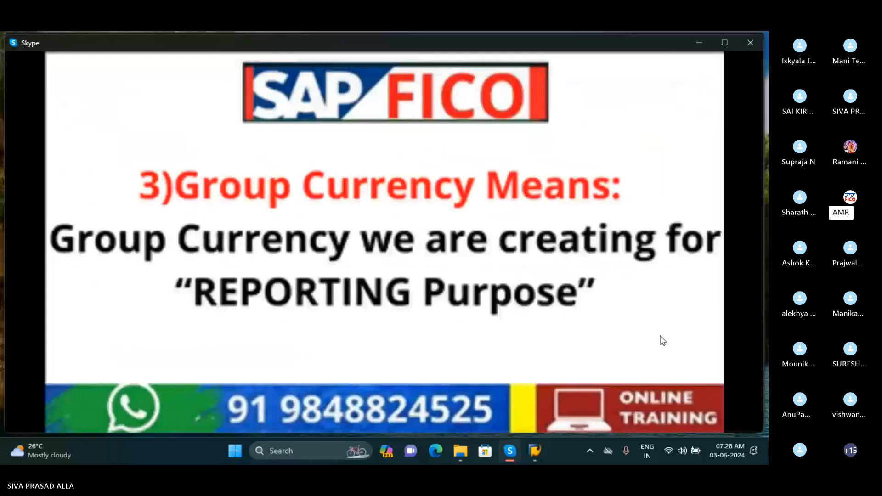
key(Left)
key(Left)
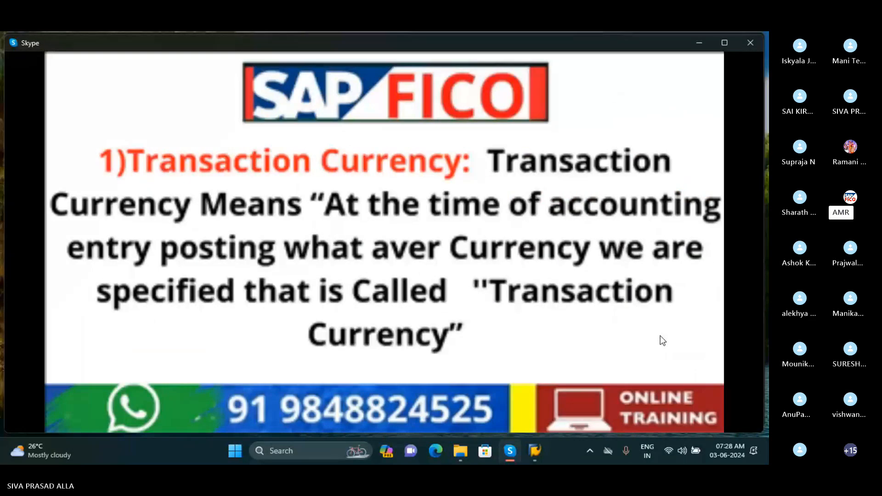
mouse_move(676, 270)
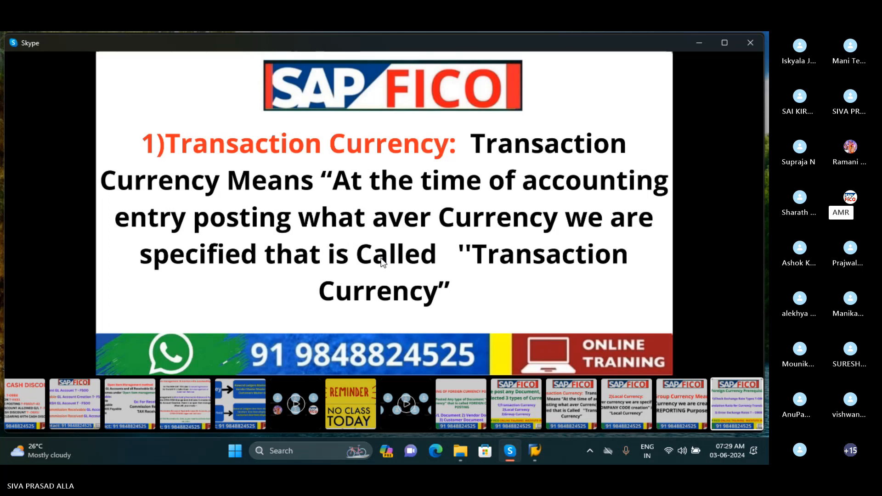
Switch to SAP Logon 740, try to connect to the ECC entry between 2024 and SR, and check the network status
click(534, 451)
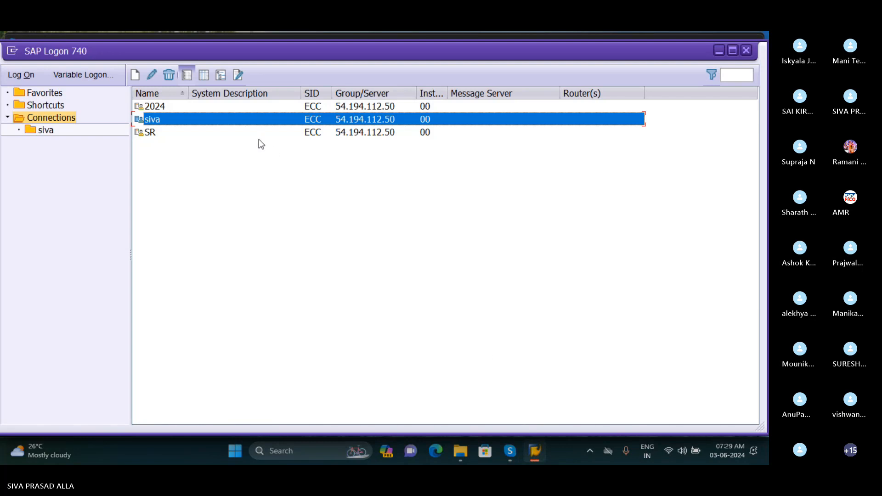
double_click(222, 120)
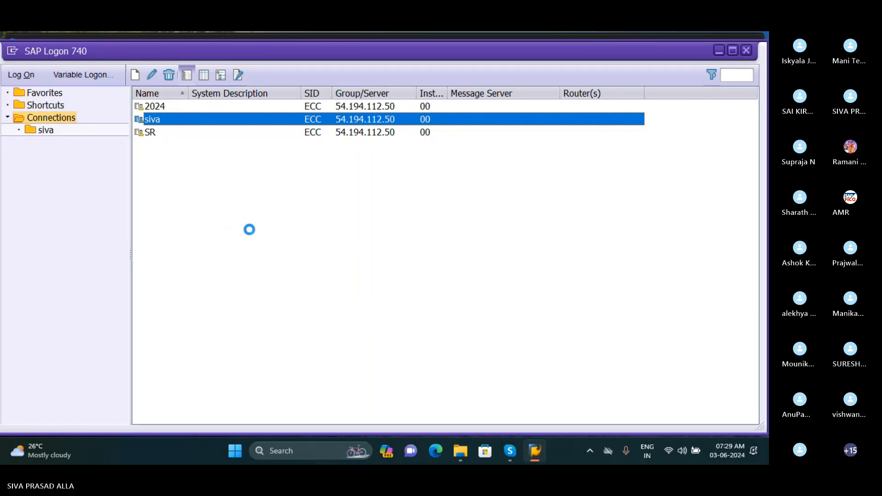
mouse_move(538, 445)
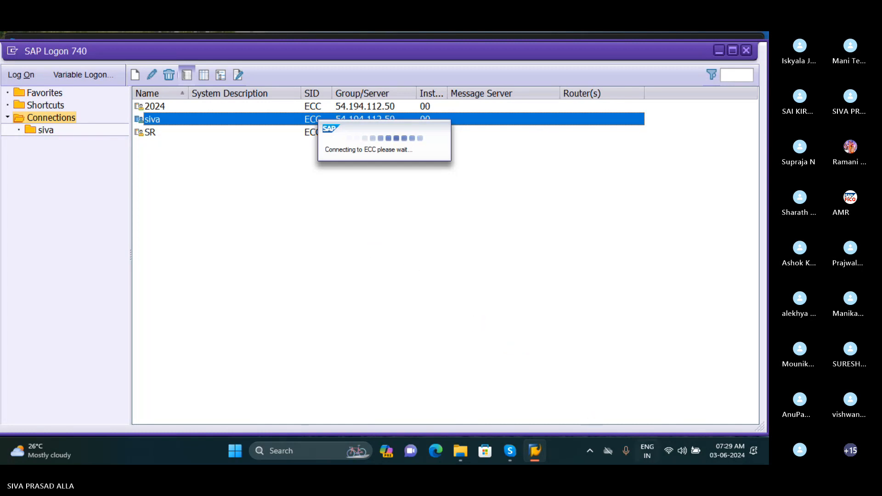
click(666, 449)
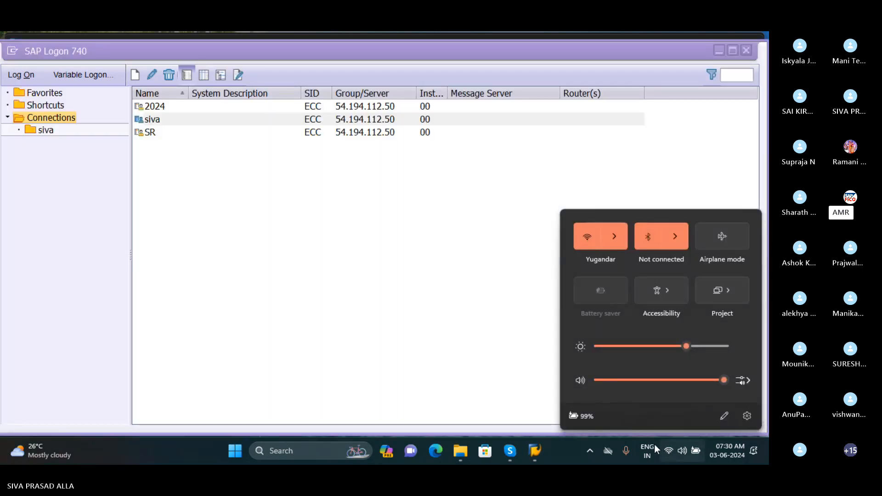
click(251, 192)
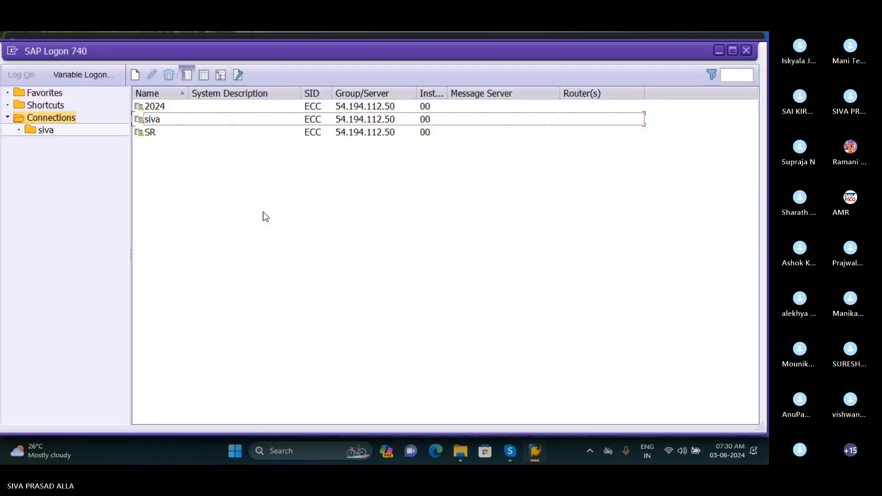
Retry the ECC connection listed between 2024 and SR and display the available Wi-Fi networks
double_click(183, 120)
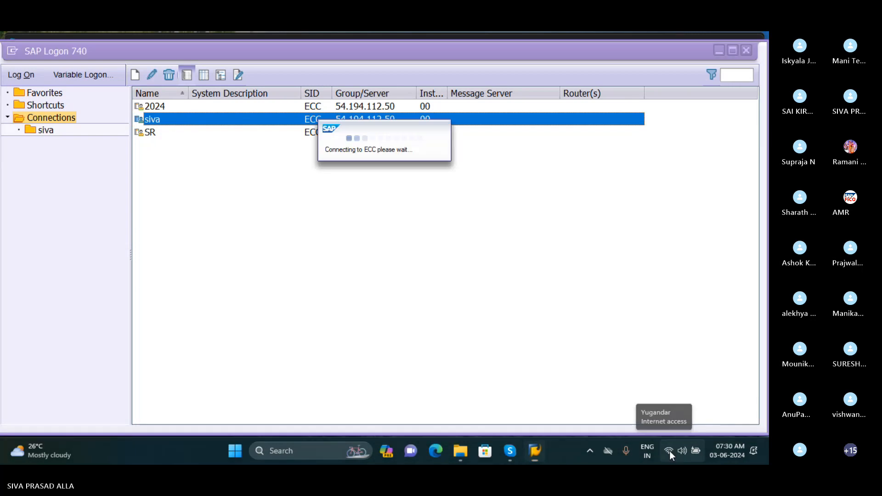
click(669, 451)
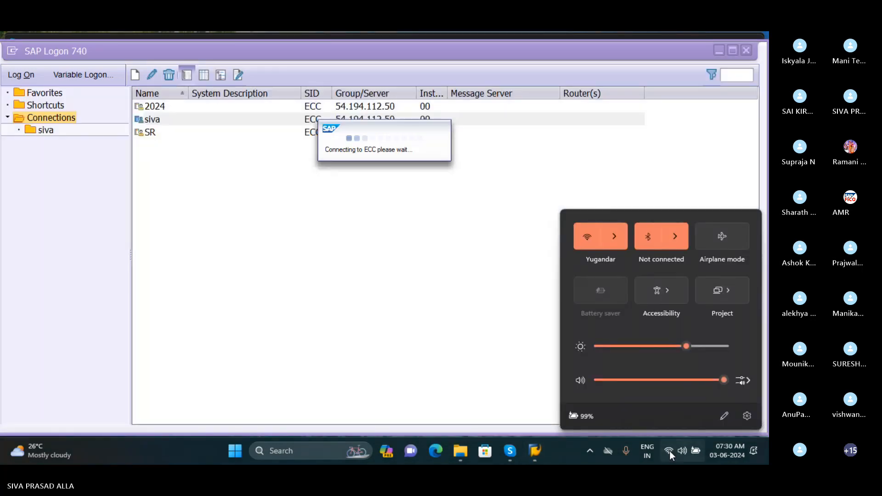
click(616, 236)
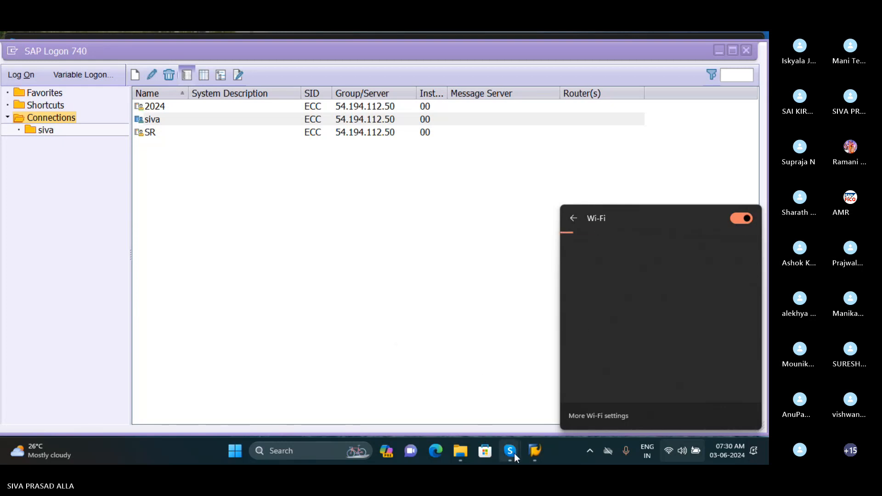
mouse_move(514, 452)
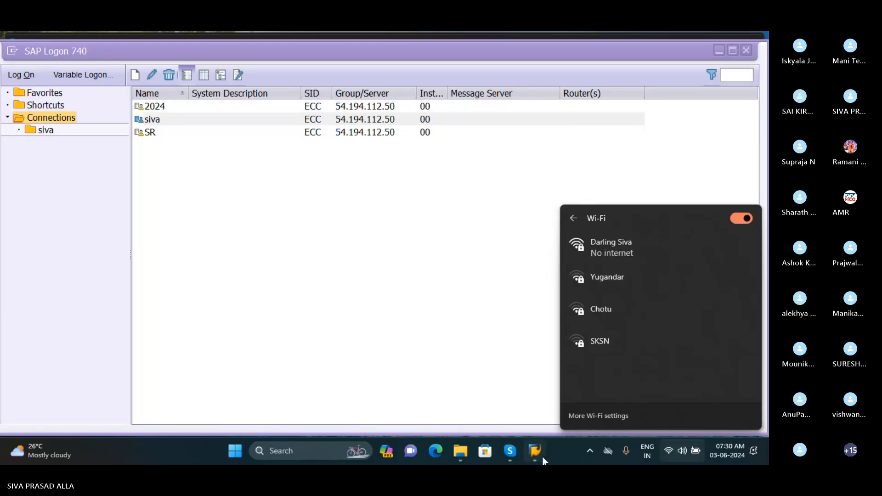
mouse_move(543, 460)
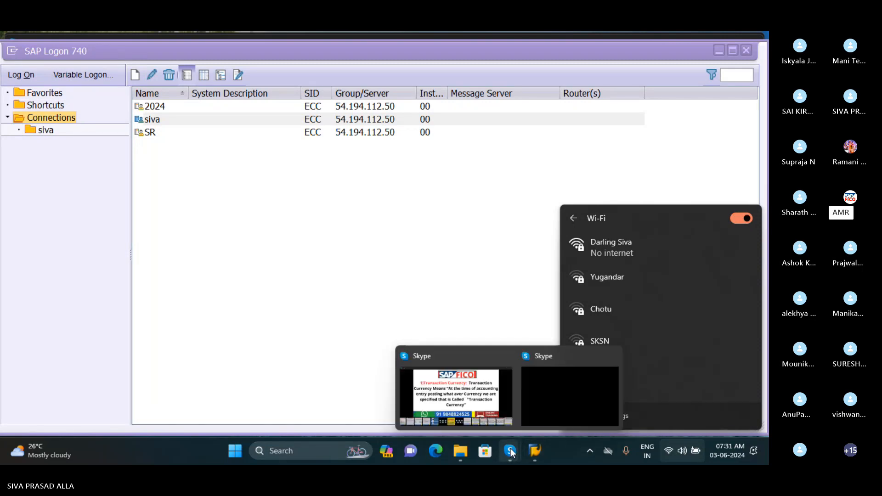
Switch to Skype, close the slide viewer, and briefly toggle the microphone before minimizing the call window
click(457, 387)
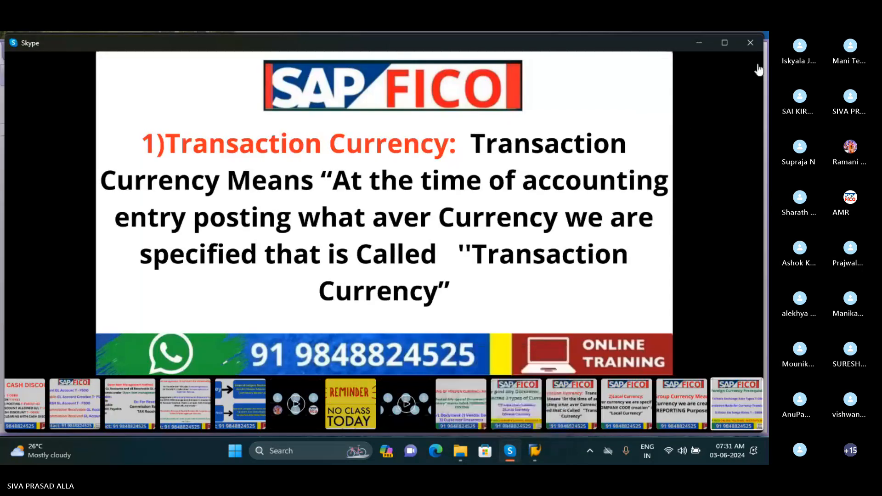
click(758, 70)
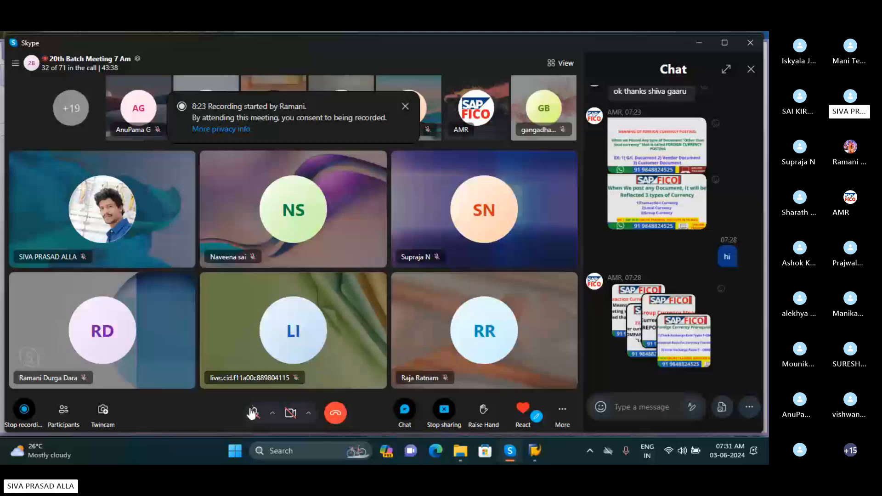
click(254, 413)
click(258, 414)
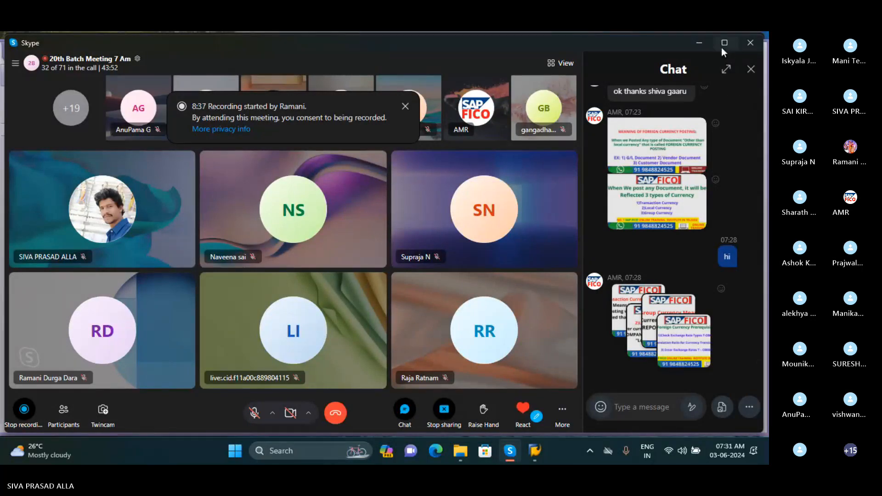
click(699, 42)
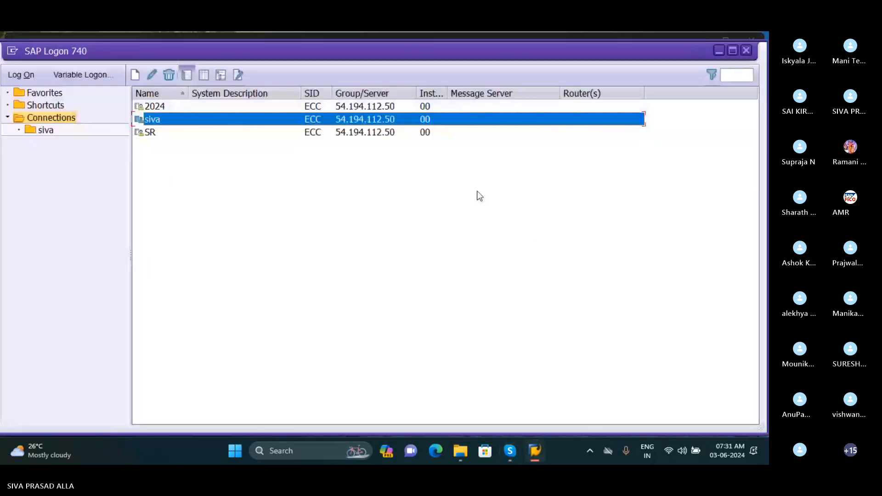
Try again to log on to the selected ECC system and dismiss the SAP GUI connection error dialog
double_click(203, 118)
mouse_move(535, 451)
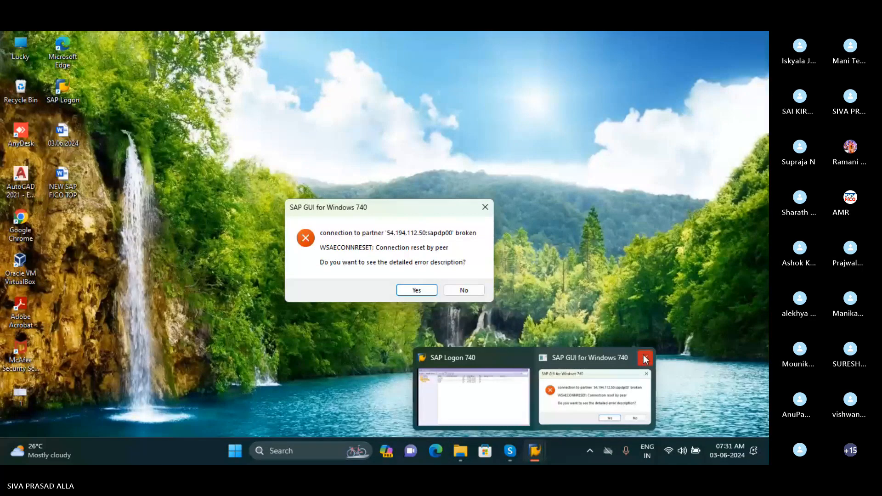
click(645, 358)
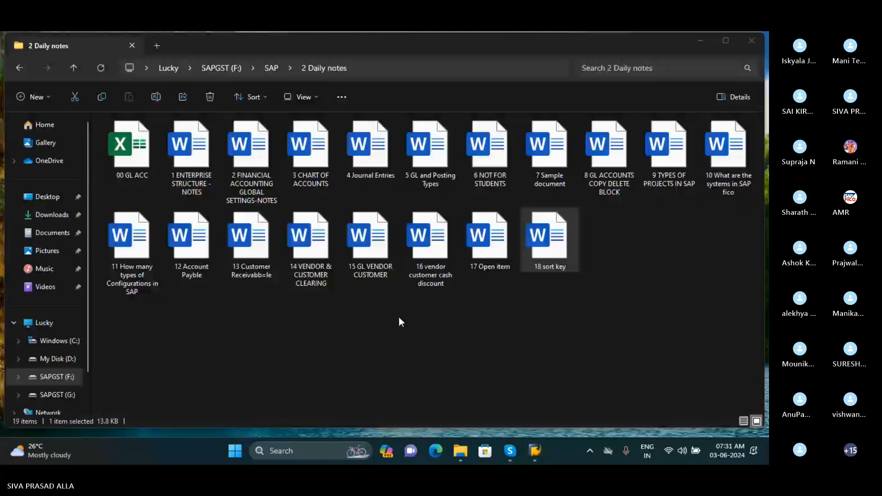
Bring SAP Logon back, try the same ECC connection once more, and close the window
click(536, 457)
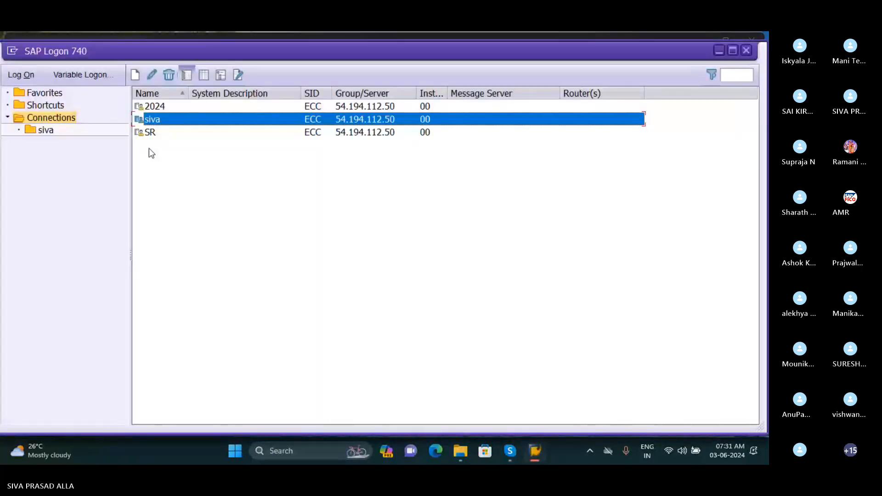
double_click(172, 121)
mouse_move(461, 455)
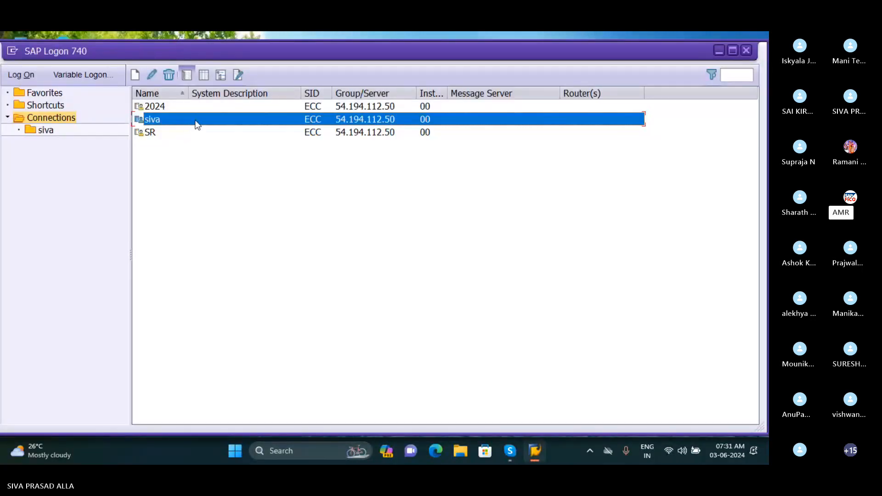
click(744, 52)
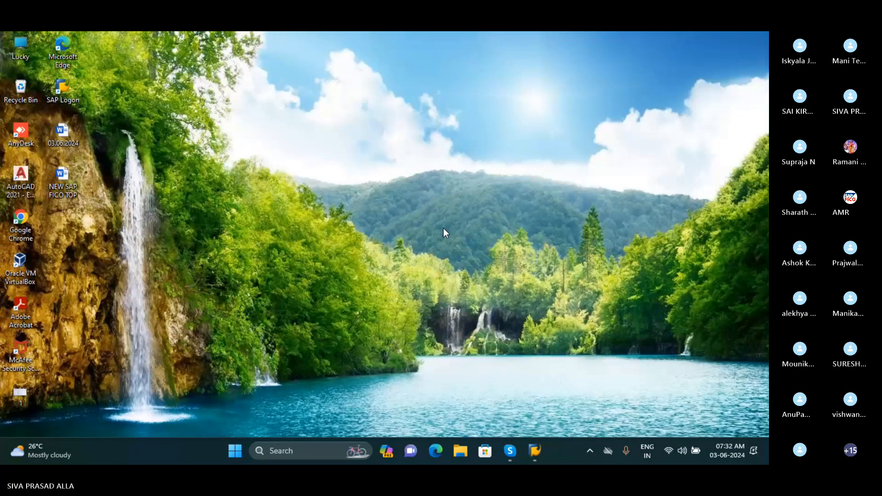
Reopen SAP Logon 740, maximize it, and open the logon screen of the ECC connection between 2024 and SR
mouse_move(538, 451)
click(530, 425)
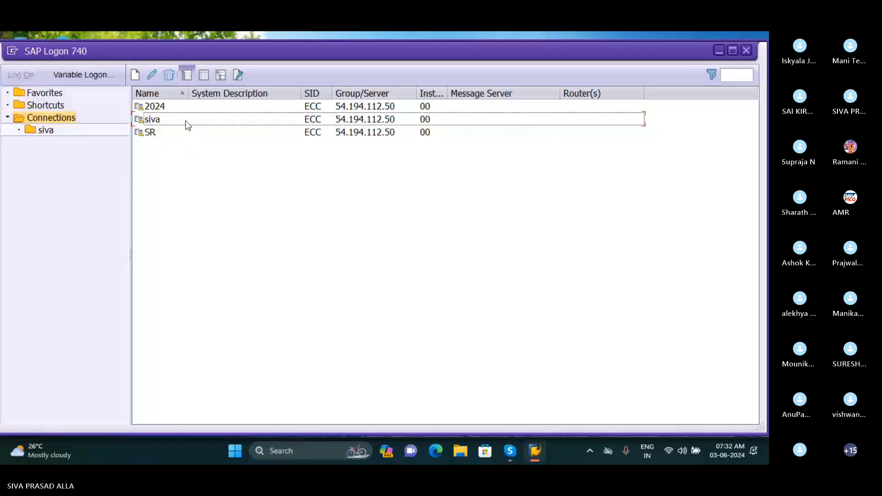
click(185, 122)
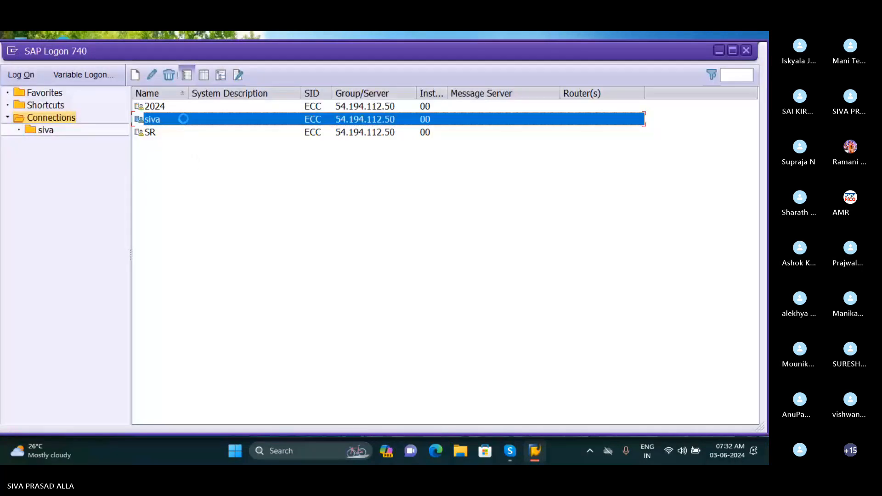
click(732, 52)
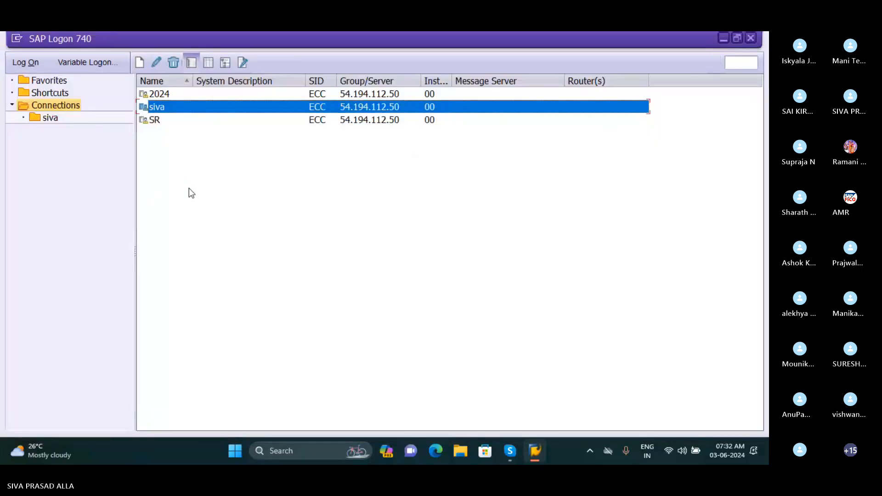
click(446, 246)
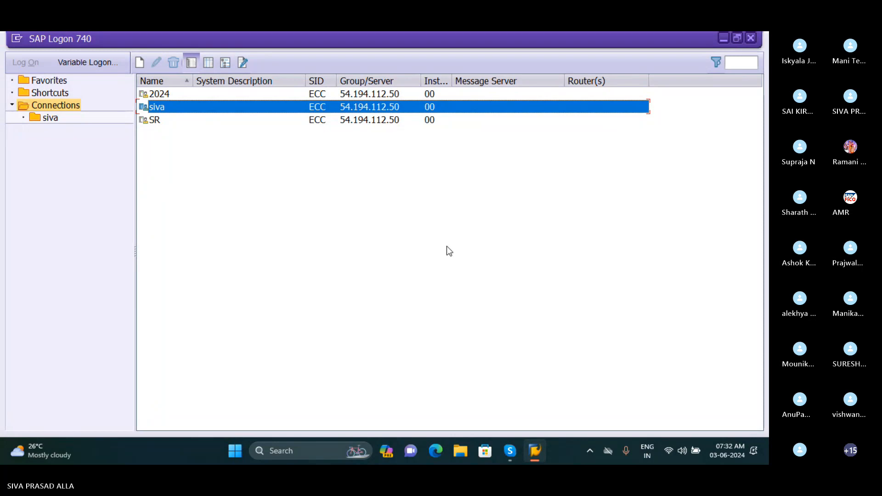
double_click(213, 110)
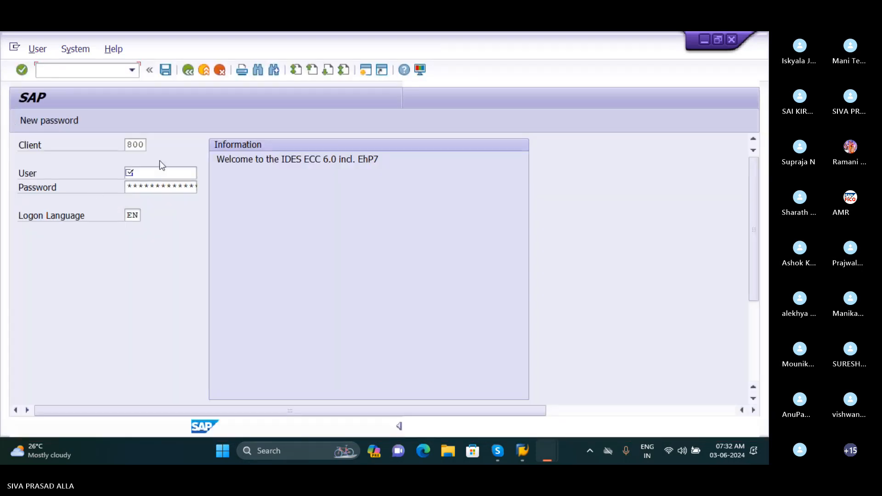
Begin entering the user ID on the ECC logon screen and close the extra SAP logon window
click(151, 173)
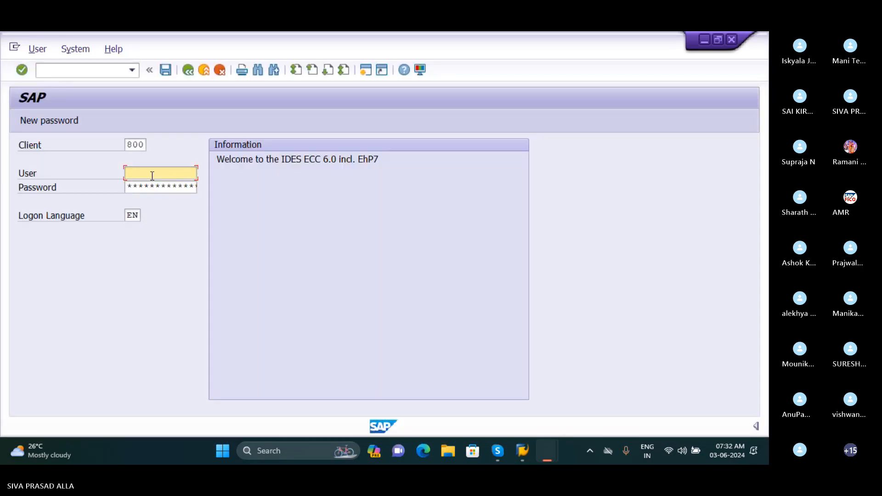
text(s)
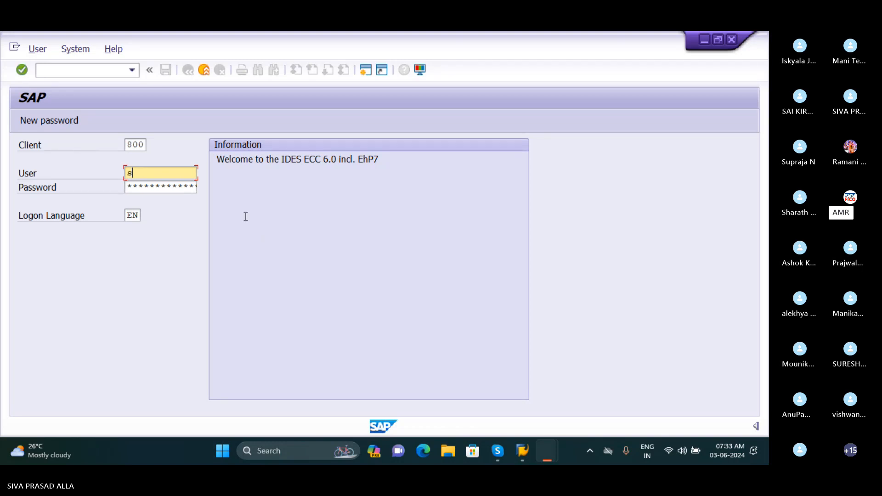
mouse_move(545, 453)
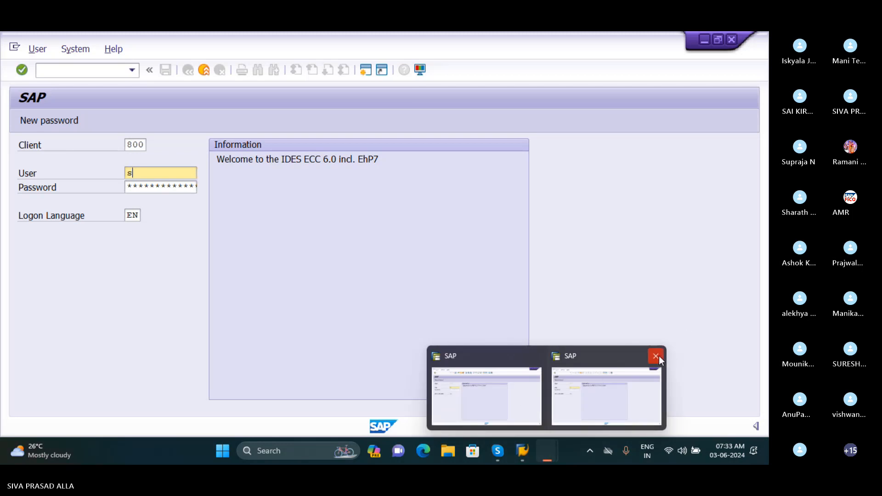
click(656, 356)
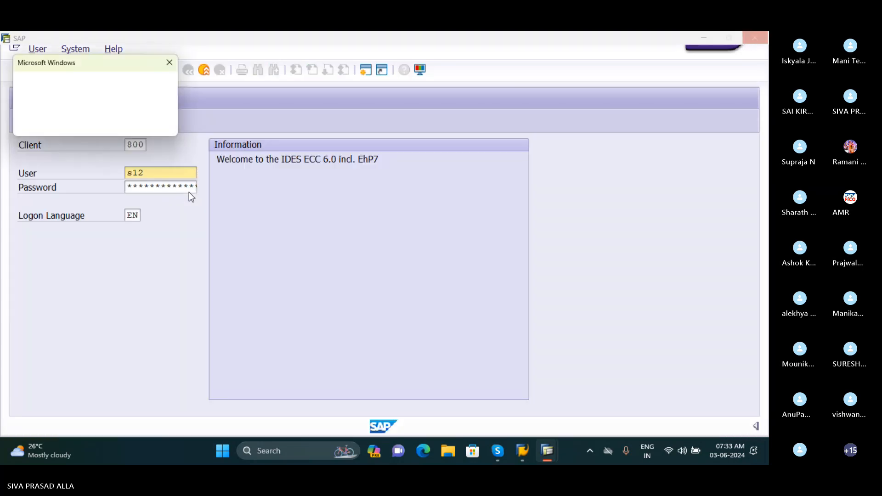
Replace the user with s12 and try to log on to client 800 with the account password
click(189, 192)
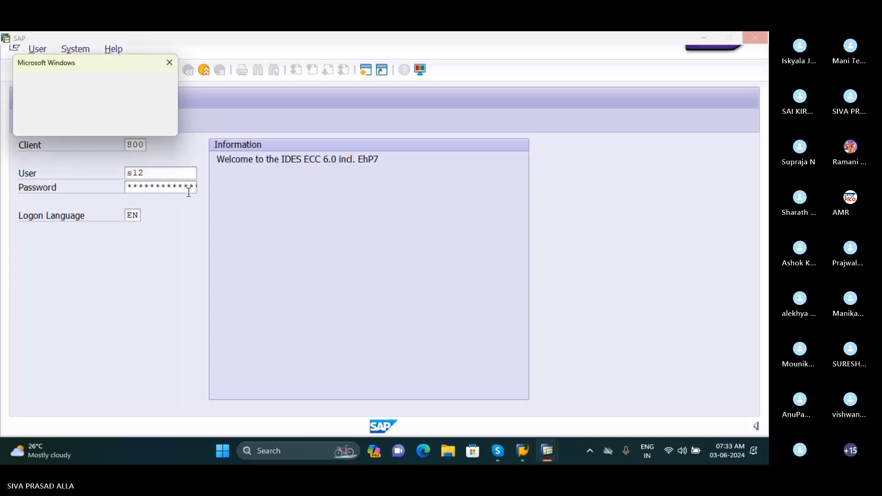
click(165, 177)
key(BackSpace)
key(BackSpace)
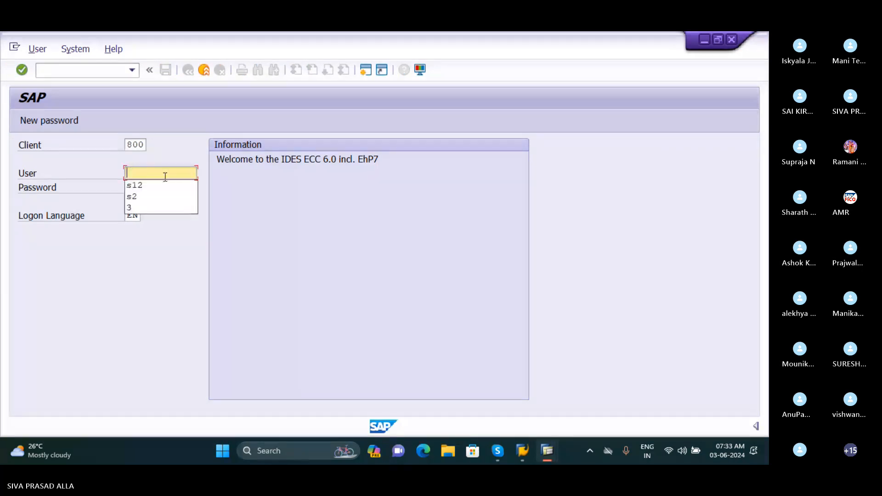
text(s)
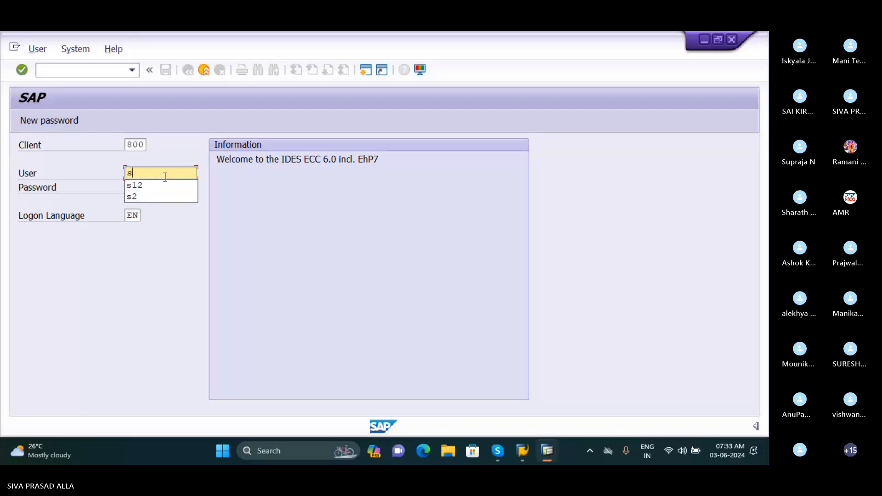
text(12)
key(Tab)
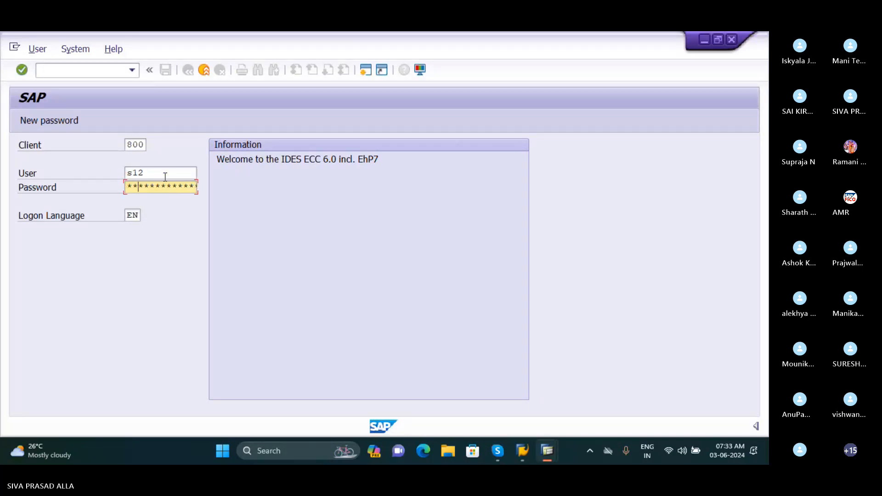
key(Return)
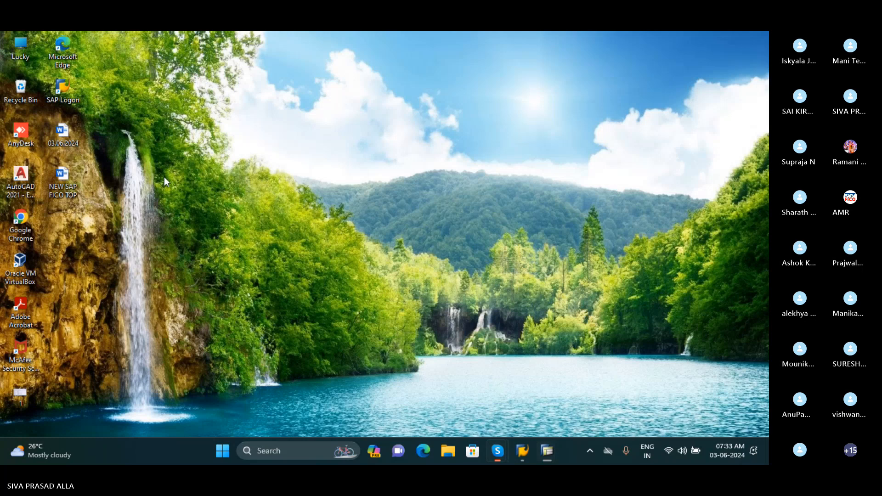
Try to launch SAP Logon from the refreshed desktop, then check the Skype call and minimize its window
right_click(271, 157)
click(334, 204)
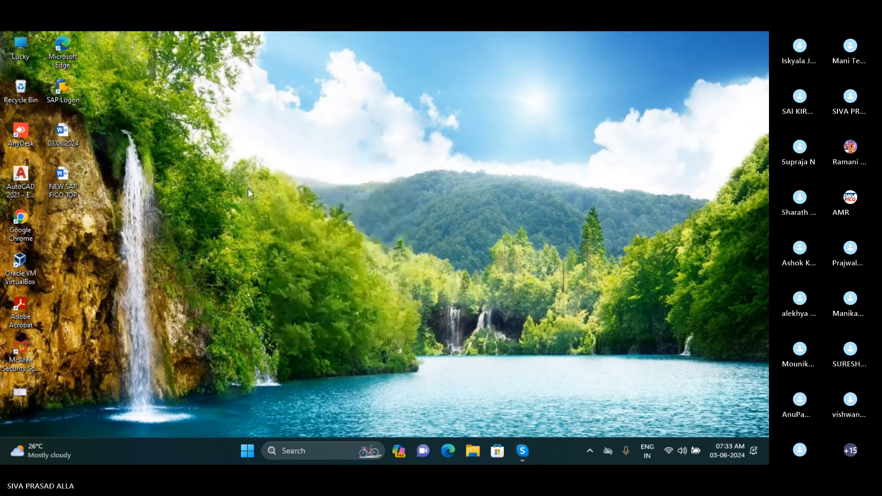
double_click(65, 92)
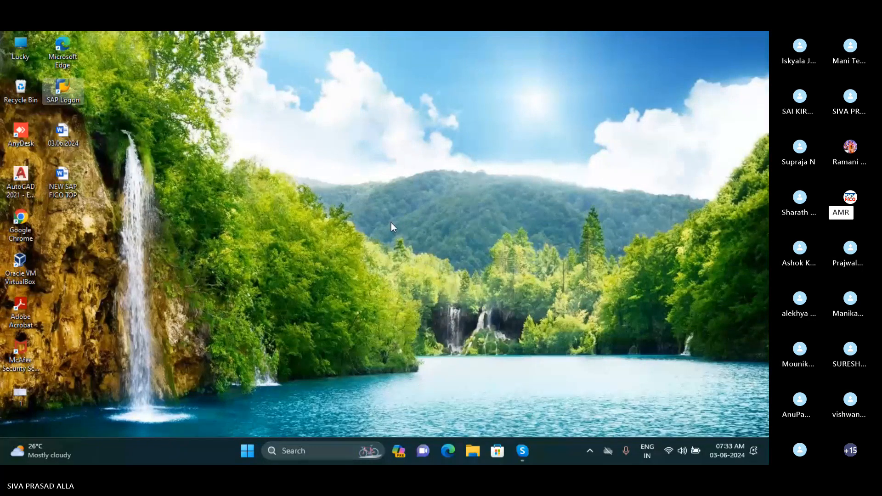
mouse_move(521, 449)
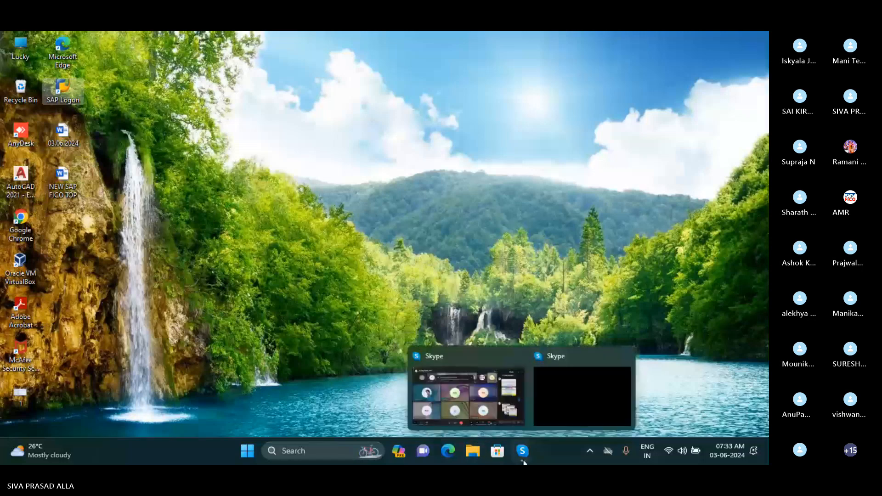
click(500, 399)
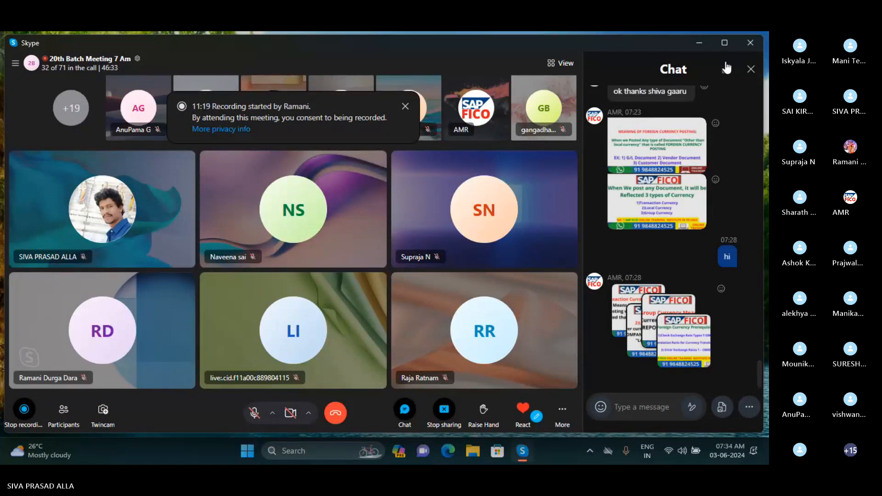
click(701, 42)
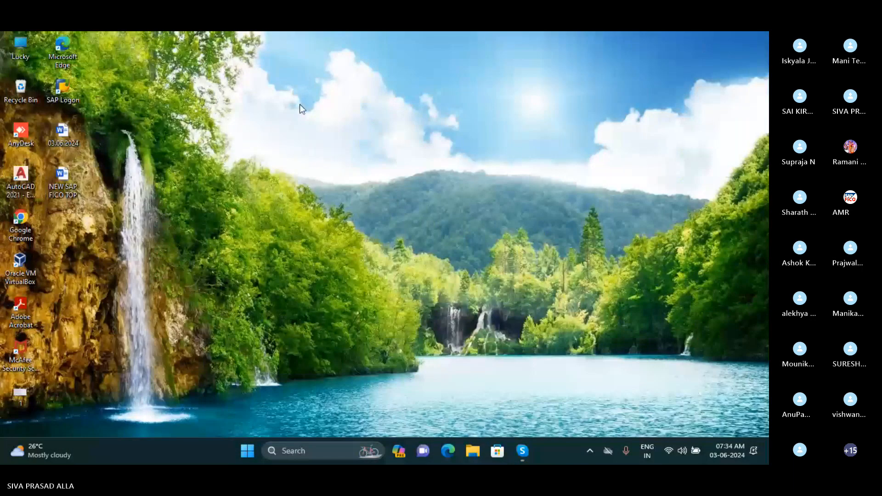
Launch SAP Logon again, maximize it, and open the ECC connection listed between 2024 and SR
right_click(311, 122)
click(327, 141)
double_click(61, 88)
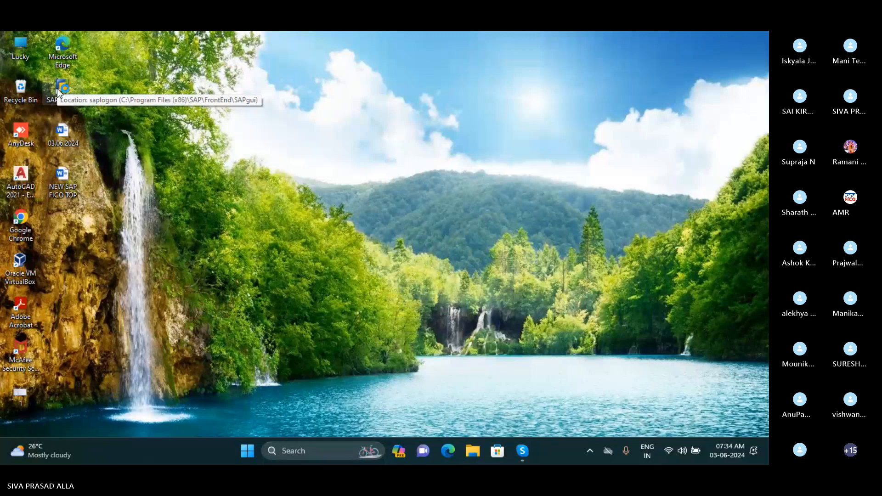
double_click(57, 88)
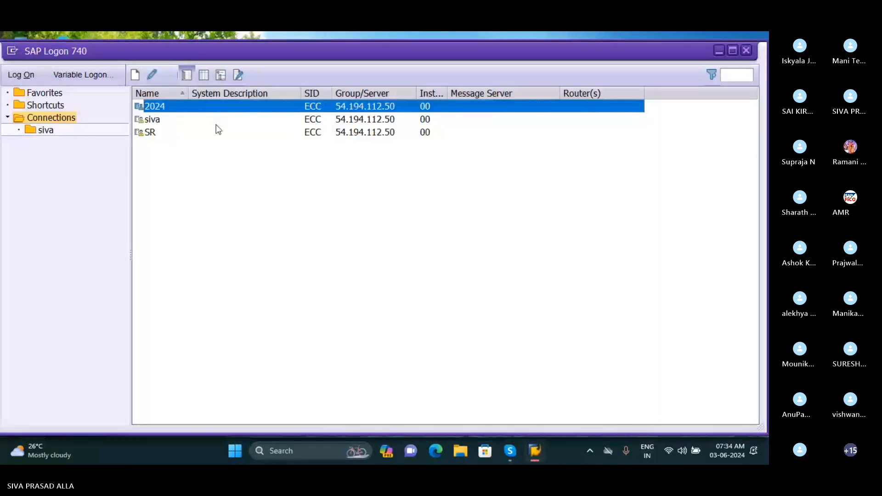
click(215, 121)
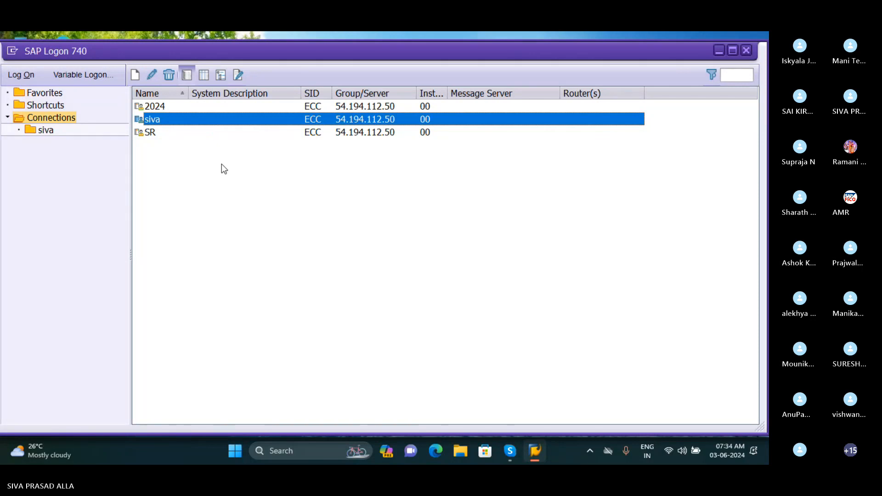
click(732, 51)
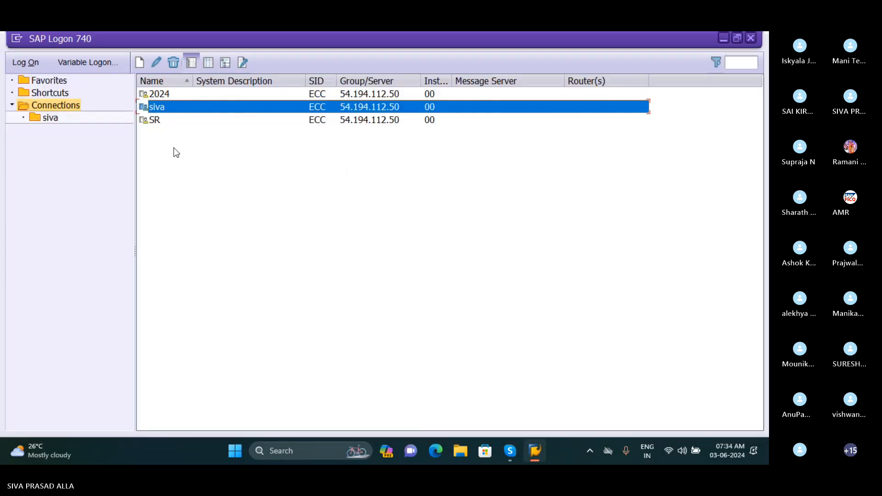
double_click(191, 111)
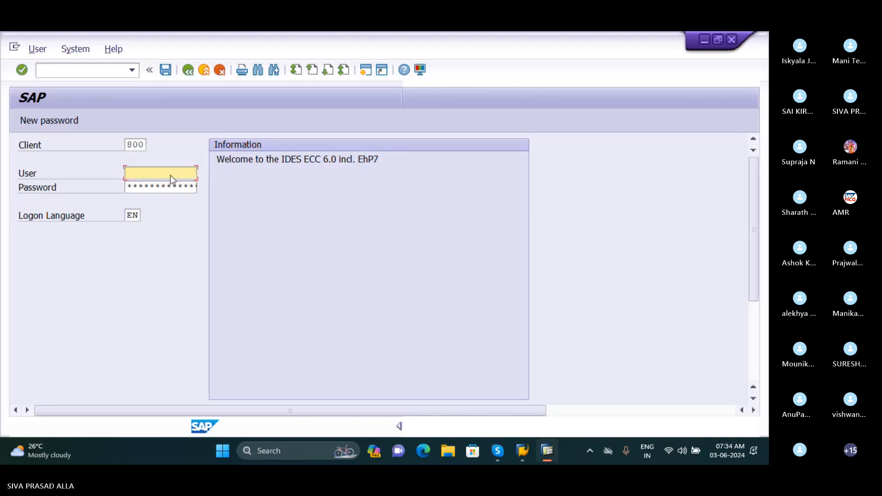
Log on to client 800 as user s12 with the account password
text(s12)
key(Tab)
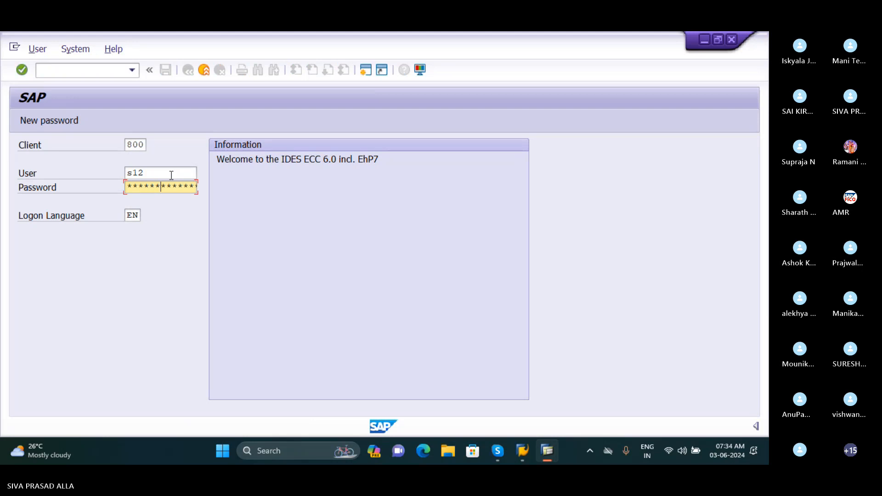
key(Return)
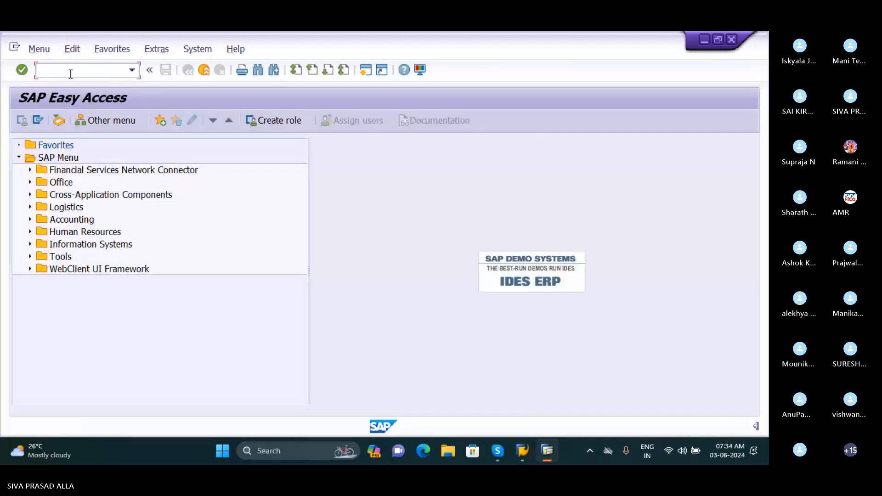
Open the G/L account document entry screen with transaction FB50
text(f)
text(b50)
key(Return)
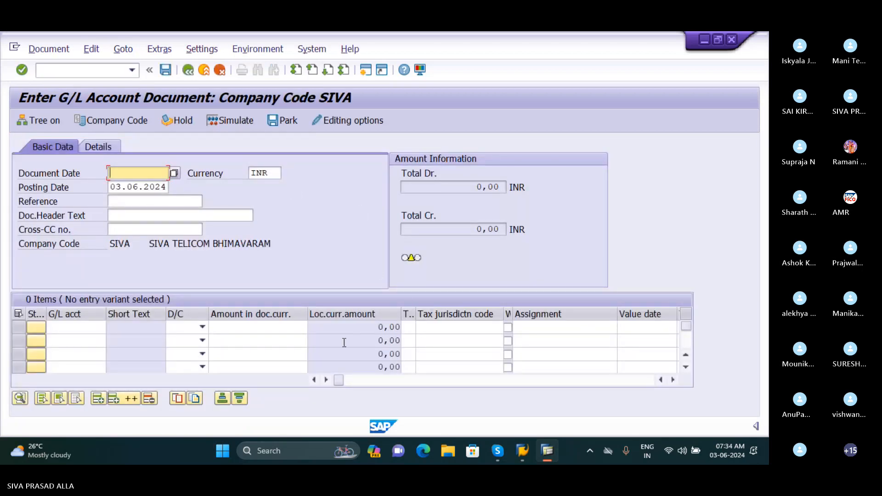
Switch to the Skype call, briefly unmute and mute the microphone, and return to the SAP window
mouse_move(497, 450)
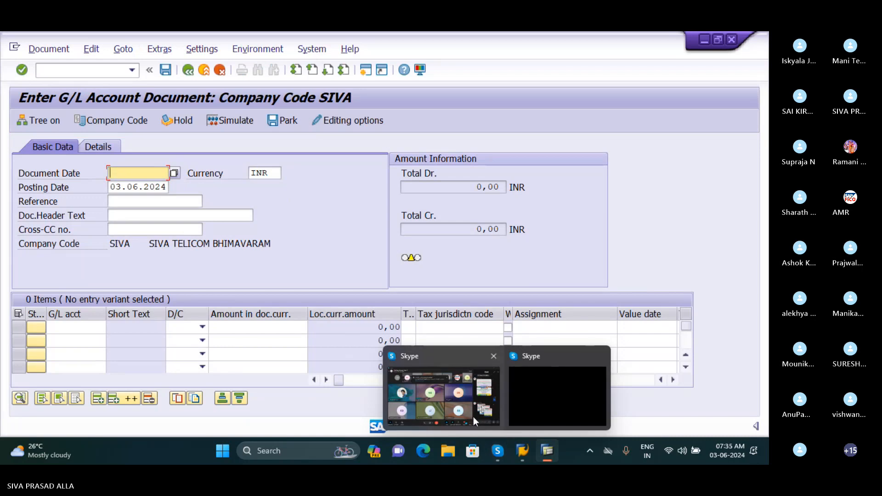
mouse_move(468, 411)
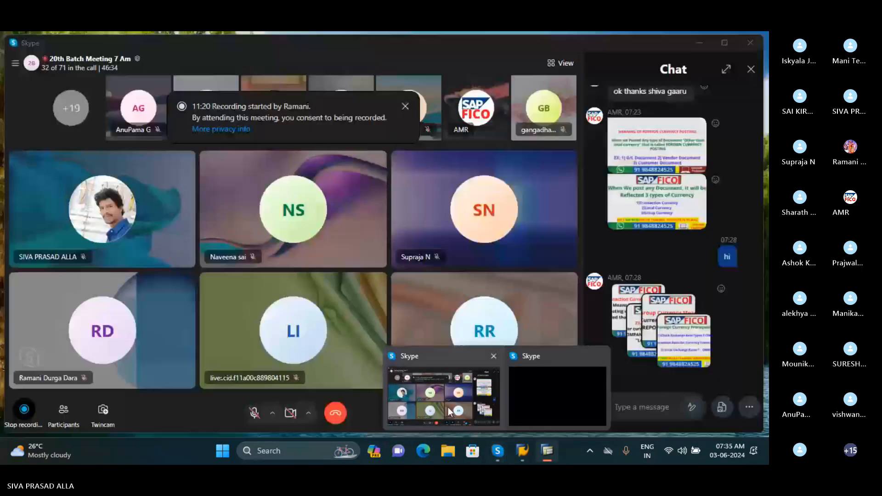
click(442, 406)
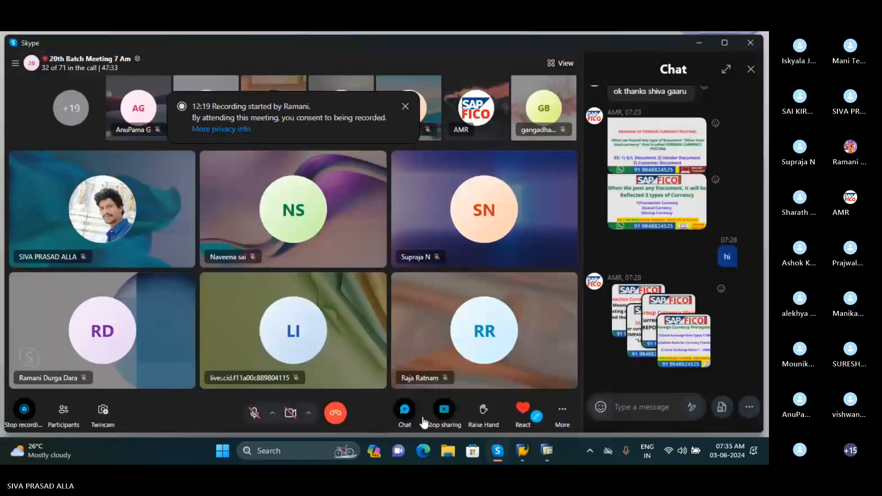
mouse_move(502, 449)
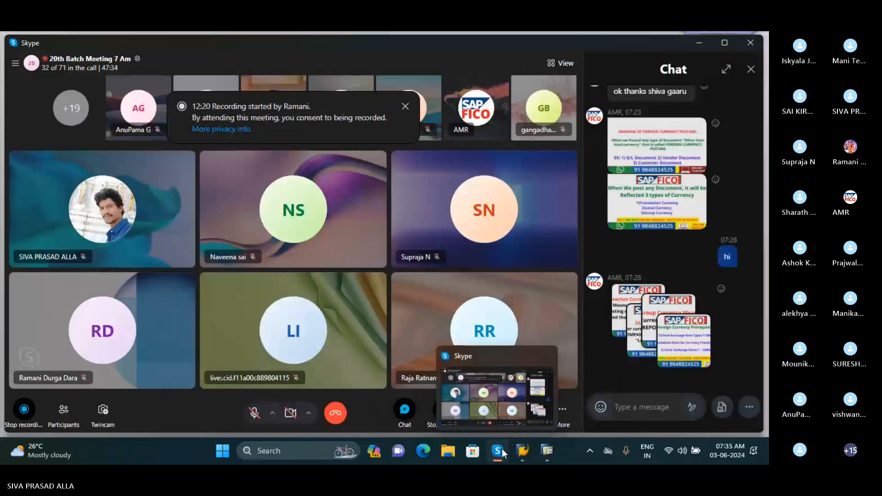
click(253, 415)
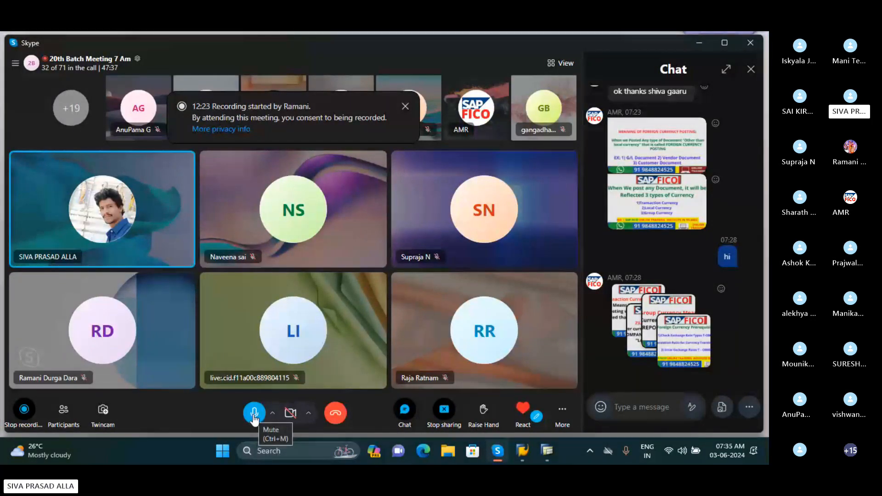
click(254, 415)
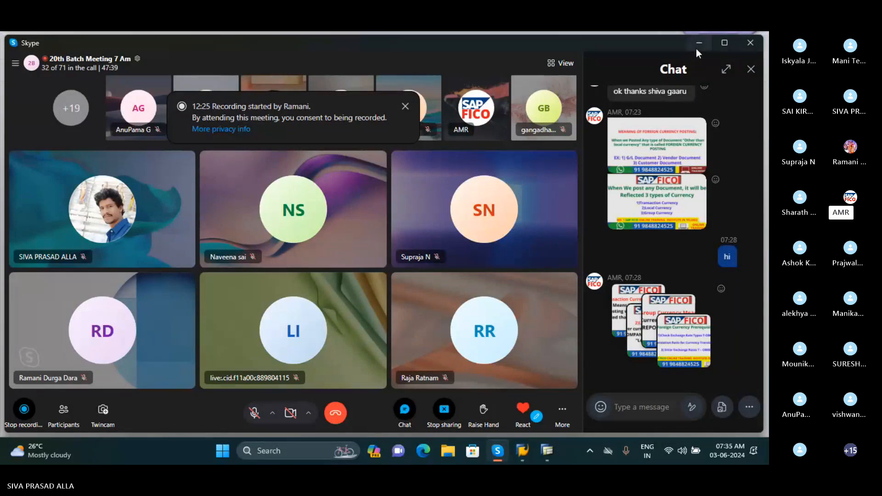
click(548, 451)
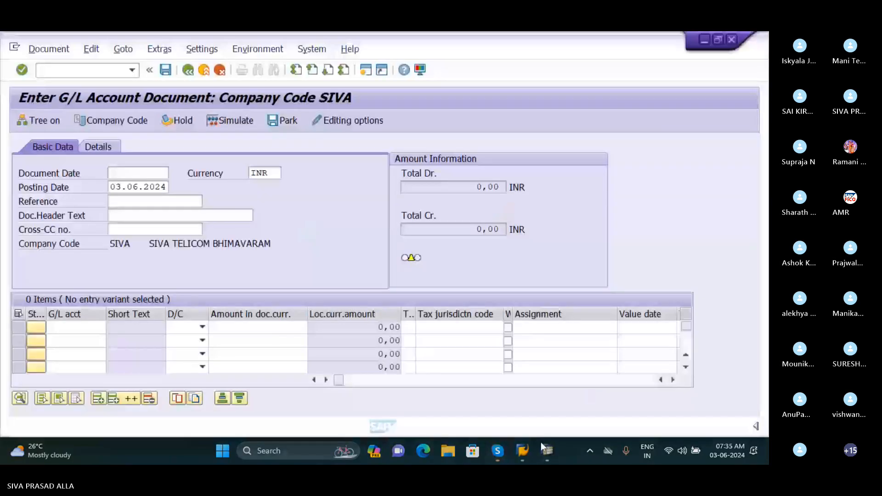
Point out the Document Date and Currency fields in the G/L document header
click(138, 175)
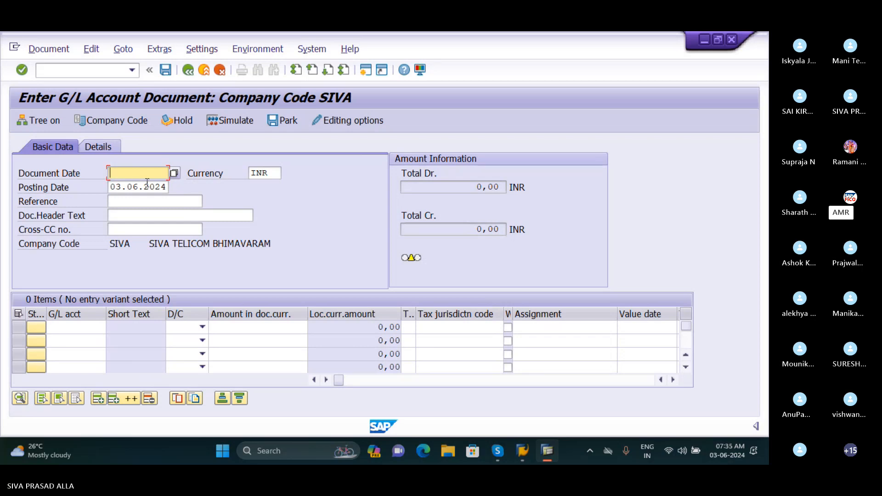
click(280, 173)
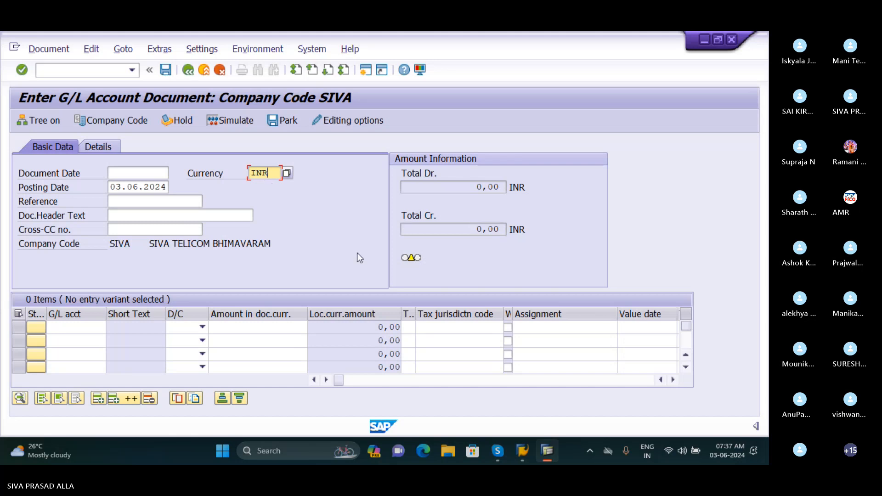
mouse_move(498, 454)
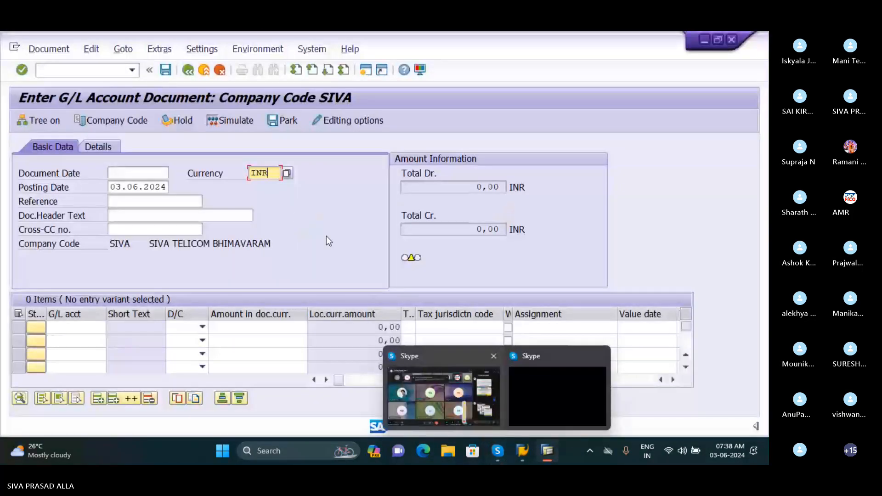
Open a new SAP session and run transaction OX02 to display the company code overview
click(366, 71)
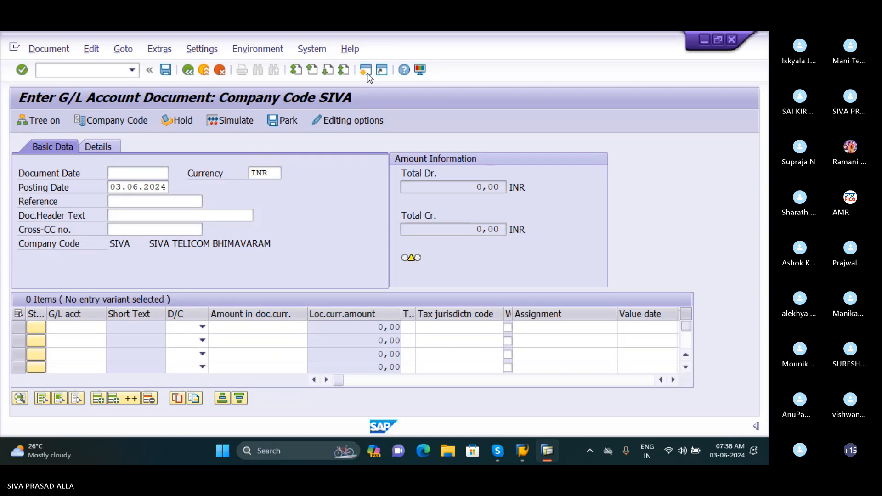
click(368, 73)
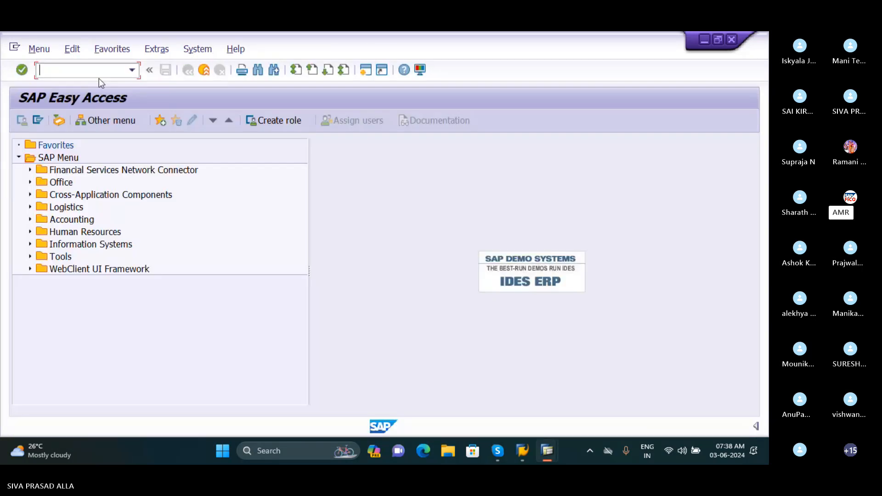
text(OX02)
key(Return)
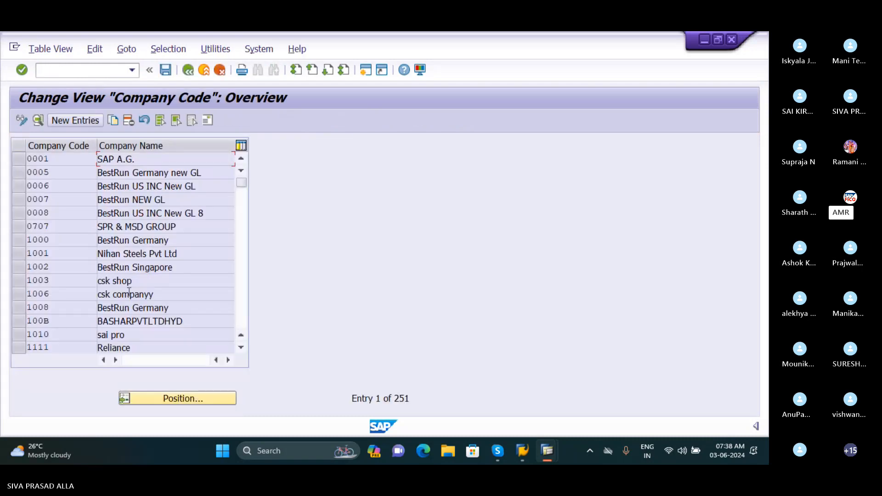
Find company code SIVA in the company code overview and open its details
click(184, 399)
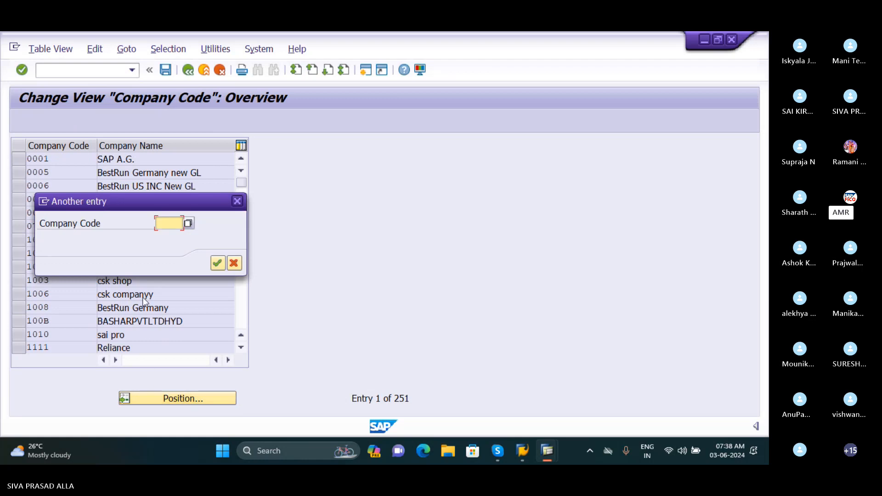
text(SIVA)
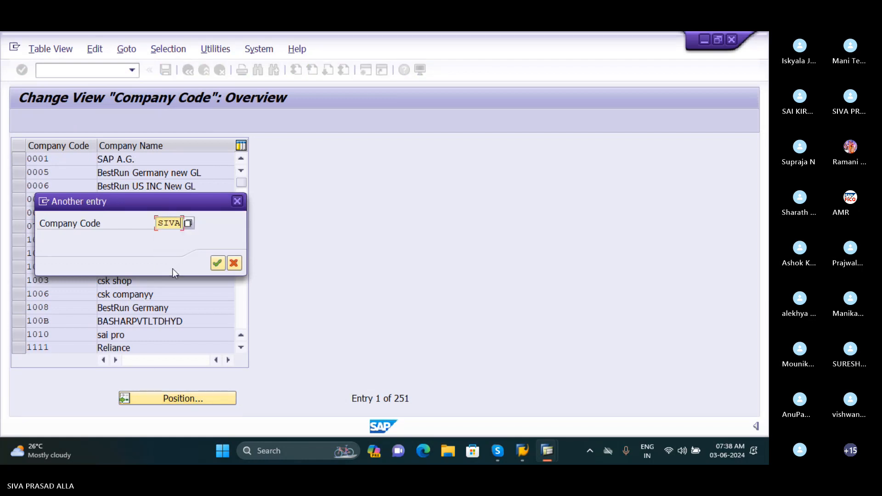
click(217, 266)
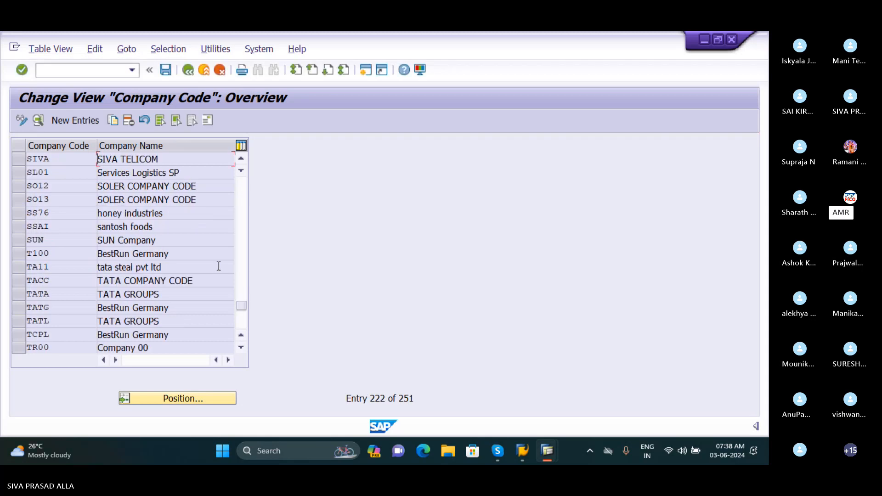
double_click(75, 159)
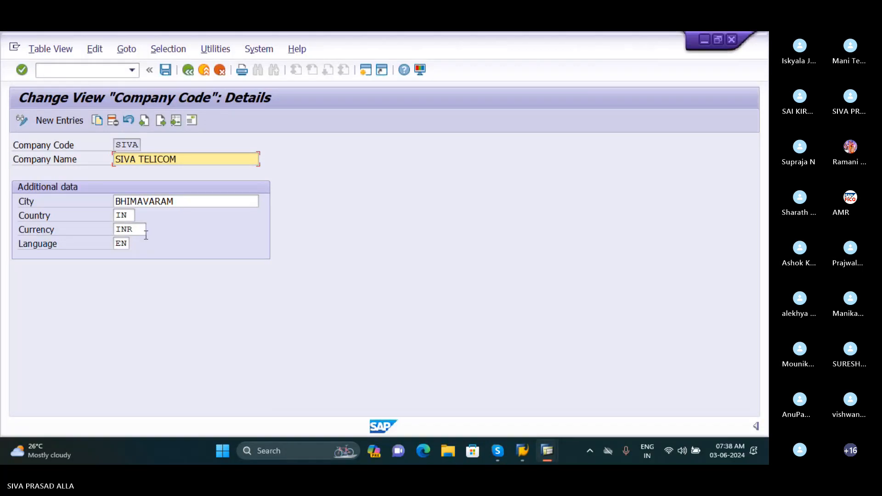
Switch to Skype, view the shared slides on transaction, local and group currency, and return to the SAP window
mouse_move(489, 451)
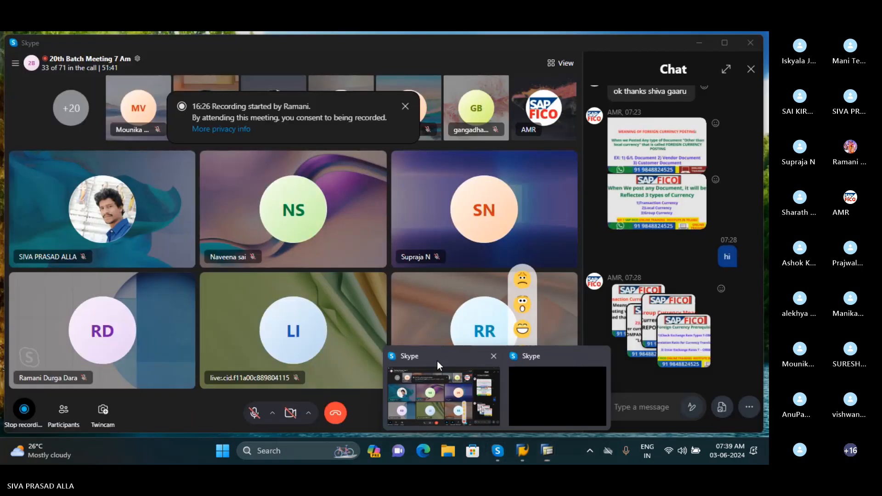
click(437, 360)
click(621, 307)
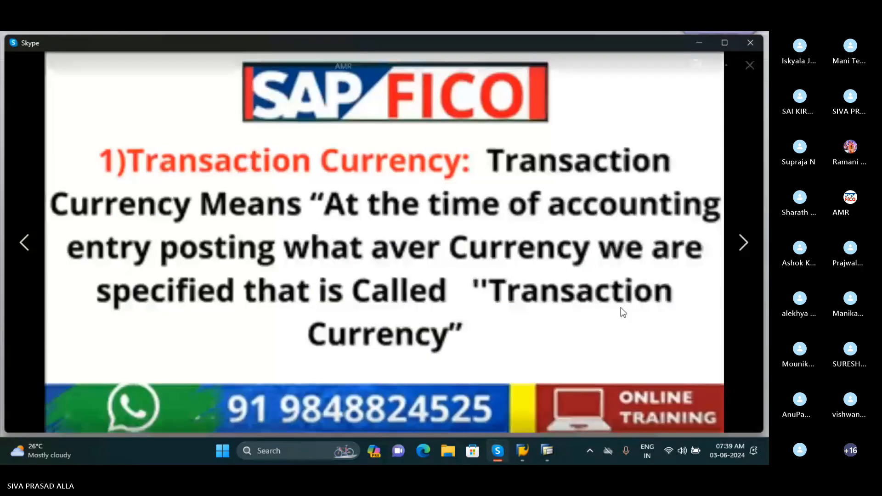
key(Right)
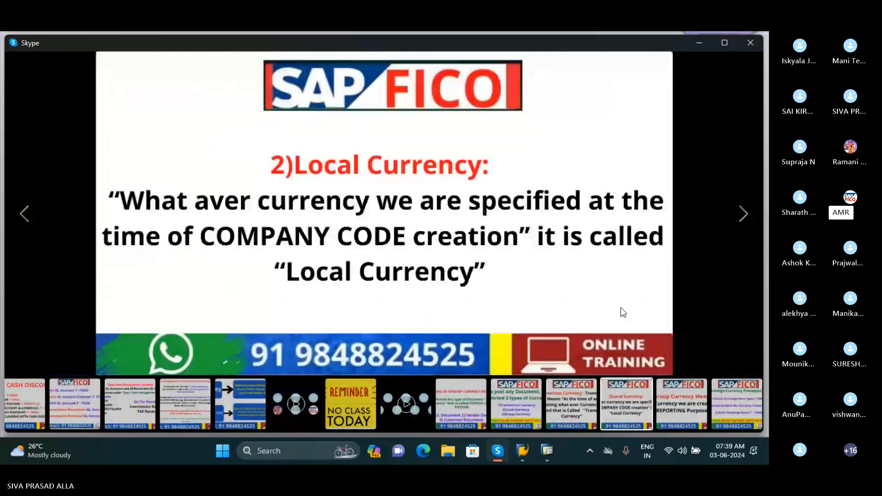
key(Right)
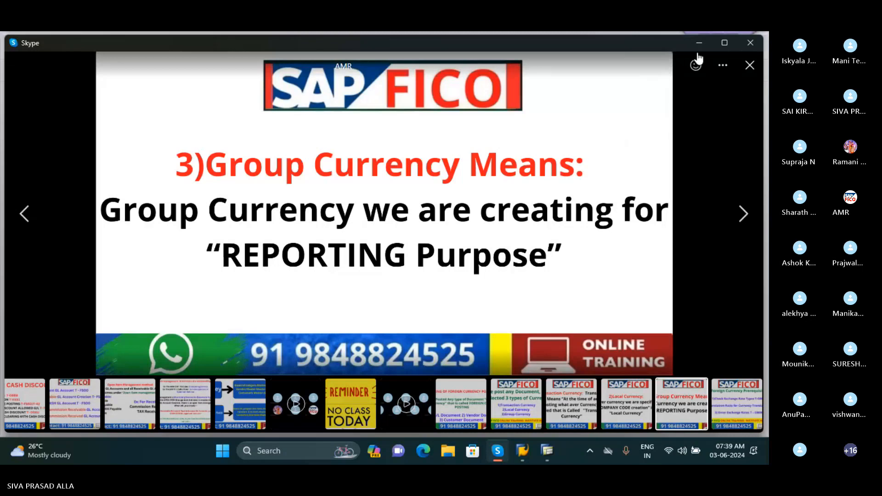
click(699, 42)
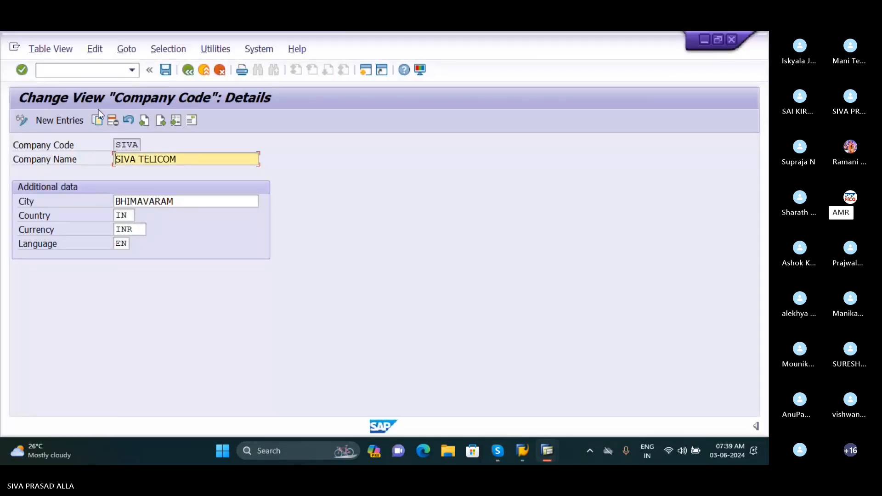
Leave the company code details and try to run transaction SEC4
click(111, 70)
text(/)
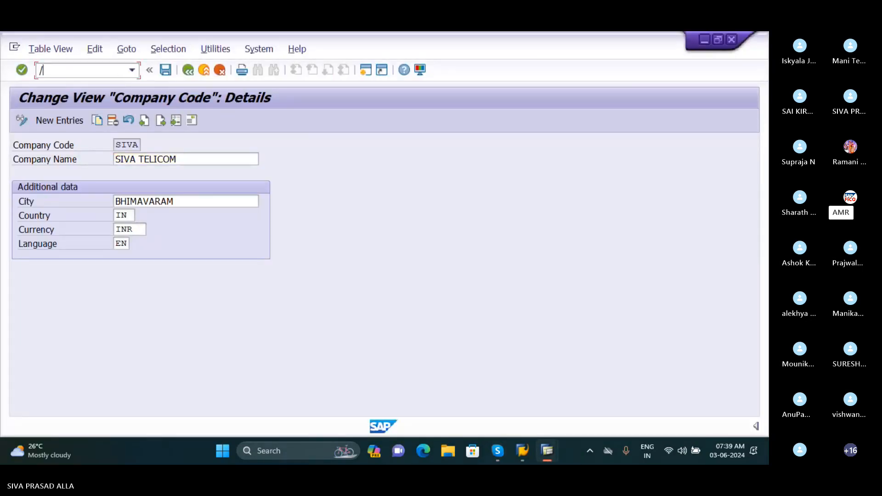
text(NSEC4)
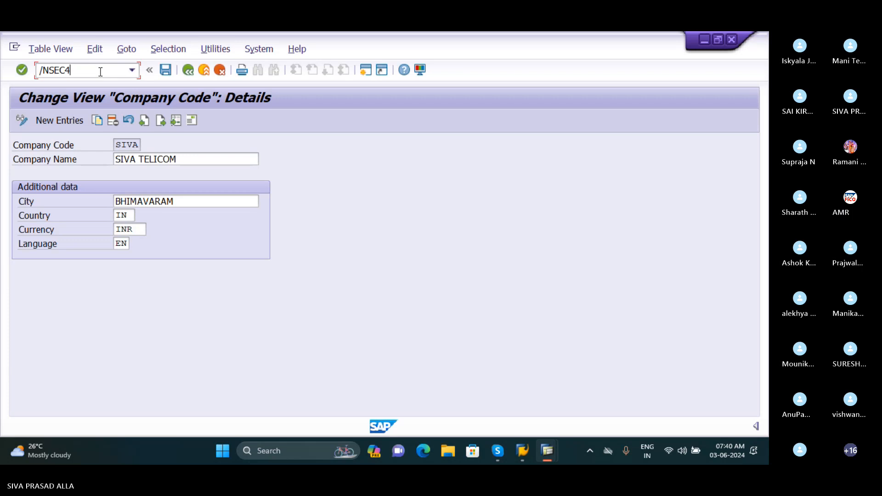
key(Return)
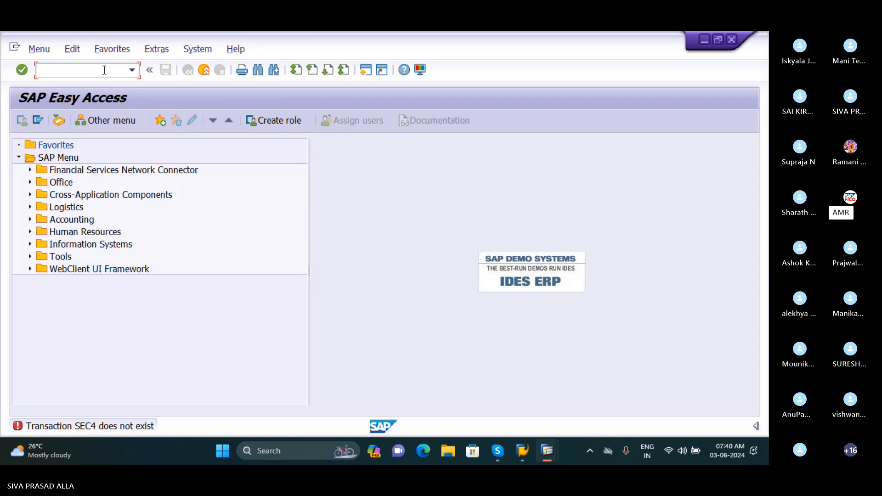
Run transaction SCC4 to display the clients overview
text(SEC)
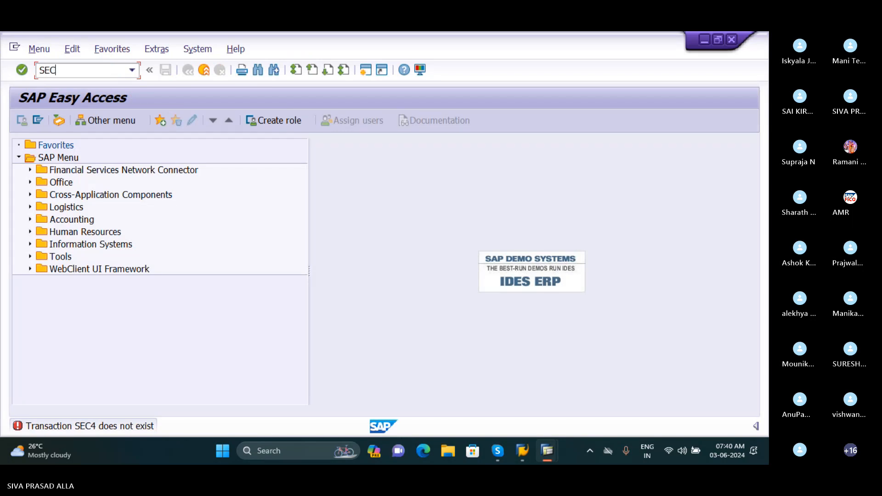
text(4)
key(BackSpace)
key(BackSpace)
key(BackSpace)
text(CC4)
key(Return)
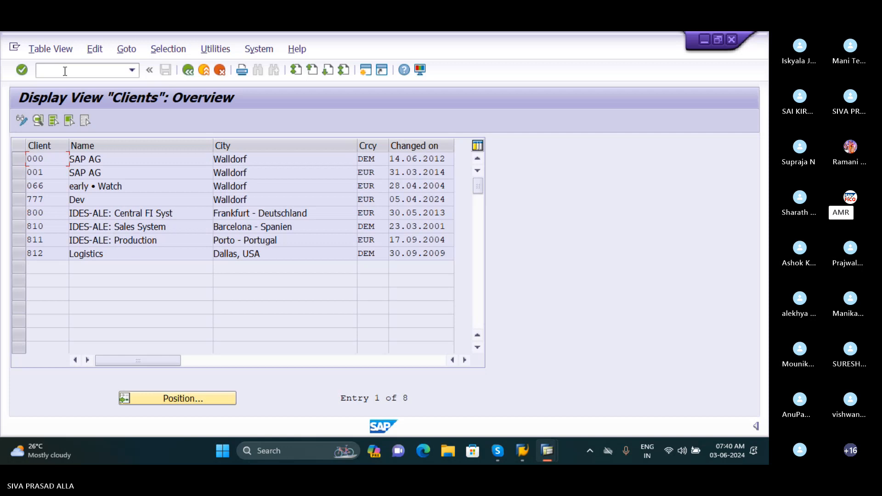
Select client 800, browse the list of available standard currencies for it, and close the list without choosing one
click(22, 214)
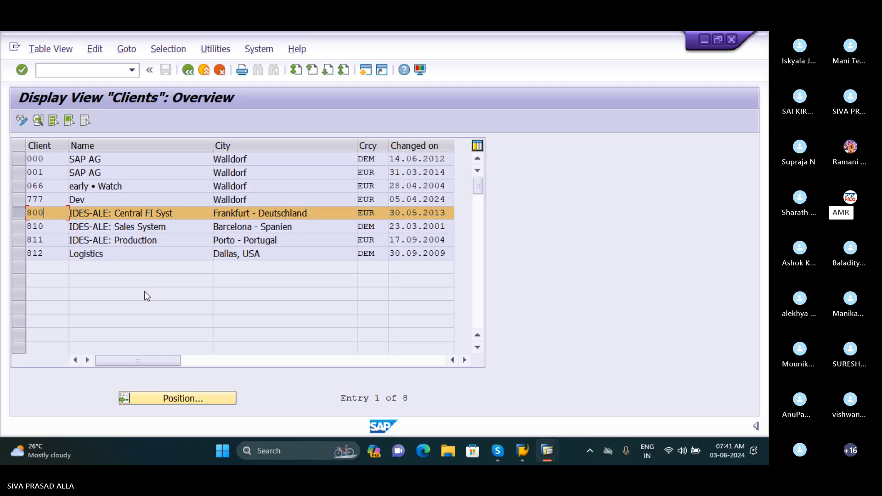
click(381, 215)
click(396, 215)
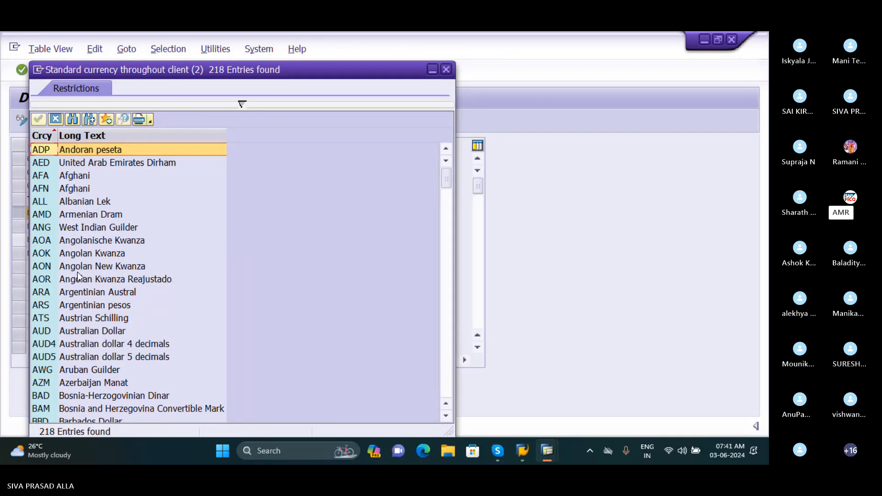
scroll(70, 284, down, 5)
scroll(70, 283, up, 5)
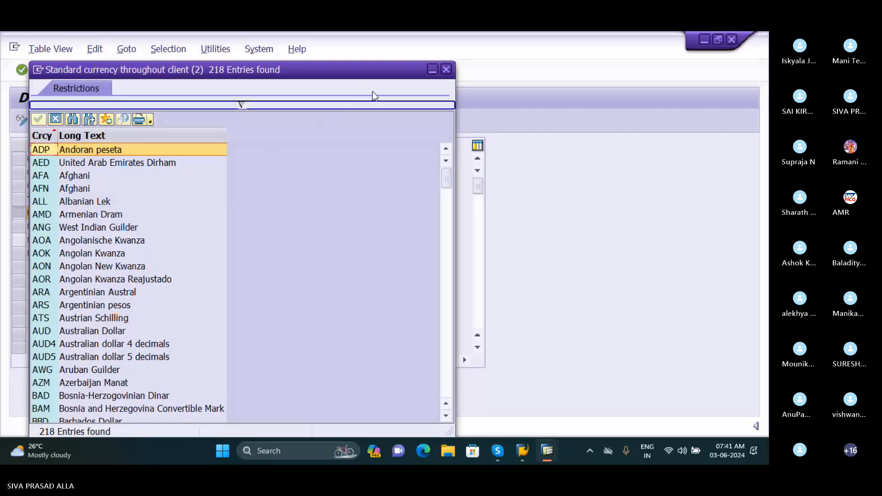
click(446, 69)
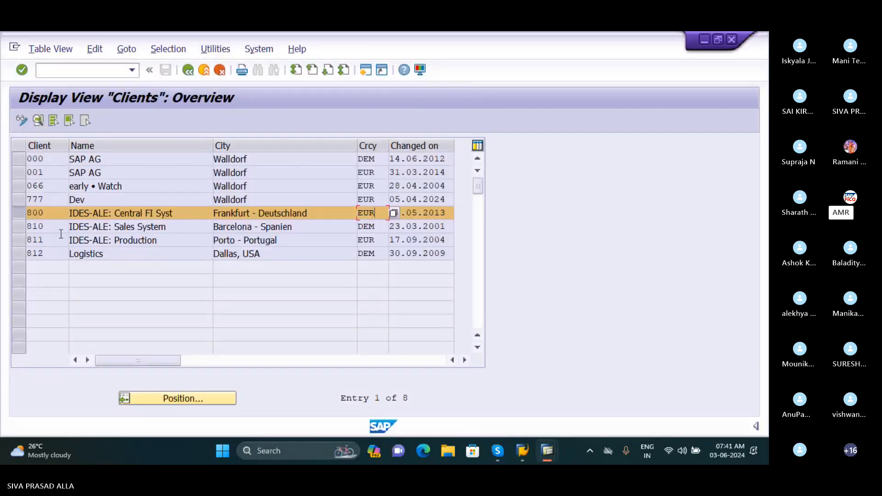
Open client 800's details to check its standard currency, then switch the Clients view to change mode, accepting the cross-client caution
double_click(58, 215)
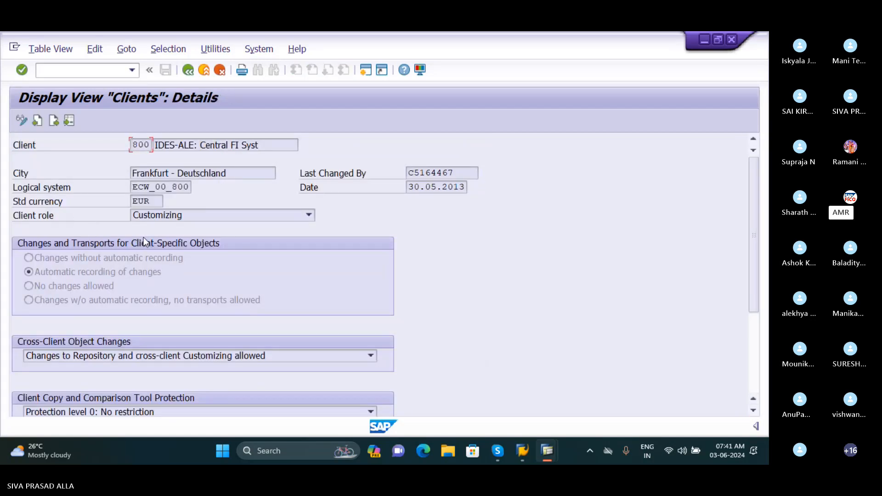
click(156, 198)
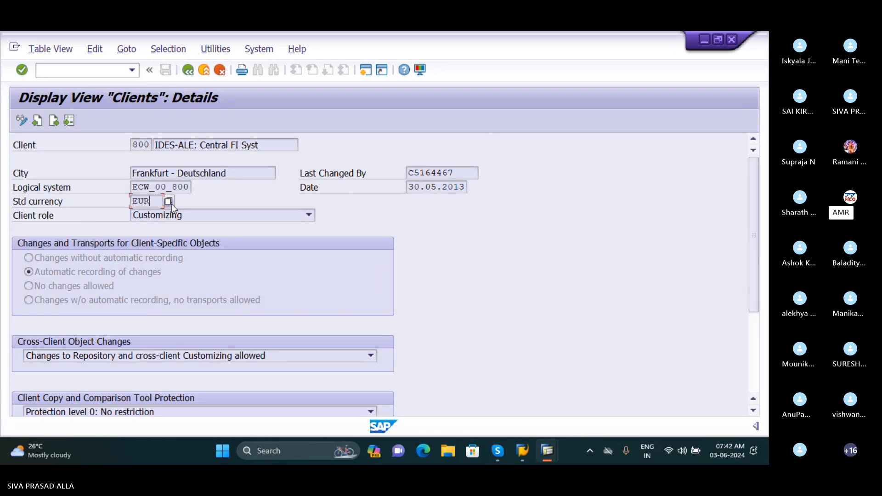
click(21, 124)
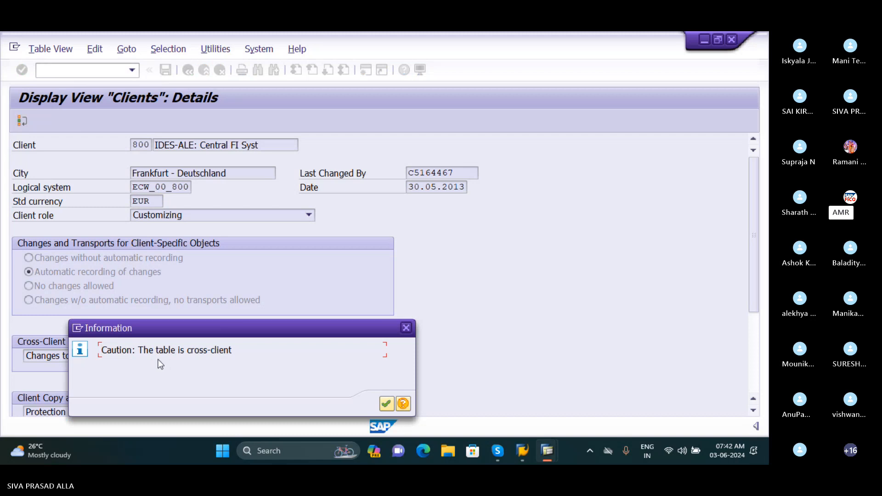
click(386, 403)
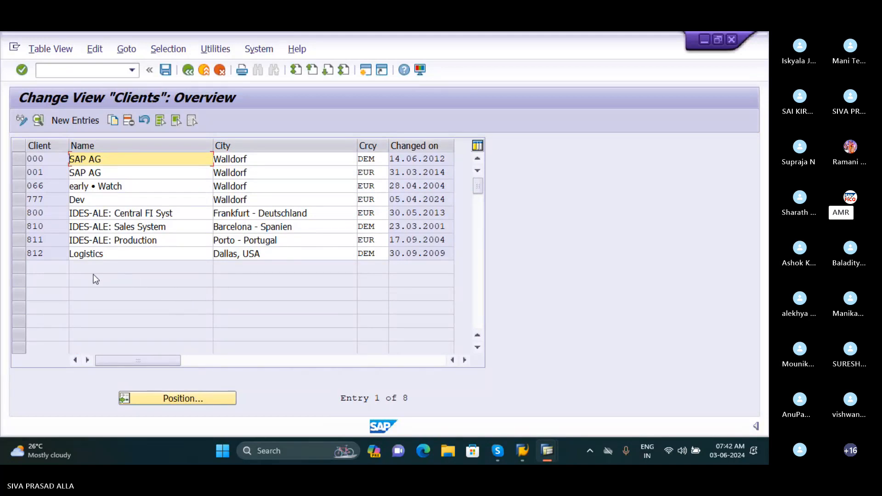
Set the currency of client 800 to USD (American Dollar) from the list of possible currencies and save the change
click(20, 227)
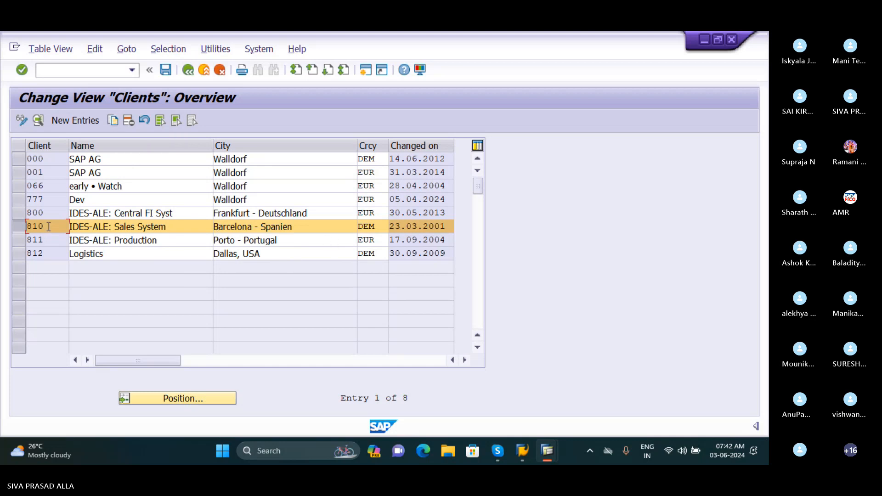
click(13, 218)
click(18, 225)
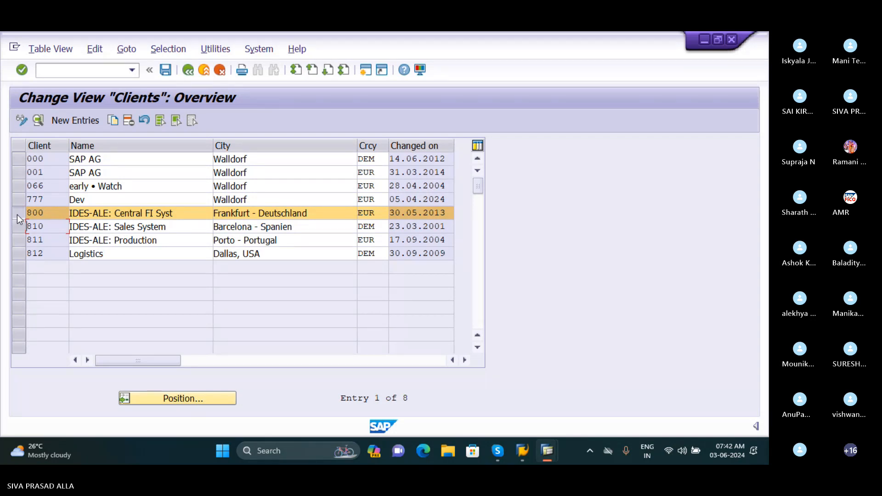
click(381, 214)
click(393, 214)
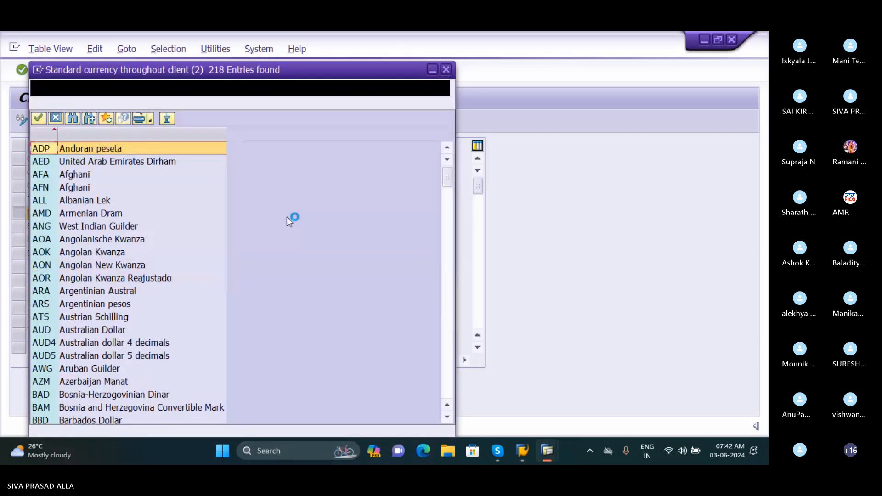
scroll(106, 239, down, 10)
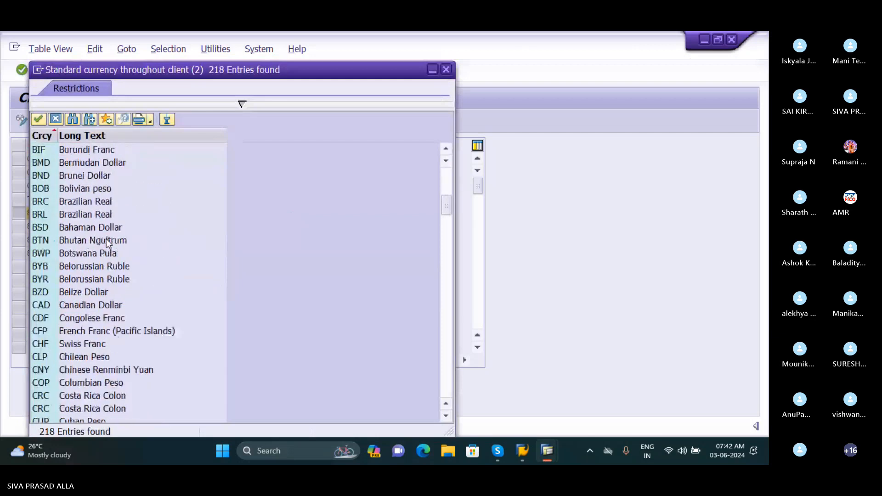
scroll(107, 243, down, 20)
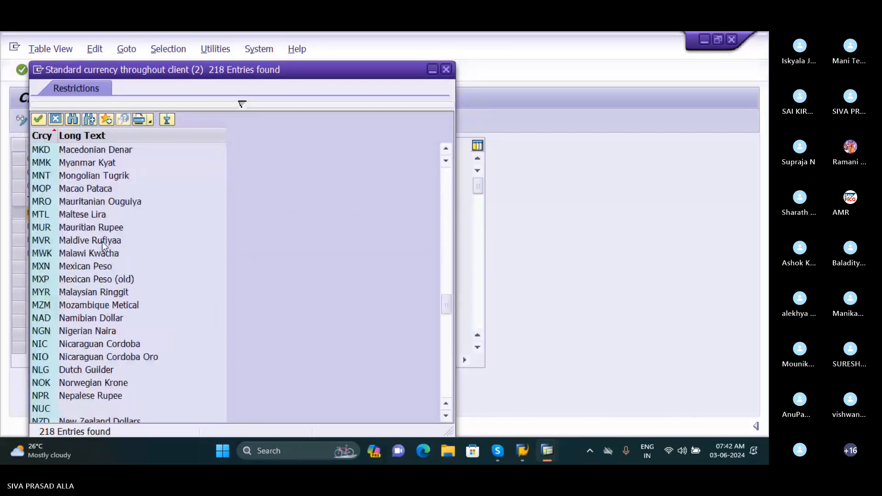
scroll(102, 241, down, 15)
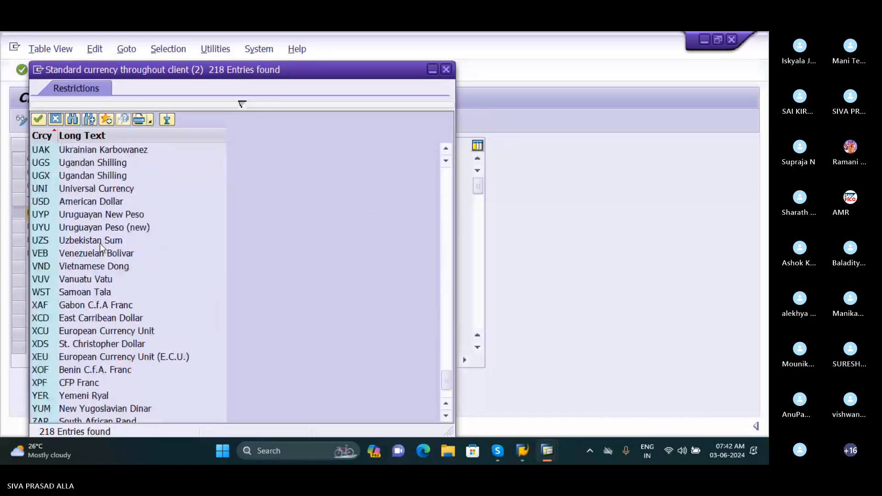
scroll(58, 294, up, 2)
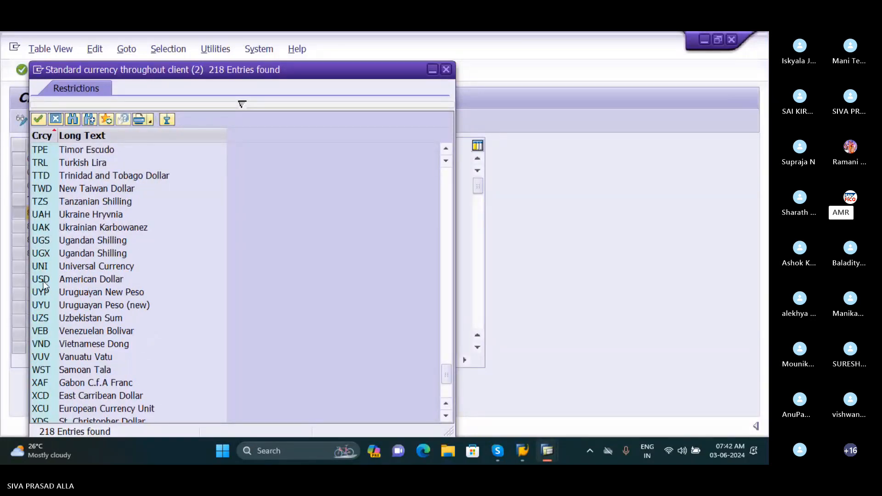
click(43, 280)
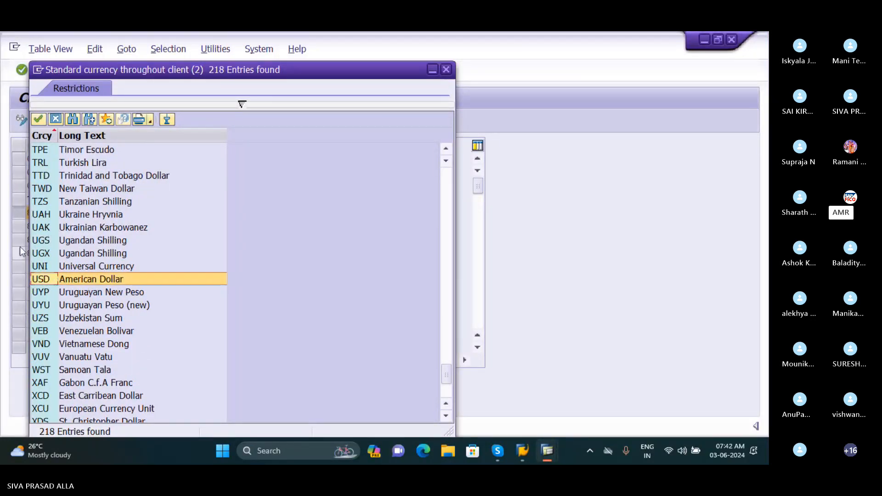
click(39, 120)
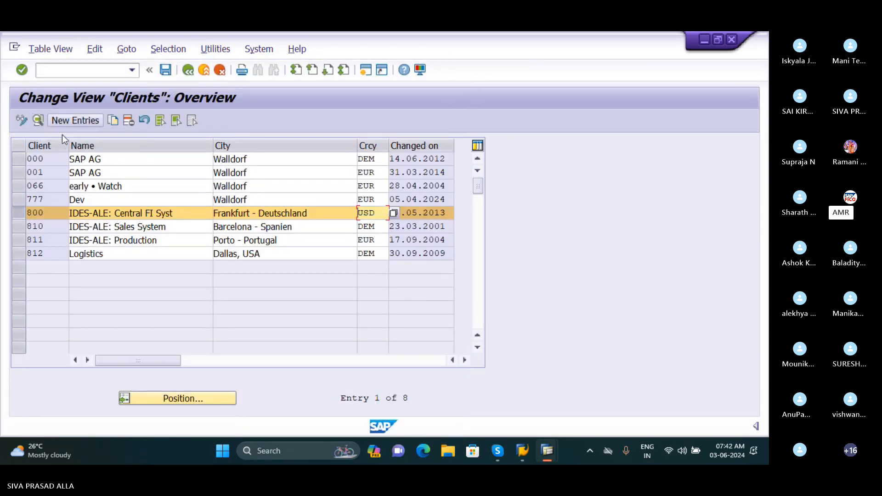
click(167, 72)
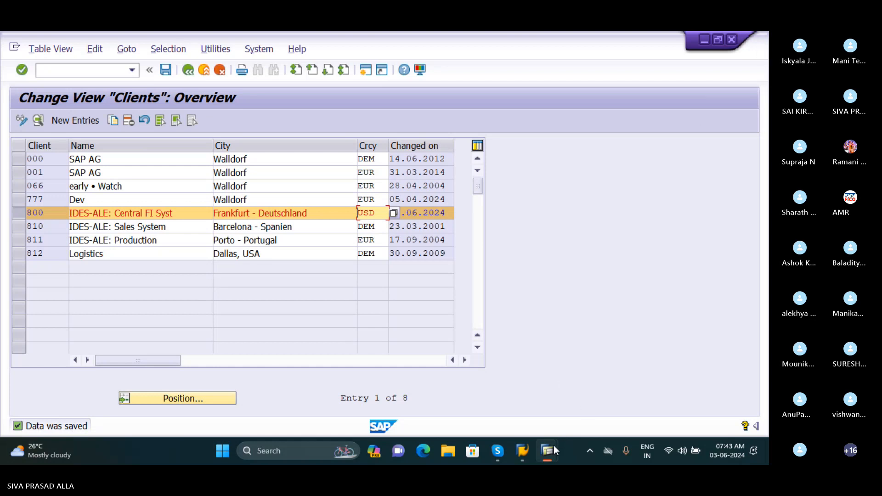
Switch to the Skype slides and advance from the group currency slide to the Foreign Currency Prerequisite slide
mouse_move(504, 454)
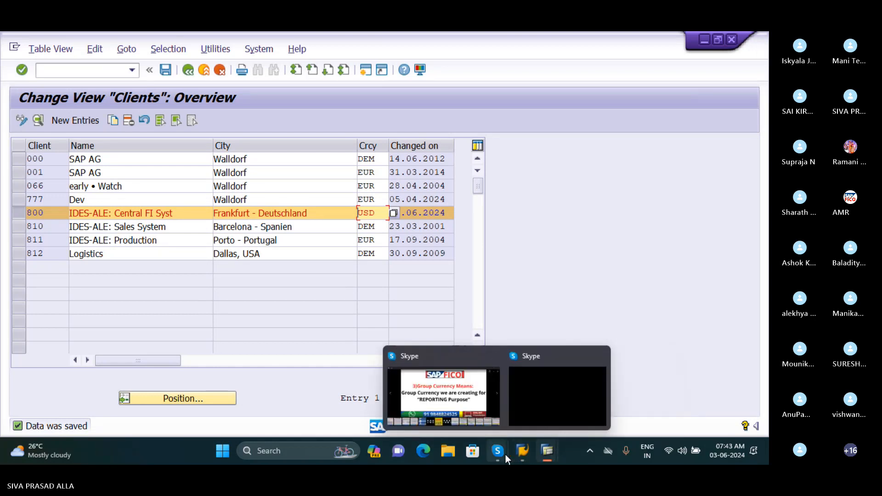
click(478, 407)
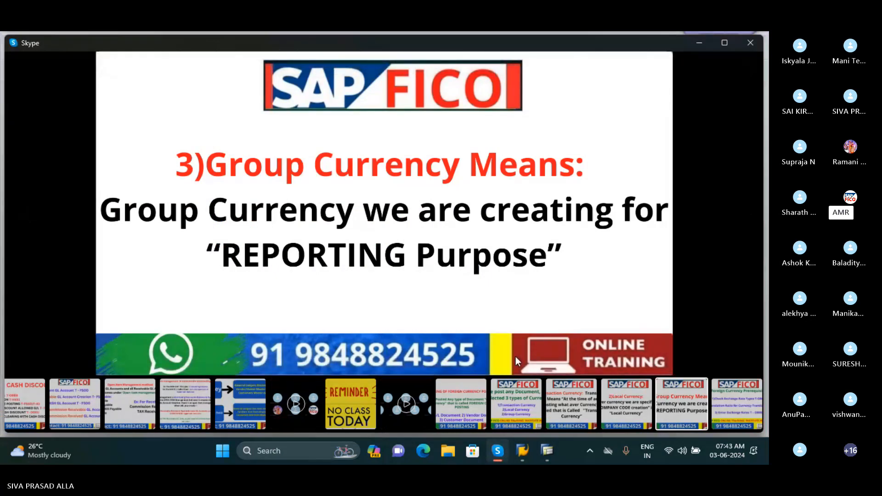
key(Right)
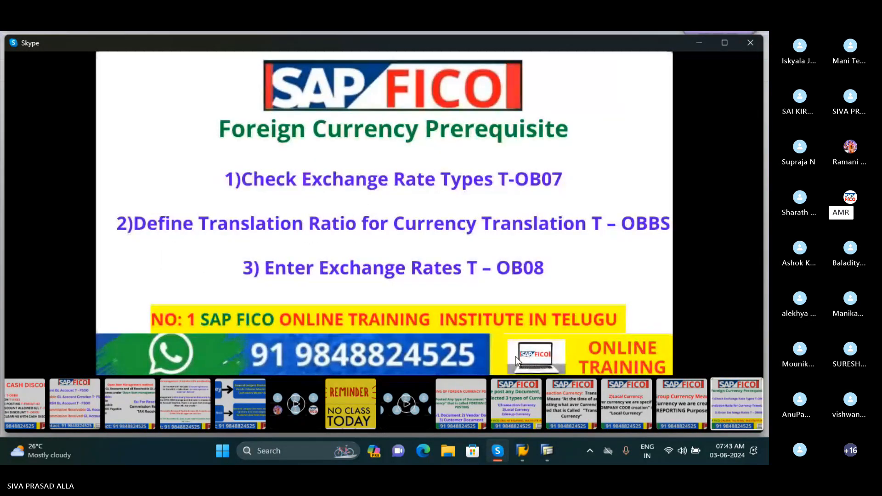
Go back two slides from the Foreign Currency Prerequisite slide to the Local Currency slide
key(Left)
key(Left)
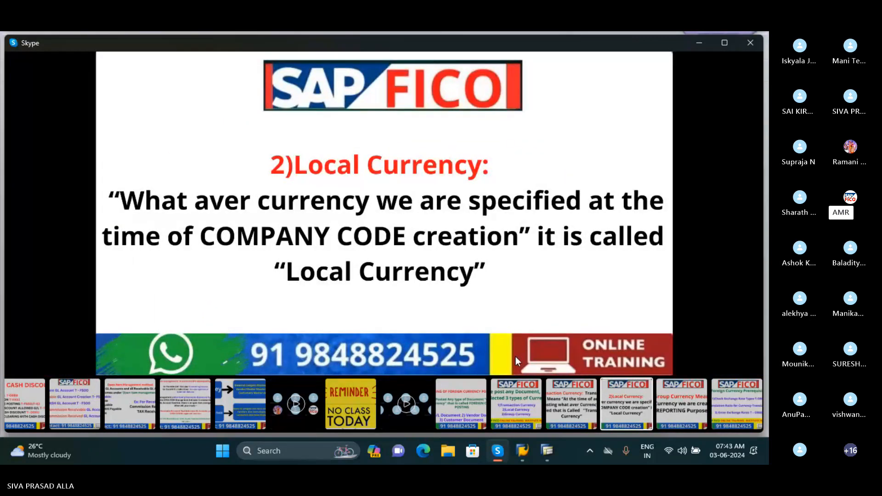
mouse_move(498, 451)
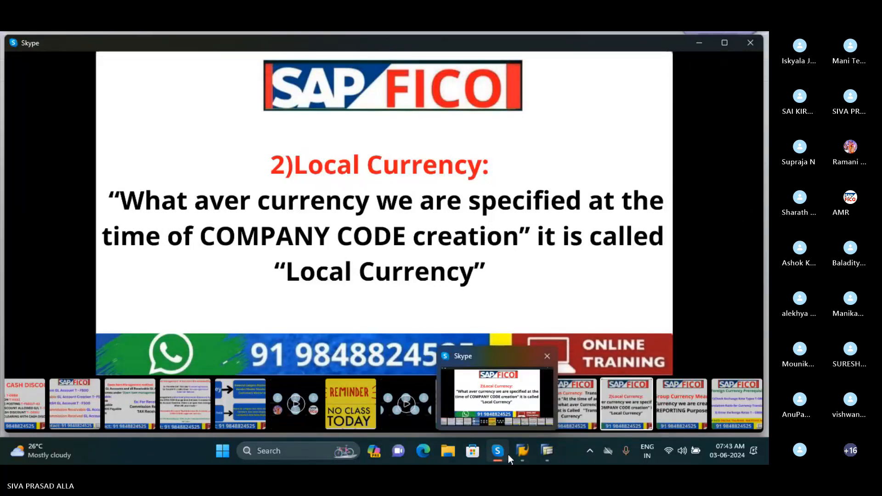
Switch to the SAP Clients session and open the additional local currencies view with transaction OB22
mouse_move(546, 452)
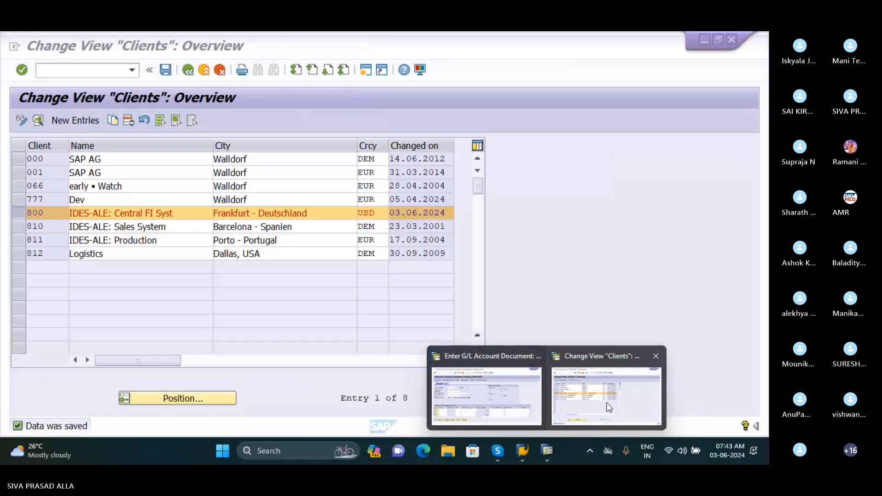
click(606, 402)
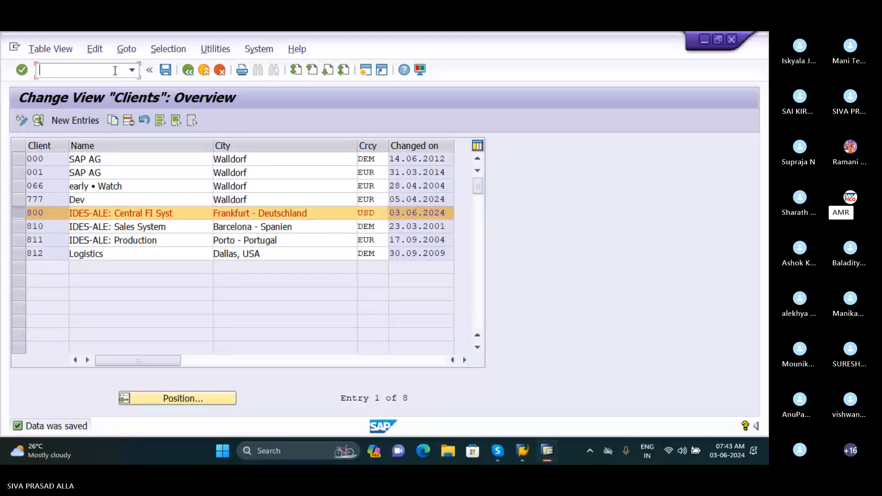
text(/NOB22)
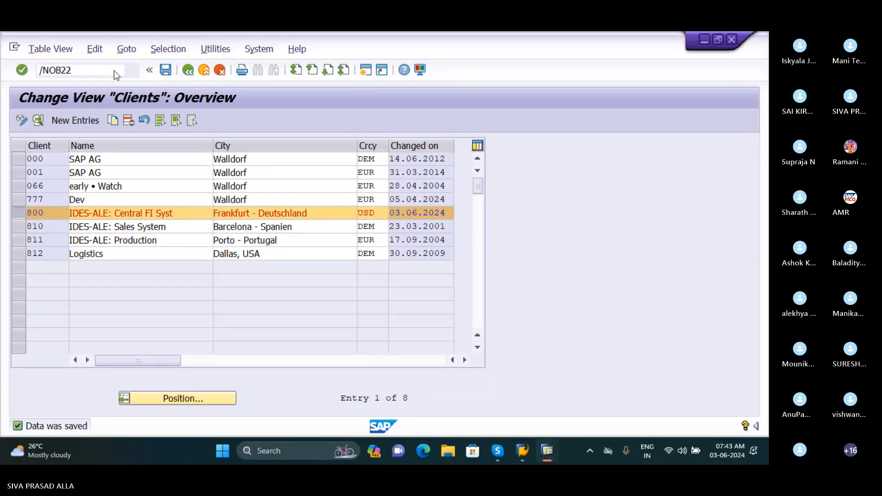
key(Return)
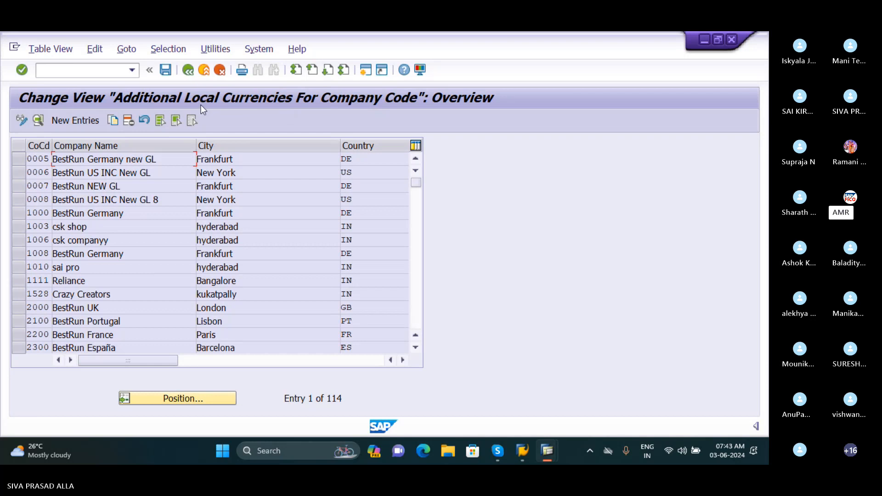
Add a new entry for company code SIVA, review its local currency sections, and save it under the proposed customizing request
click(58, 121)
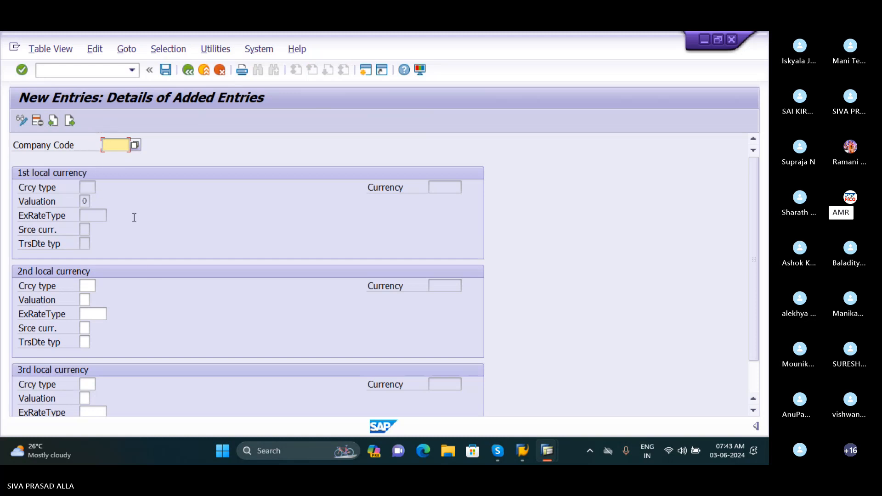
scroll(62, 382, down, 1)
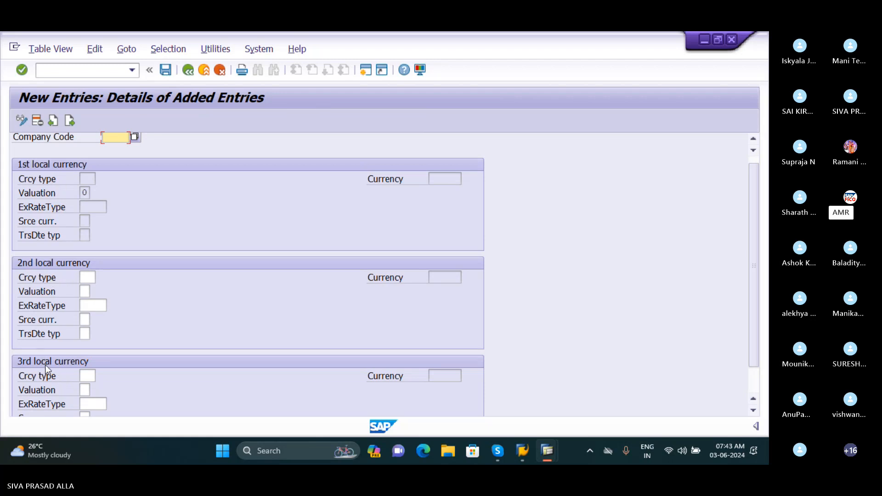
scroll(59, 377, down, 1)
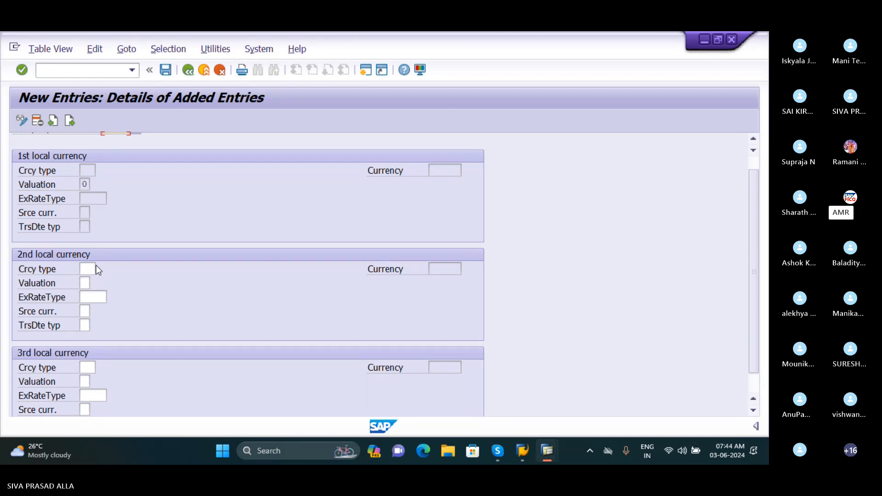
scroll(99, 264, up, 1)
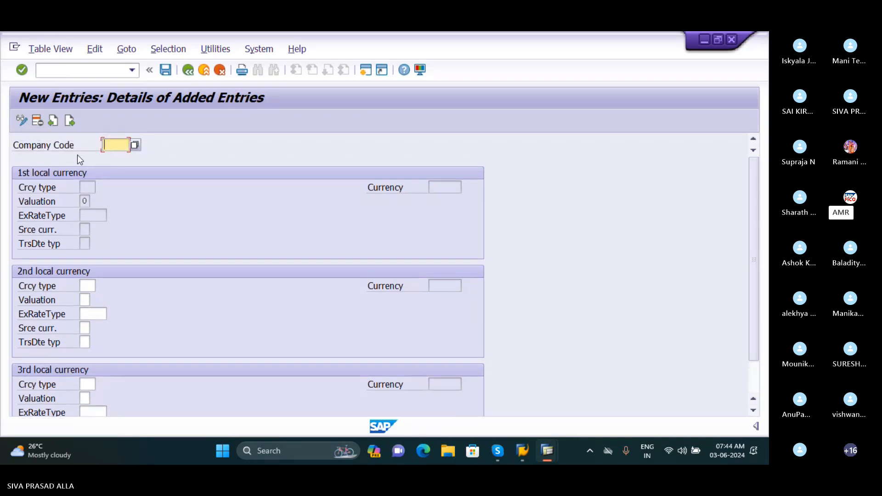
text(SIVA)
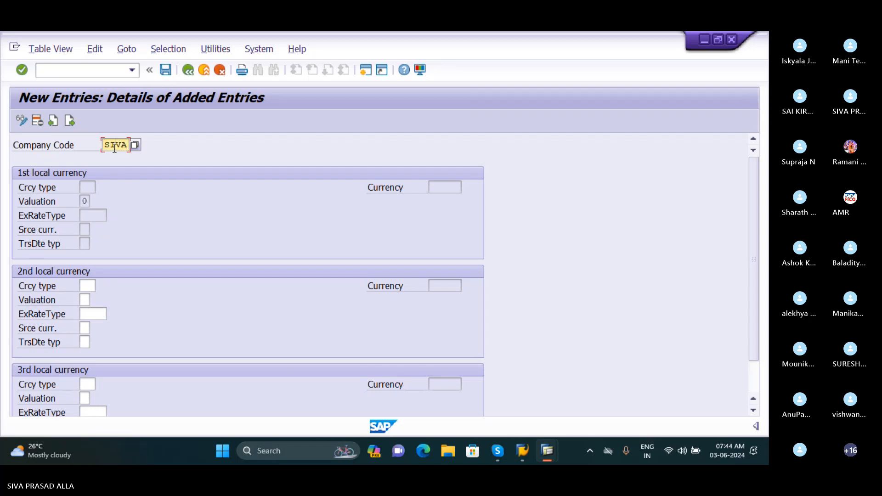
key(Return)
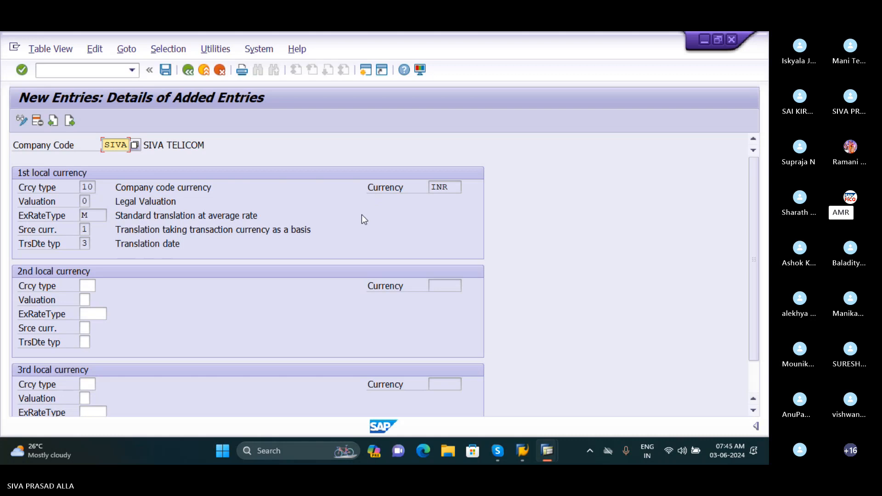
click(166, 71)
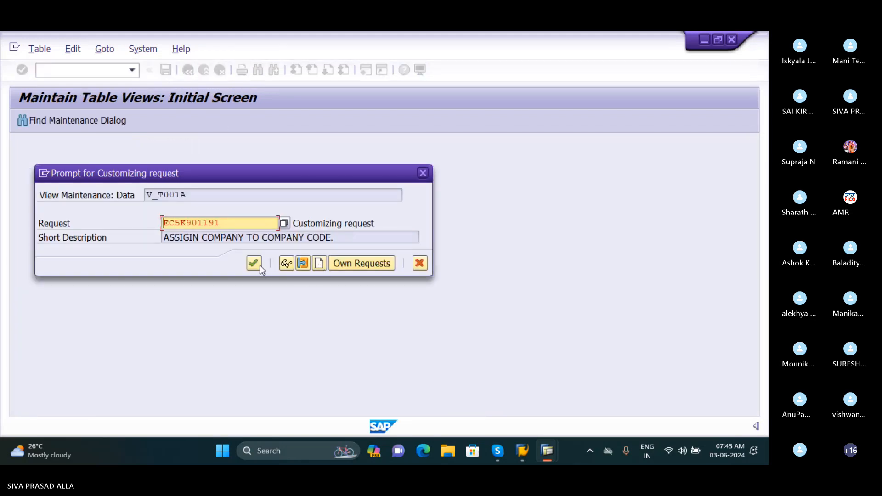
click(258, 265)
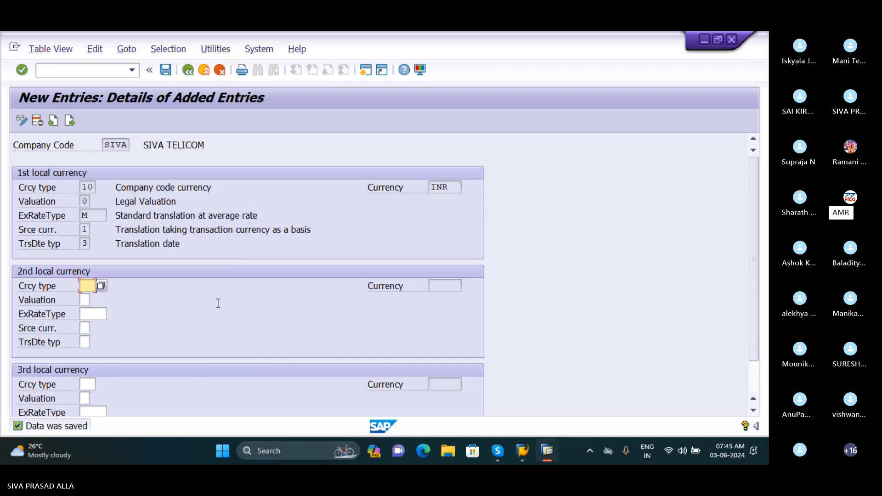
Switch to the Skype slides, advance to the Foreign Currency Prerequisite slide to review its transactions, and minimize the Skype window
mouse_move(493, 453)
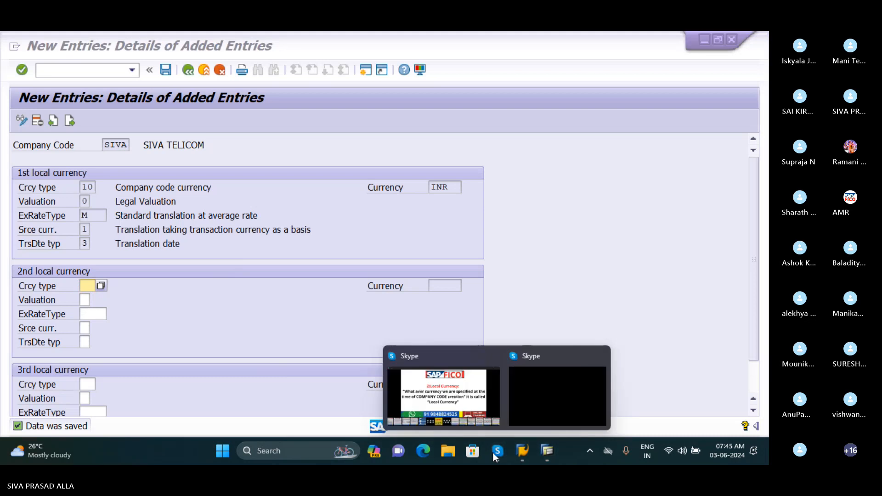
click(452, 387)
key(Right)
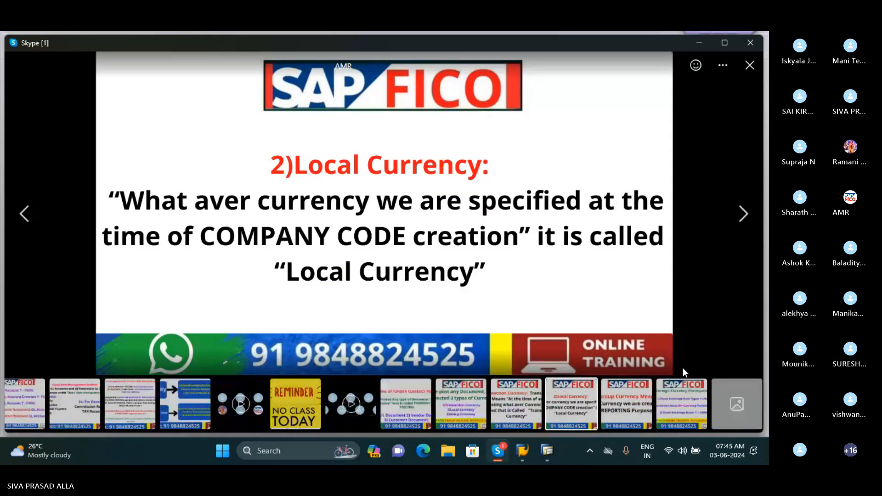
key(Right)
key(Right)
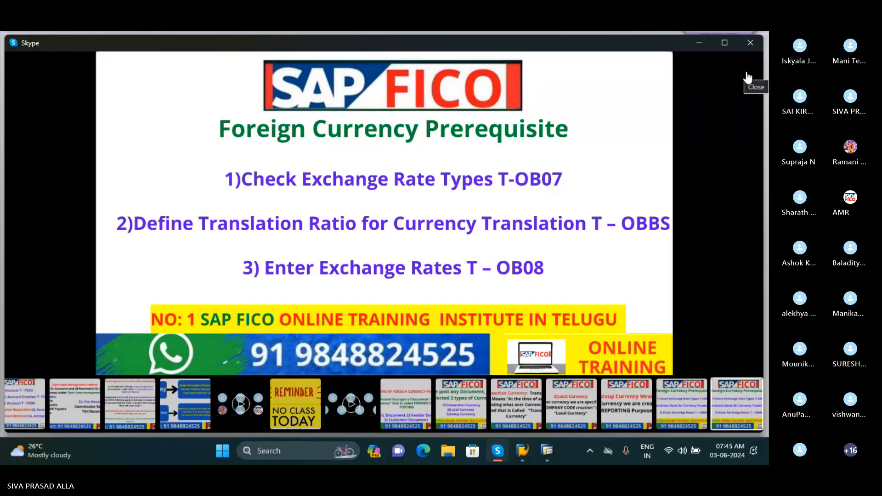
click(750, 69)
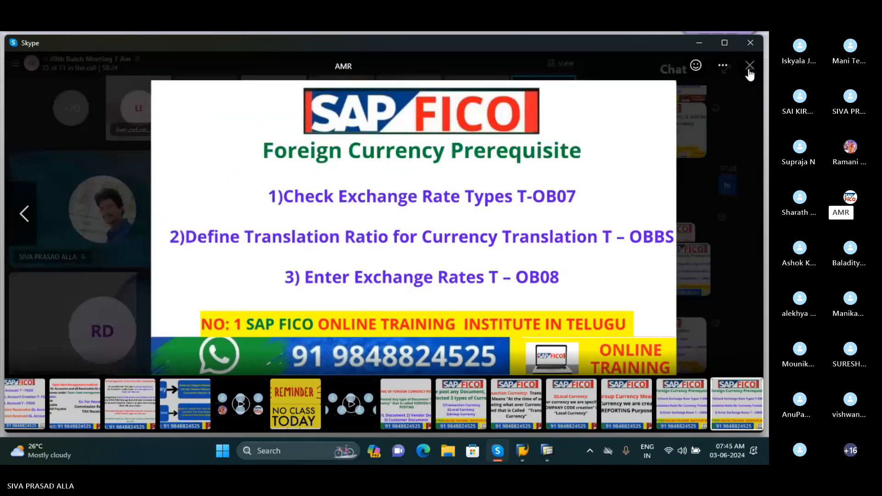
click(669, 359)
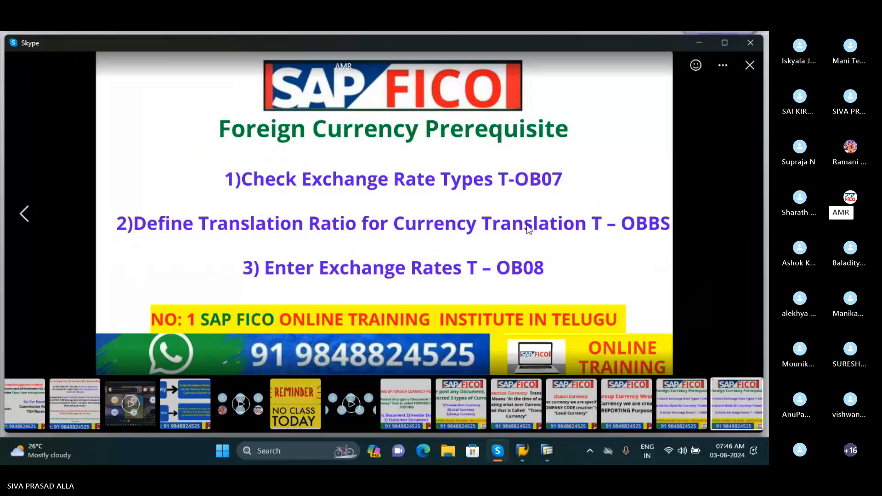
click(693, 45)
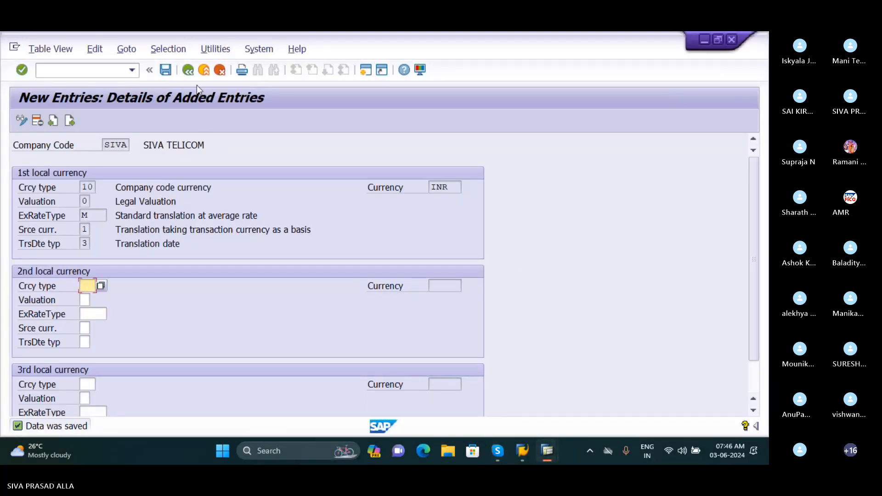
Start transaction SPRO and open the SAP Reference IMG
click(110, 72)
text(/NSPRO)
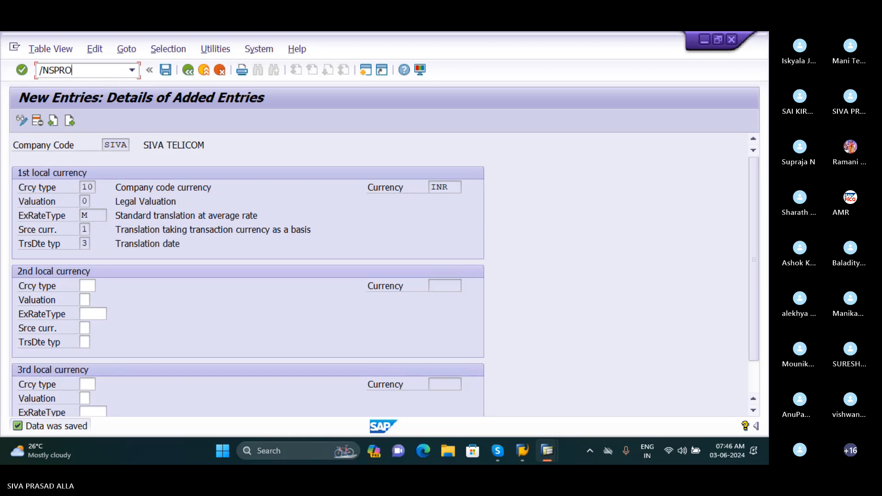
key(Return)
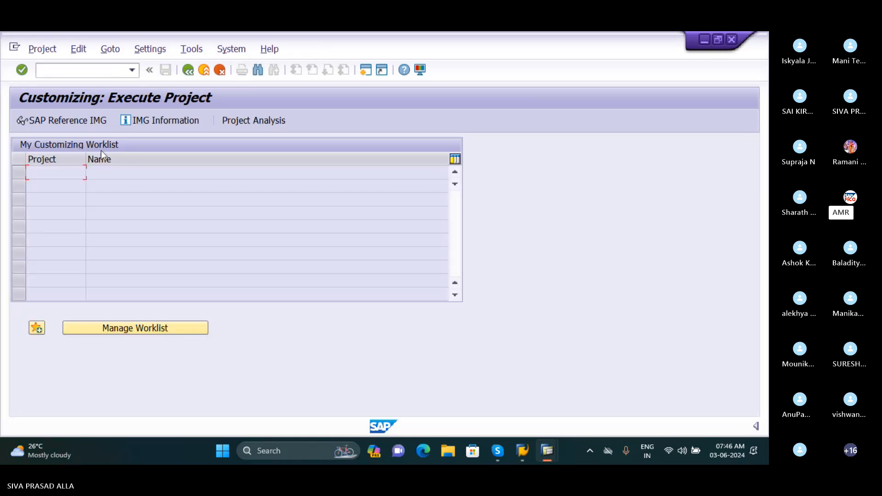
click(51, 125)
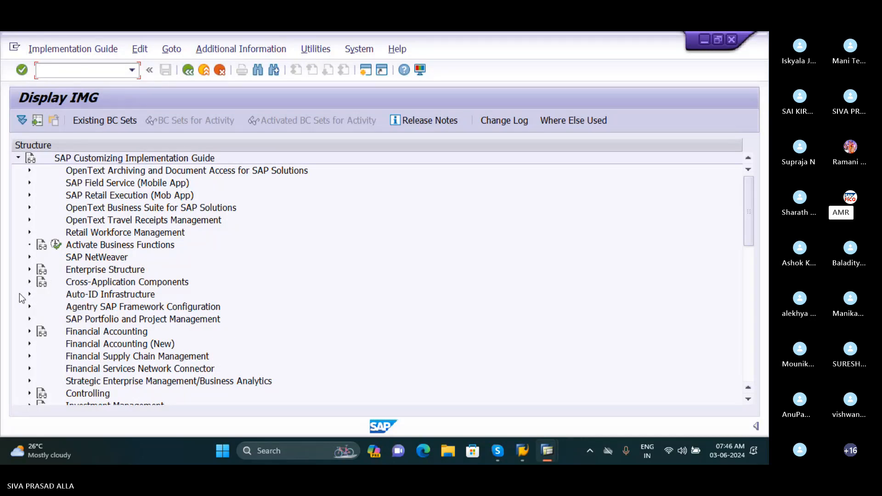
Expand SAP NetWeaver, General settings and Currencies in the IMG structure and execute the Check Exchange Rate Types activity
click(29, 258)
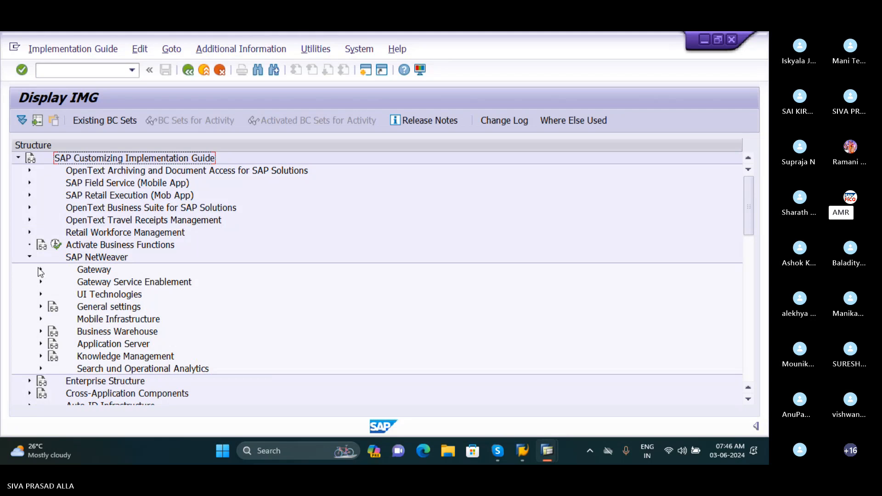
click(41, 306)
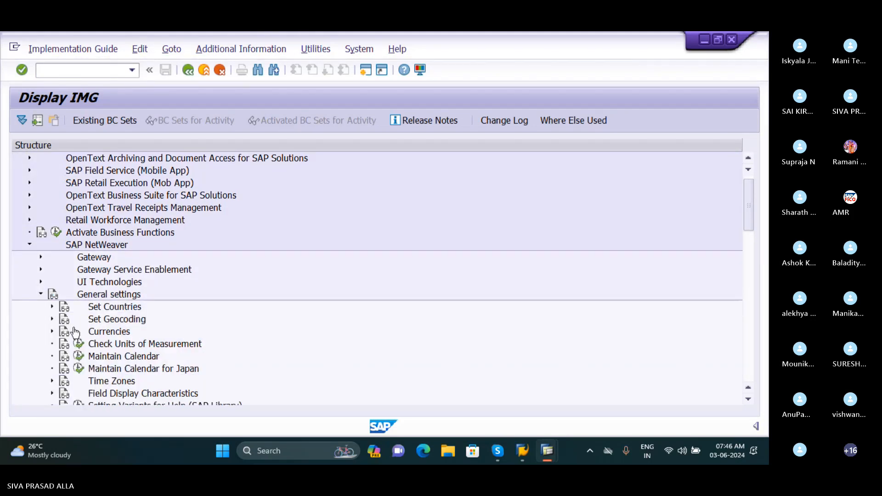
click(52, 333)
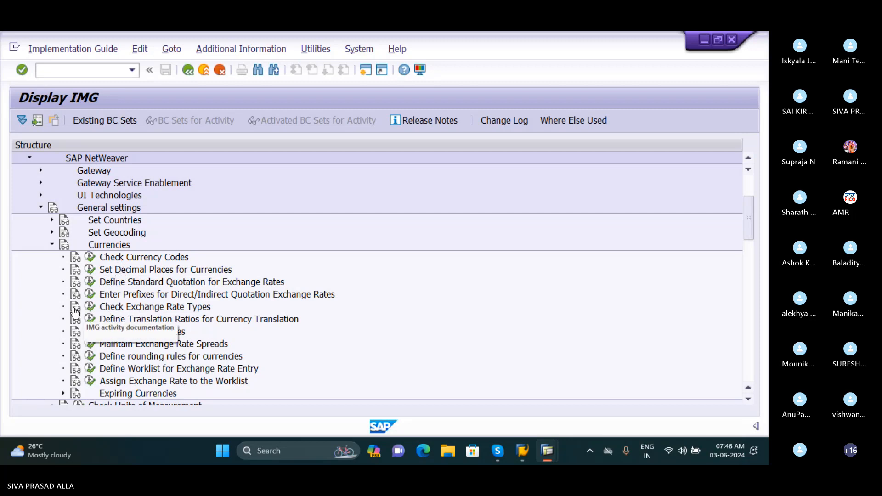
click(135, 311)
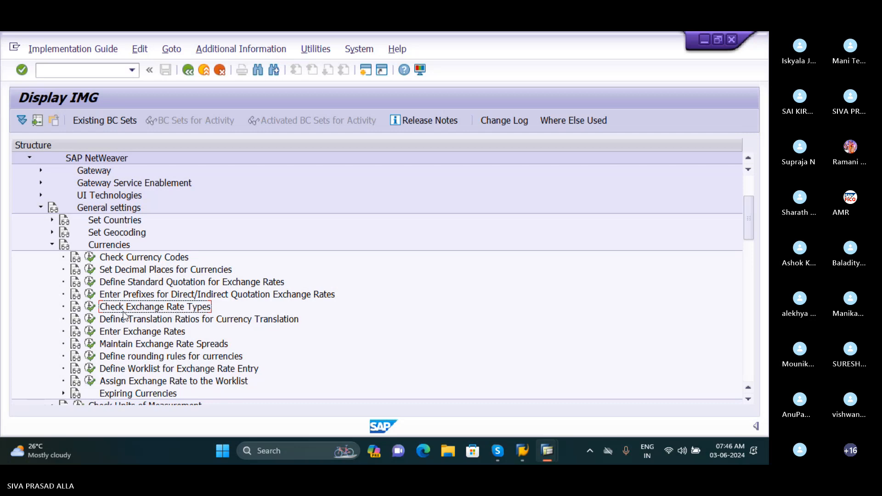
click(90, 306)
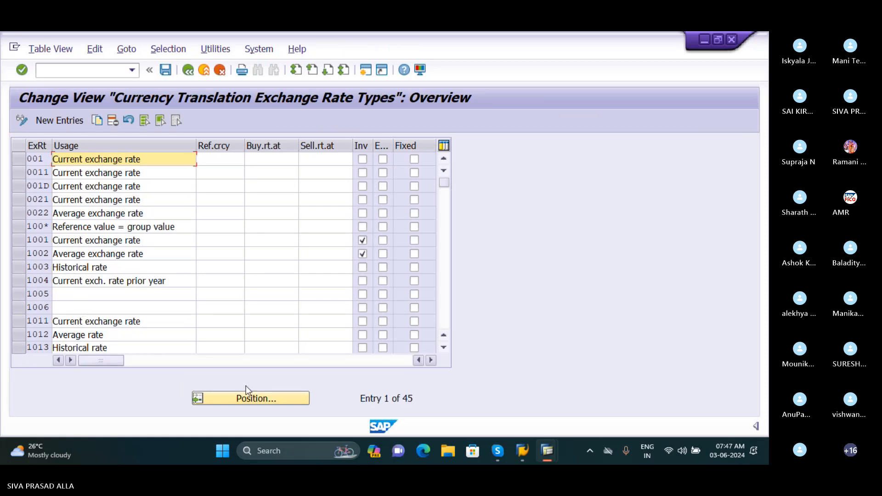
Position the exchange rate types list at type M and select the row for type P
click(261, 401)
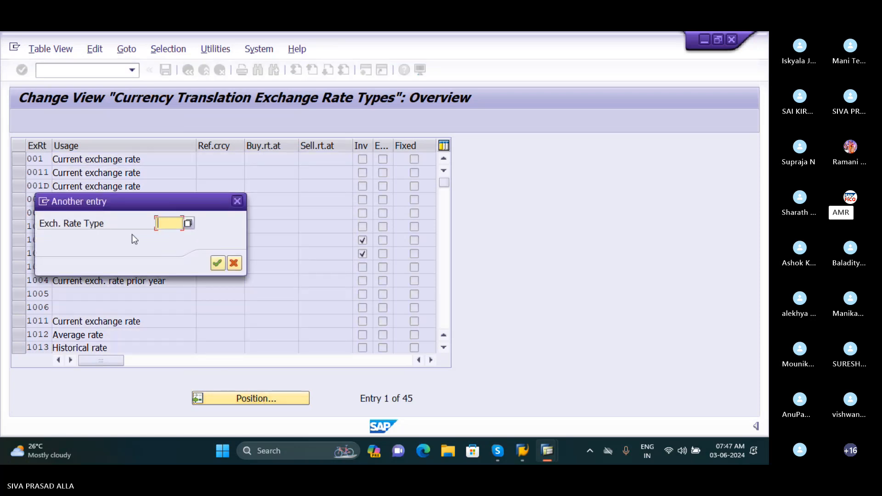
text(M)
click(217, 263)
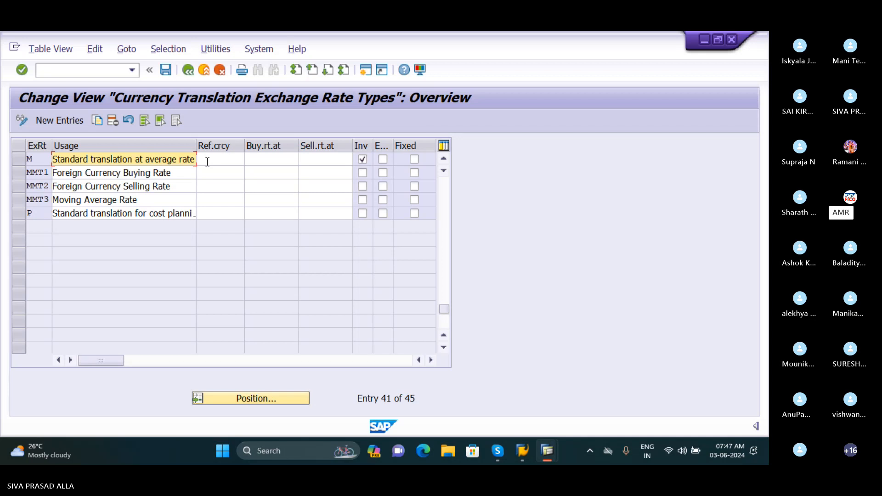
click(19, 214)
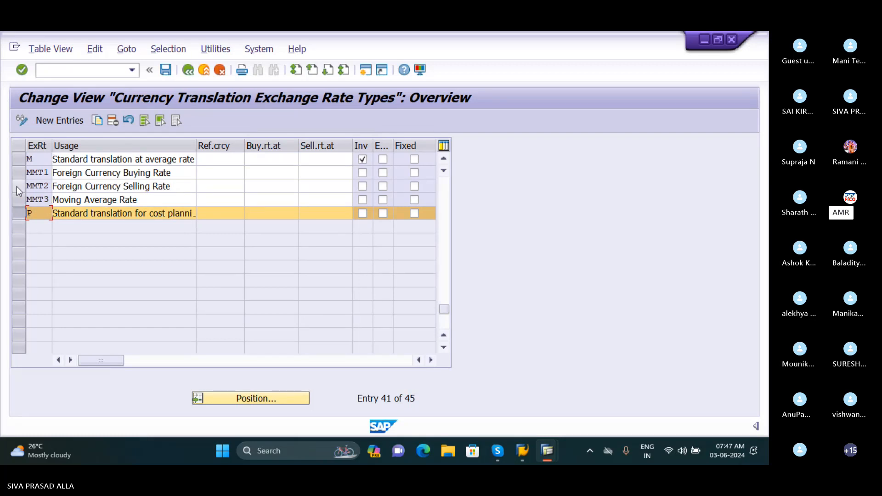
Position the exchange rate types list at type B and select its row
click(246, 397)
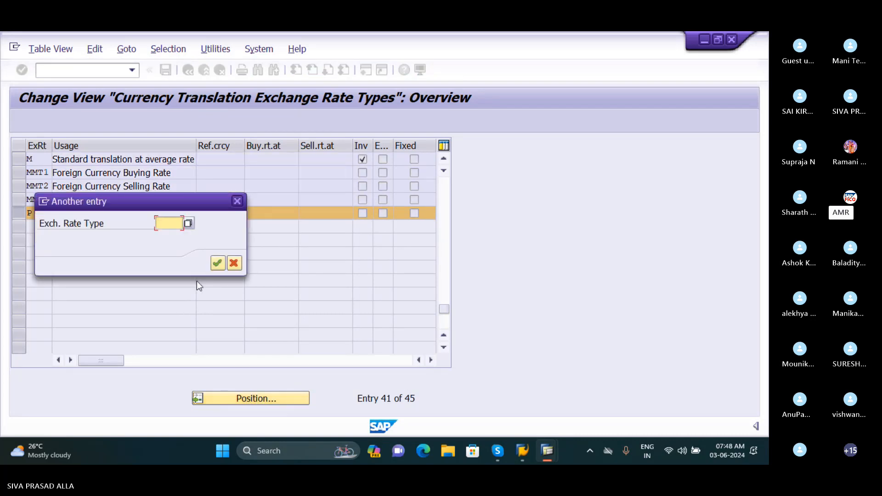
text(B)
click(218, 264)
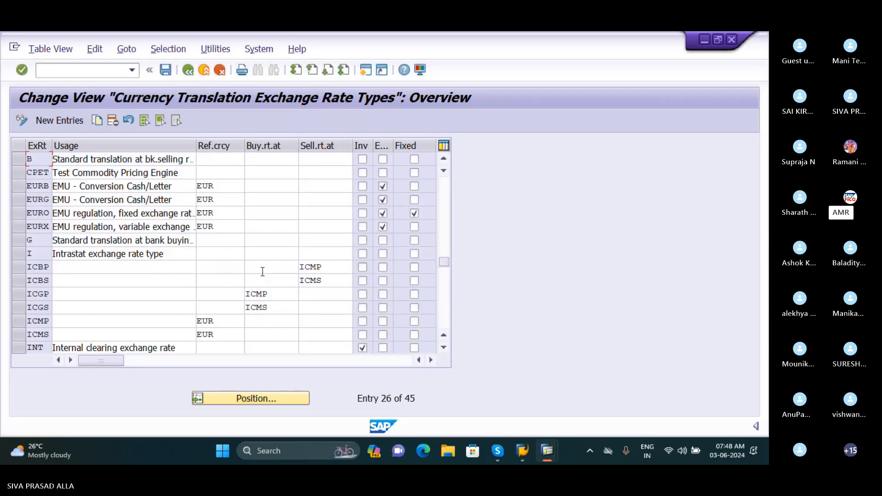
click(18, 161)
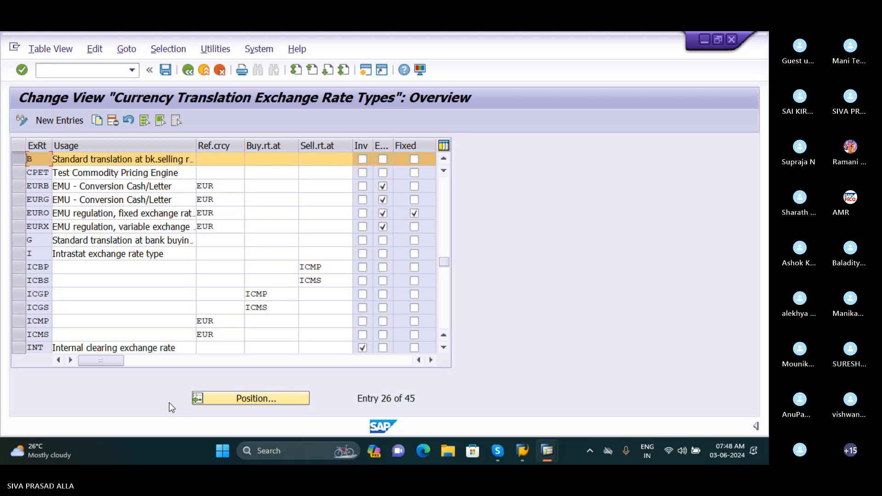
Position the exchange rate types list at type M, select its row and deselect the row for type P
click(272, 403)
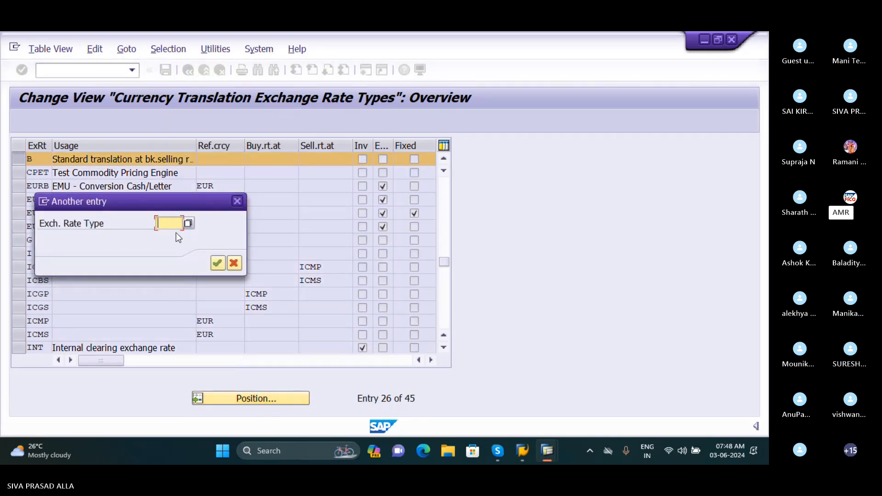
text(M)
click(217, 264)
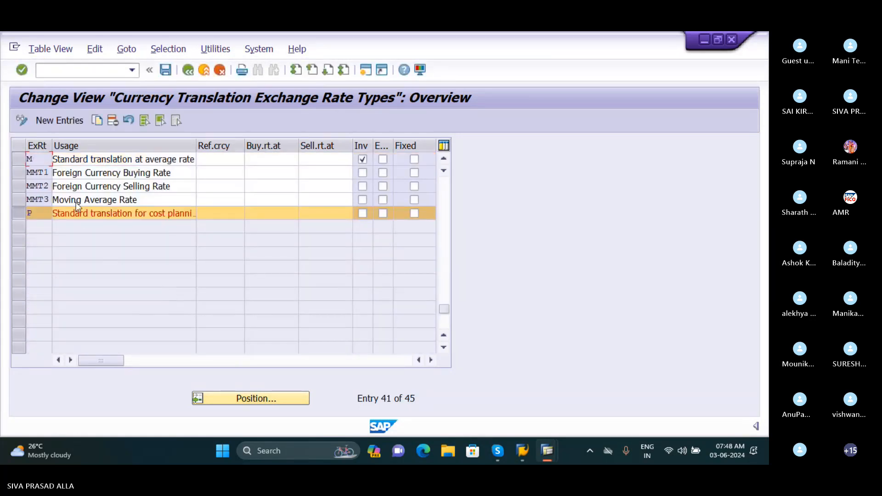
click(18, 159)
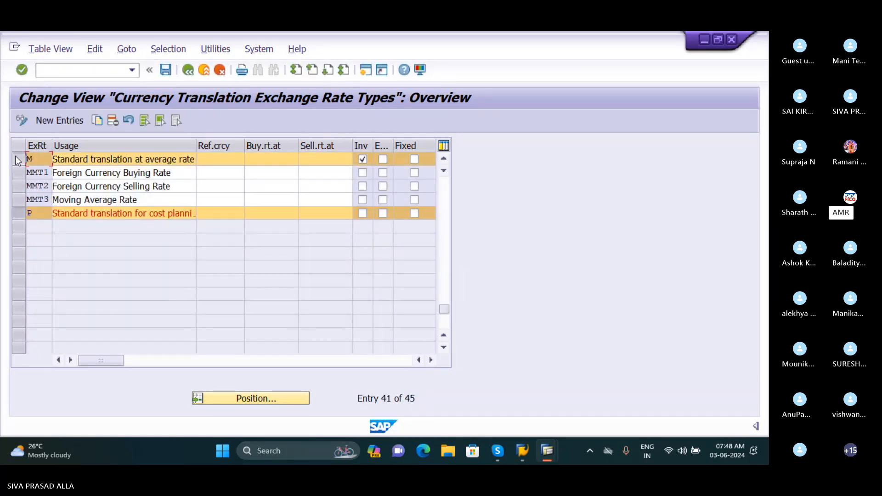
click(19, 213)
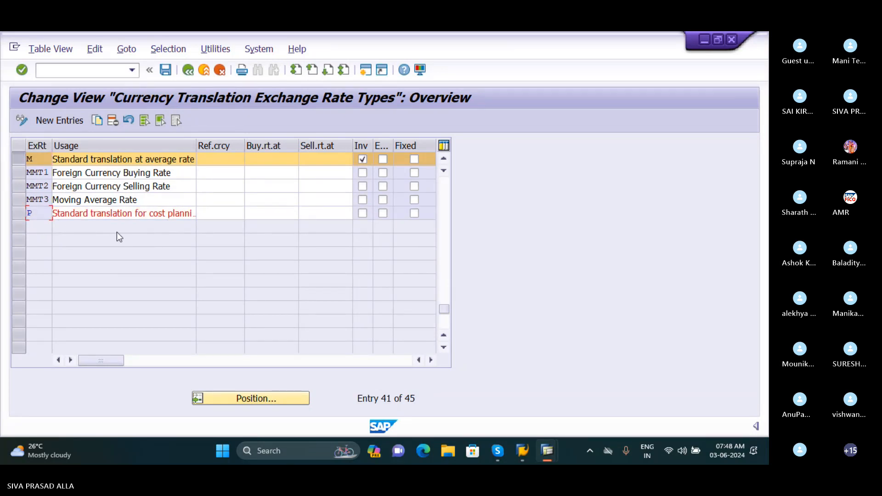
Reposition the exchange rate types list at type B and leave its row selected
click(255, 398)
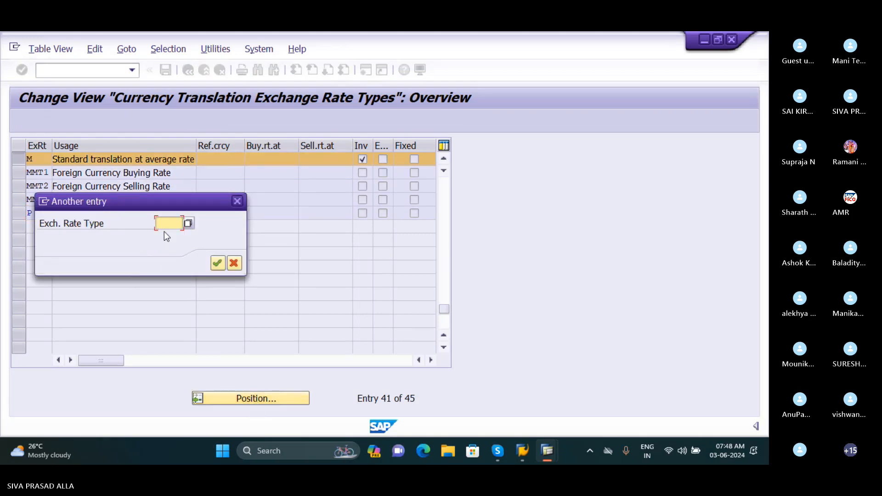
click(218, 264)
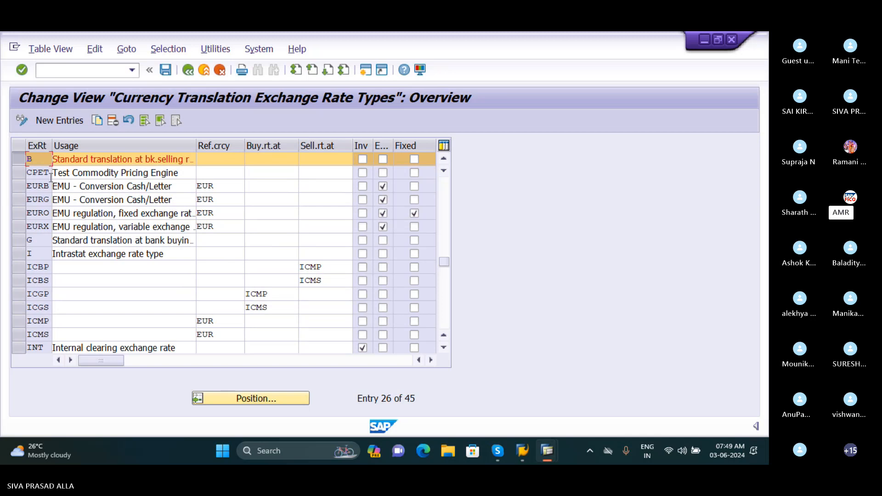
click(18, 162)
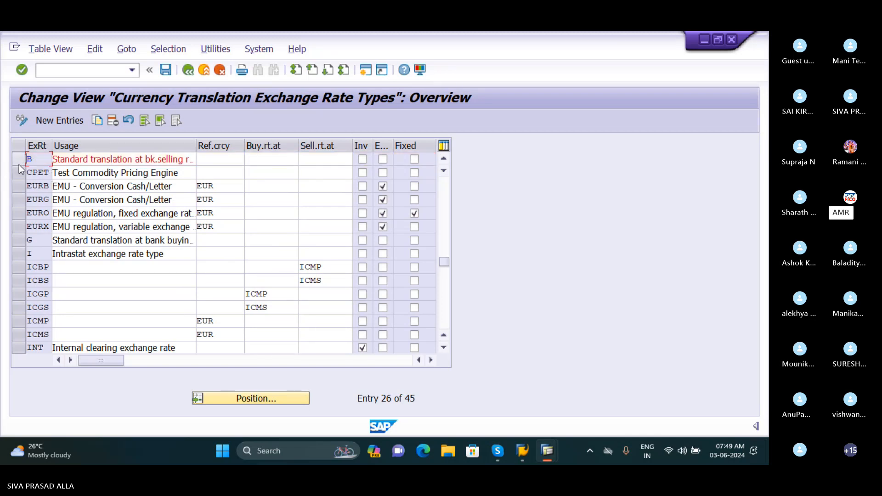
click(19, 159)
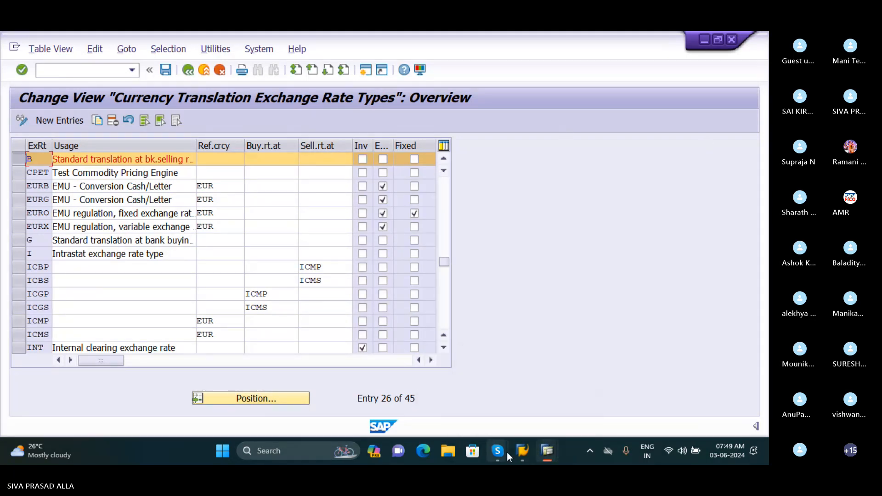
Switch to Skype to review the Foreign Currency Prerequisite slide, and return to SAP
mouse_move(506, 453)
click(459, 391)
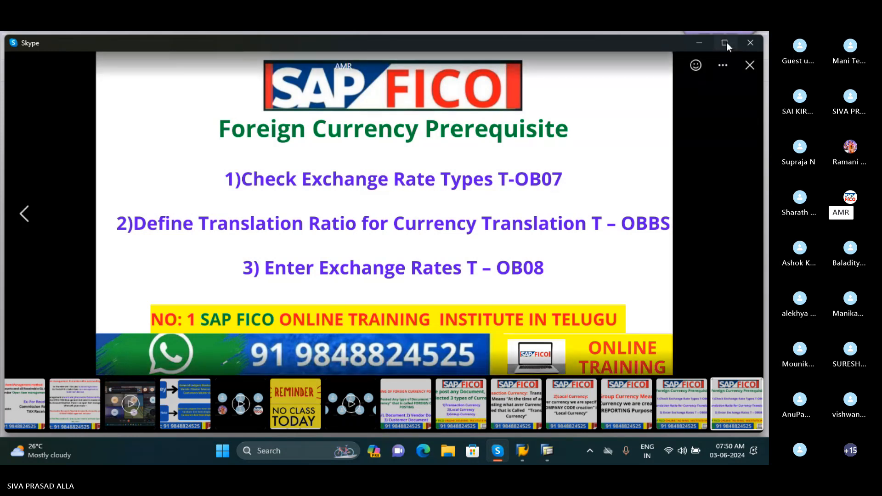
click(697, 46)
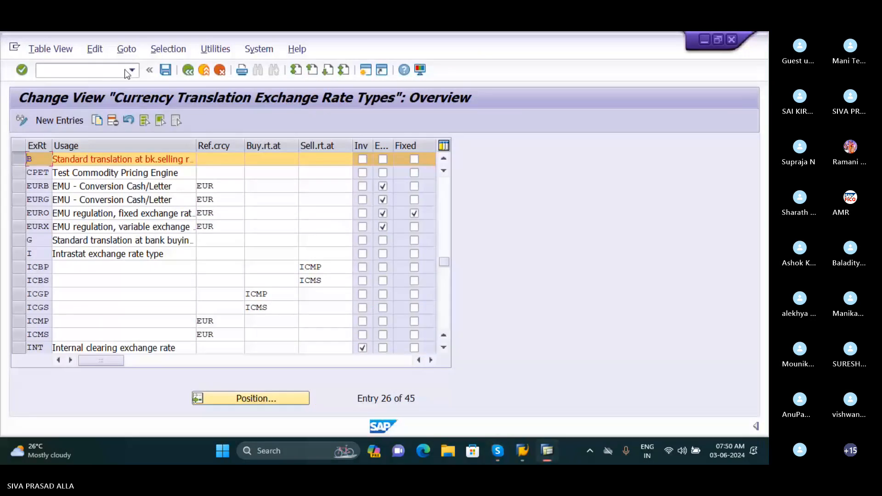
Return to the IMG structure and execute Define Translation Ratios for Currency Translation, agreeing to continue
click(187, 70)
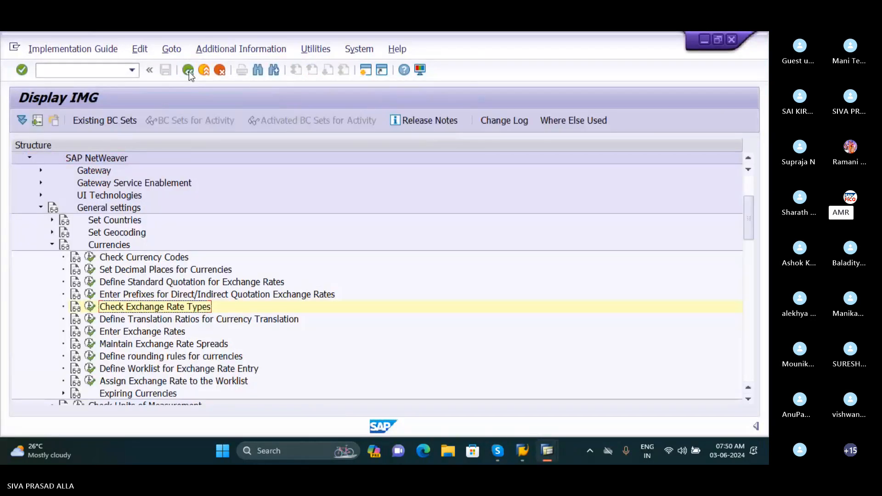
click(92, 319)
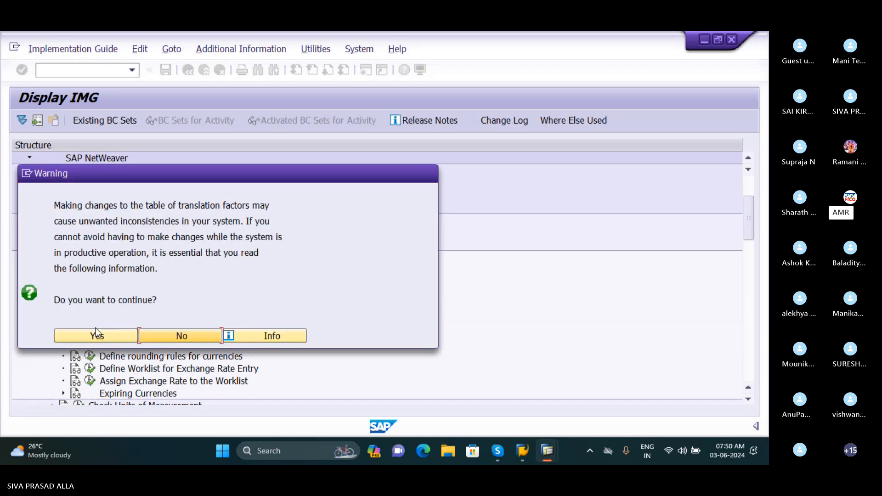
drag(179, 175, 260, 107)
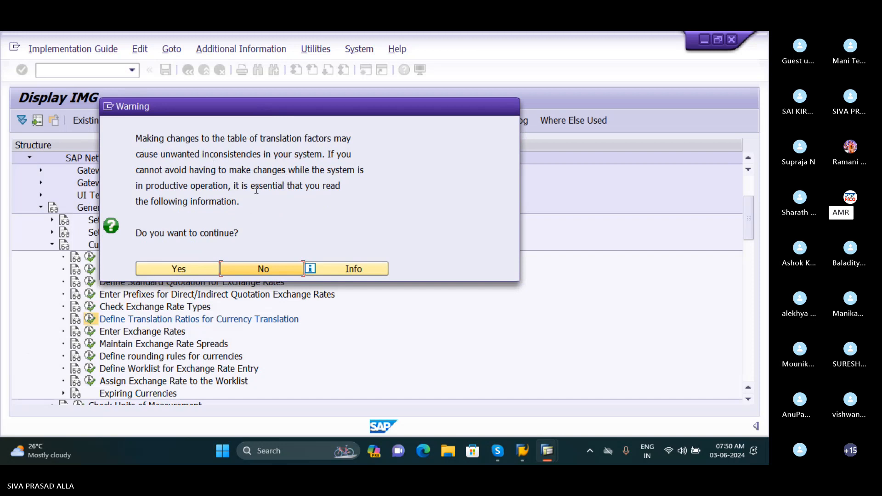
click(188, 269)
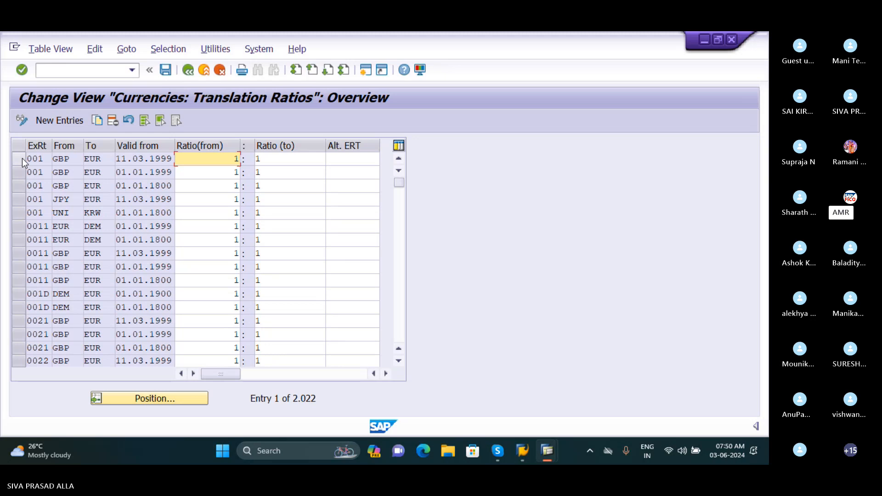
Create a new translation ratio entry and pick exchange rate type M, Standard translation at average rate, from the possible values
click(59, 120)
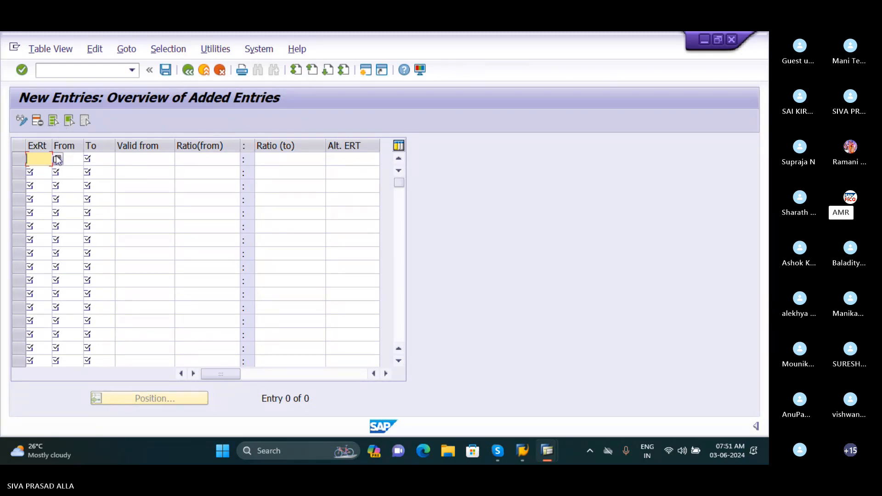
text(M)
key(BackSpace)
click(58, 163)
click(58, 161)
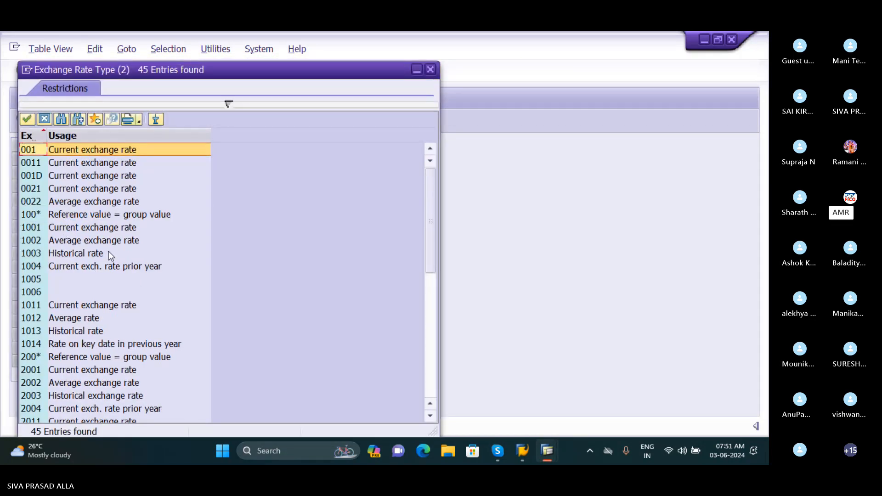
scroll(108, 252, down, 4)
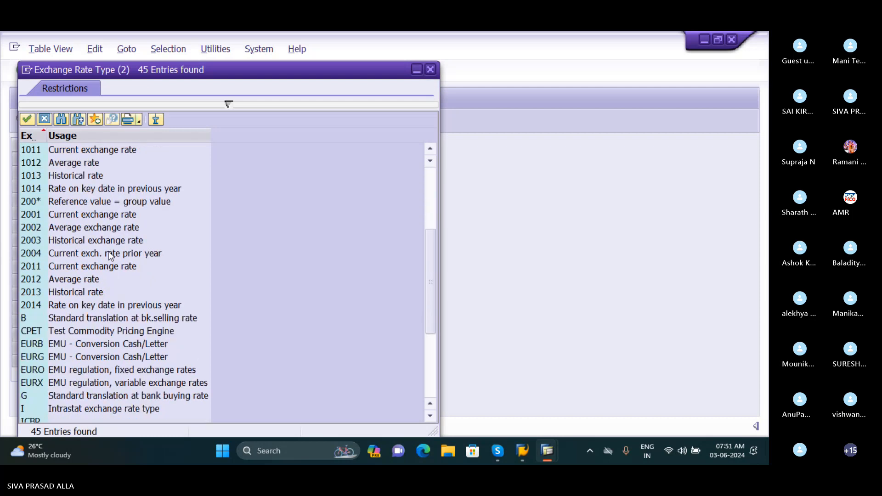
scroll(110, 255, down, 4)
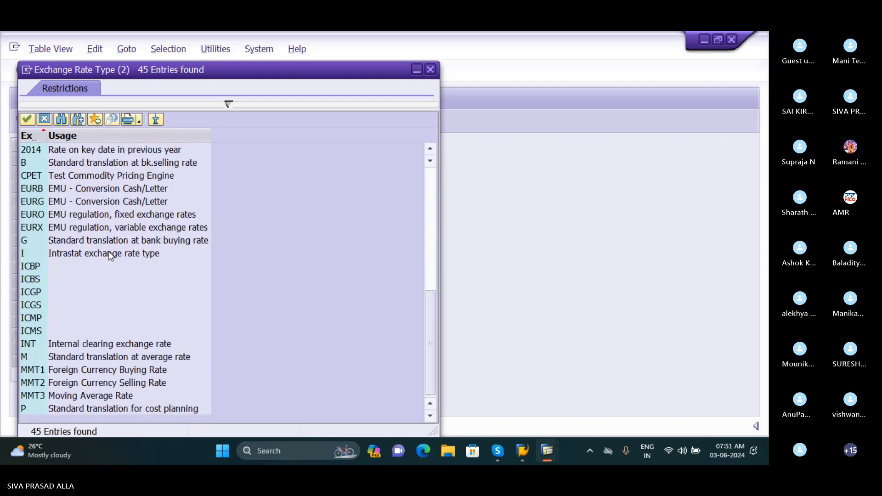
click(30, 358)
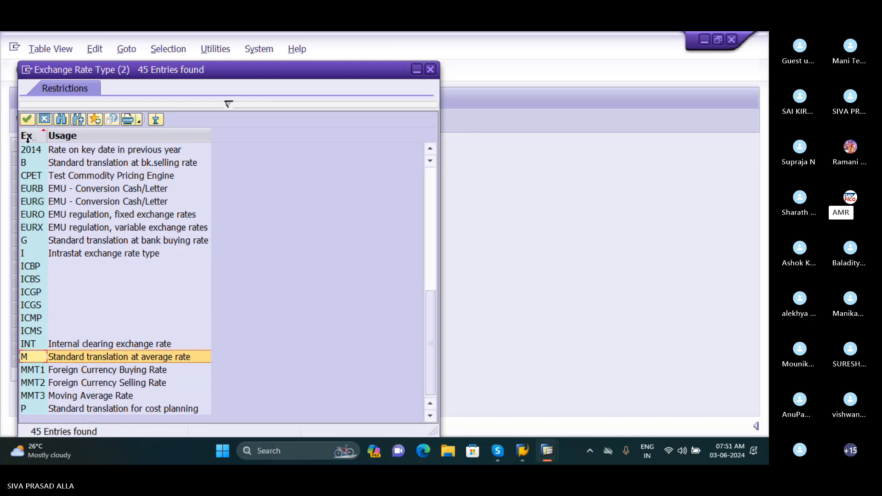
click(27, 119)
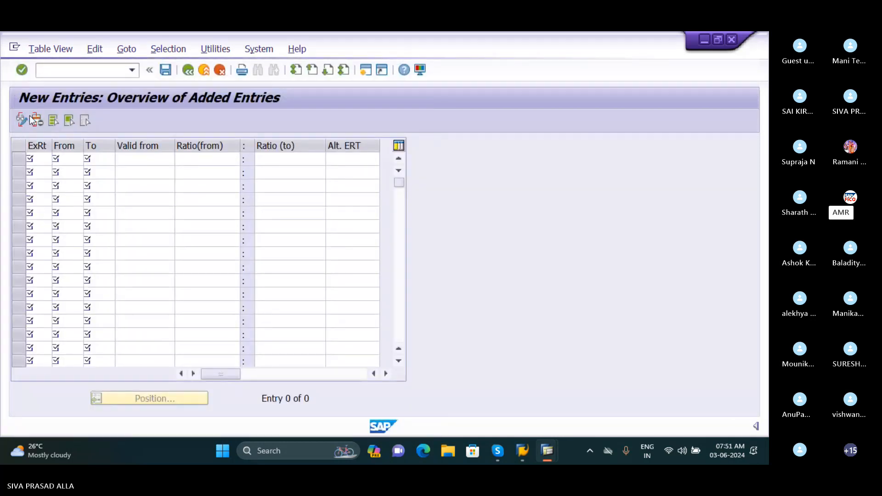
Pick USD, American Dollar, from the possible values as the From currency of the new entry
click(76, 163)
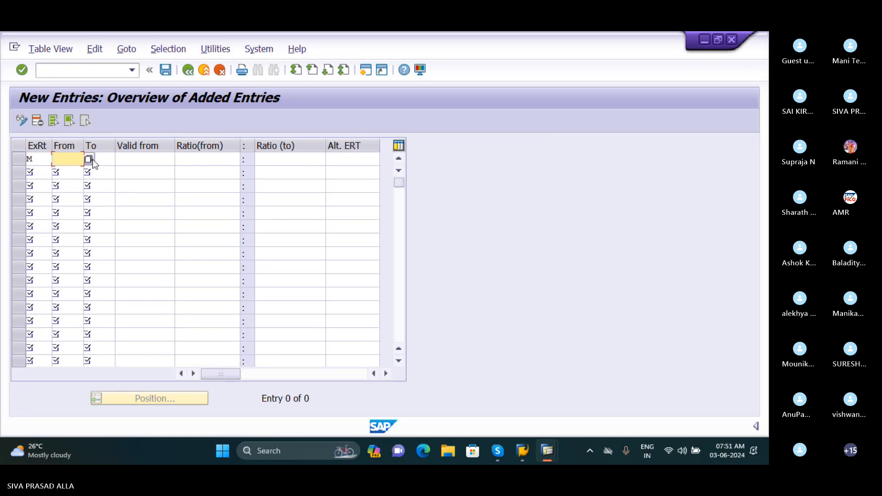
click(89, 160)
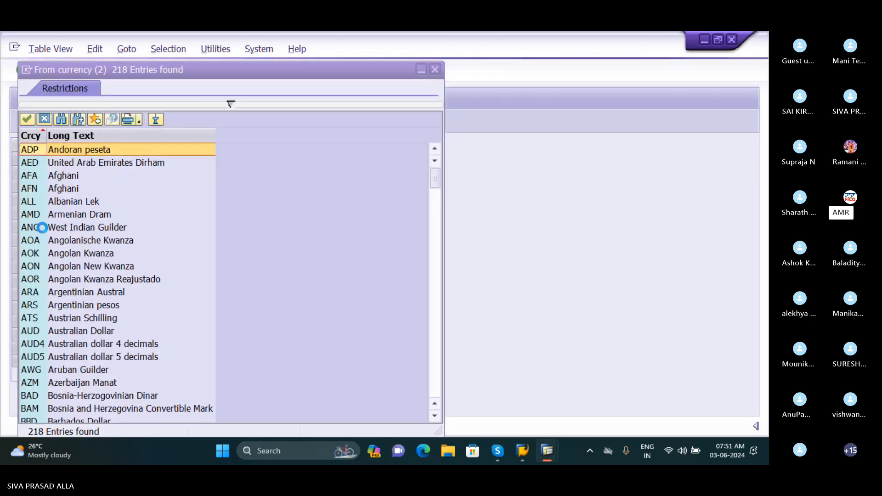
scroll(94, 335, down, 20)
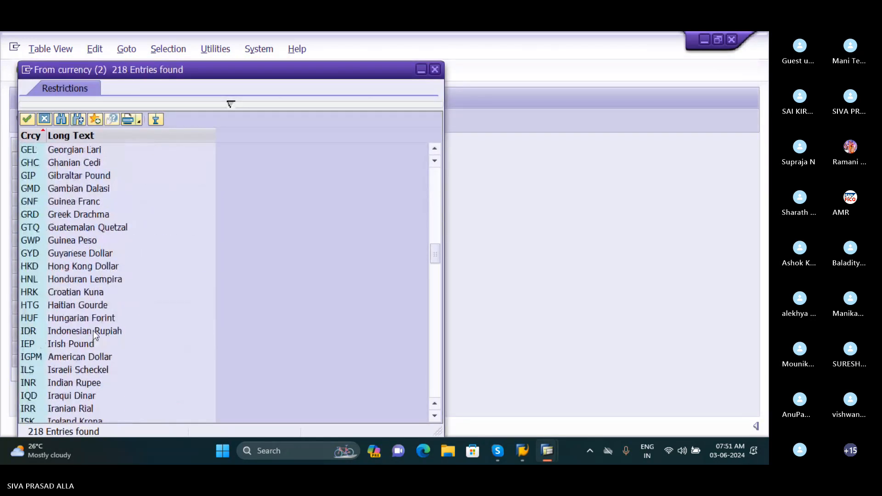
scroll(94, 334, down, 16)
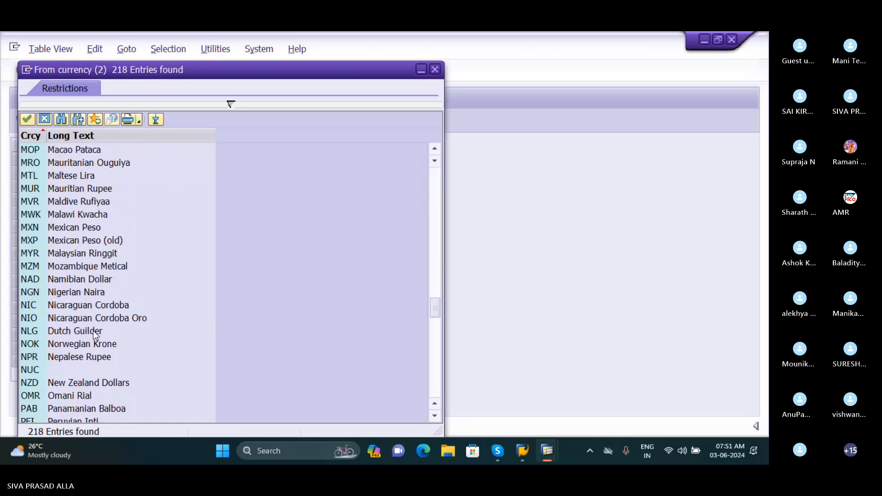
scroll(94, 335, down, 18)
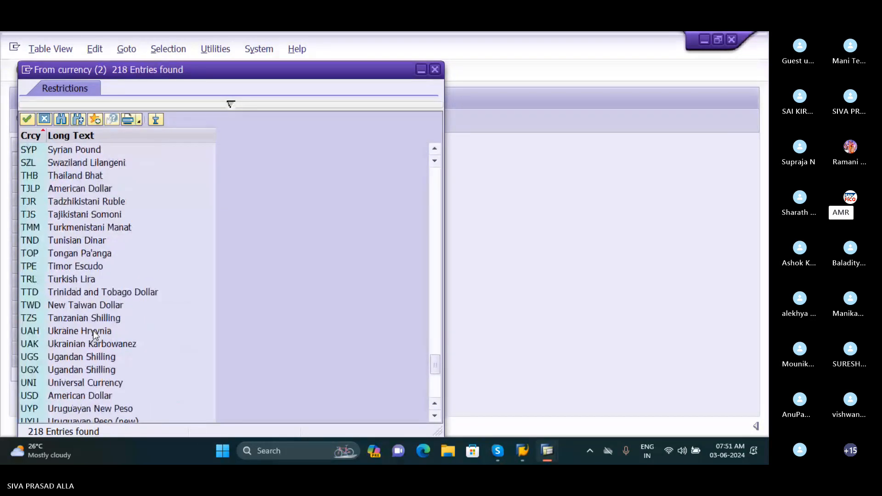
scroll(94, 334, down, 1)
scroll(33, 400, down, 1)
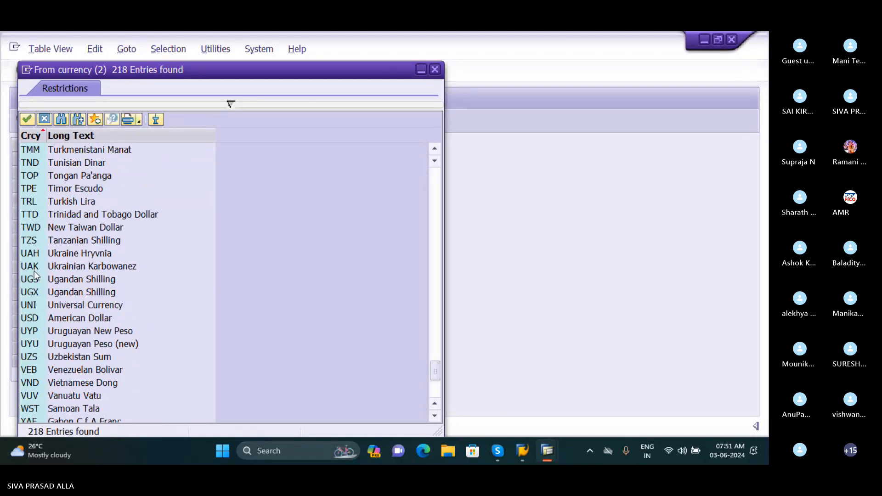
click(29, 318)
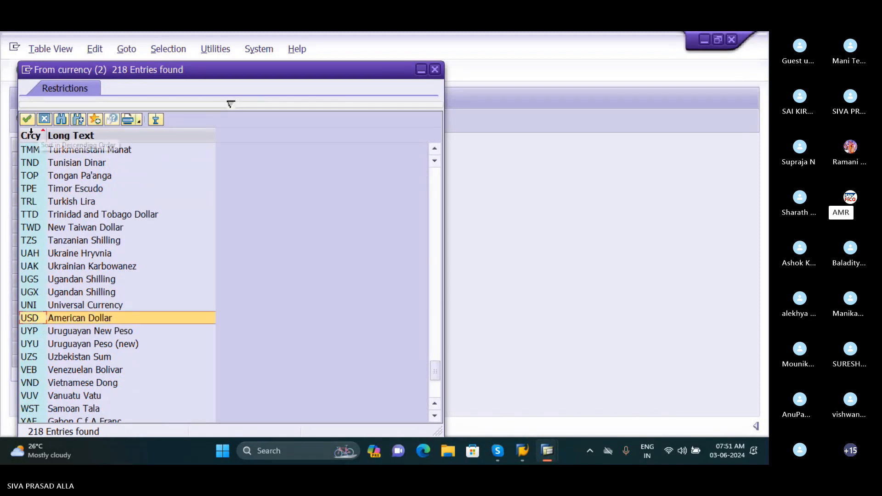
click(28, 120)
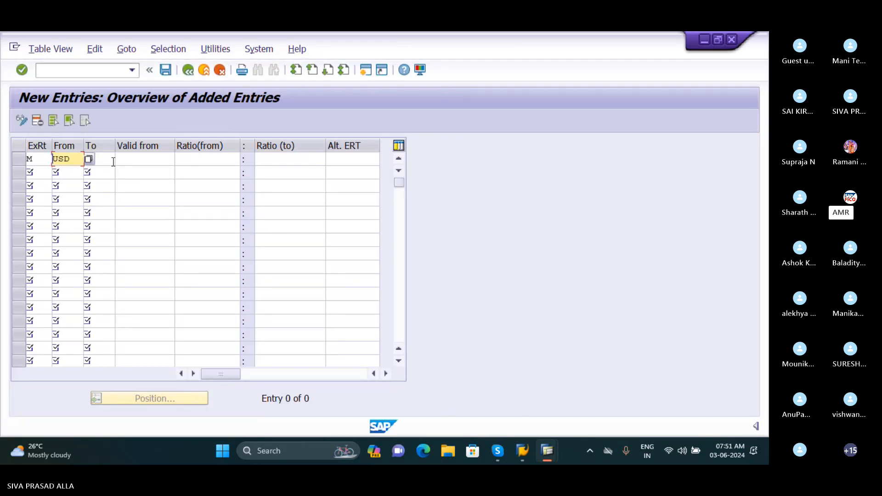
Complete the USD entry with To currency INR, valid-from date 03.06.2024 and a ratio of 1 : 1
click(112, 161)
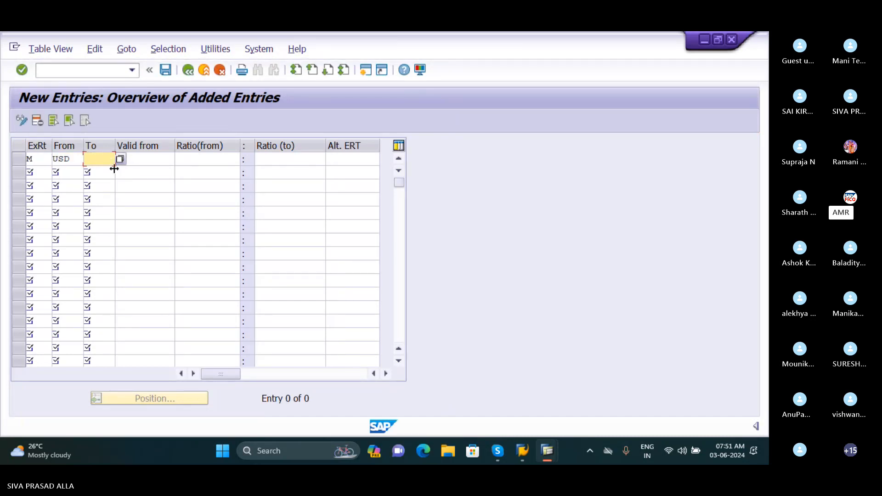
text(IN)
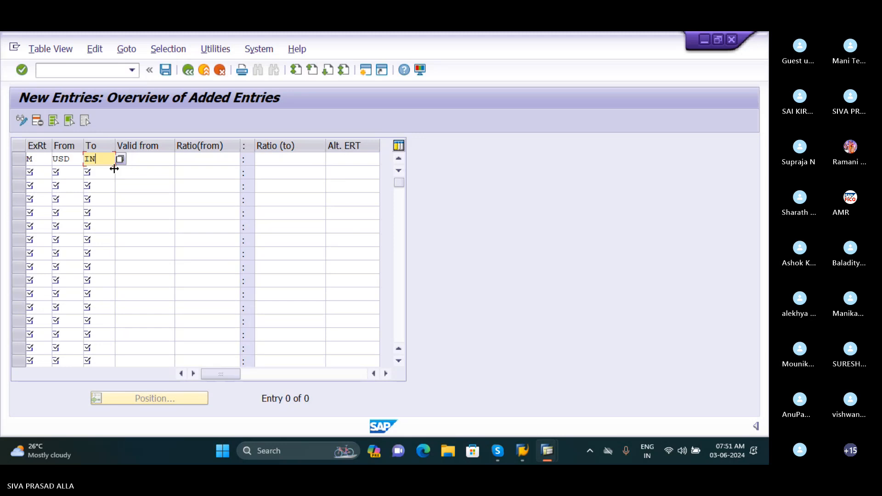
text(R)
click(152, 159)
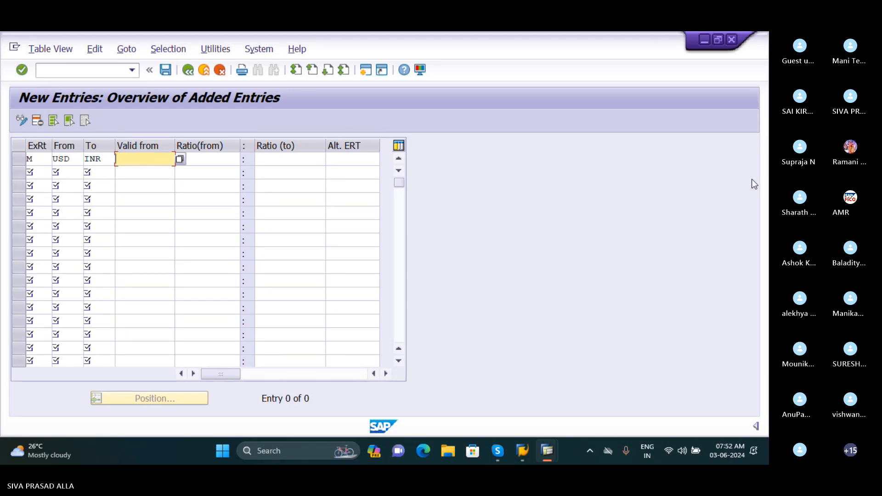
text(03.06.2024)
click(206, 164)
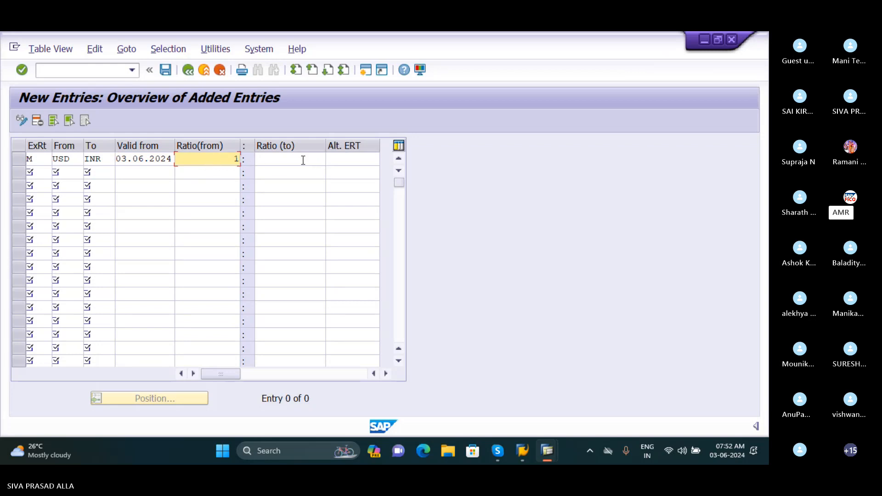
click(266, 159)
text(1)
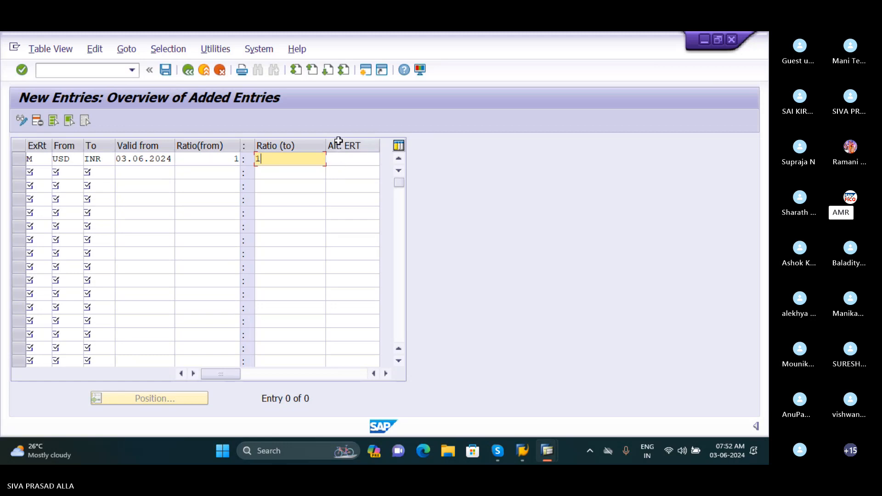
Start a second translation ratio entry with exchange rate type M and pick SGD, Singapore Dollar, from the possible values as From currency
click(40, 171)
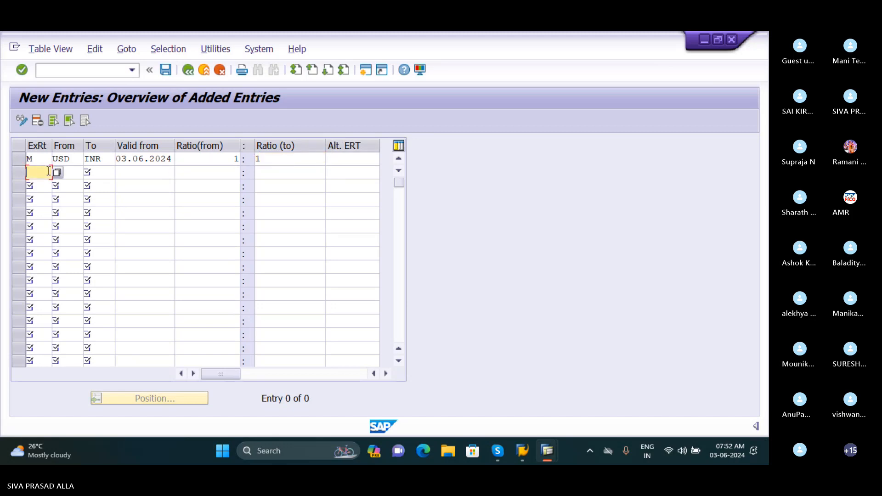
click(82, 173)
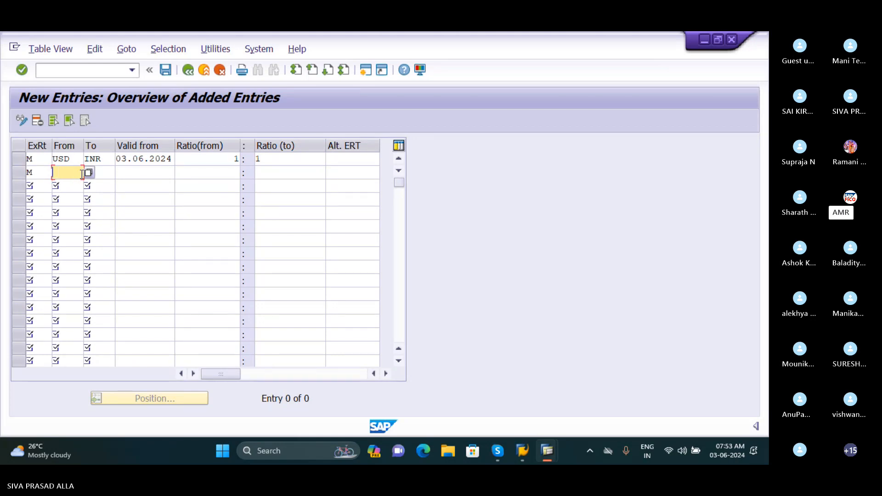
click(88, 173)
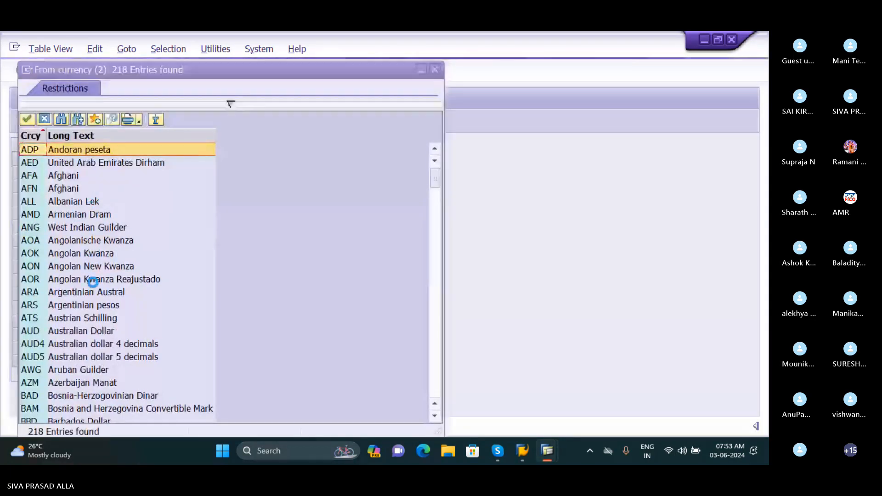
scroll(73, 306, down, 20)
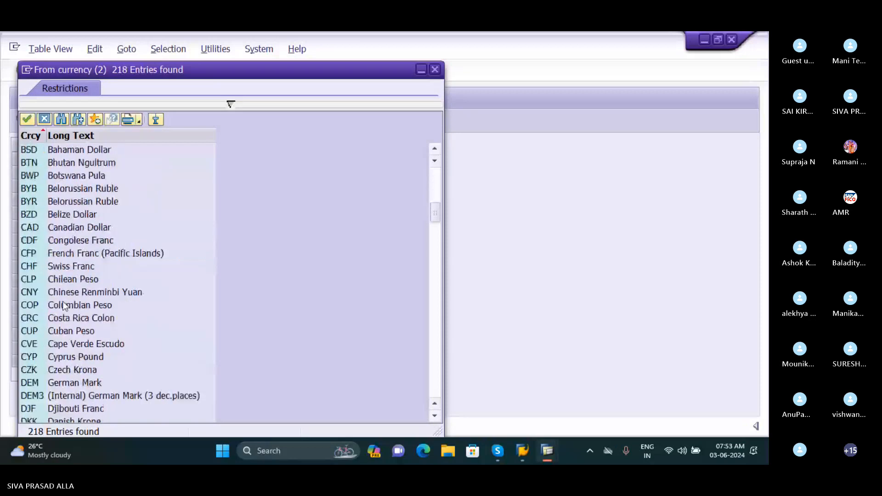
scroll(65, 306, down, 7)
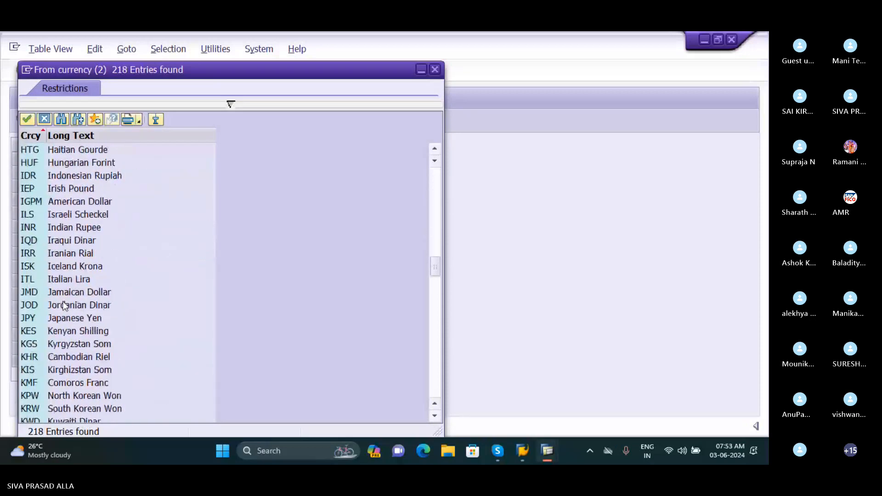
scroll(64, 306, down, 10)
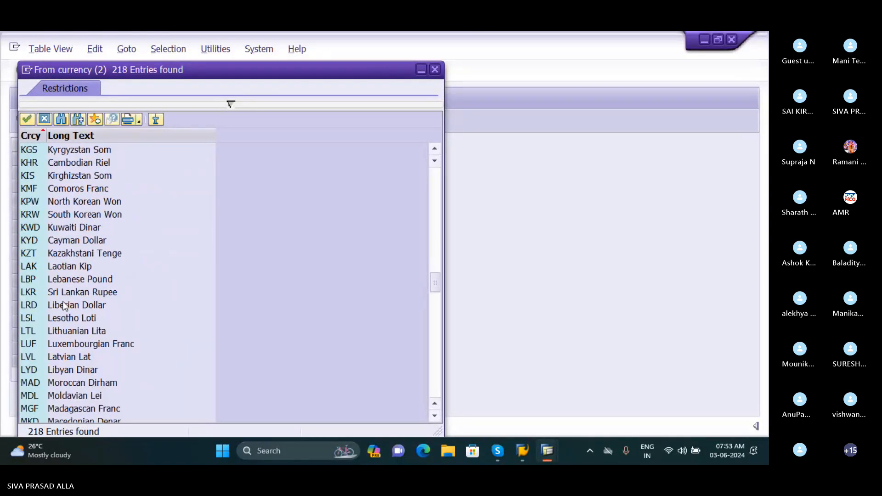
scroll(64, 306, down, 3)
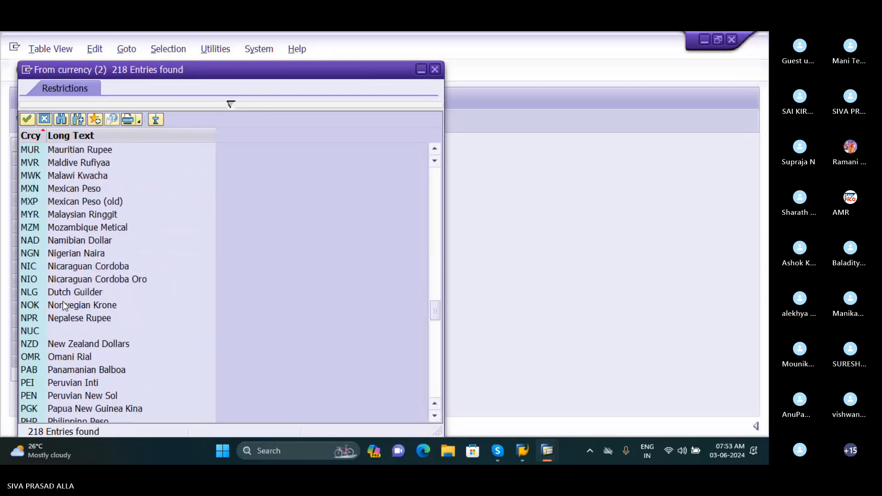
scroll(64, 306, down, 2)
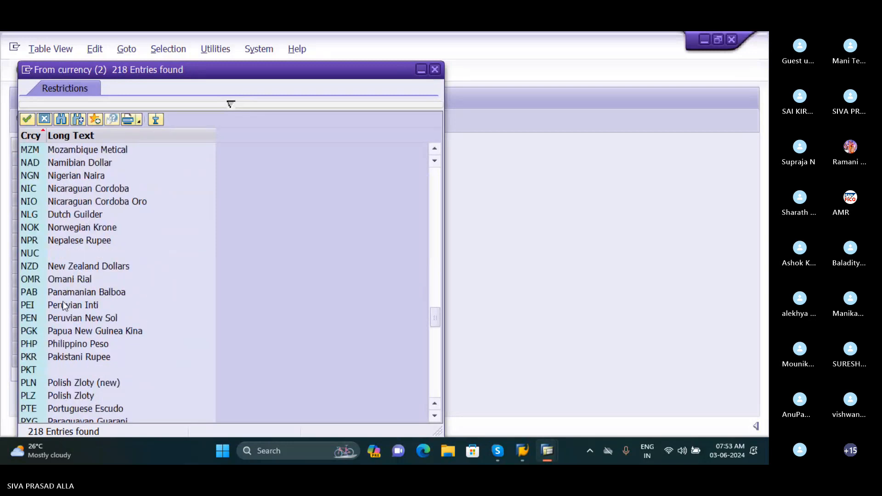
scroll(64, 306, down, 10)
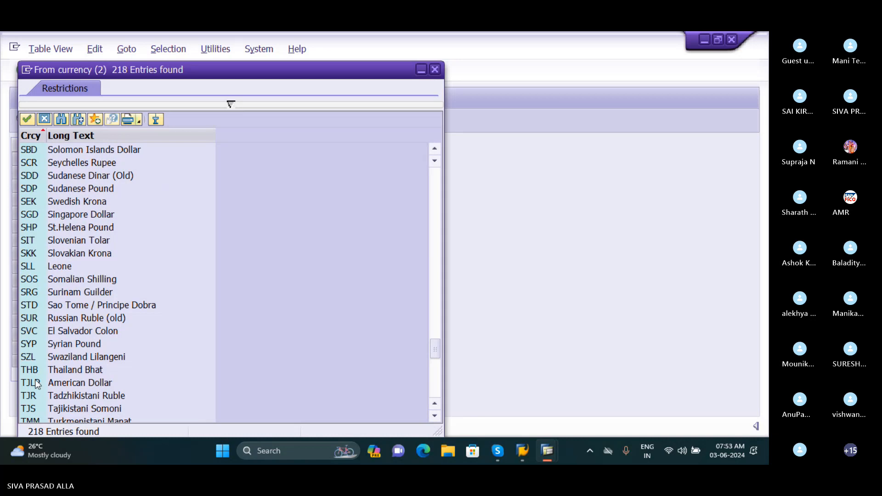
scroll(57, 374, down, 1)
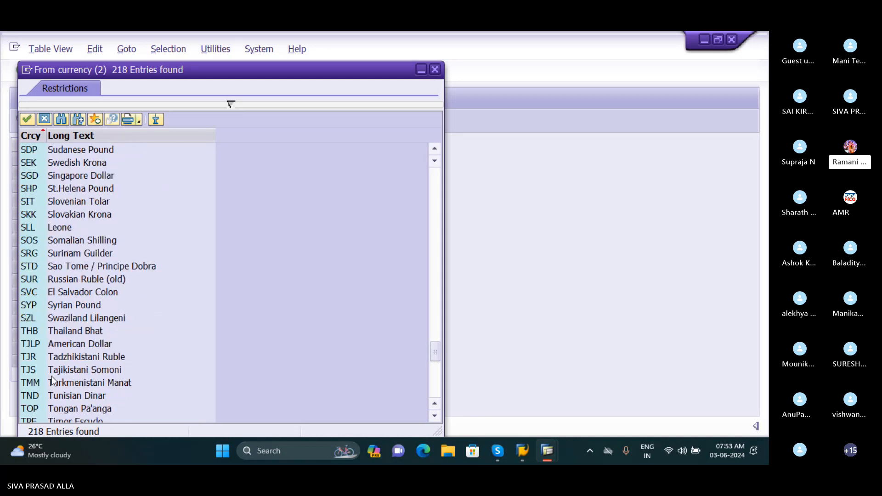
scroll(52, 377, down, 1)
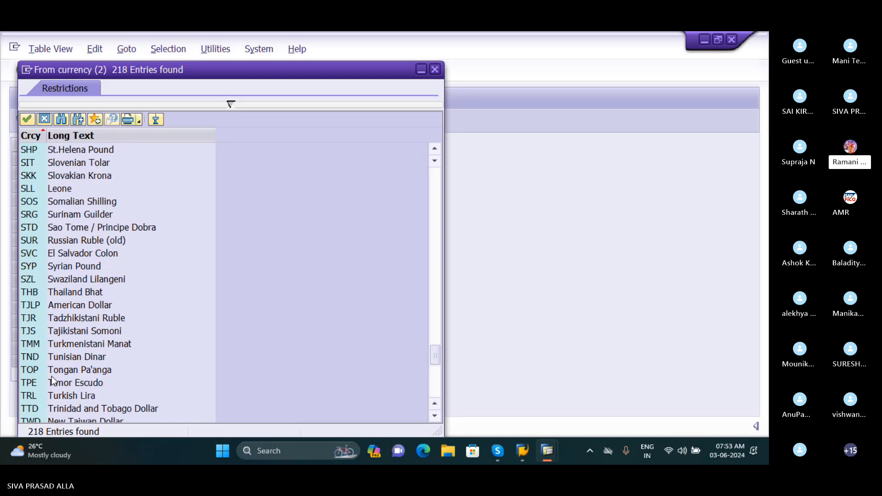
scroll(52, 379, up, 1)
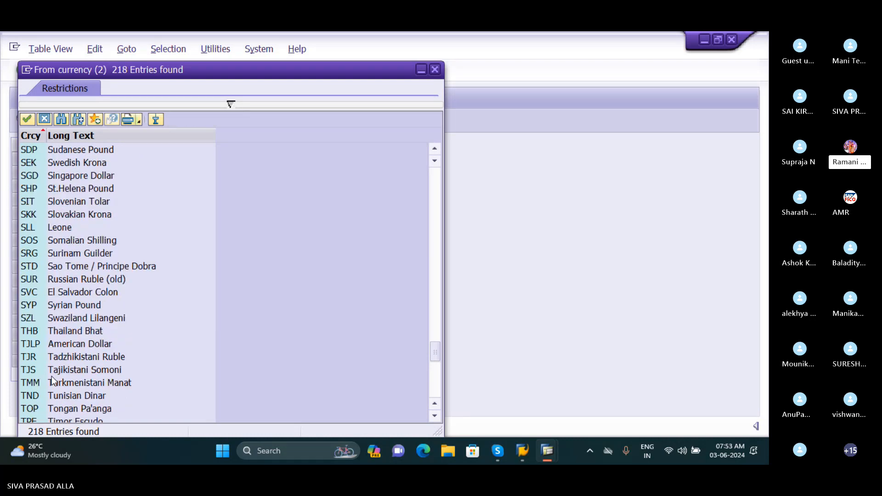
click(35, 174)
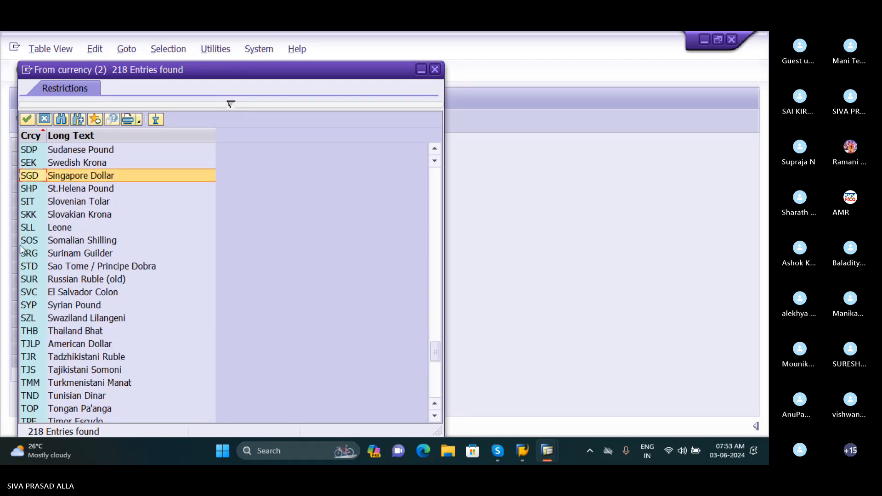
click(27, 119)
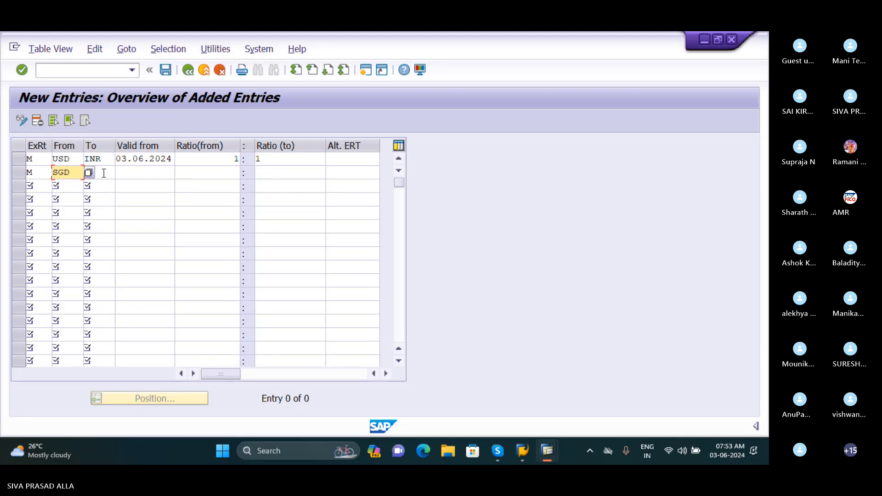
Set the SGD entry's To currency to INR and its valid-from date to 03.06.2024
click(104, 174)
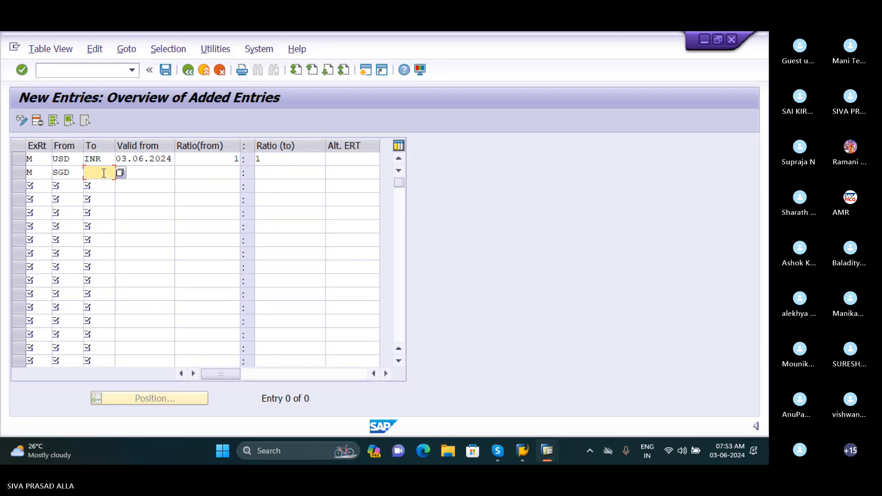
click(74, 173)
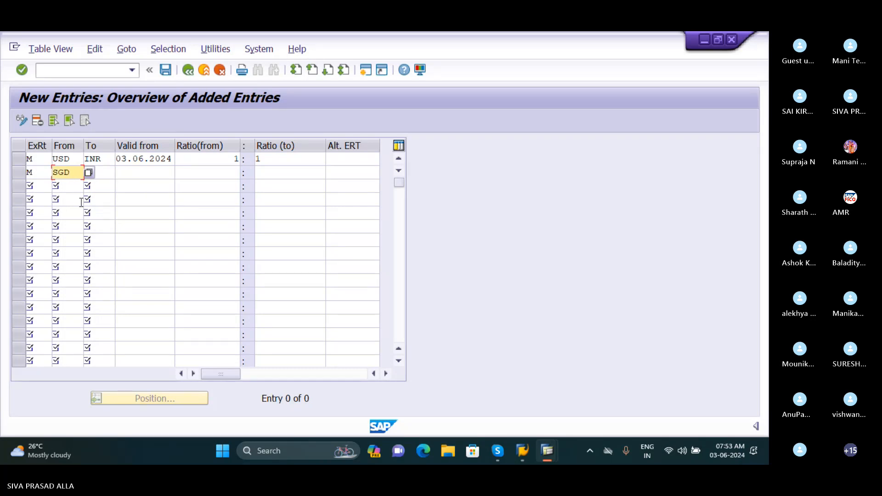
click(108, 173)
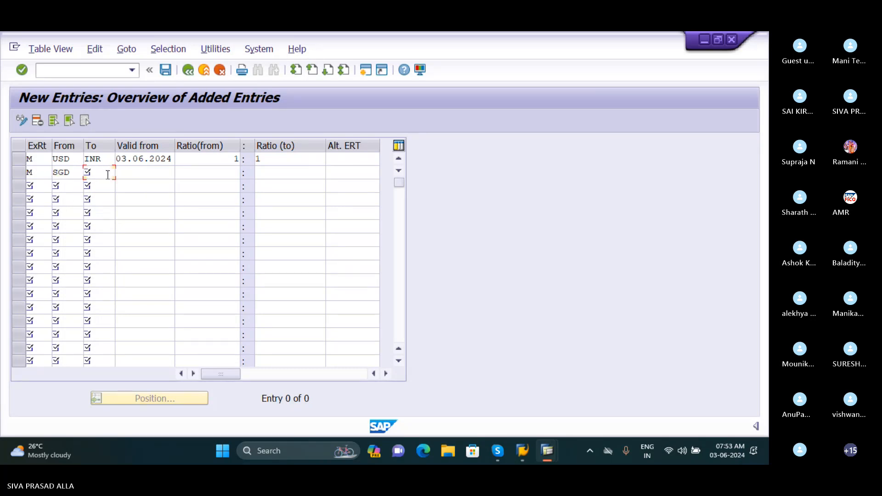
text(IN)
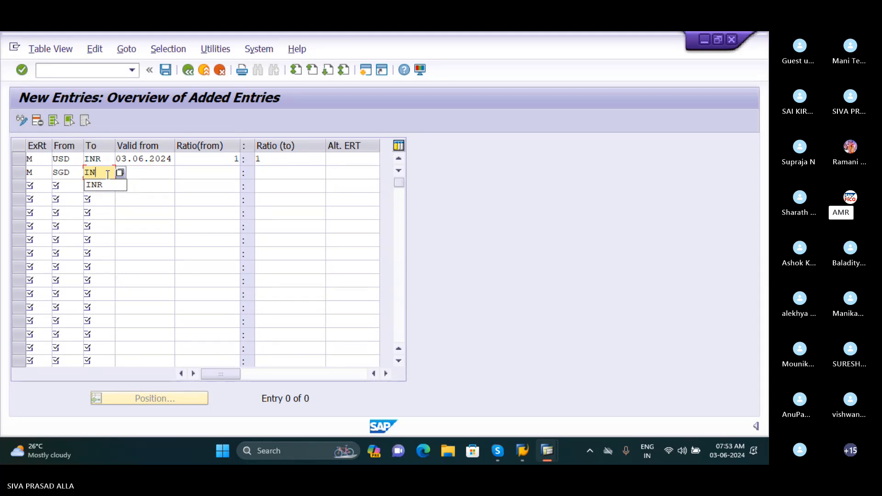
text(R)
click(157, 174)
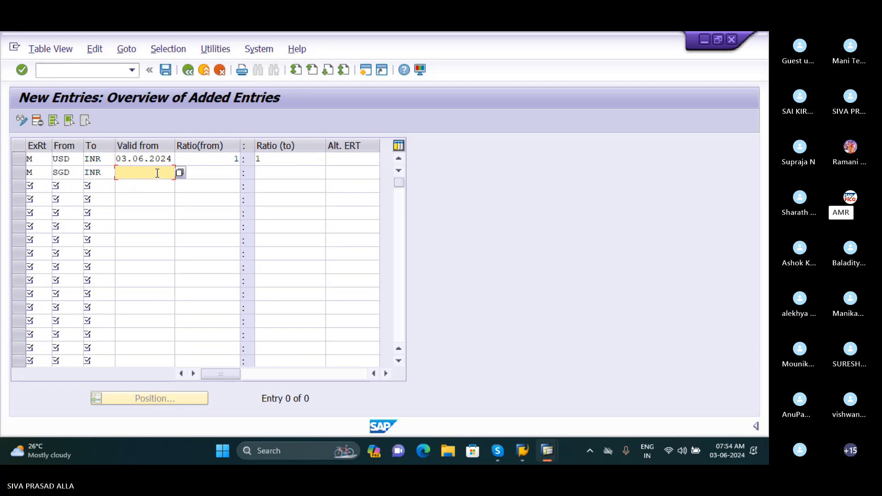
text(03.0)
click(157, 187)
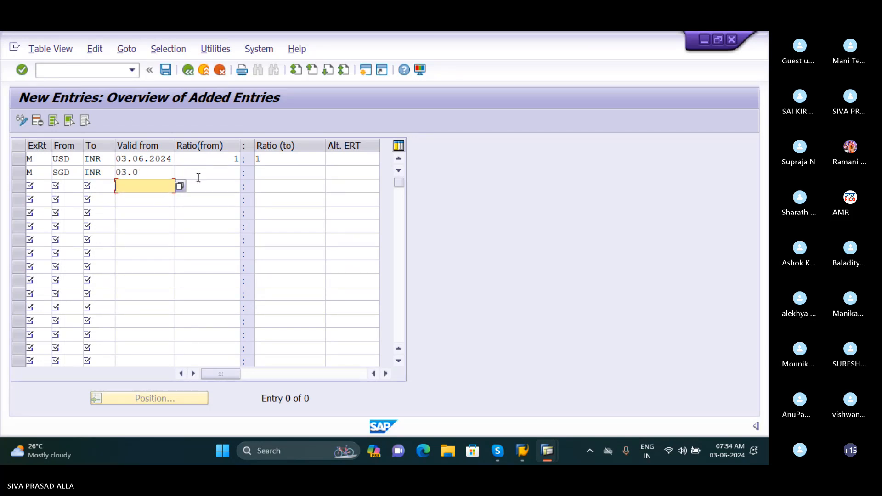
click(157, 169)
text(6)
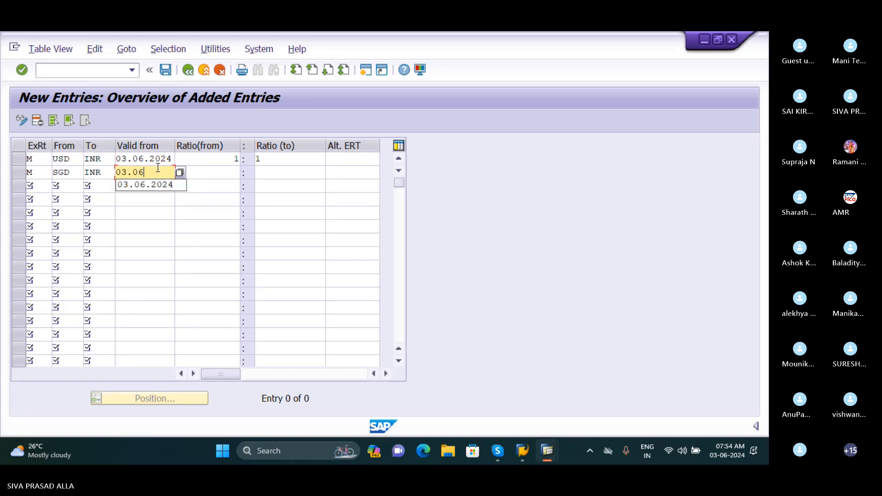
click(157, 184)
Set the SGD entry's ratio to 1 : 1 and save the new translation ratios under the proposed customizing request
click(211, 171)
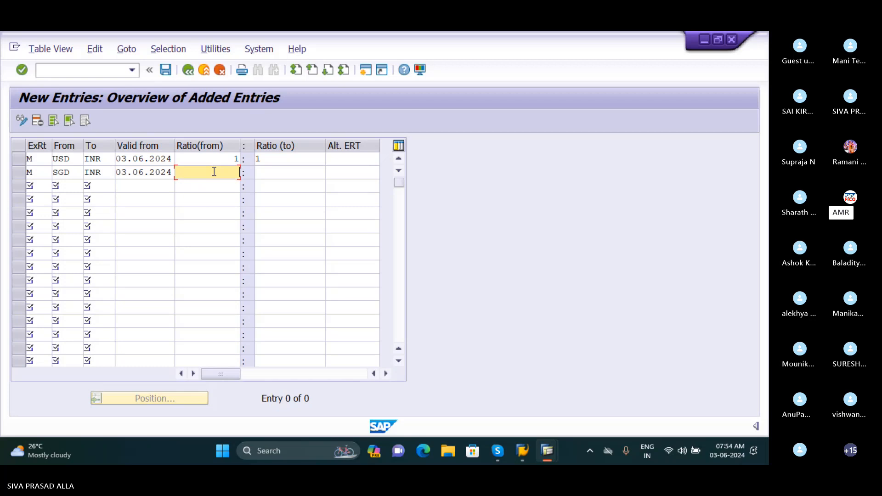
text(1)
click(277, 172)
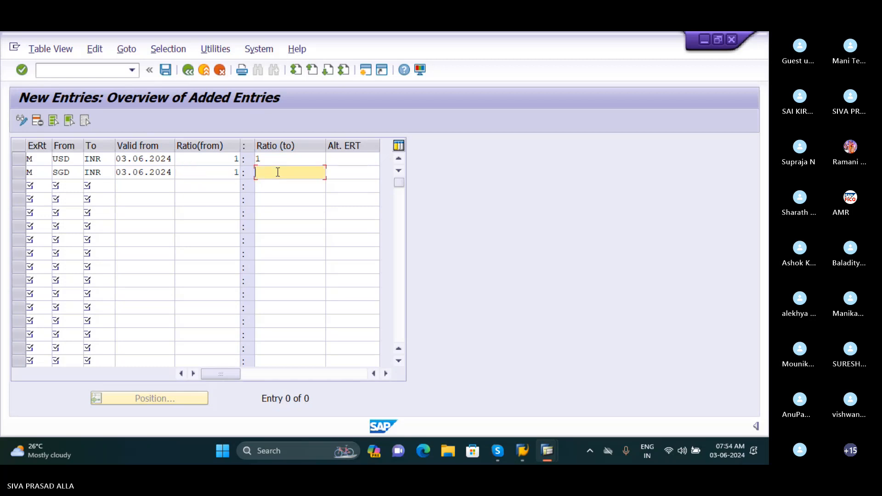
text(1)
key(Return)
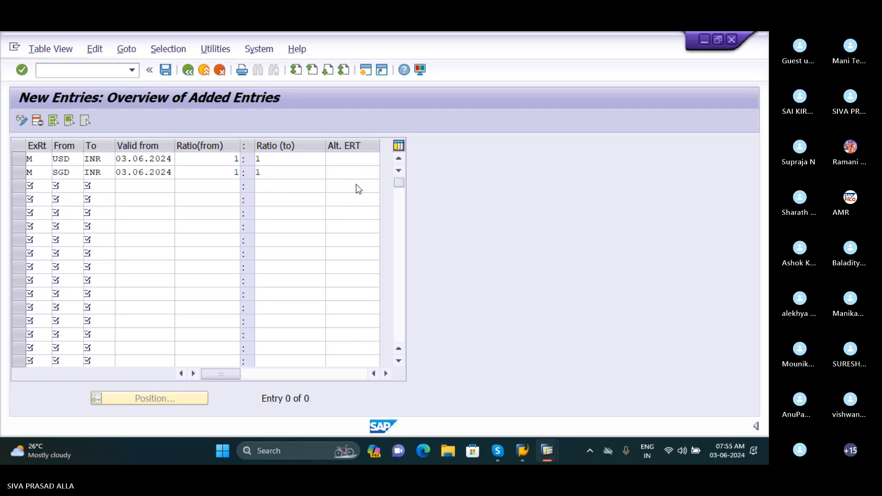
click(166, 71)
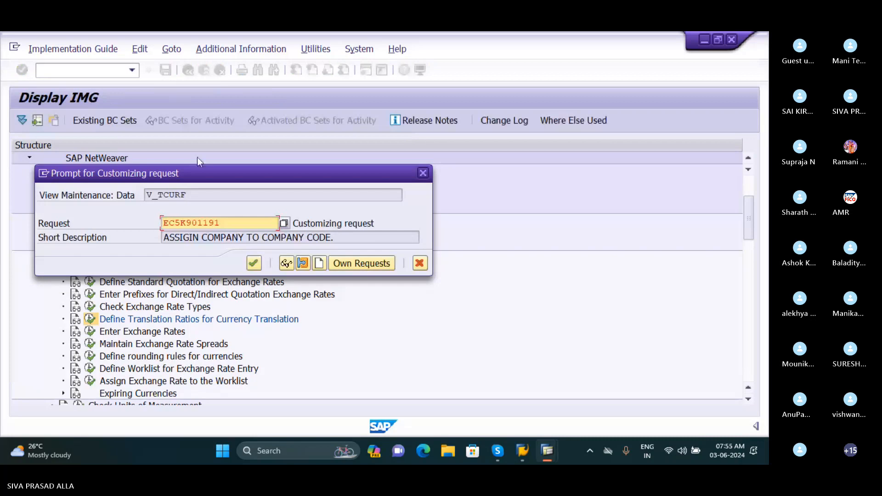
click(255, 265)
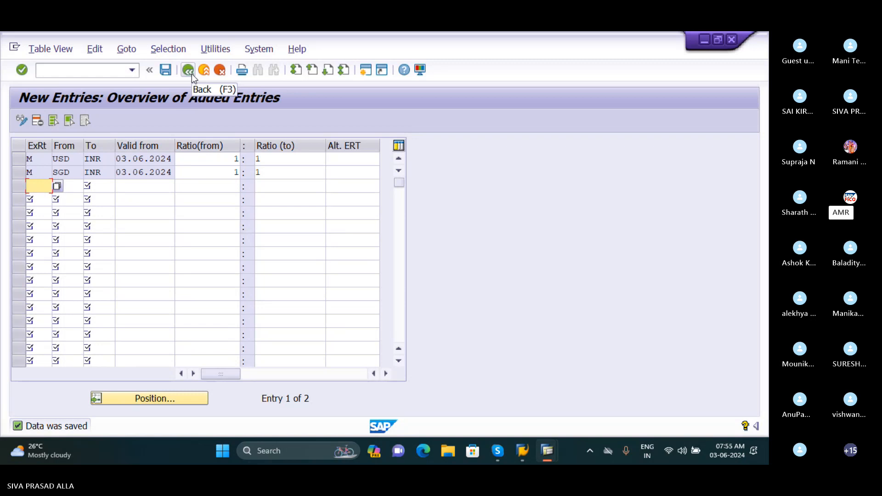
Return to the IMG structure and execute the Enter Exchange Rates activity under Currencies
click(191, 73)
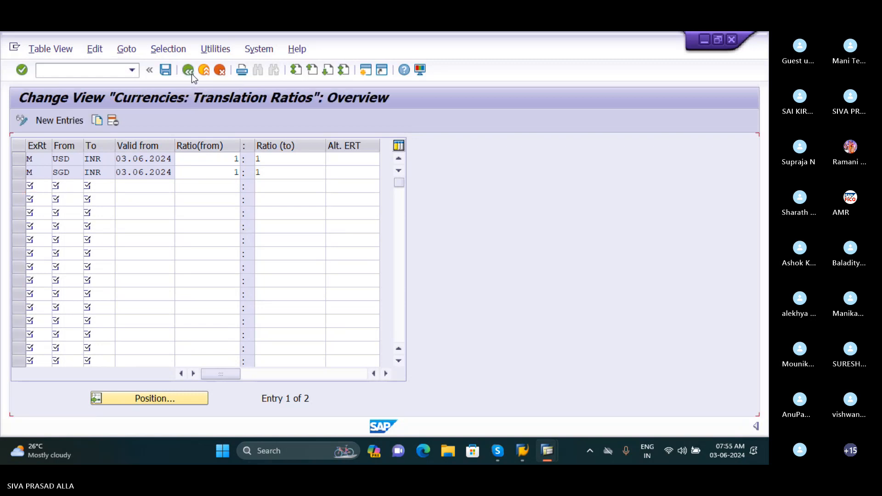
click(191, 74)
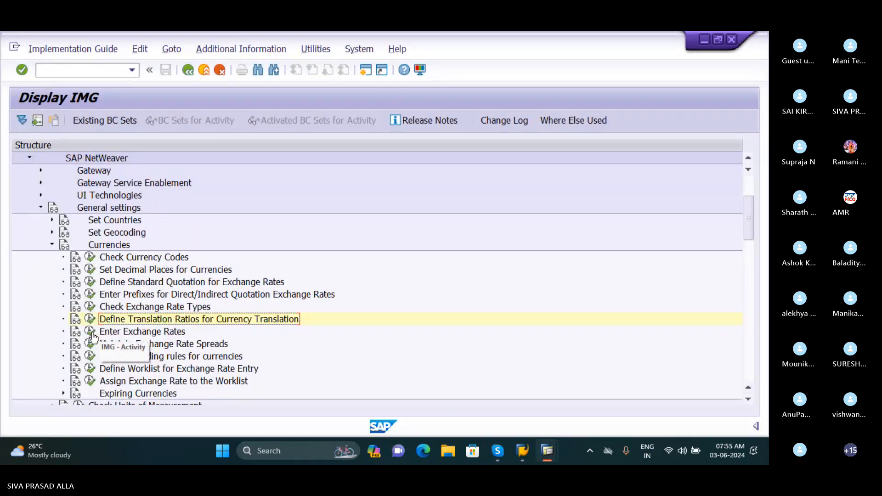
click(91, 334)
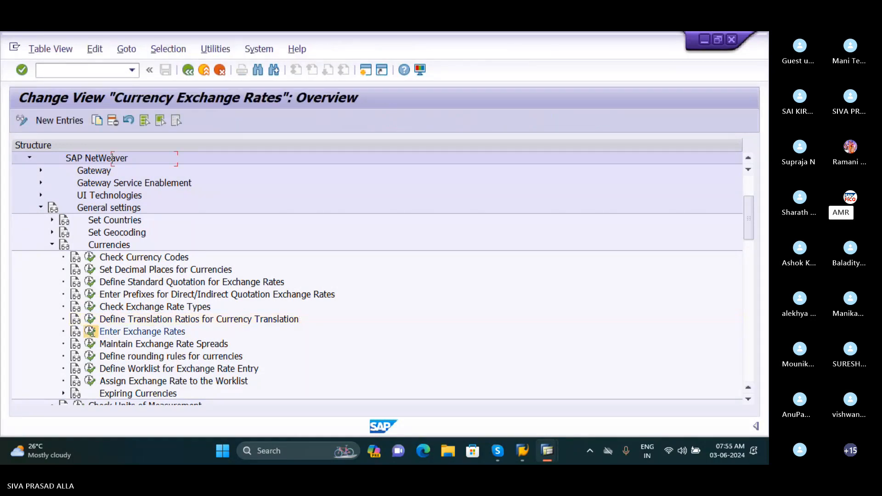
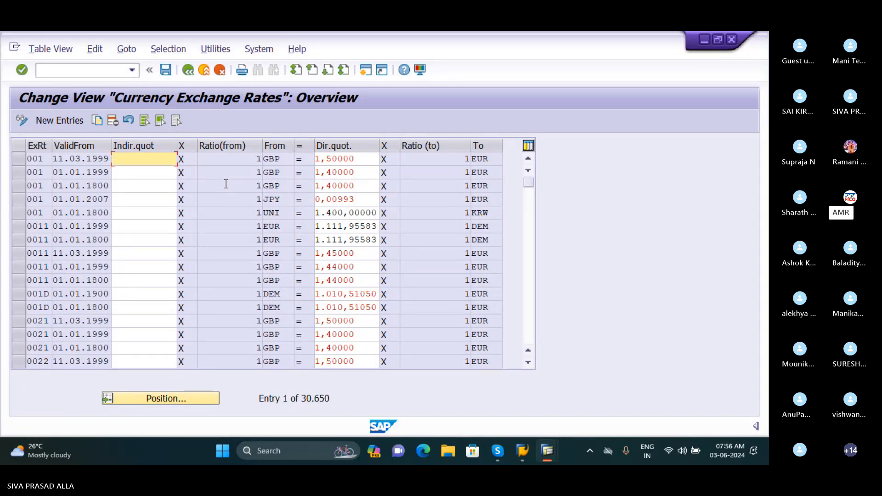
Create a new currency exchange rate entry with exchange rate type M and valid-from date 03.06.2024
click(66, 124)
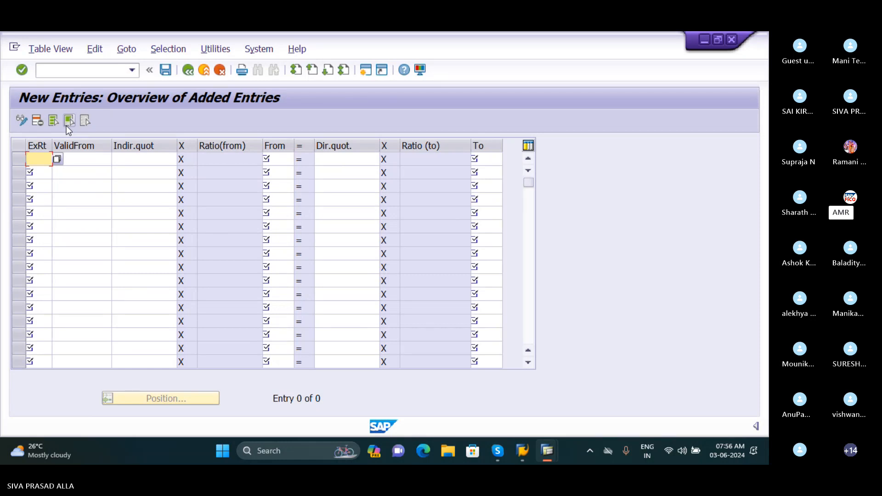
text(M)
click(82, 159)
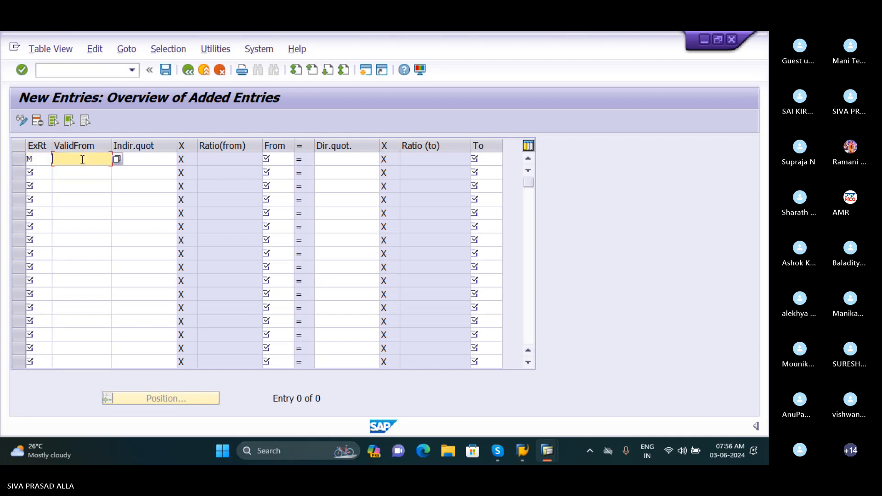
text(03.06)
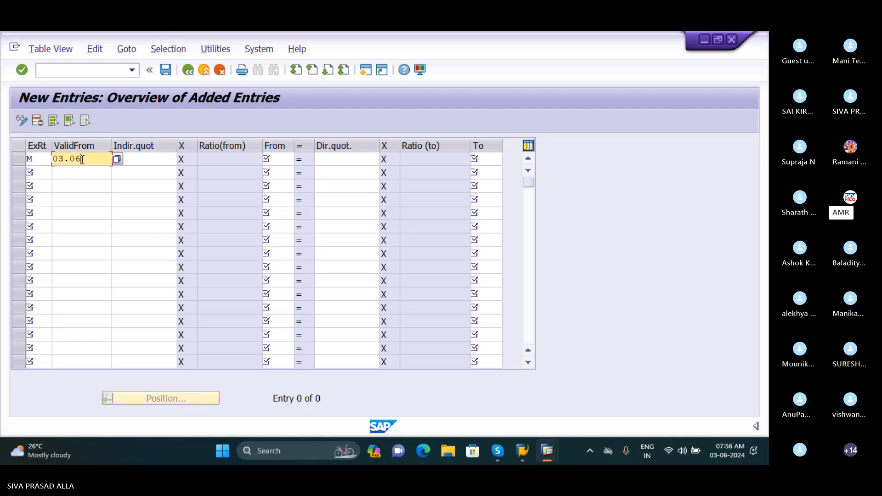
text(.2024)
click(155, 161)
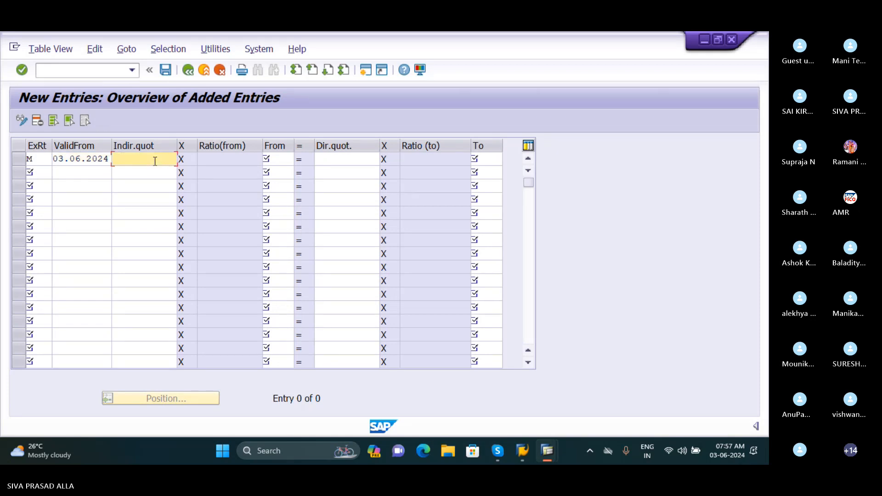
click(232, 164)
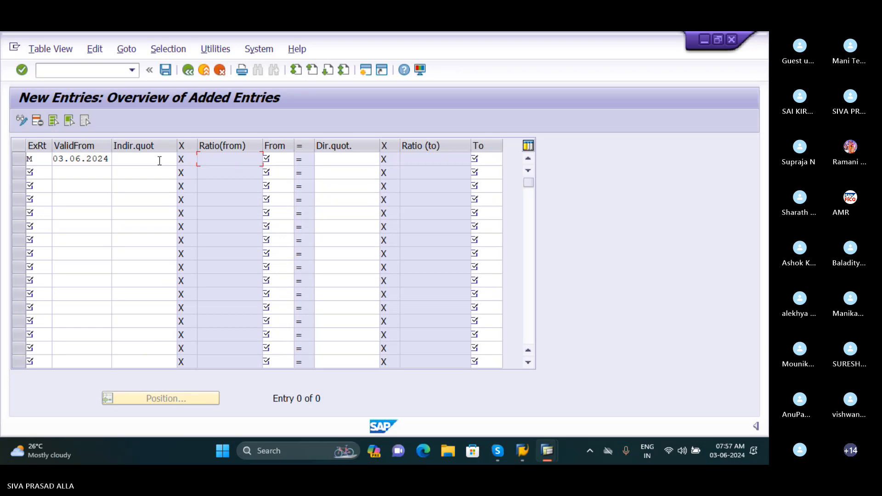
Set the From currency of the new exchange rate entry to USD
click(333, 160)
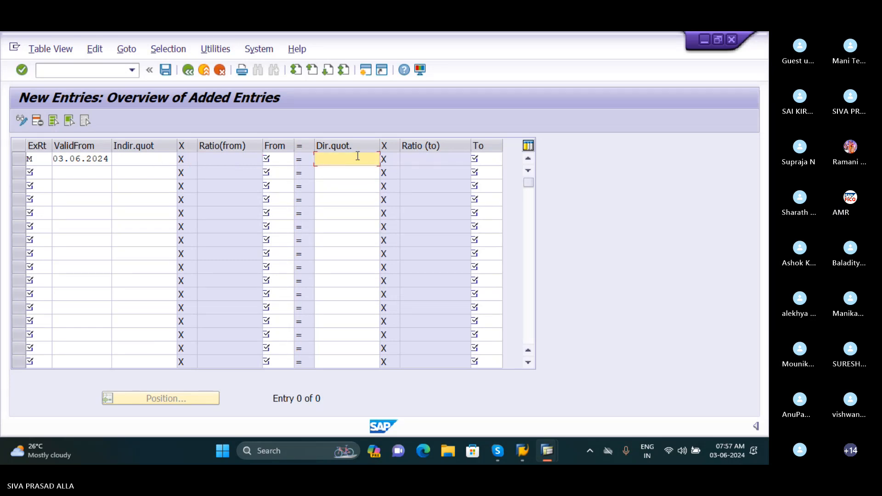
click(277, 159)
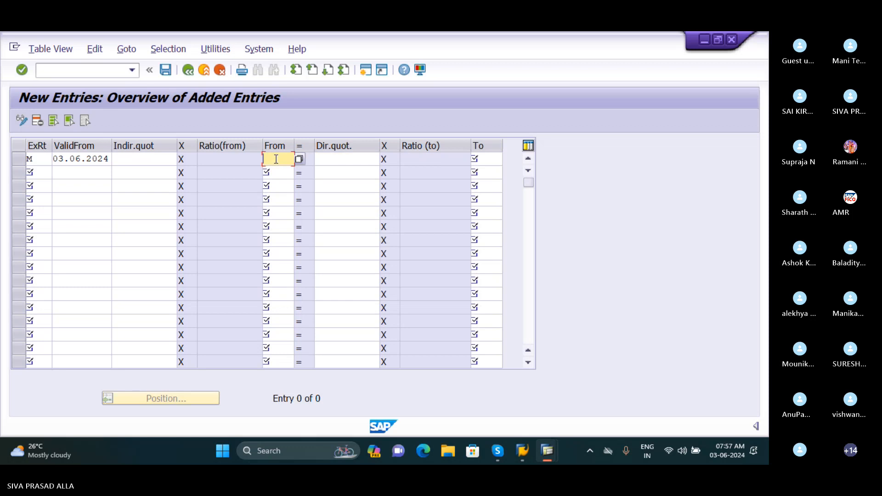
text(03)
key(BackSpace)
key(BackSpace)
text(USD)
Give the USD entry a direct quotation of 76 and To currency INR, and validate the entry
click(350, 159)
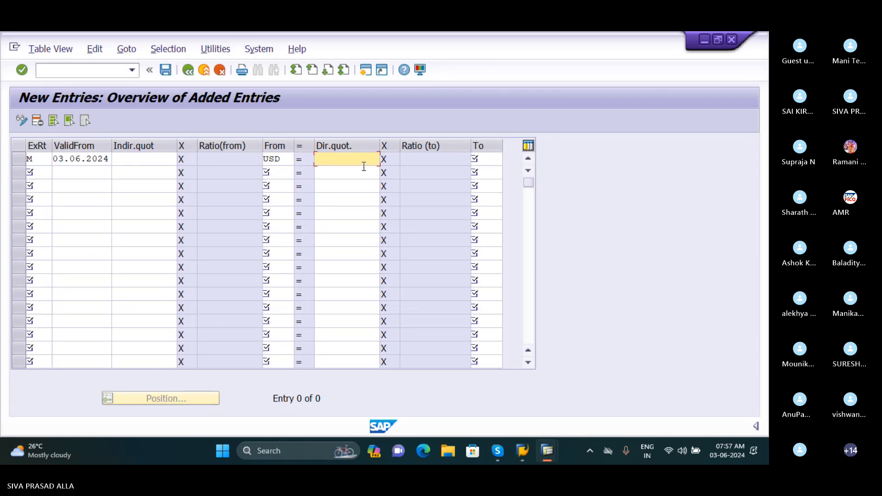
text(76)
click(493, 159)
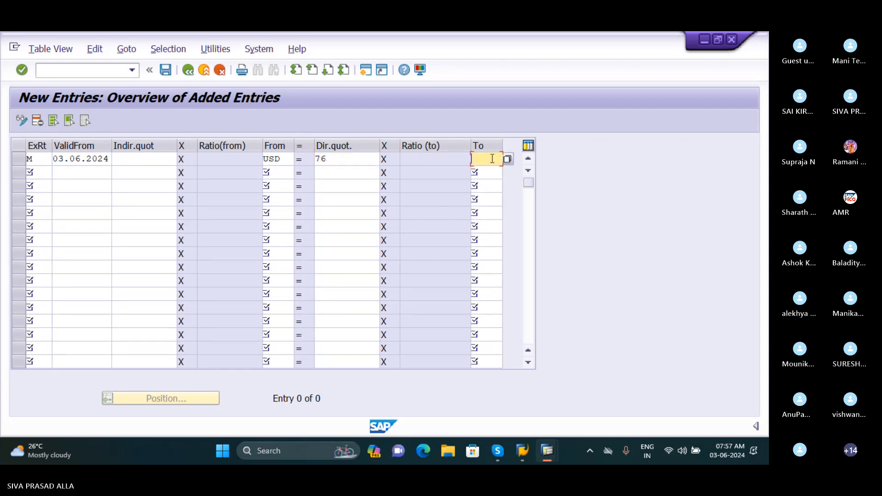
text(INR)
key(Return)
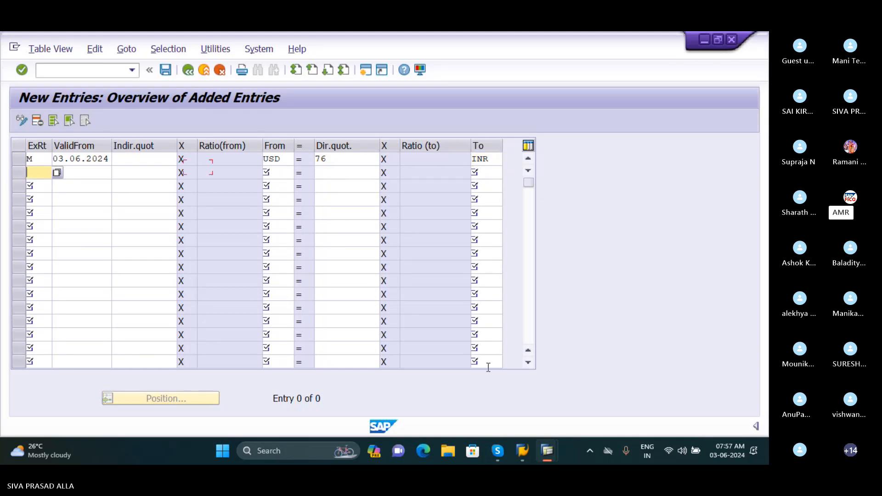
key(Return)
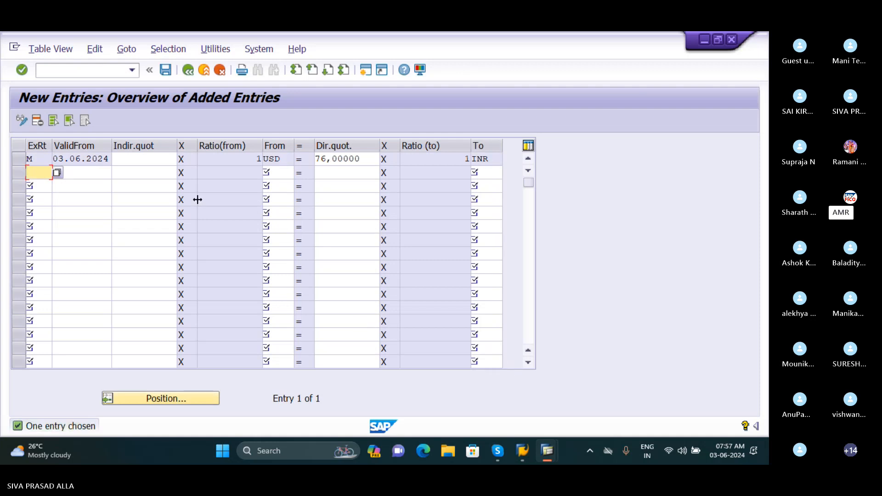
Save the USD to INR exchange rate under the proposed customizing request and return to the exchange rates overview
click(464, 160)
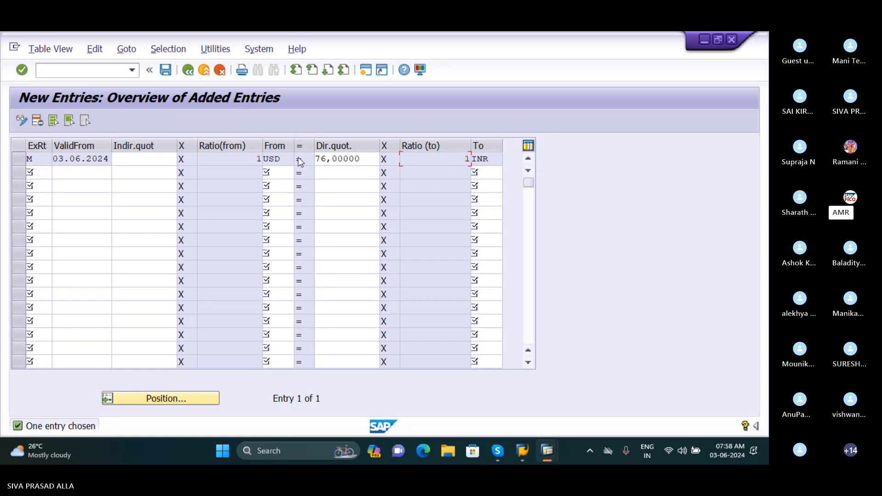
click(253, 158)
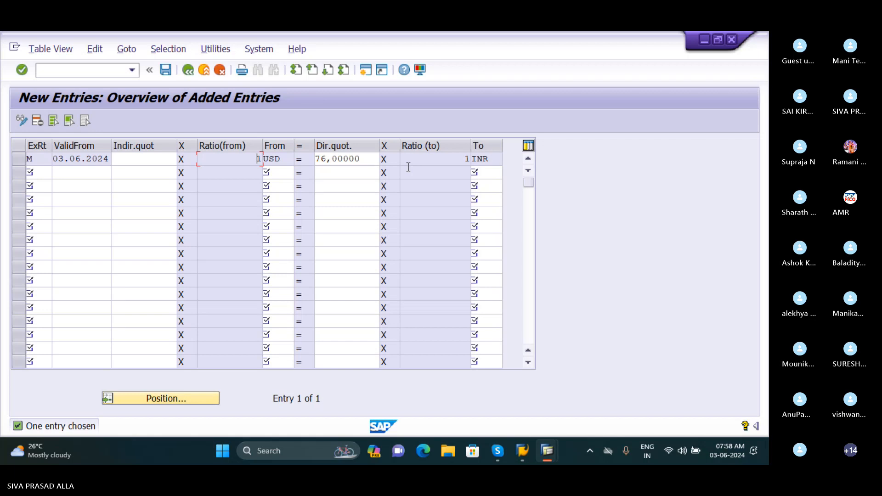
click(166, 70)
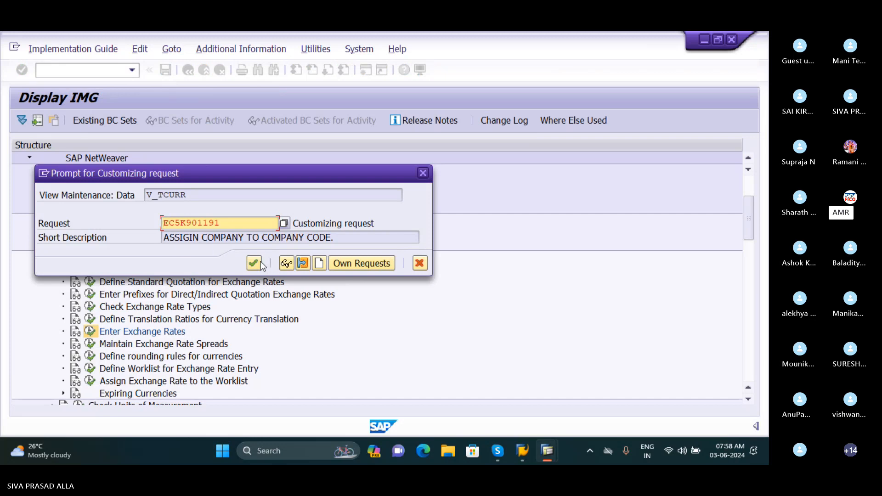
click(259, 264)
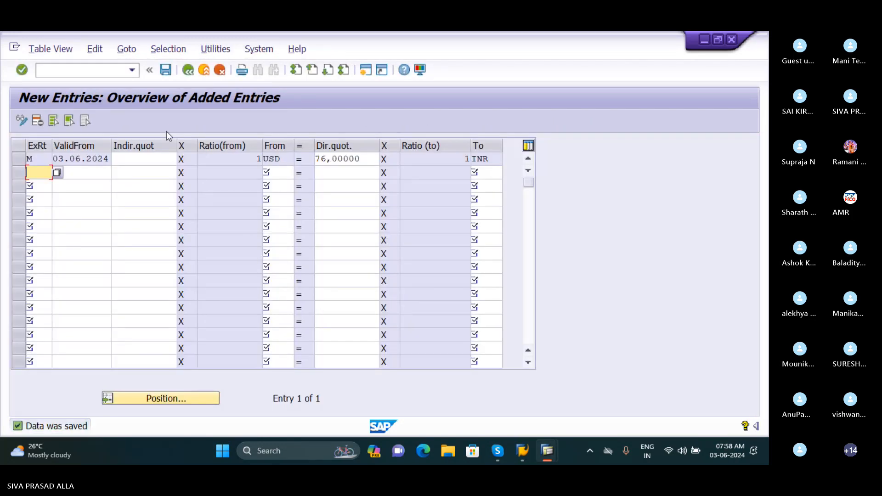
click(187, 74)
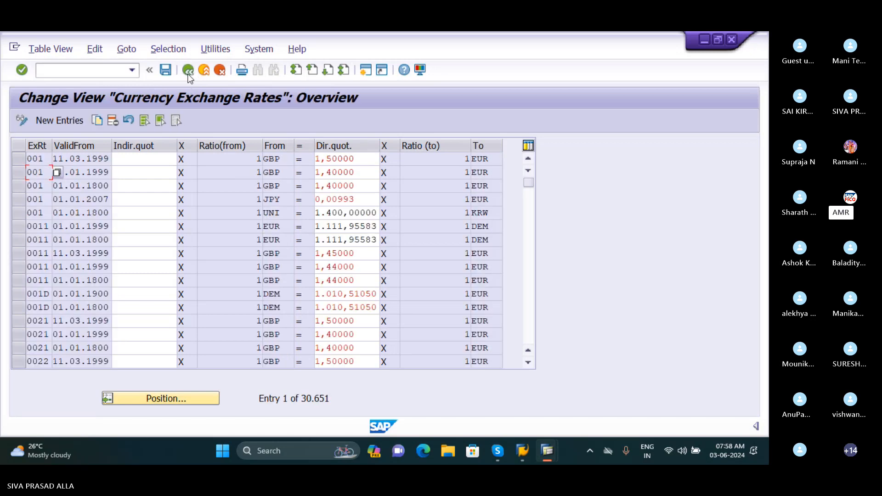
Open the document types overview with transaction code /NOBA7
click(101, 75)
text(/NOBA)
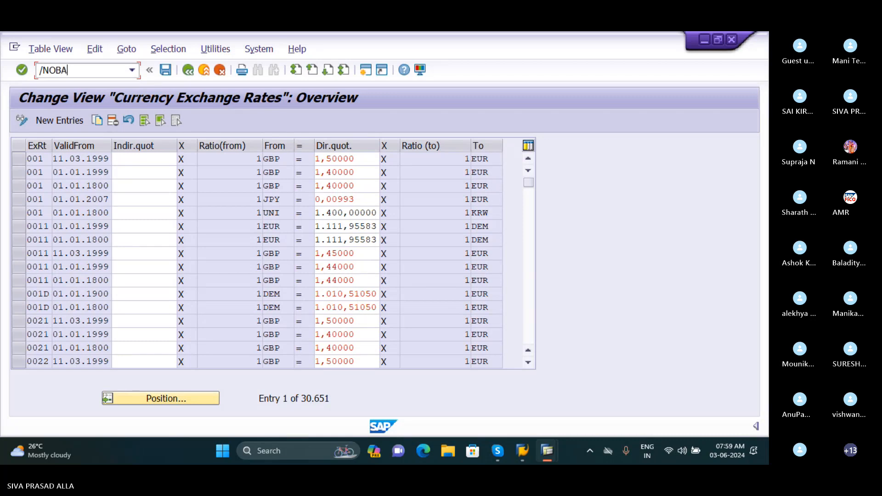
text(7)
key(Return)
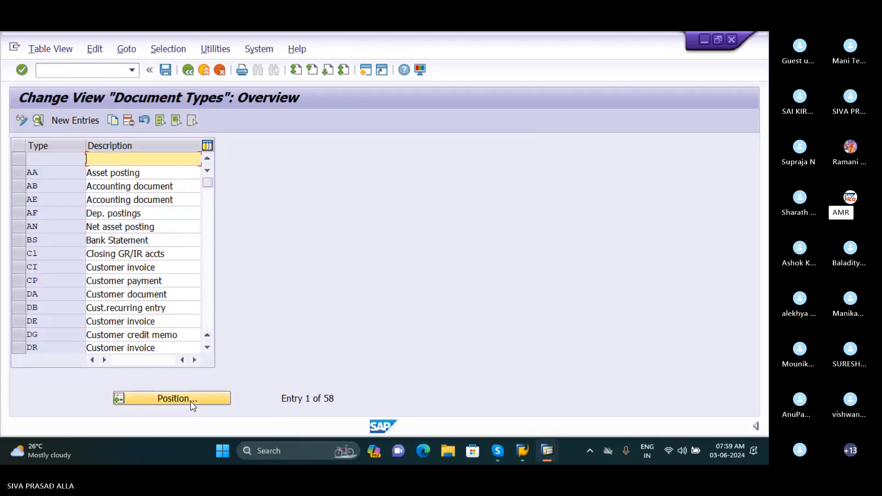
Position the list on document type SA and open its details
click(181, 408)
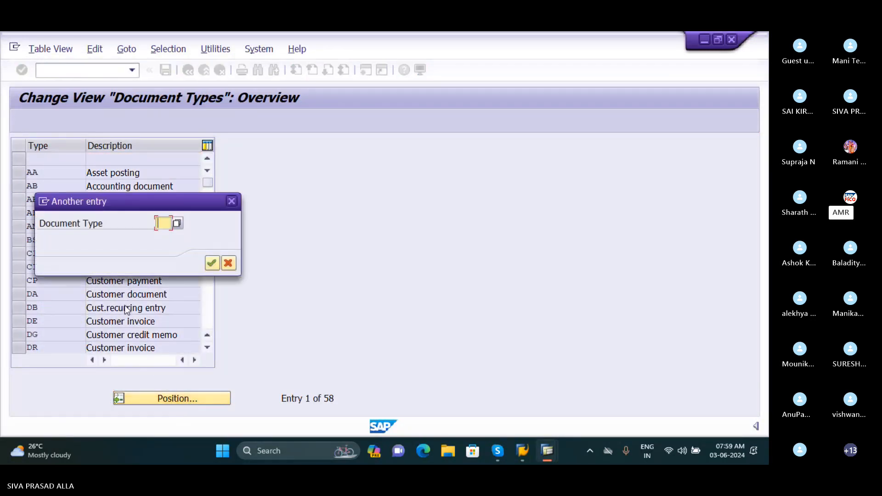
text(SA)
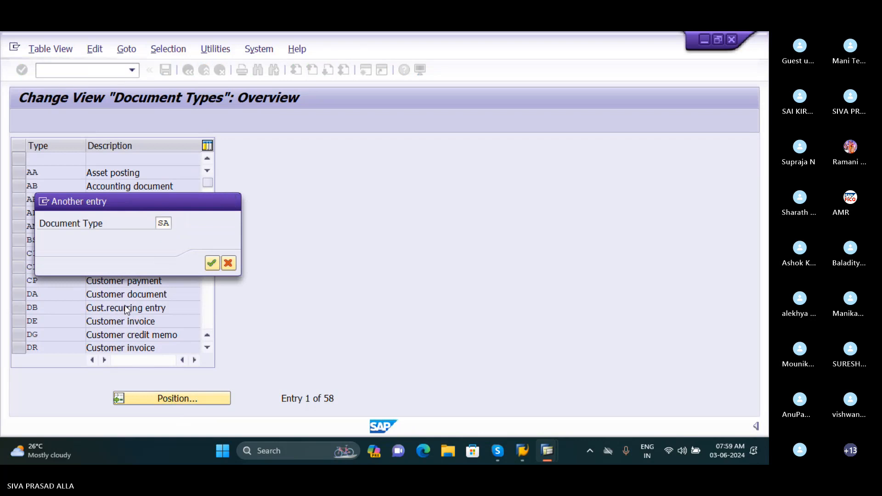
key(Return)
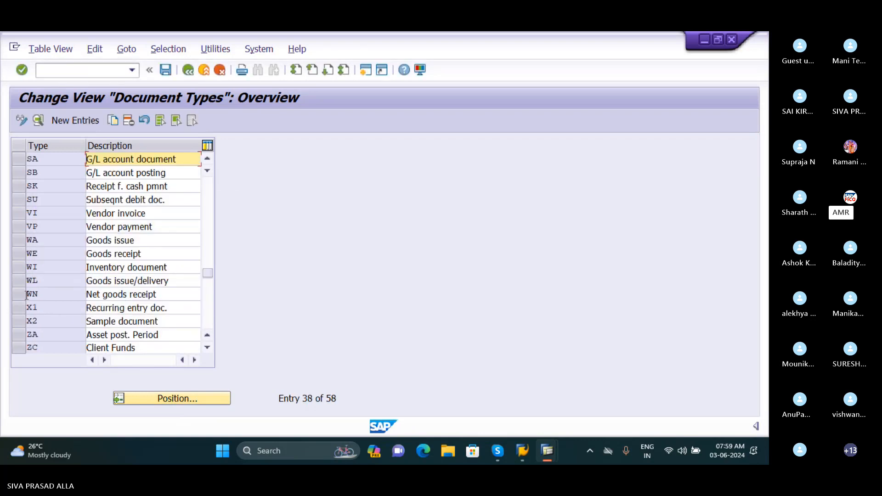
double_click(65, 161)
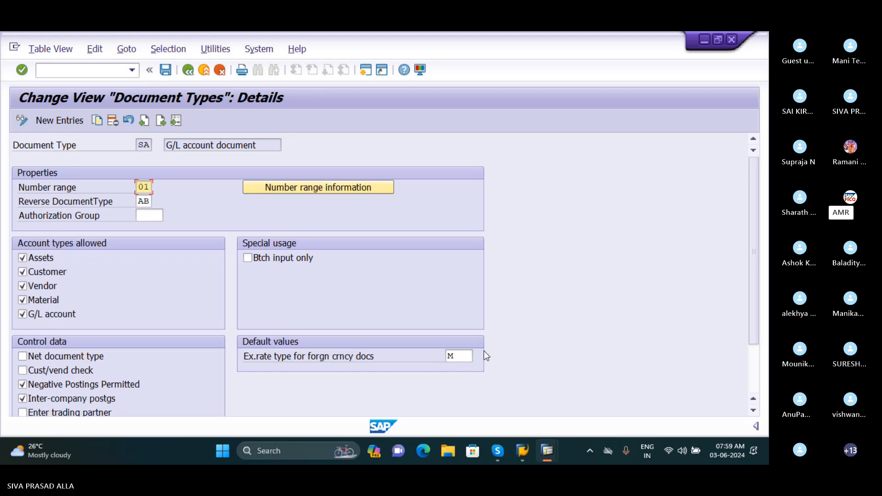
Choose M, Standard translation at average rate, as document type SA's exchange rate type for foreign currency documents
click(466, 357)
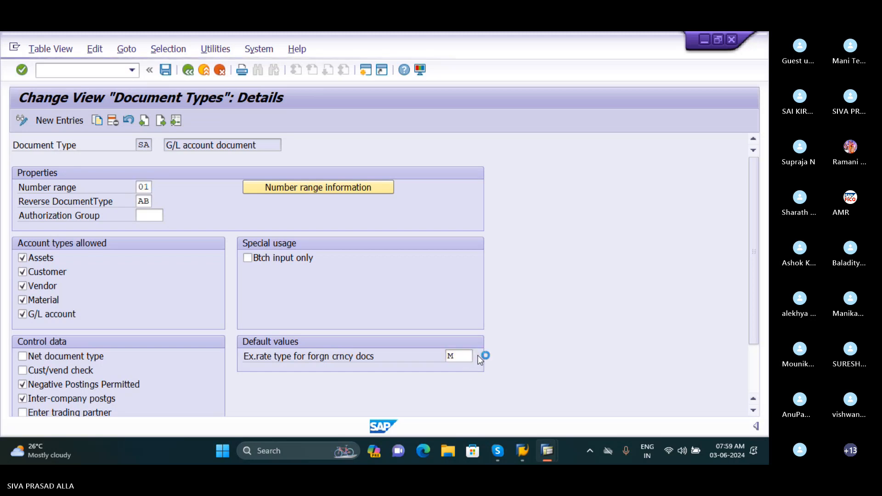
click(478, 357)
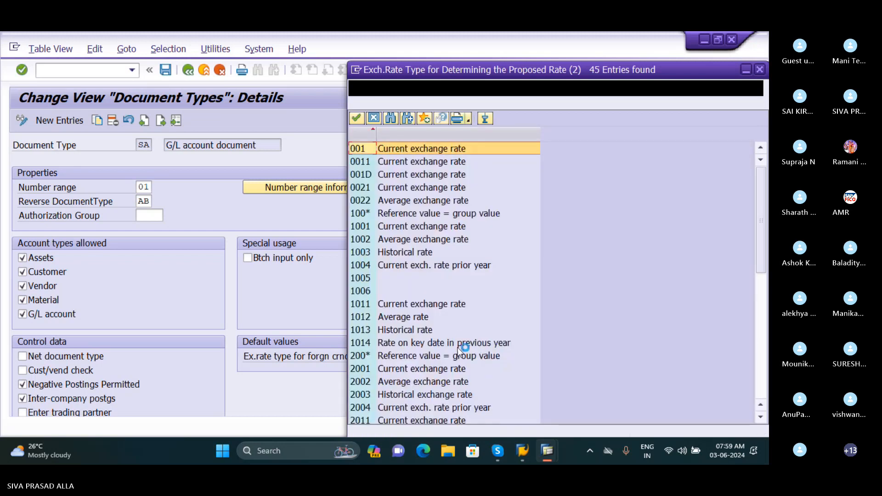
scroll(386, 330, down, 8)
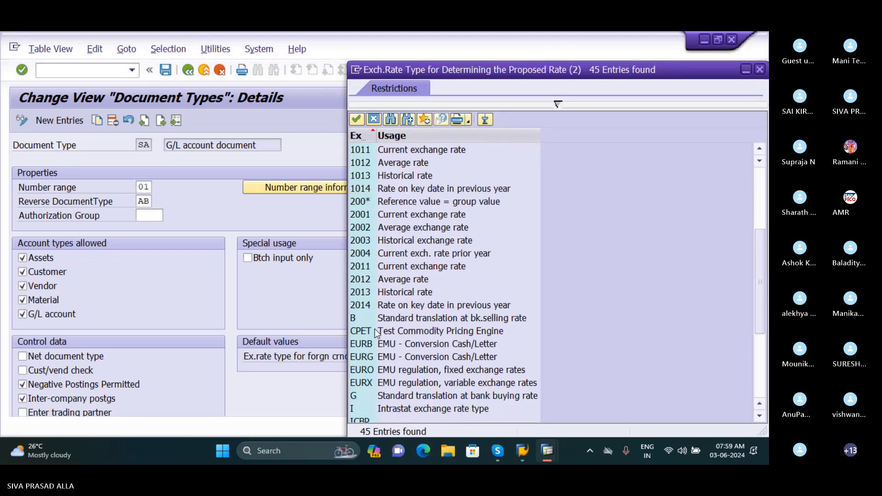
click(362, 357)
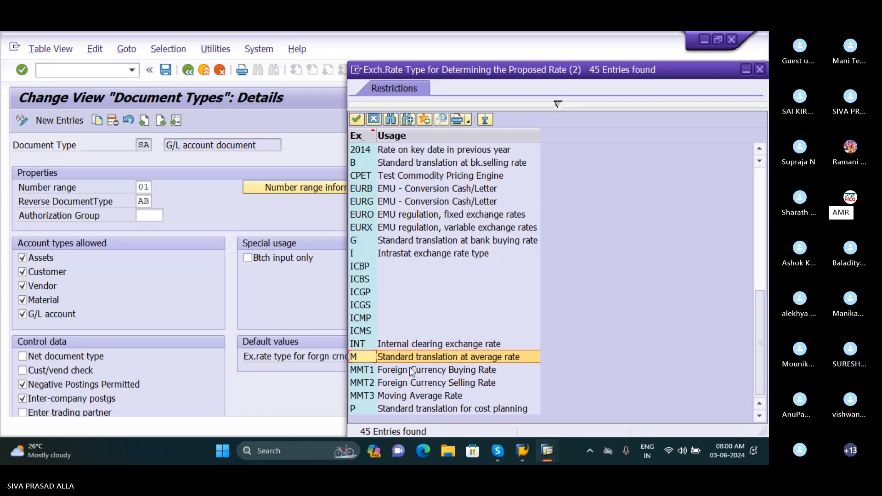
scroll(410, 366, up, 2)
scroll(409, 365, down, 2)
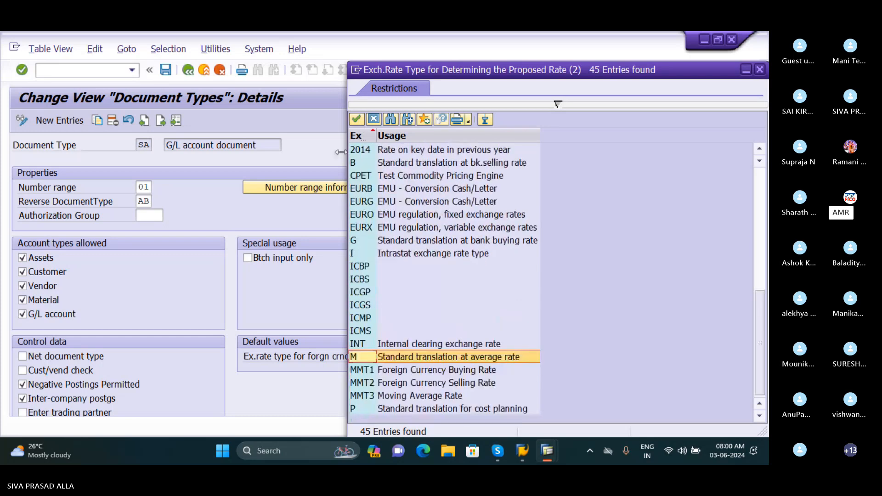
click(356, 120)
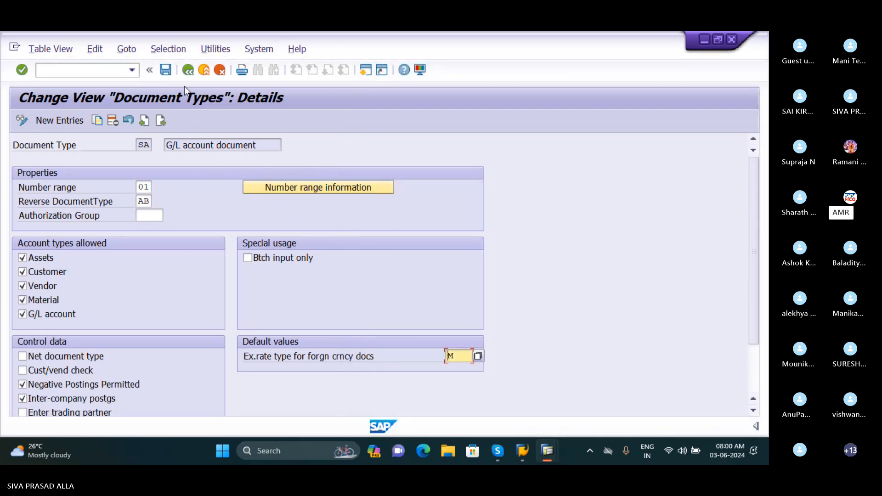
Save document type SA under the proposed customizing request
click(164, 71)
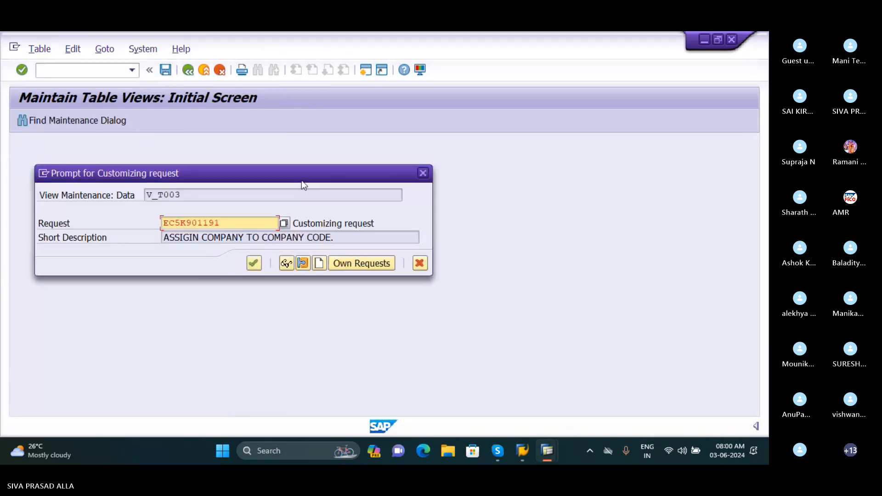
click(261, 266)
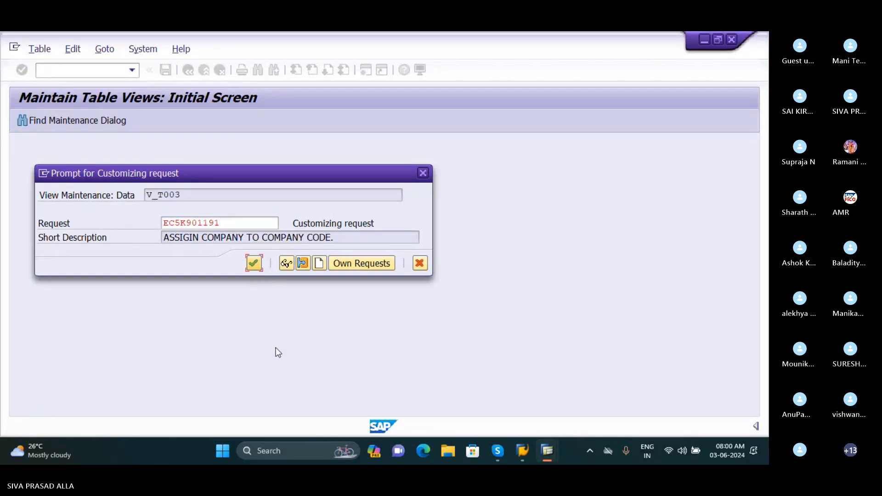
click(253, 265)
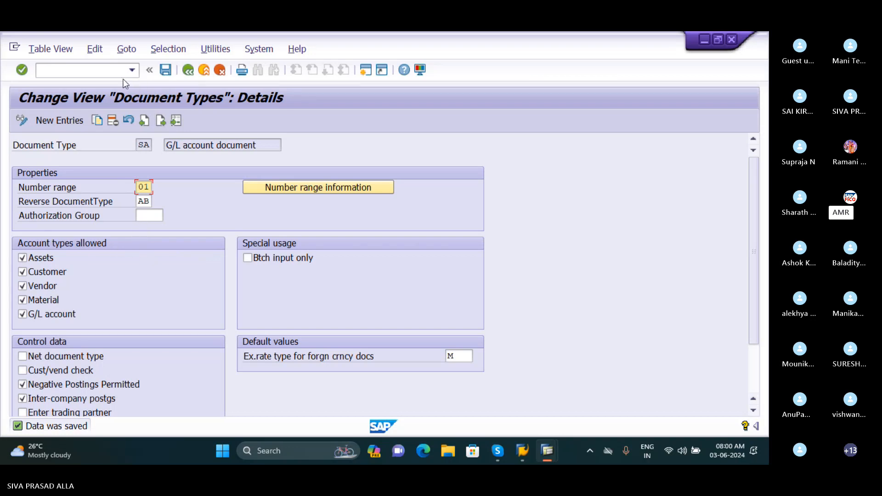
Start G/L account document entry with transaction code /NFB50
click(110, 70)
text(/)
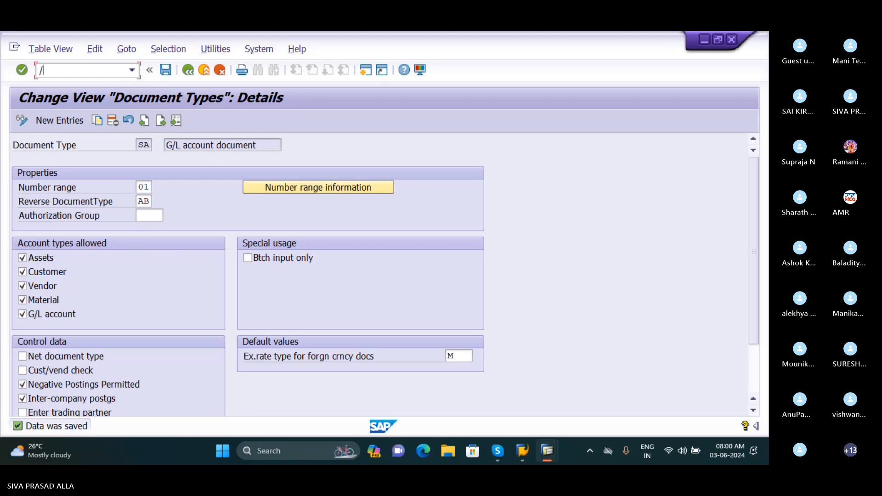
text(NFB50)
key(Return)
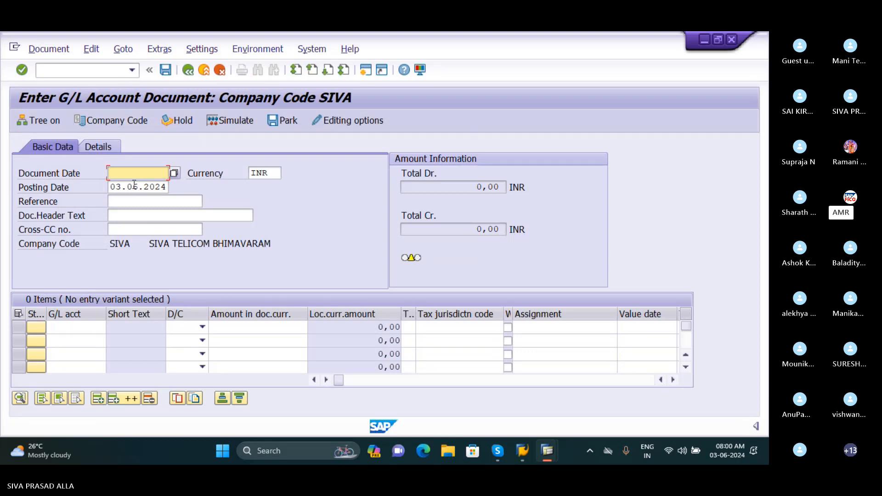
Set the document date to 03.06.2024 and the document currency to USD
text(0)
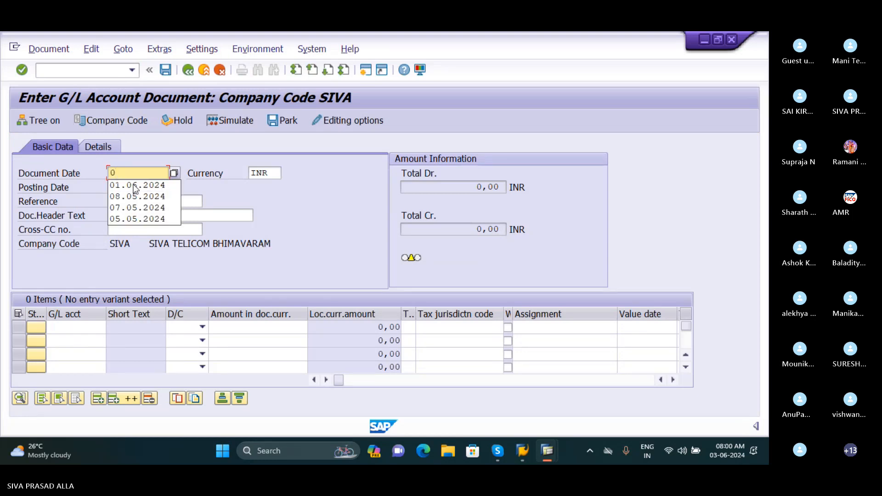
text(3.06.)
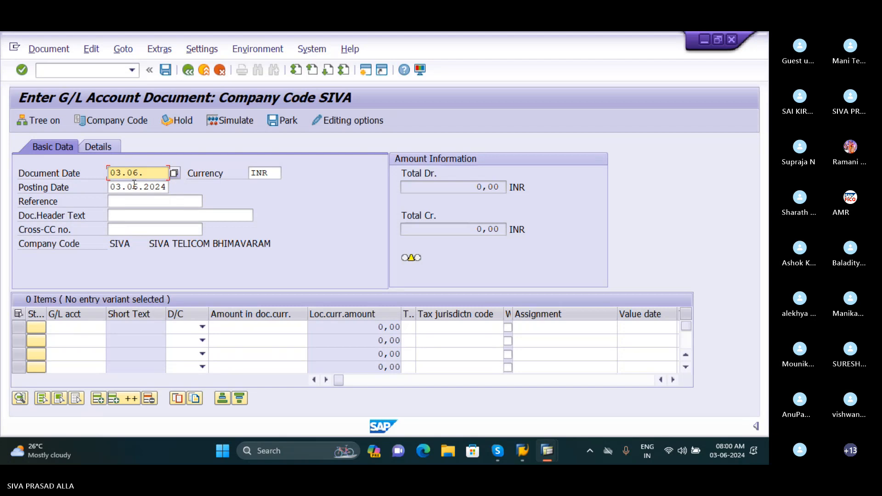
text(2024)
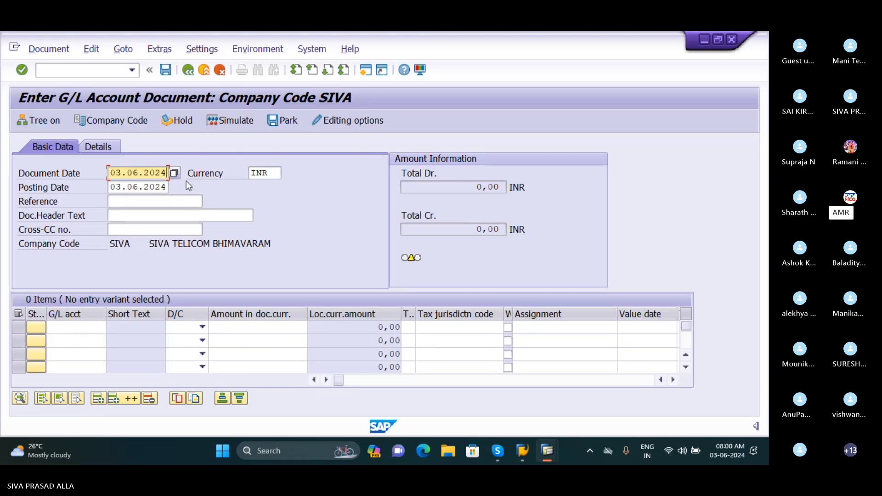
drag(269, 174, 253, 176)
text(USD)
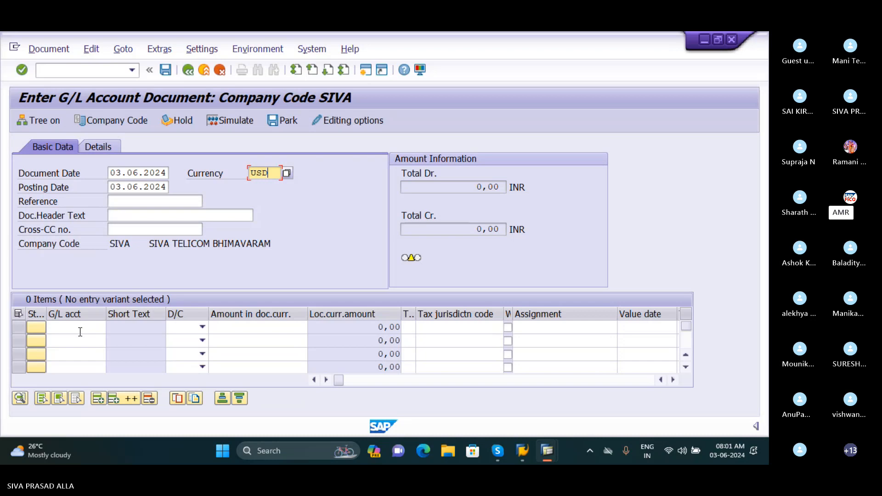
Choose G/L account 400300, RENT ACCOUNT, from company code SIVA's account list for the first line item
click(80, 332)
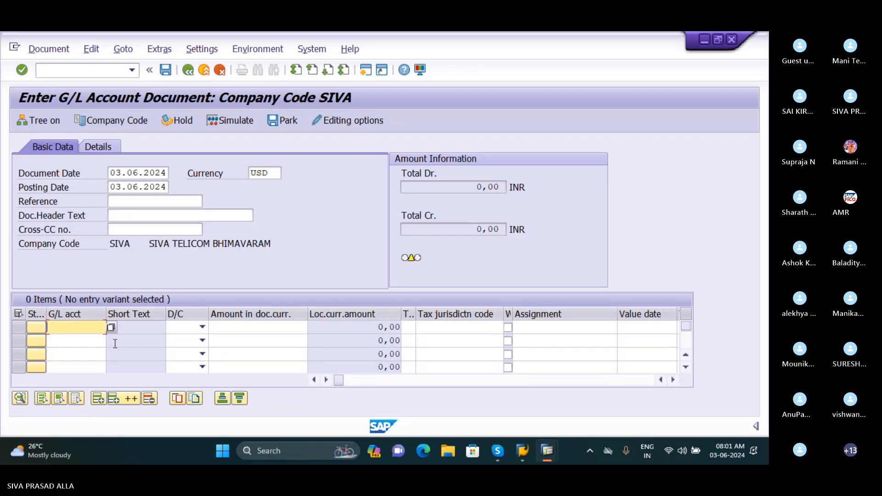
click(110, 328)
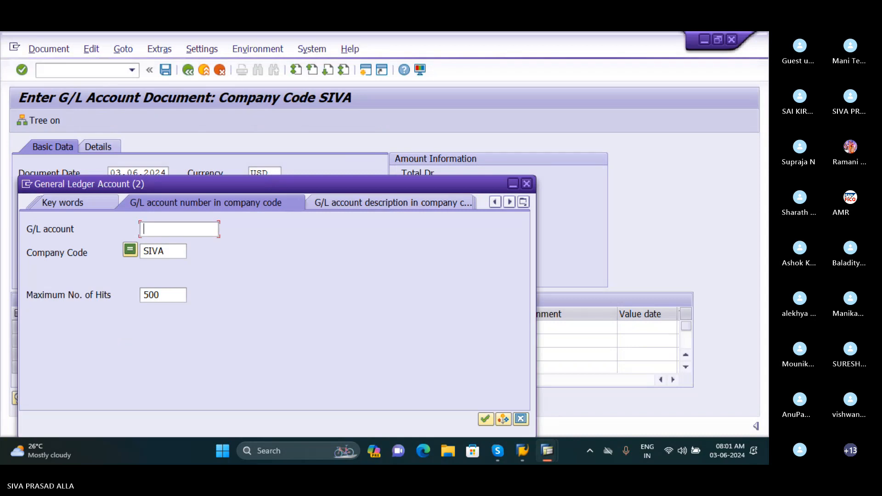
drag(273, 184, 297, 78)
click(506, 314)
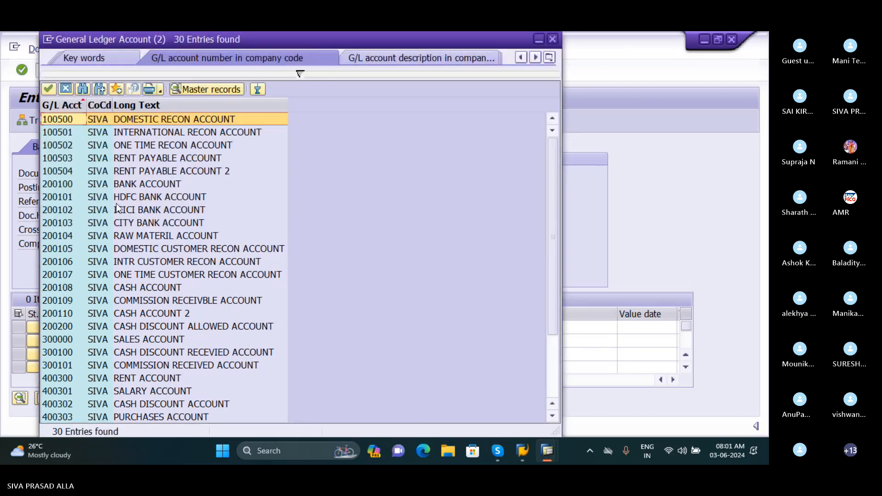
scroll(100, 194, down, 3)
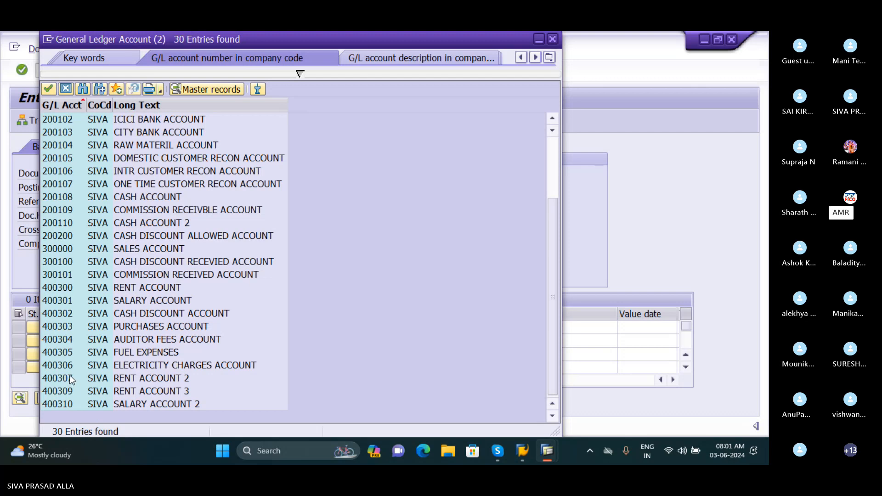
click(59, 289)
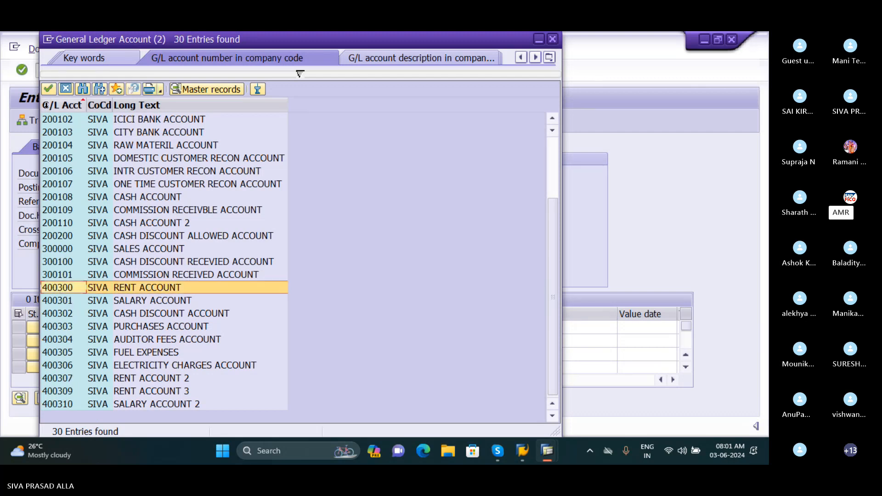
click(49, 89)
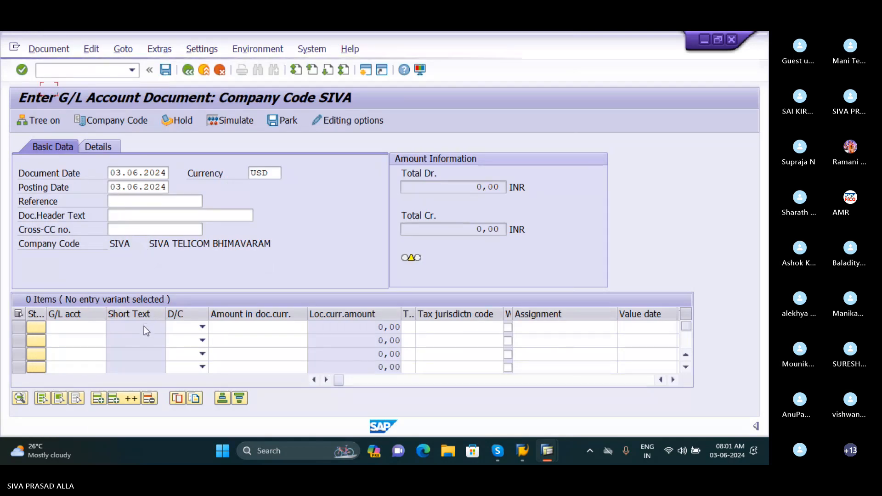
Make the rent line item a debit with a document currency amount of 1000
key(Tab)
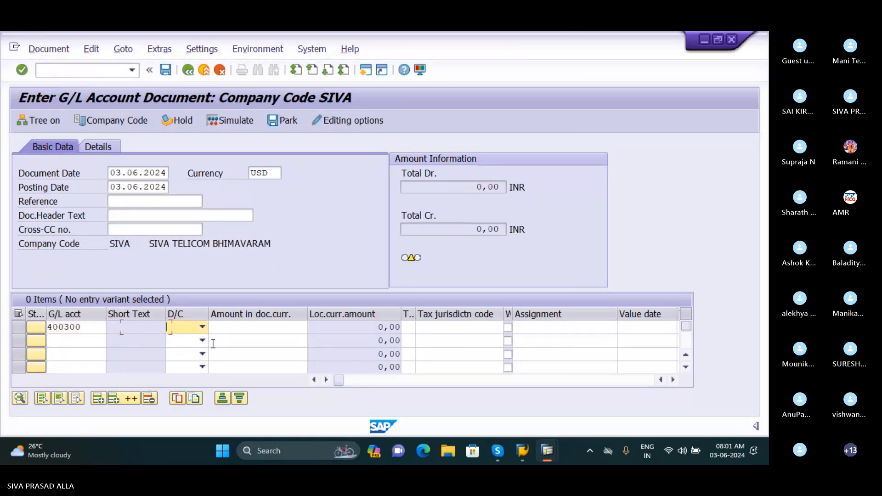
key(d)
key(Tab)
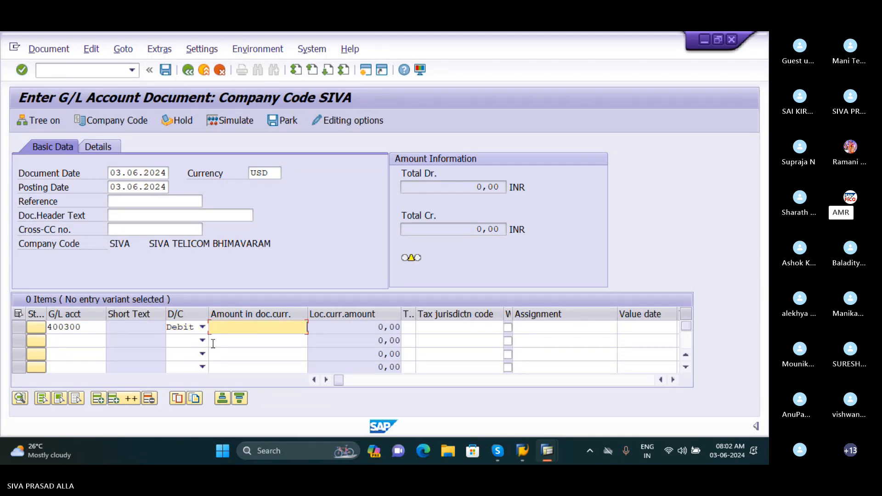
text(1000)
Choose G/L account 200100, BANK ACCOUNT, from company code SIVA's account list for the second line item
click(95, 342)
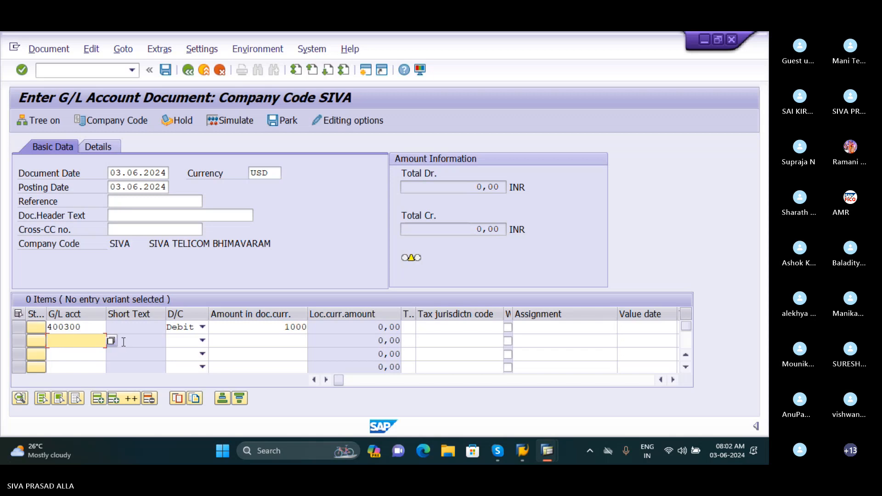
click(110, 341)
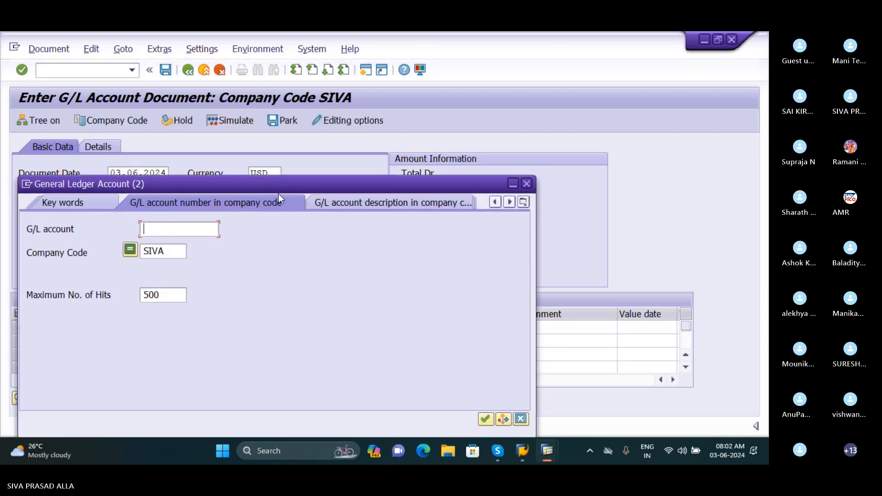
drag(287, 186, 317, 106)
click(516, 340)
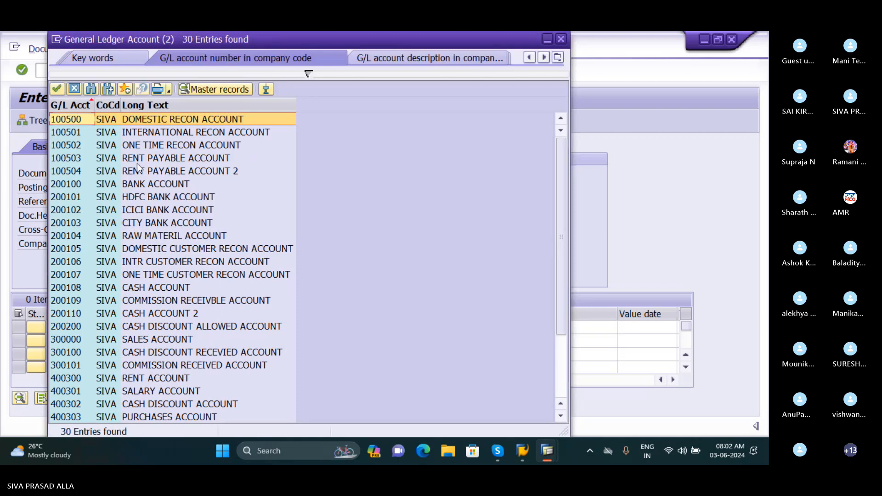
click(59, 185)
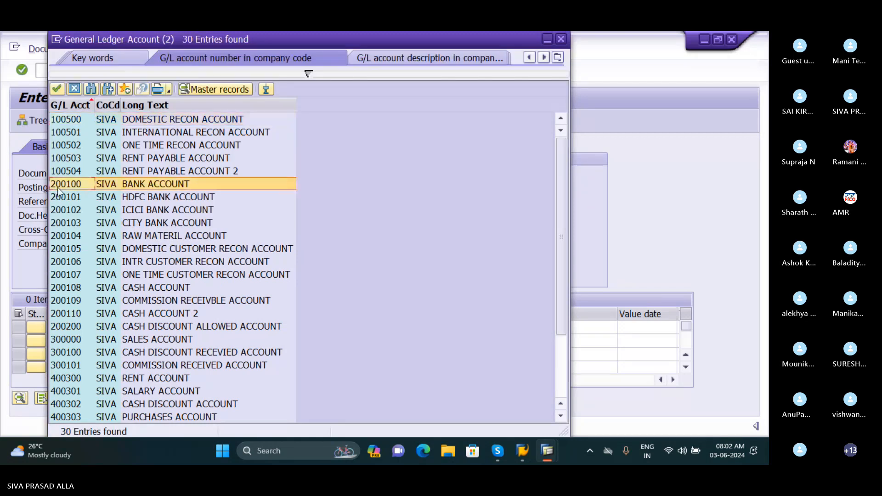
click(56, 89)
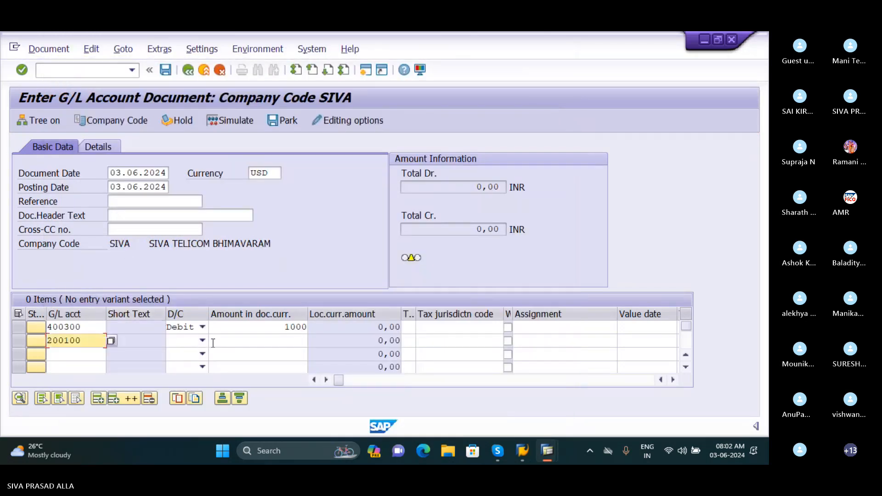
Make the bank line item a credit of 1000 and validate the entries to calculate the local currency amounts
click(180, 345)
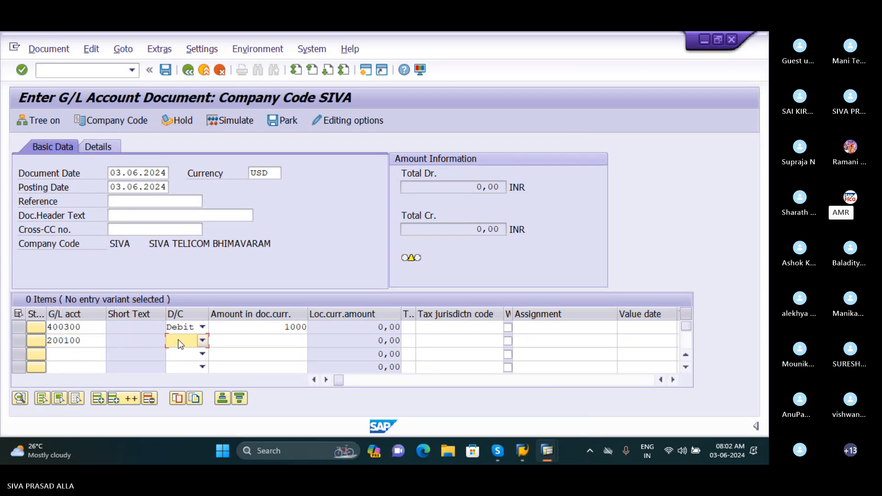
key(c)
key(Tab)
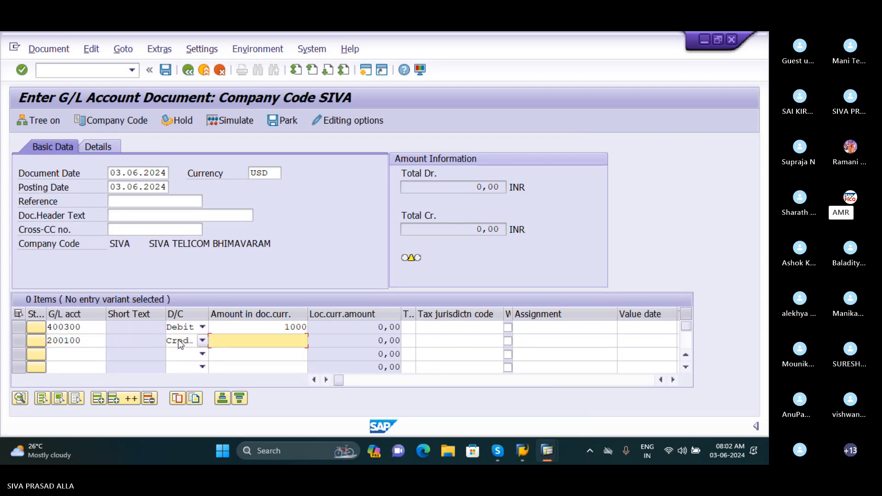
text(1000)
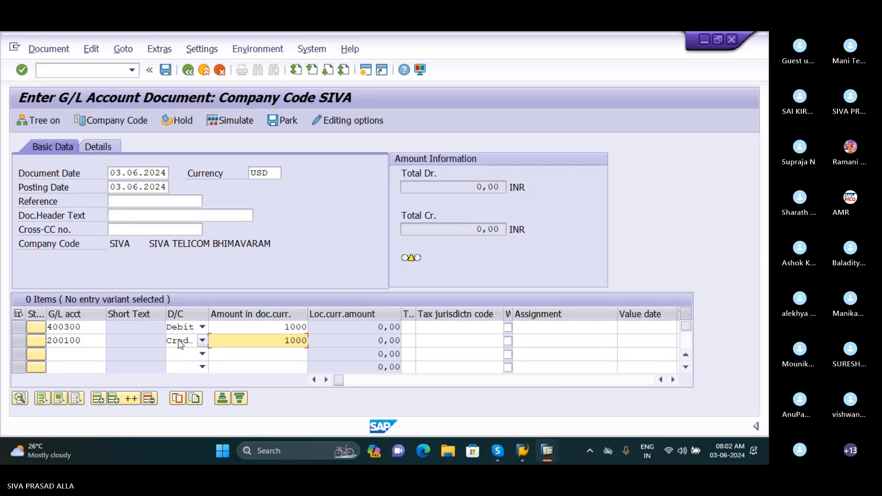
key(Return)
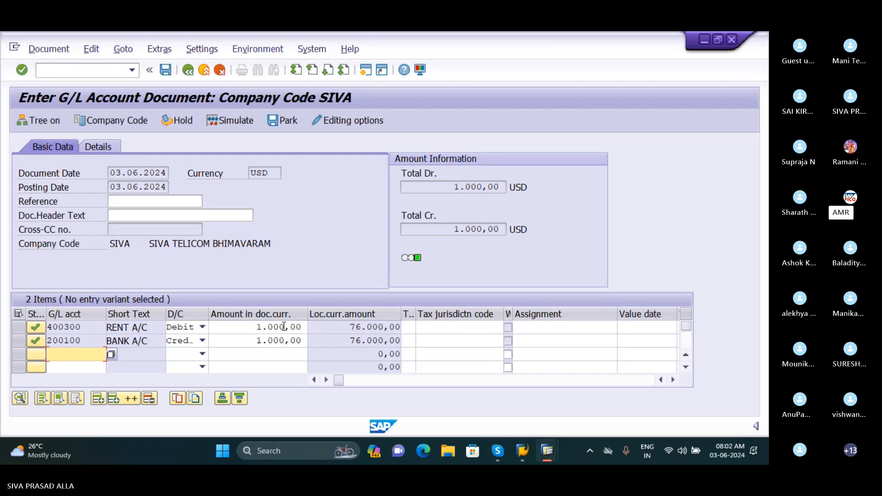
click(336, 329)
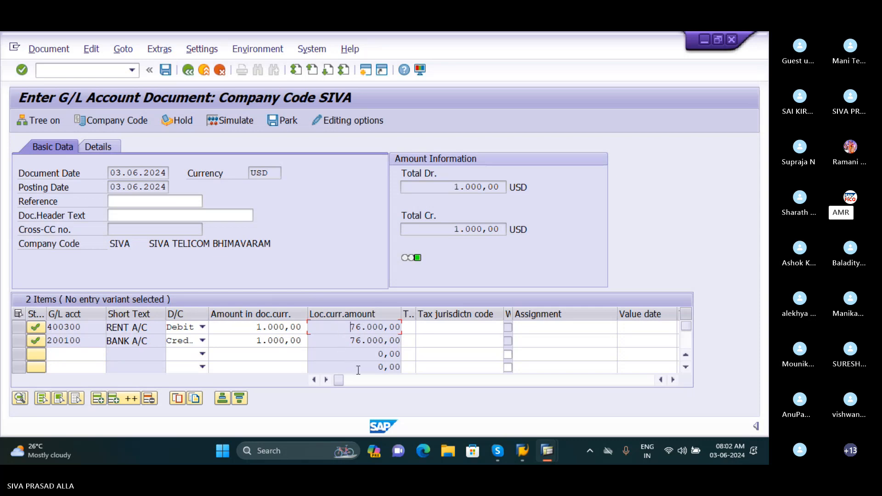
Switch to the Skype meeting, close the open slide image, briefly unmute the microphone, and return to SAP
mouse_move(501, 453)
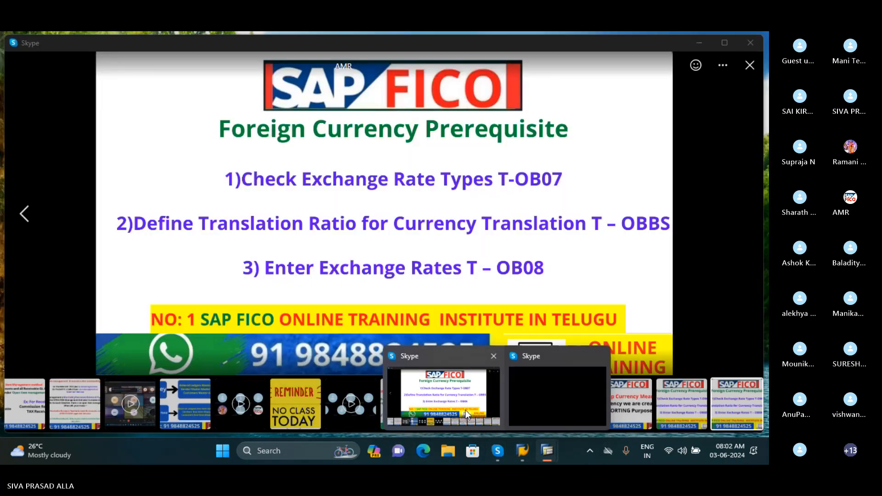
click(466, 413)
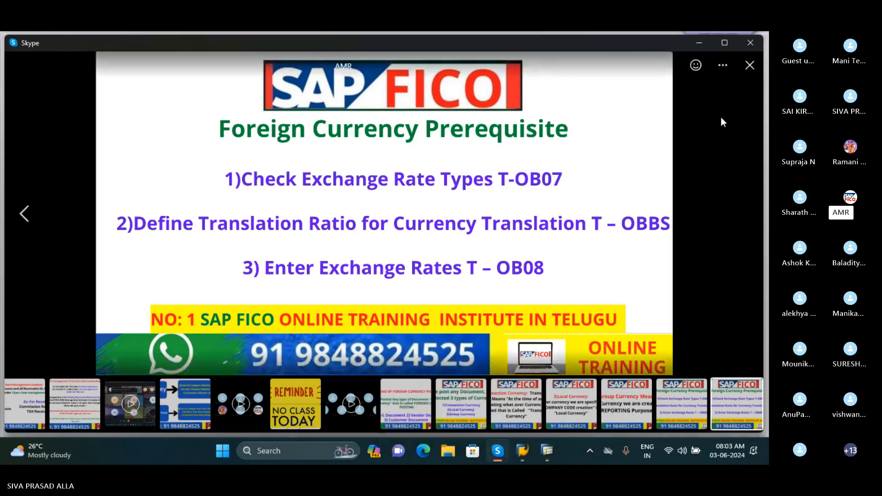
click(749, 64)
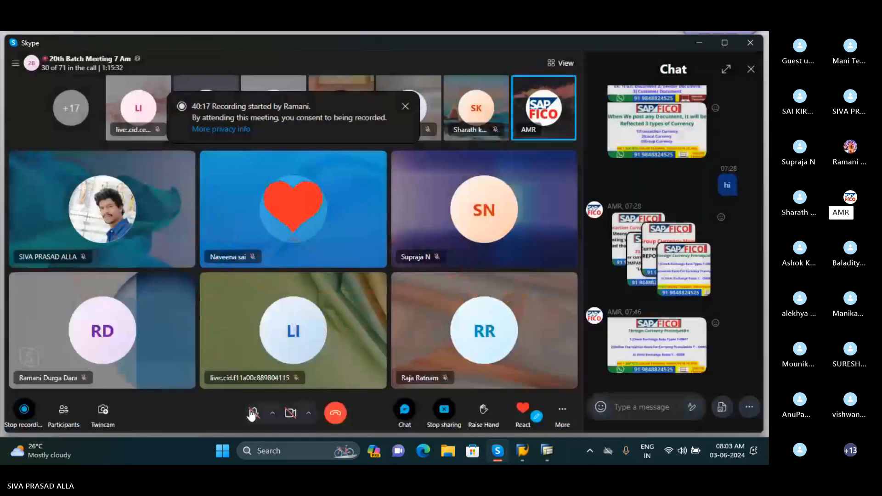
click(253, 413)
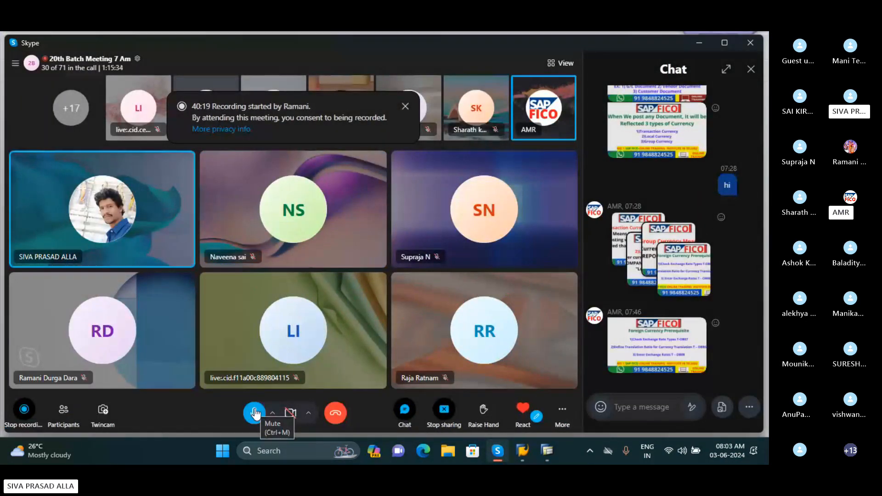
click(254, 413)
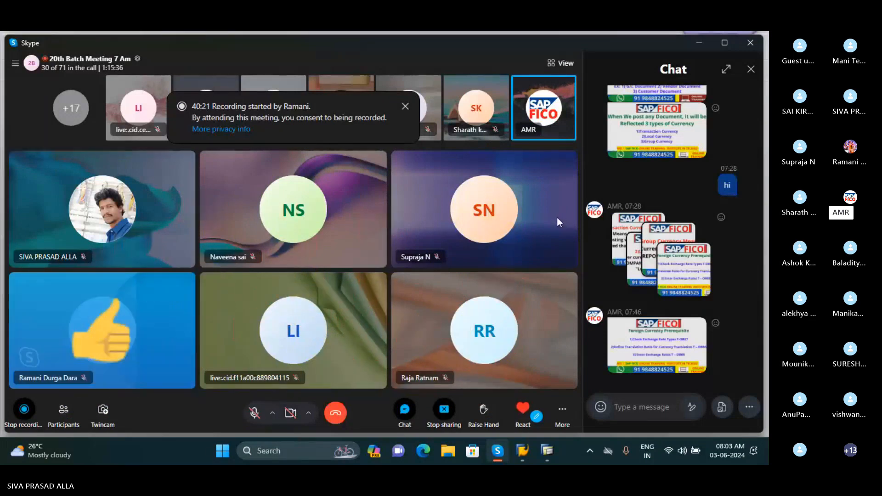
click(699, 43)
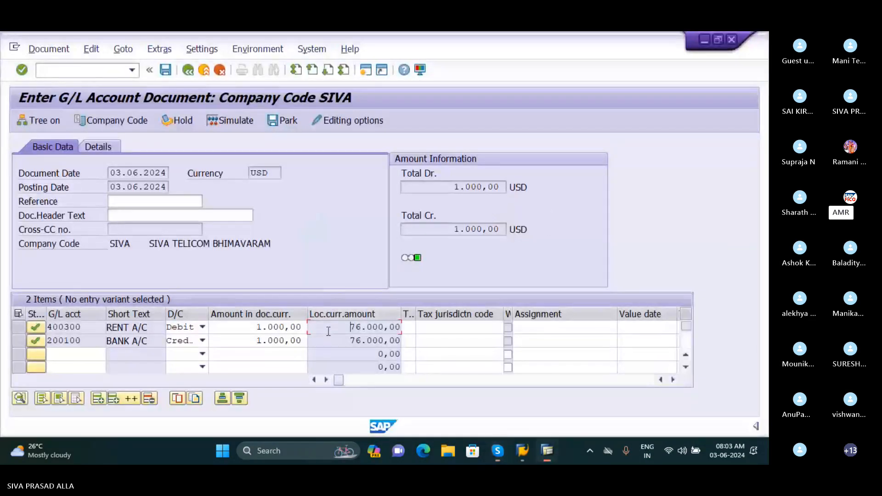
Simulate the USD G/L document and post it from the document overview
click(345, 329)
click(233, 121)
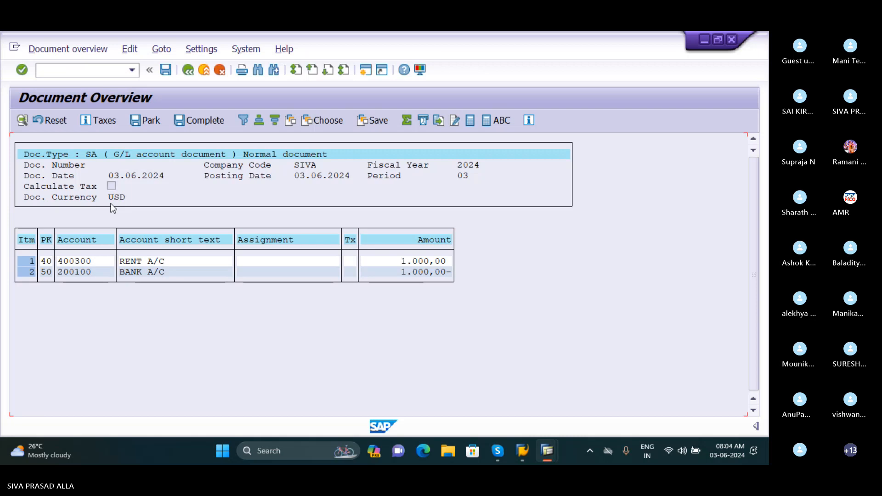
click(172, 69)
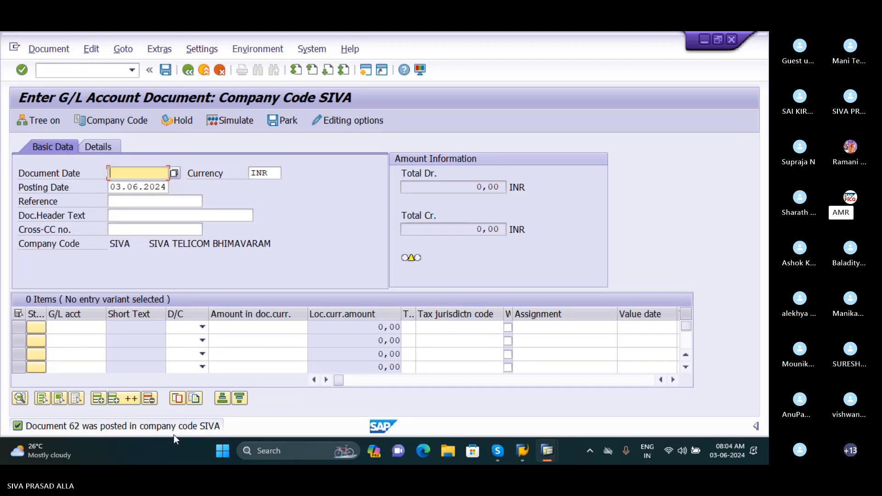
Display the G/L document that was just posted
click(72, 74)
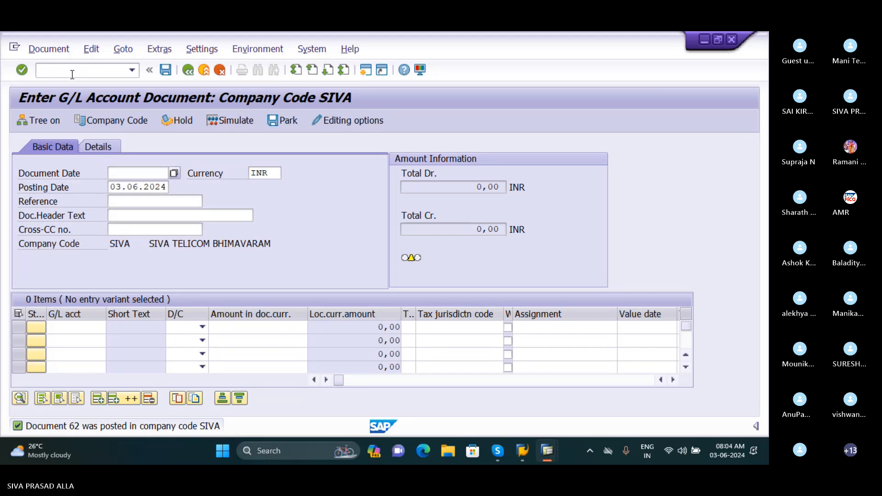
click(57, 50)
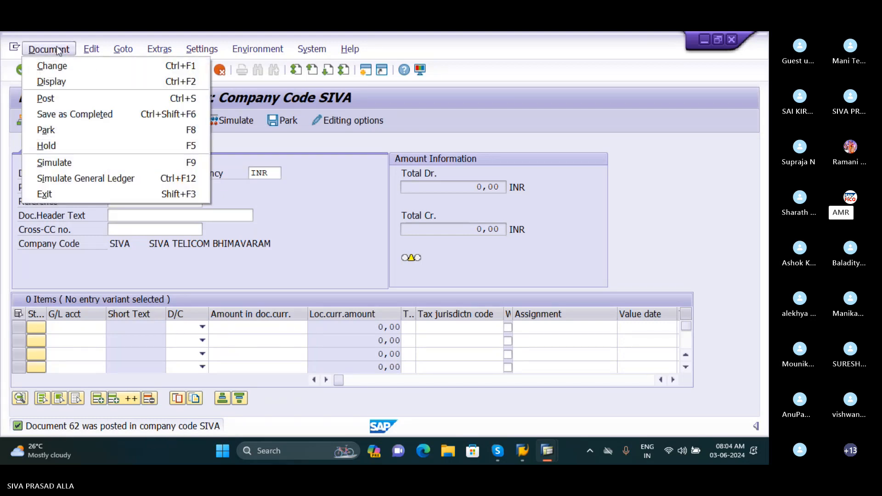
click(62, 82)
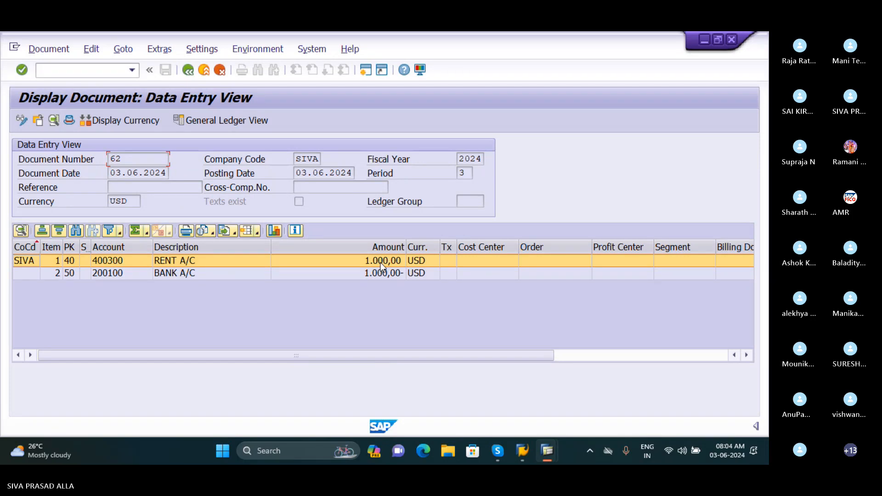
Switch to the Skype meeting, unmute and mute the microphone again, and return to the displayed SAP document
mouse_move(497, 450)
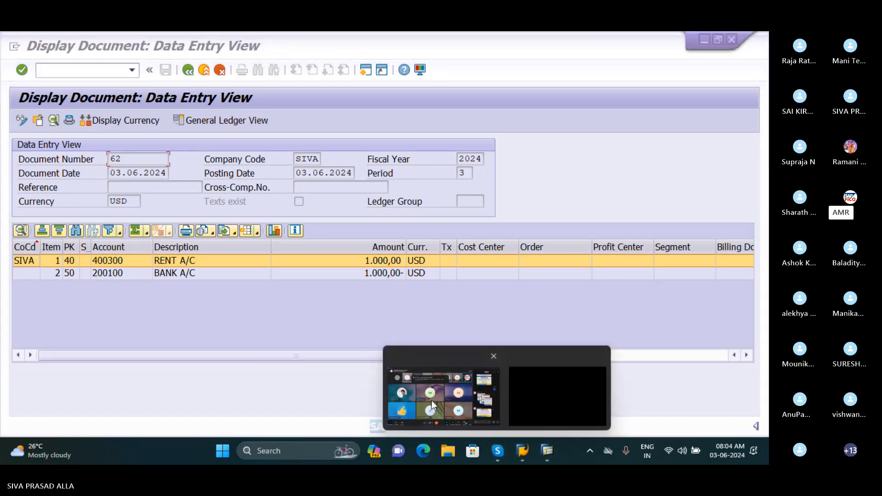
click(443, 383)
click(255, 415)
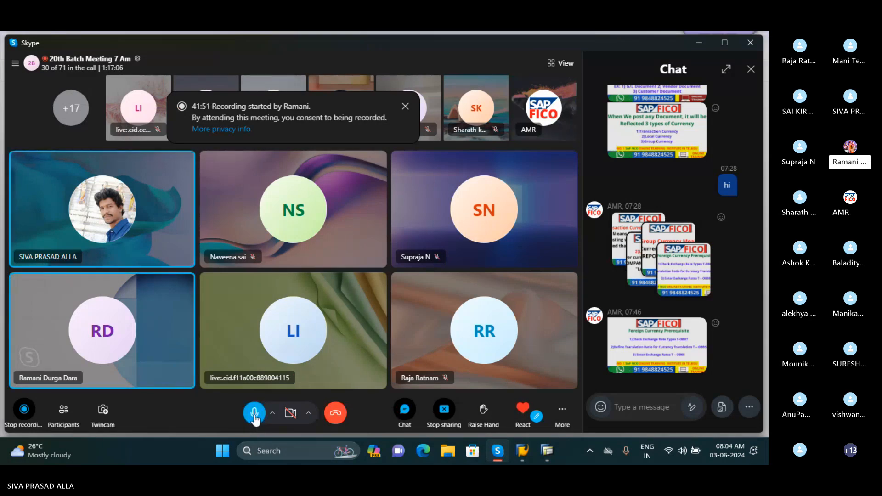
click(255, 415)
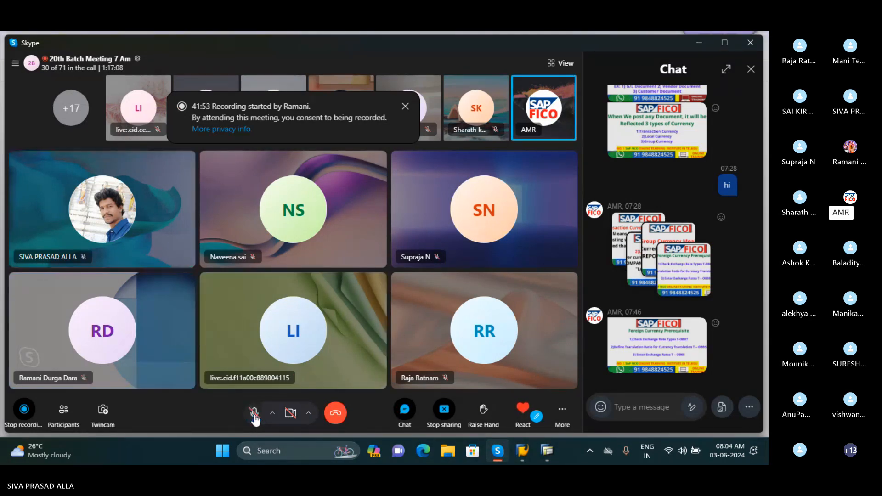
click(694, 43)
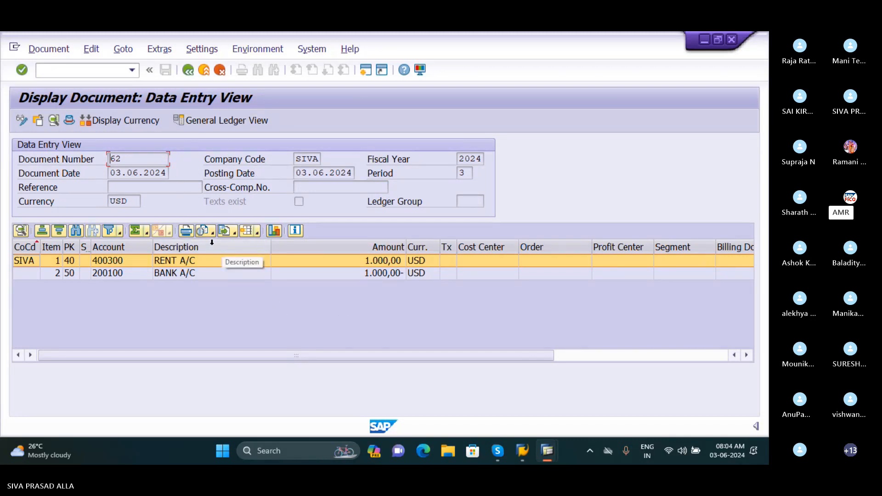
Show the posted document's line item amounts in the local currency INR instead of the document currency
click(135, 204)
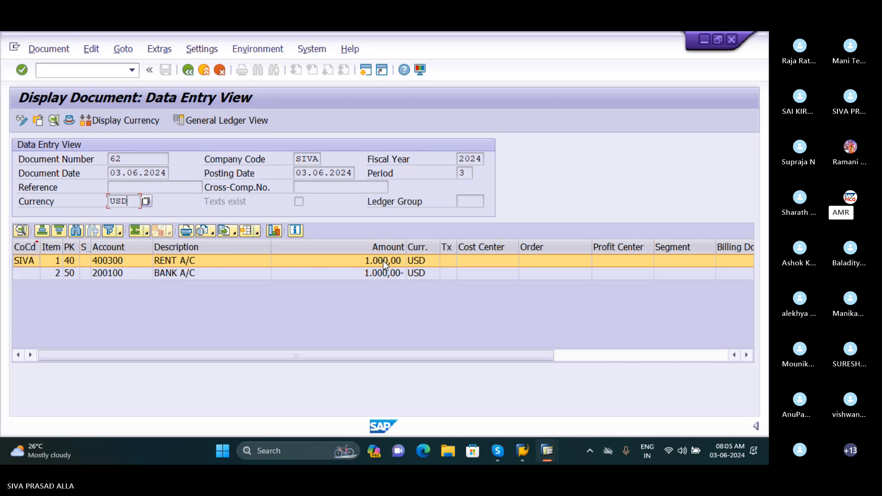
click(125, 125)
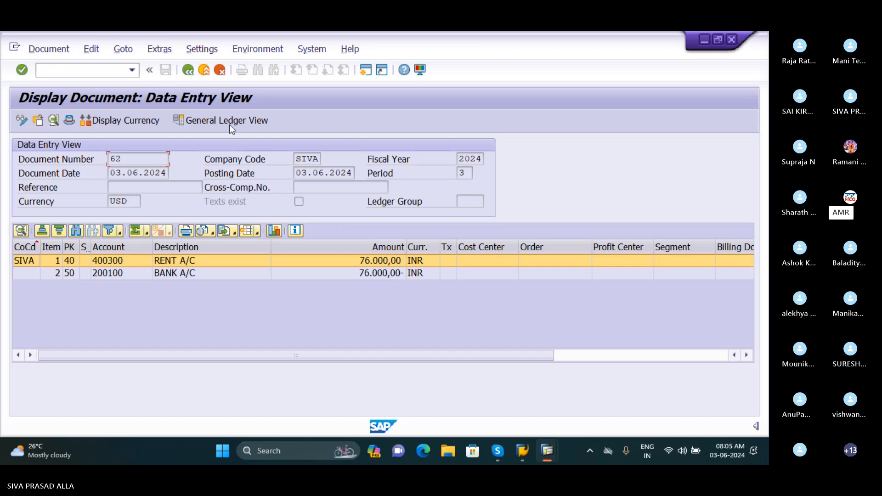
click(49, 48)
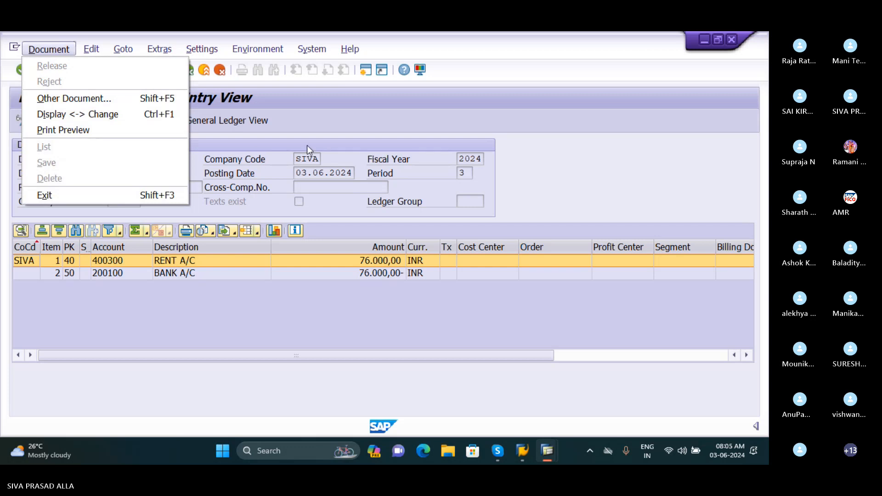
click(386, 107)
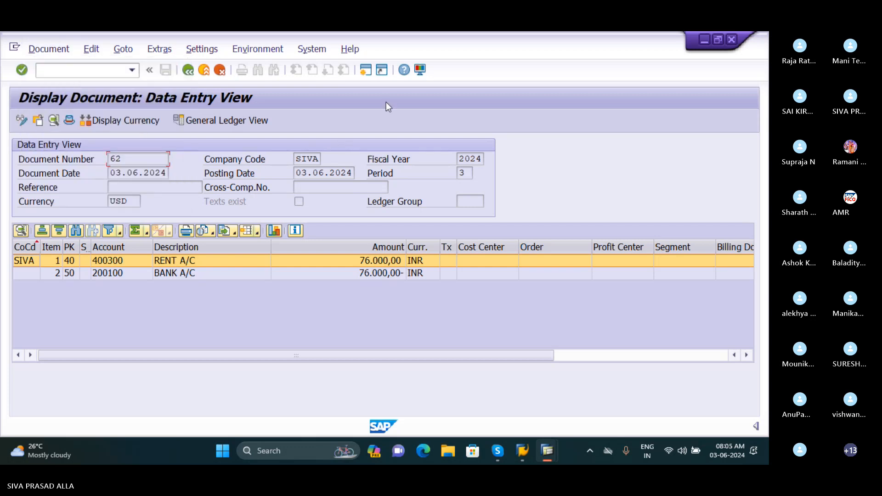
Compare the displayed document's amounts in document currency and local currency, and in its data entry and general ledger views
click(125, 125)
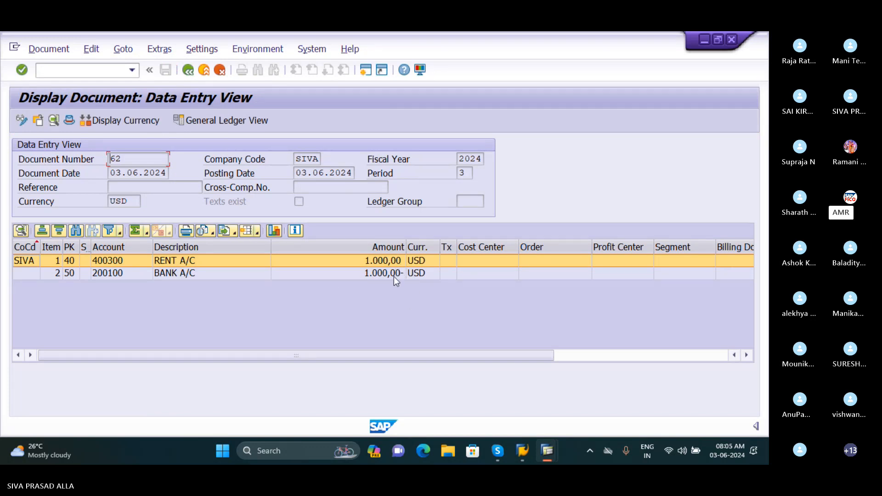
click(128, 125)
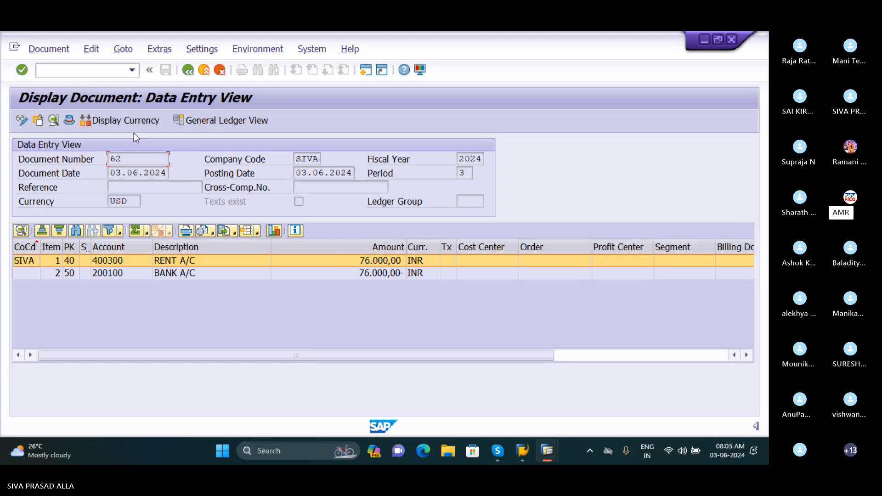
click(254, 122)
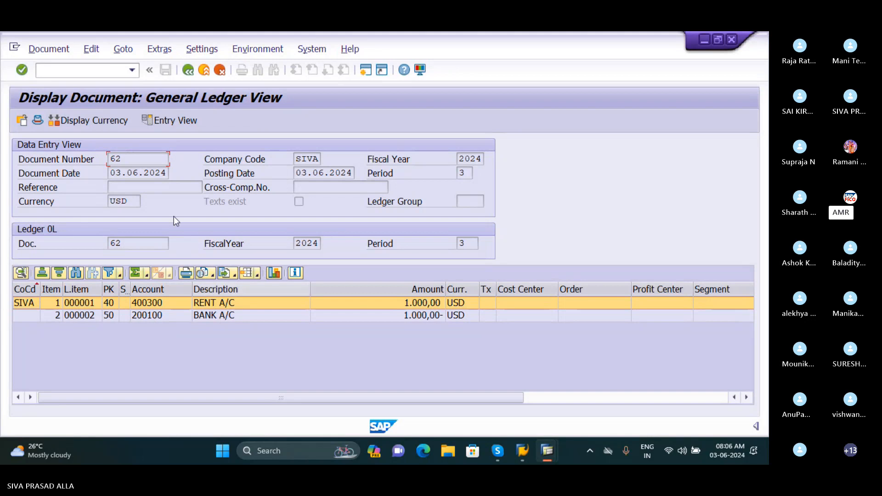
click(186, 120)
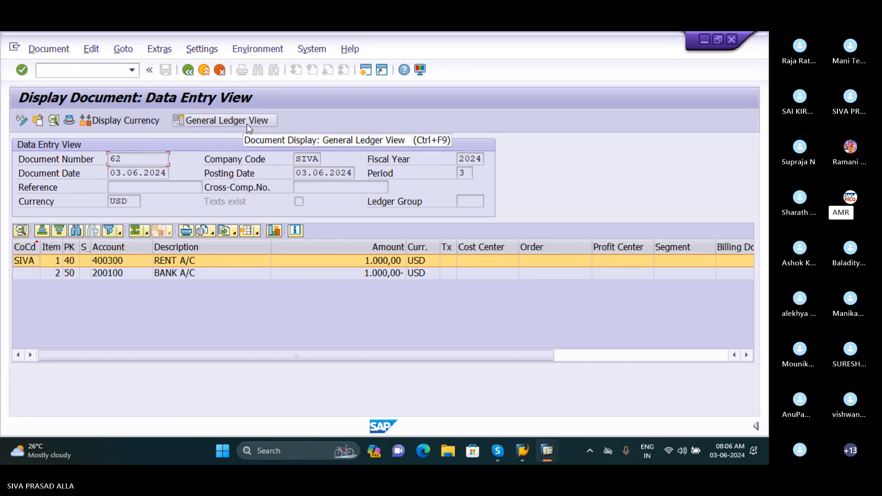
click(104, 123)
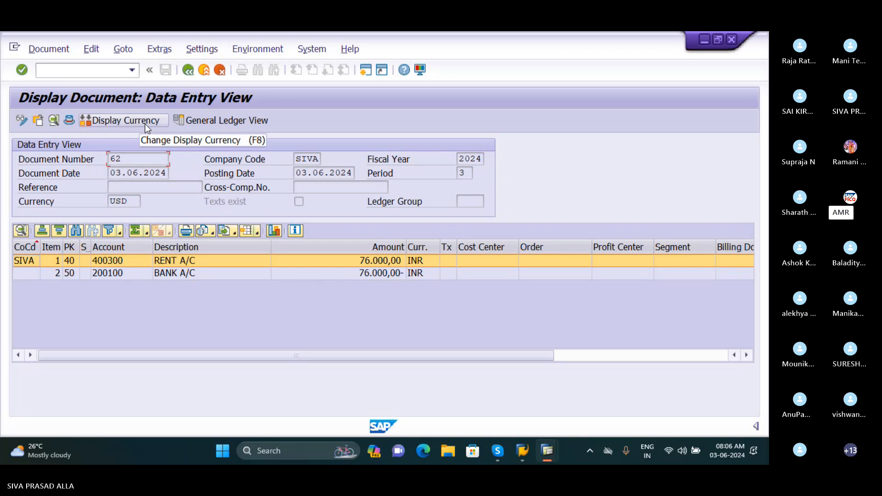
click(219, 122)
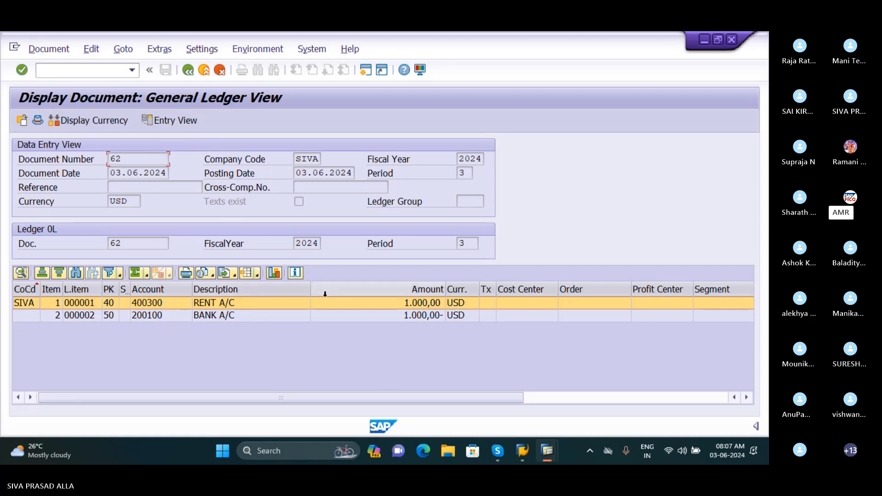
Open the G/L account posting transaction F-02
click(82, 74)
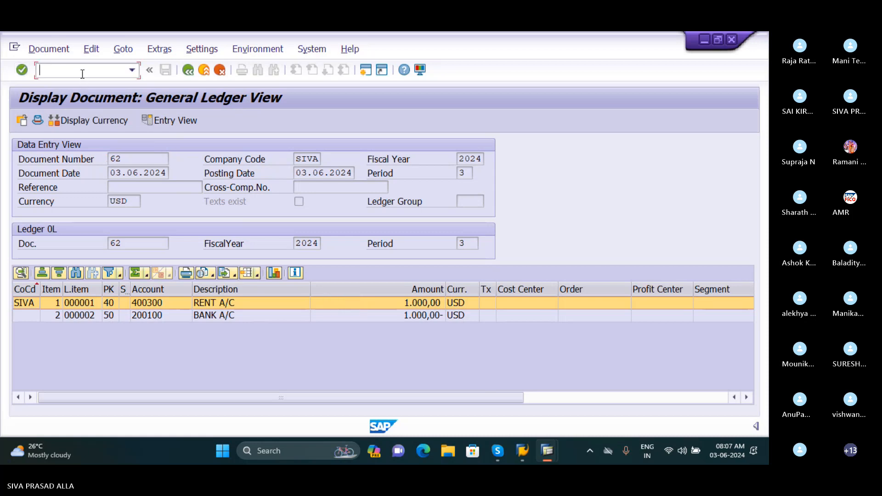
text(/NF-02)
key(Return)
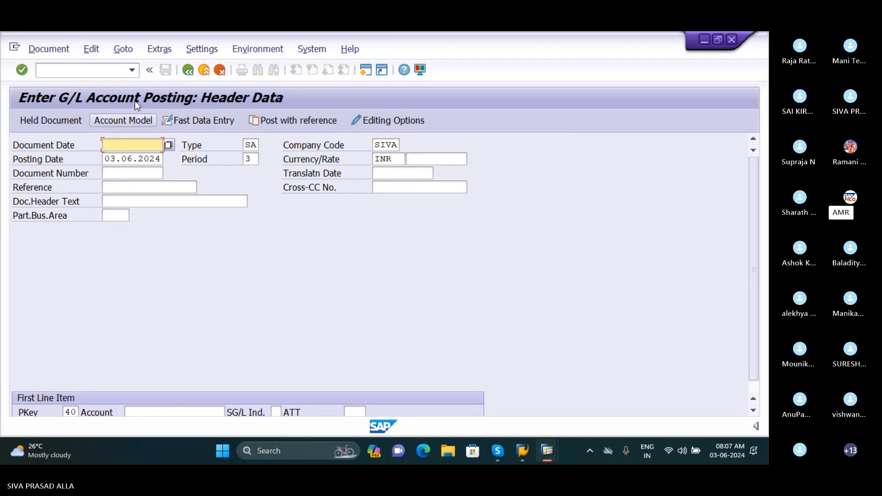
Open transaction OB64 for the maximum difference between exchange rates per company code
click(81, 71)
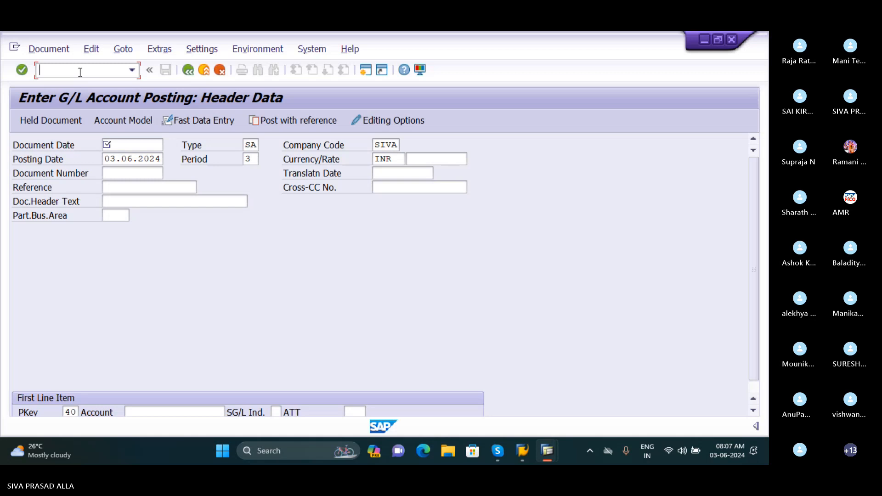
text(/NO)
text(B52)
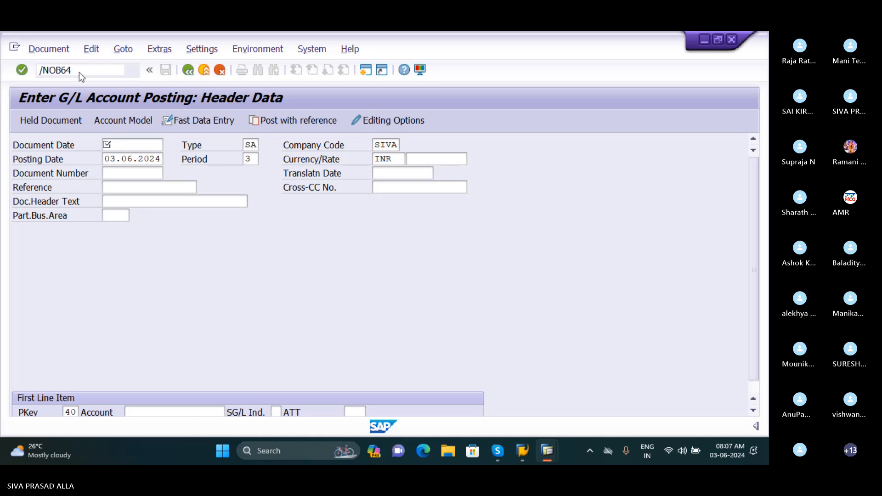
key(Return)
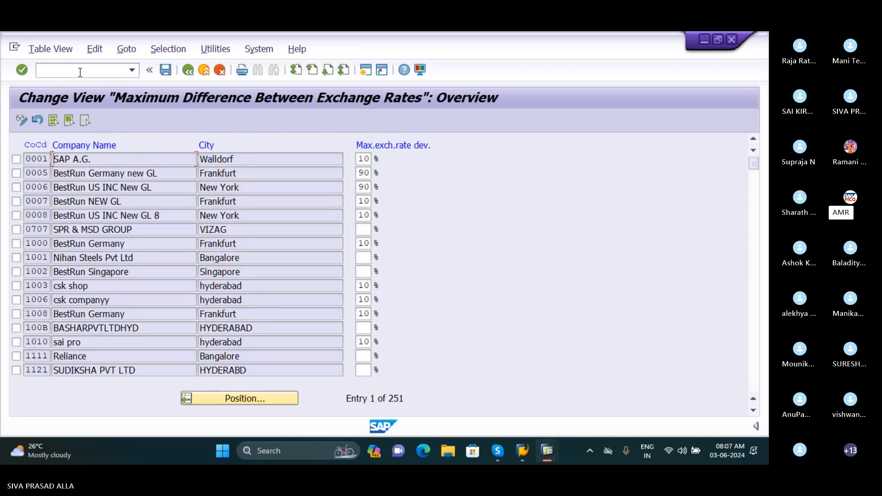
Position the exchange rate difference table on company code SIVA to check its maximum deviation
click(214, 399)
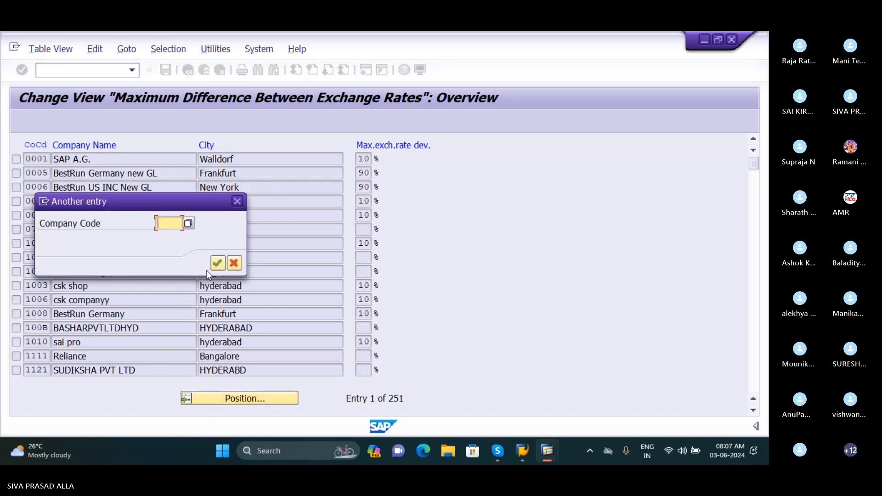
text(SIVA)
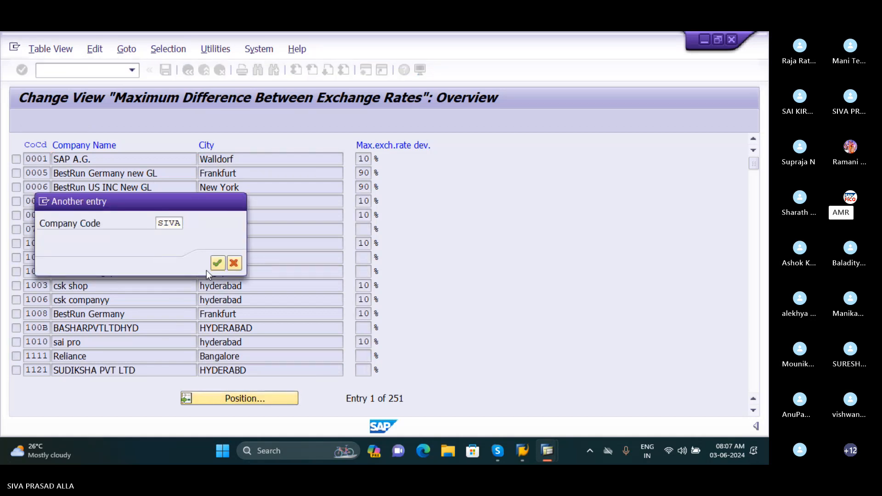
click(217, 262)
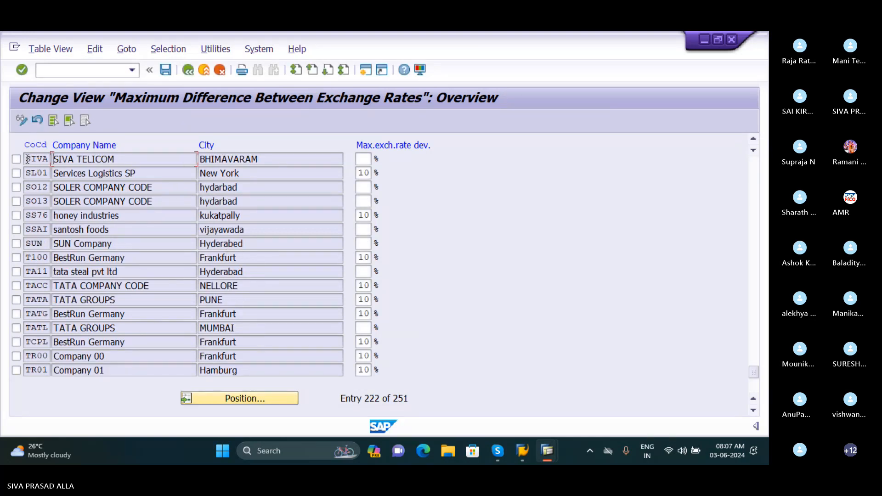
click(132, 158)
click(63, 74)
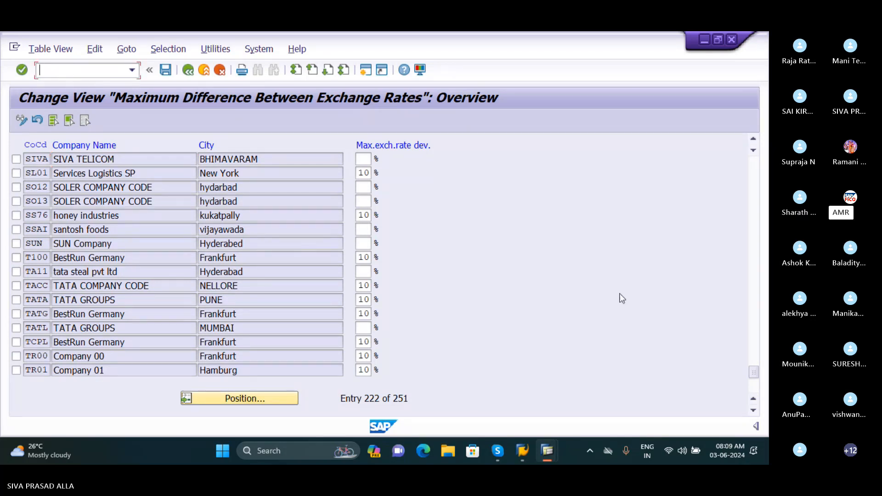
Switch to the Skype meeting, unmute and re-mute the microphone, and return to SAP
mouse_move(499, 453)
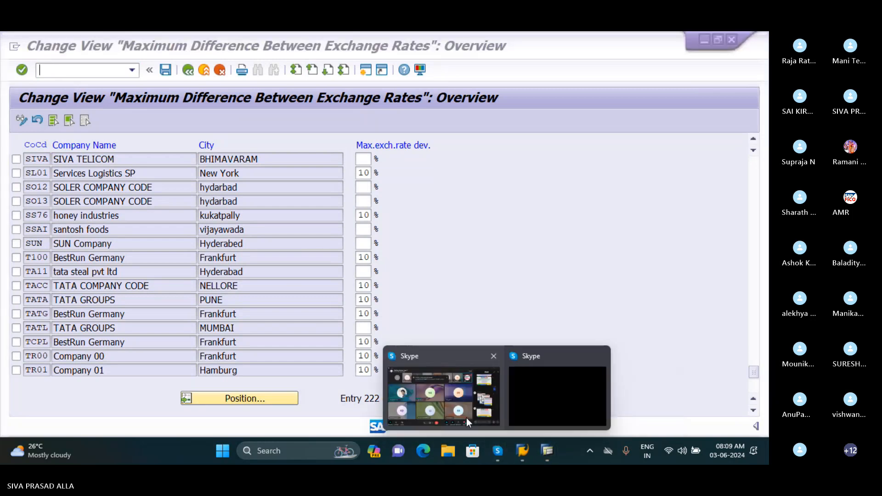
click(405, 394)
click(252, 415)
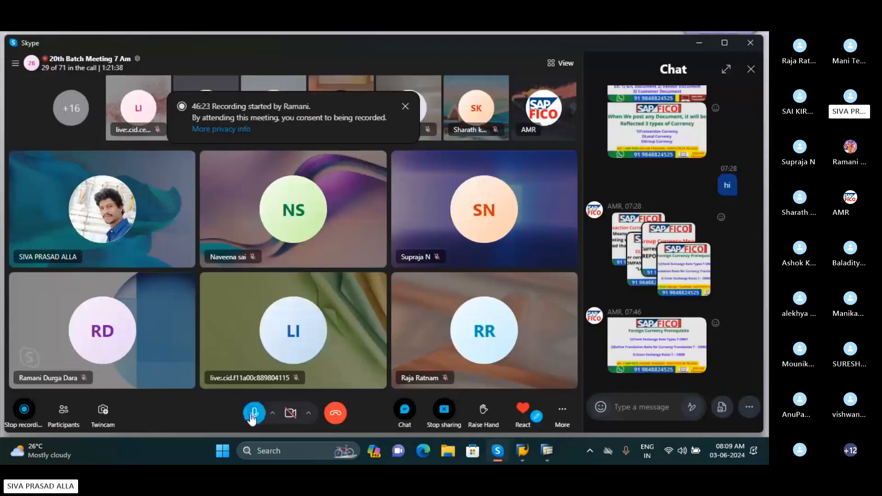
click(251, 414)
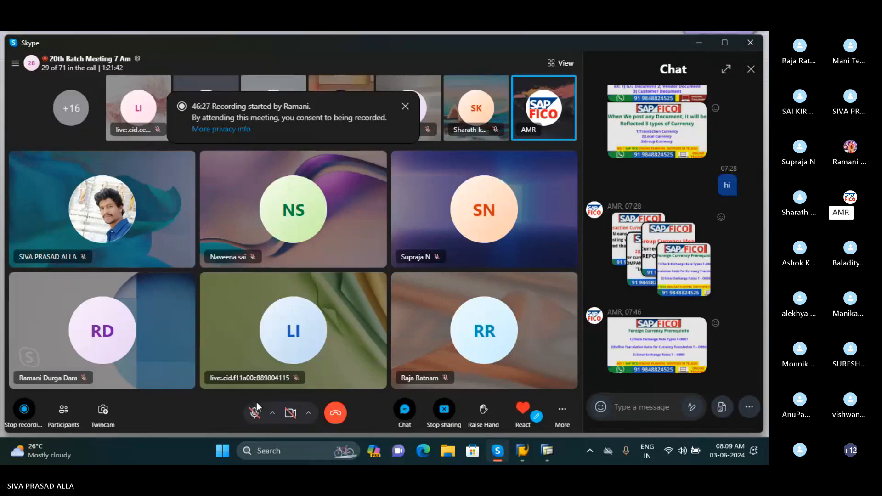
click(699, 43)
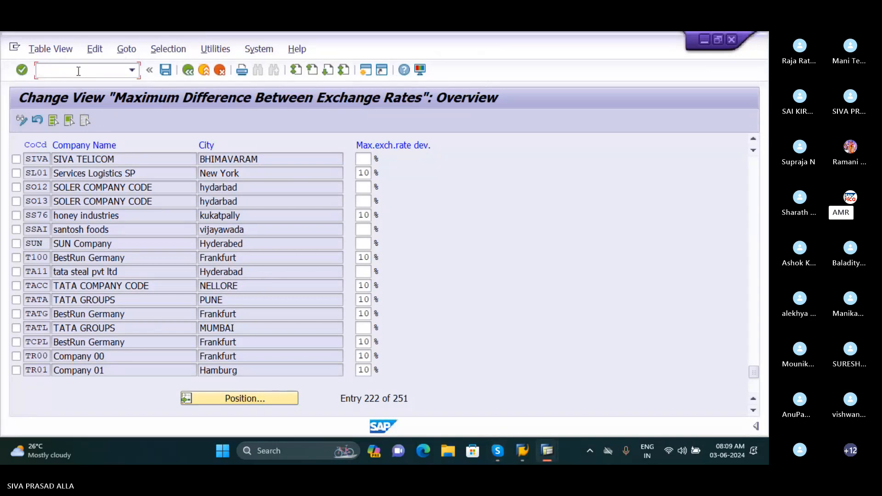
Try to leave the exchange rate difference table for transaction SAP1
text(.N)
key(BackSpace)
key(BackSpace)
text(/S)
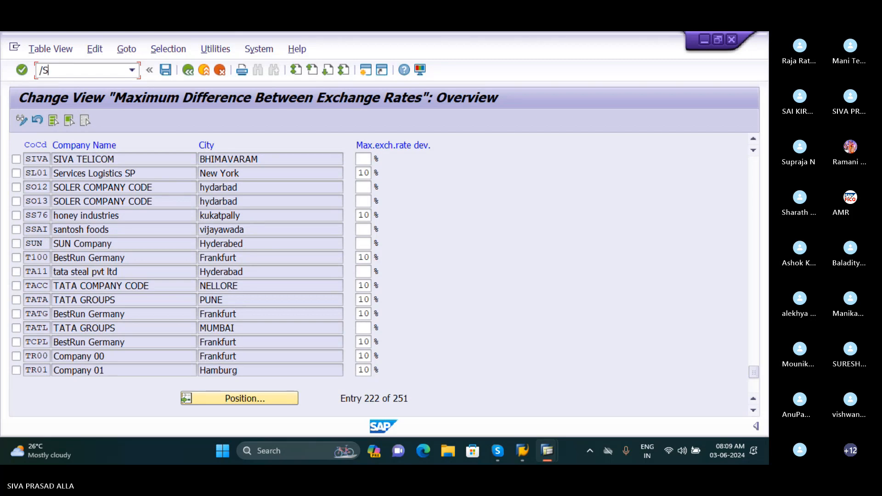
key(BackSpace)
text(NS)
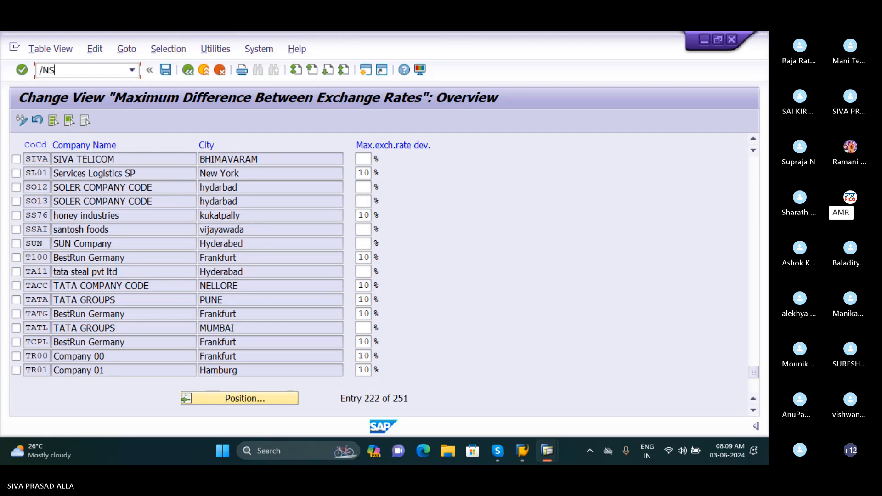
text(AP1)
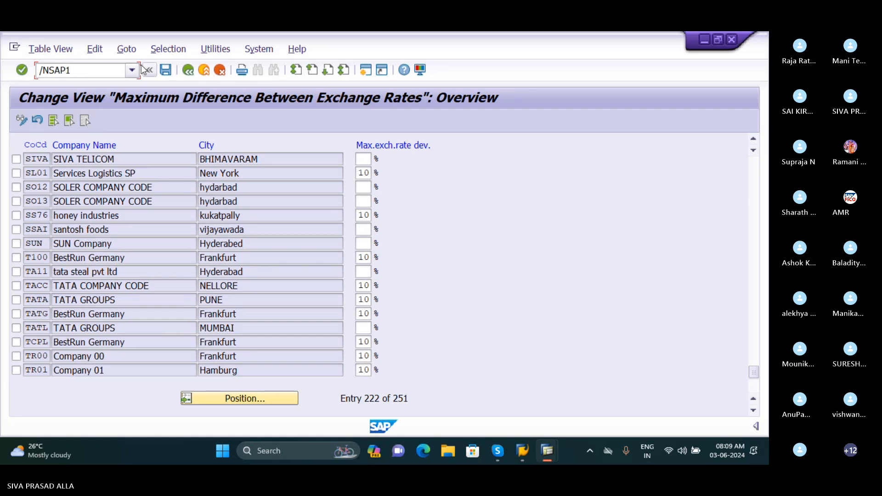
key(Return)
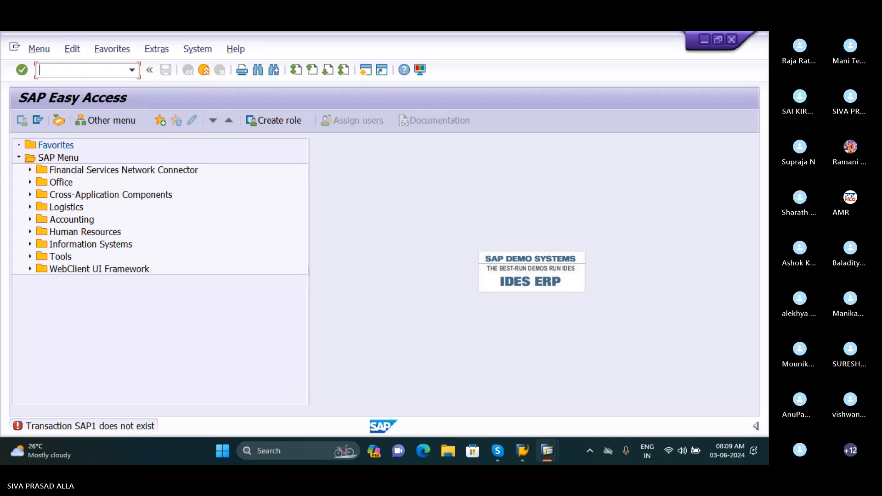
Open the Financial Statements report F.01 and view the currency types available for its transaction figures
text(F.01)
key(Return)
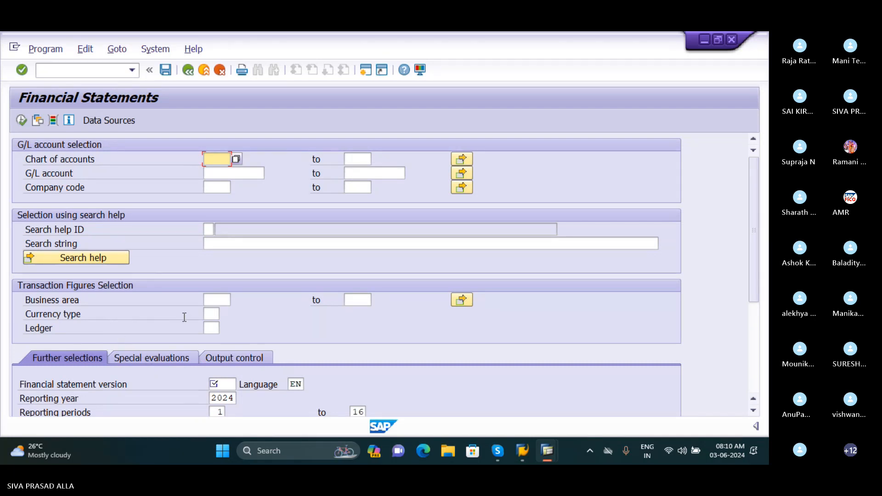
click(210, 317)
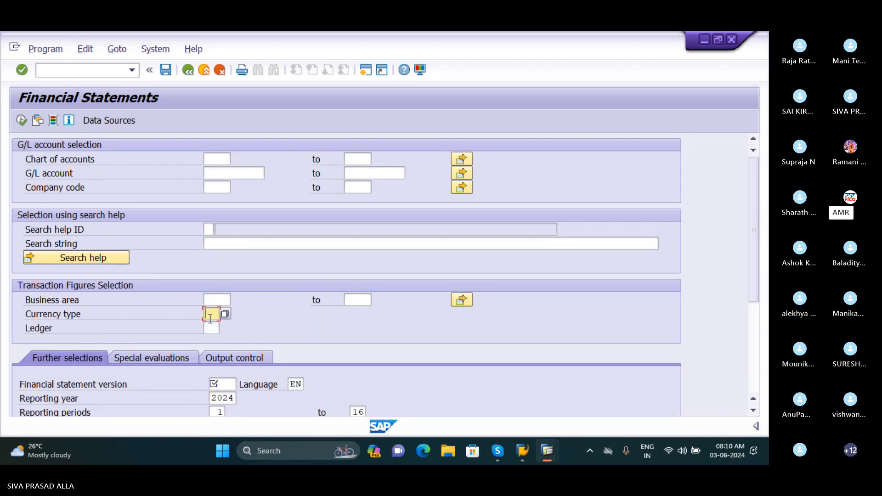
click(225, 314)
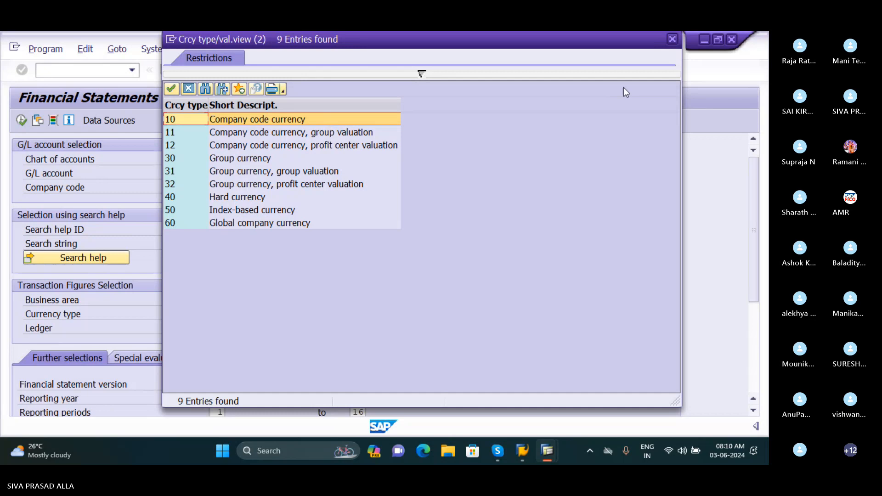
click(672, 39)
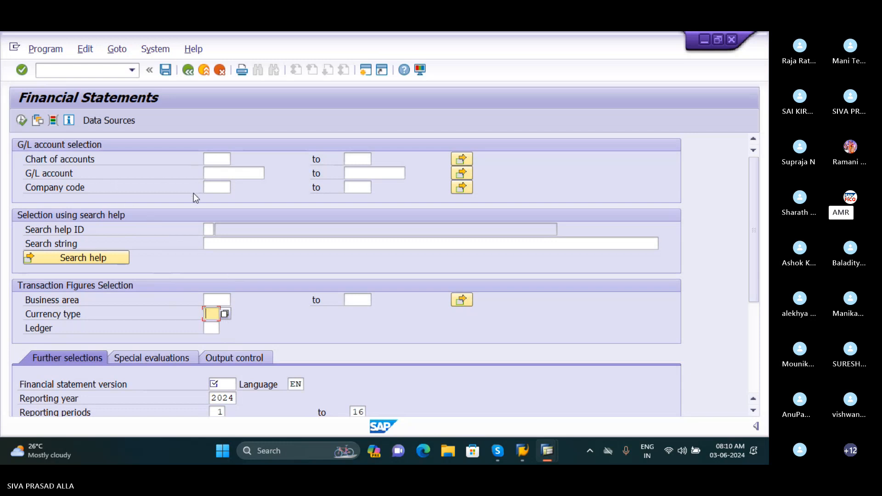
Examine the reporting year, periods, comparison and list output options of the Financial Statements report
scroll(219, 216, down, 3)
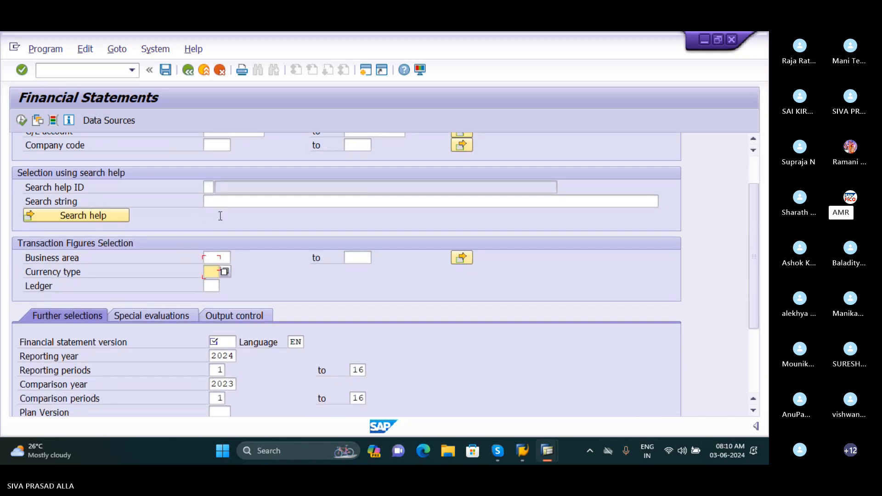
scroll(219, 216, down, 3)
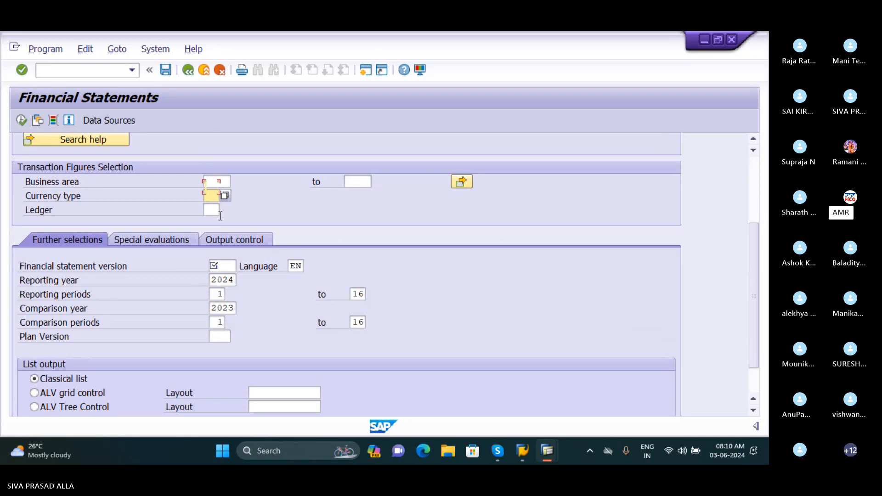
scroll(220, 219, down, 1)
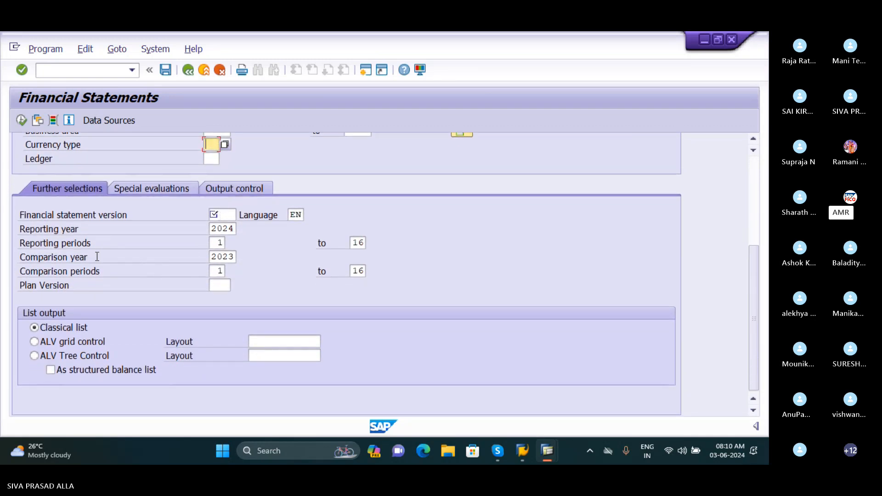
scroll(97, 256, up, 1)
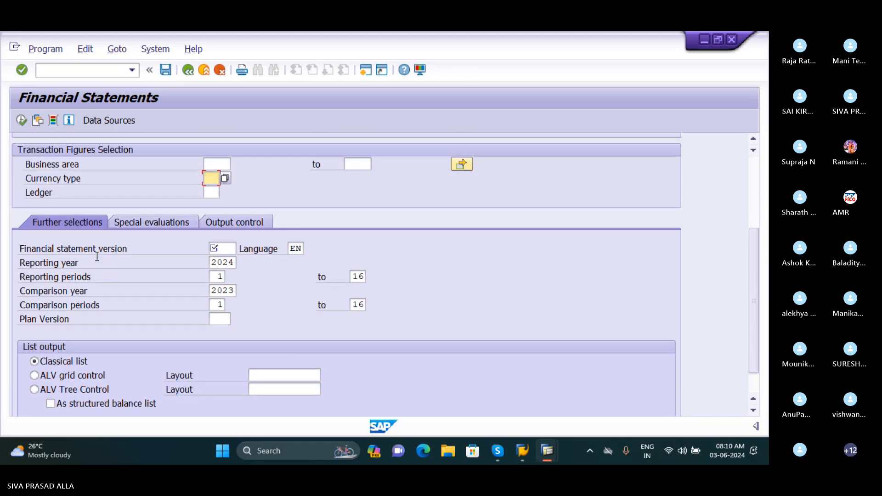
scroll(97, 256, down, 1)
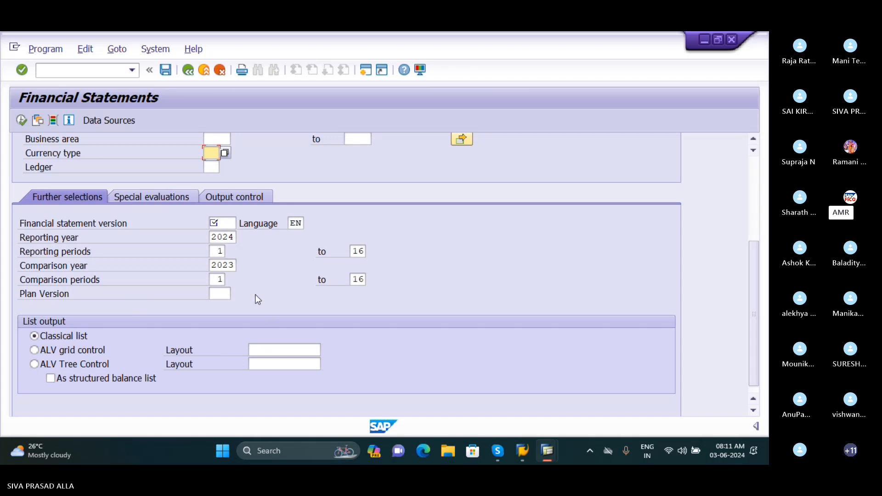
scroll(274, 288, up, 1)
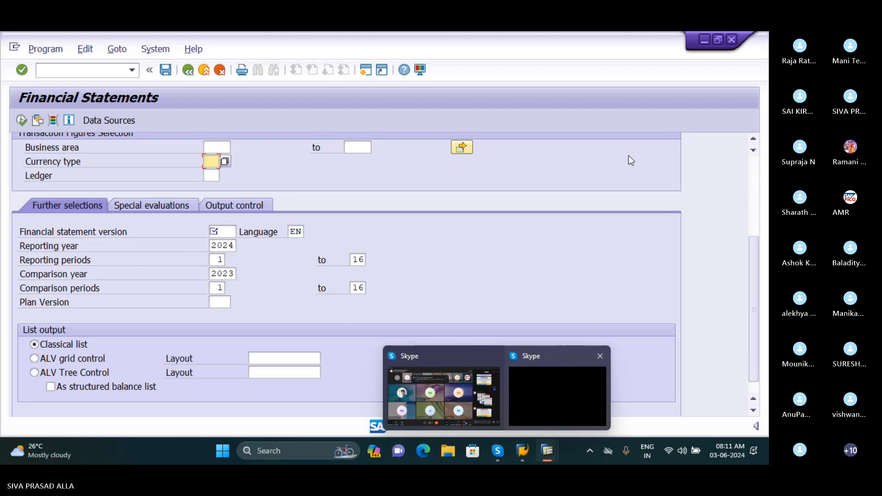
Switch to the SAP session for entering a G/L account document in company code SIVA
mouse_move(546, 451)
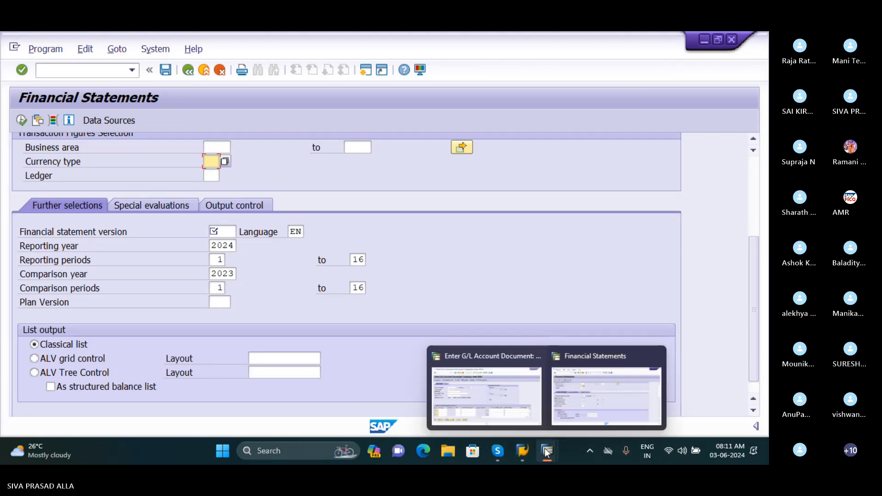
click(461, 395)
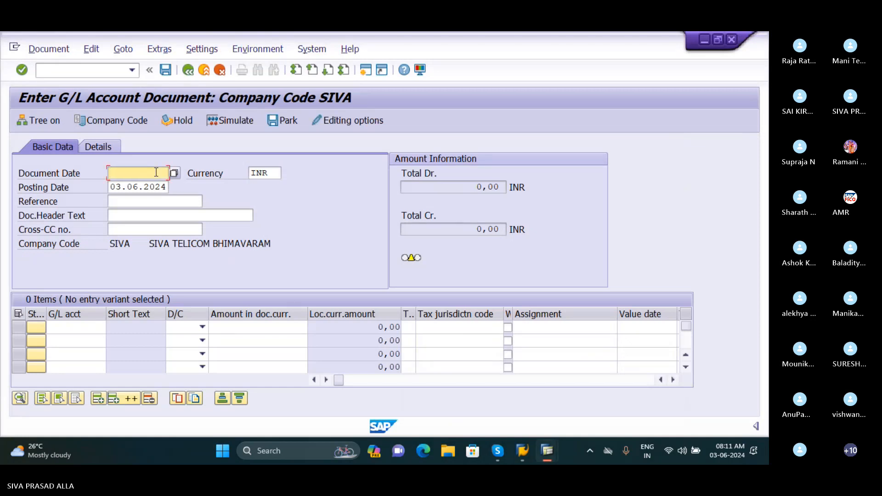
Set the document date to 03.06.2024 and choose rent account 400300 from the G/L account list for the first line item
text(03.06)
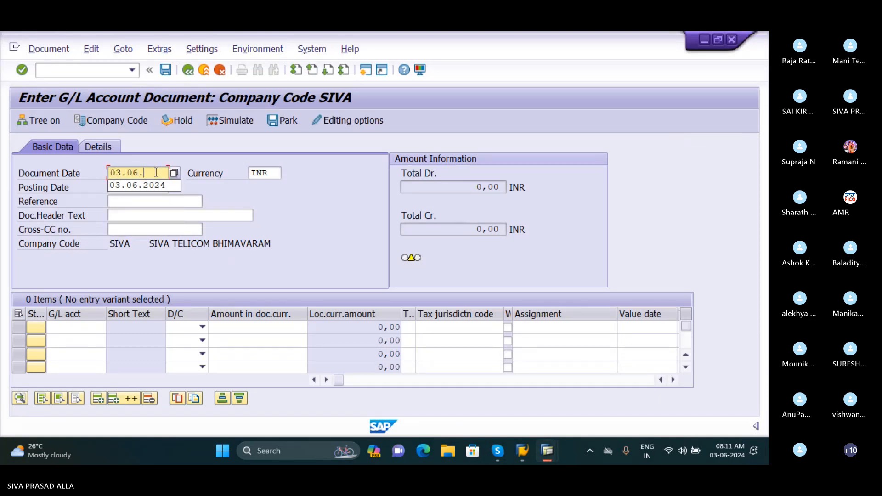
text(.2024)
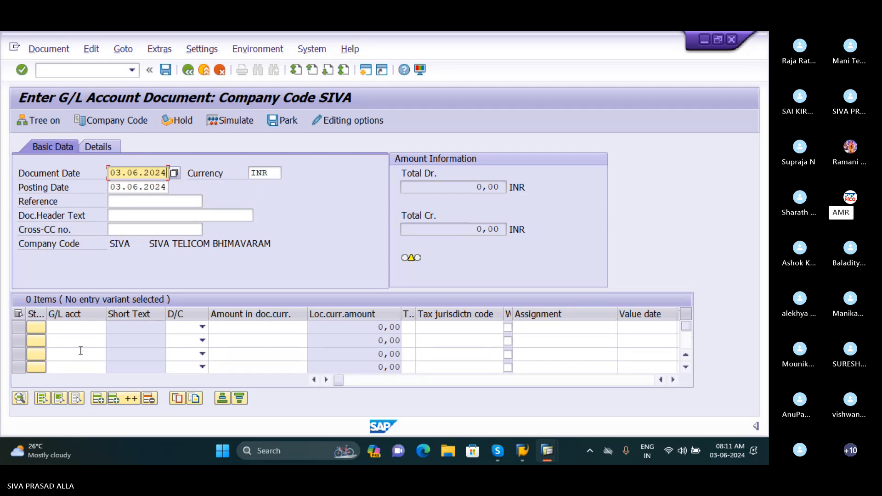
click(75, 327)
click(113, 328)
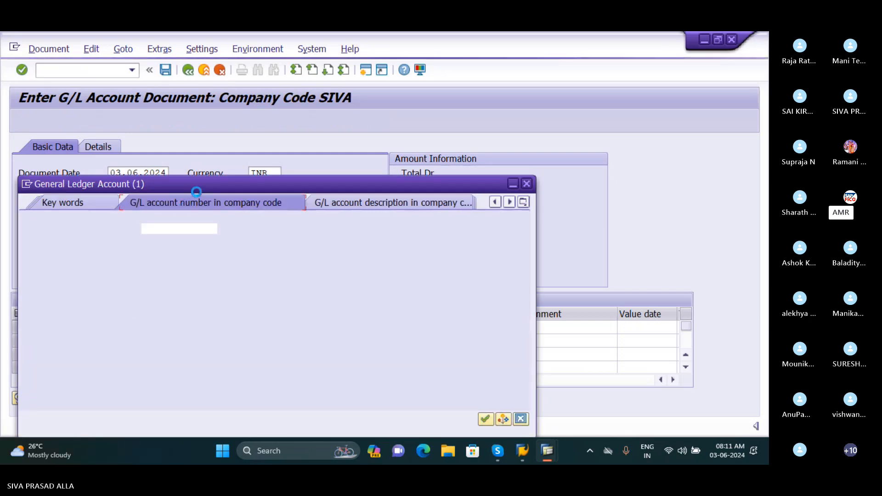
drag(200, 187, 199, 107)
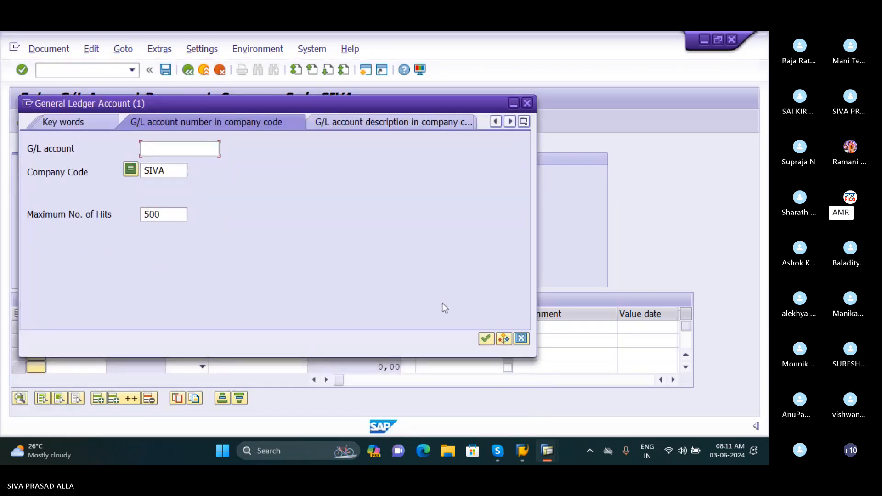
click(485, 339)
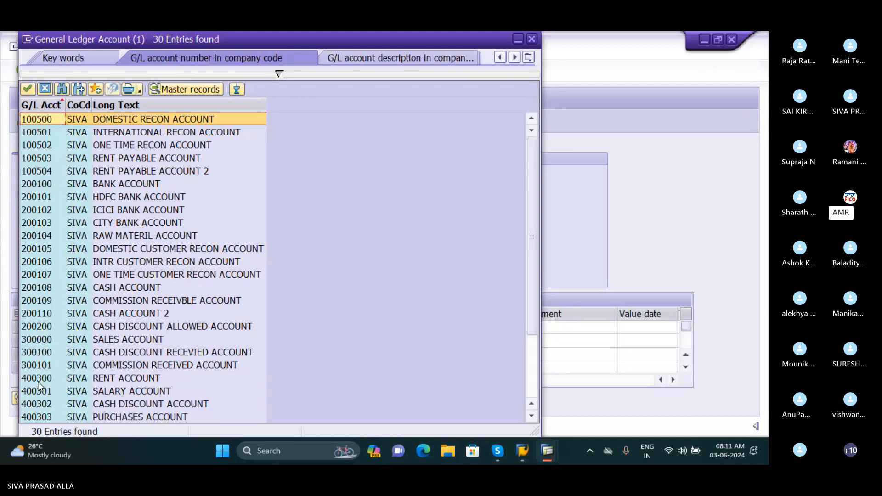
click(109, 378)
click(27, 90)
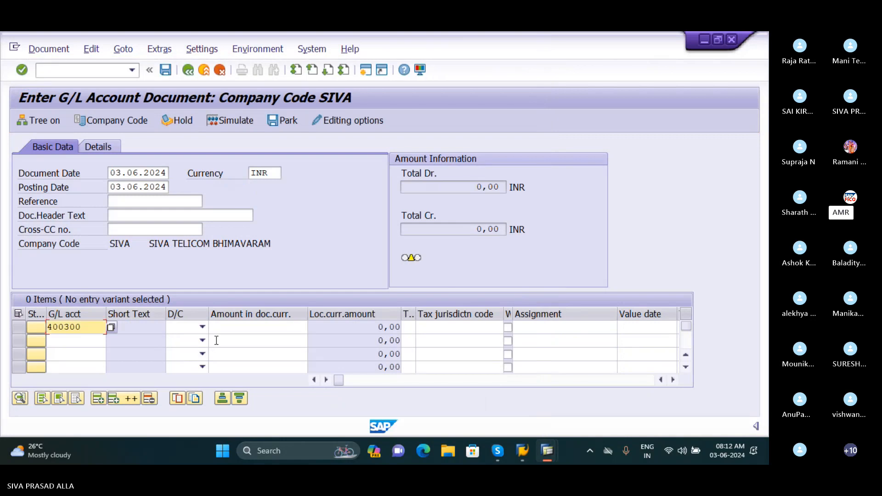
Make the rent account line a debit with a document currency amount of 1000
key(Tab)
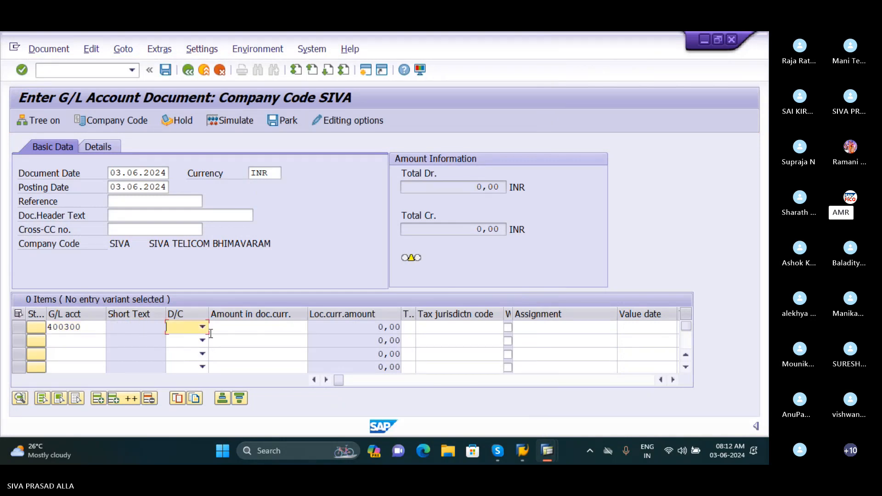
key(d)
key(Tab)
text(1000)
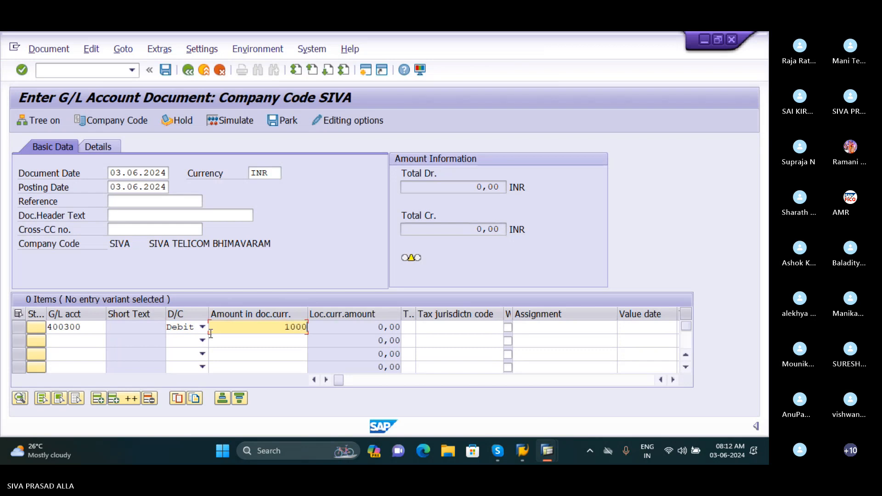
Add a second line item crediting bank account 200100 with 1000
click(76, 341)
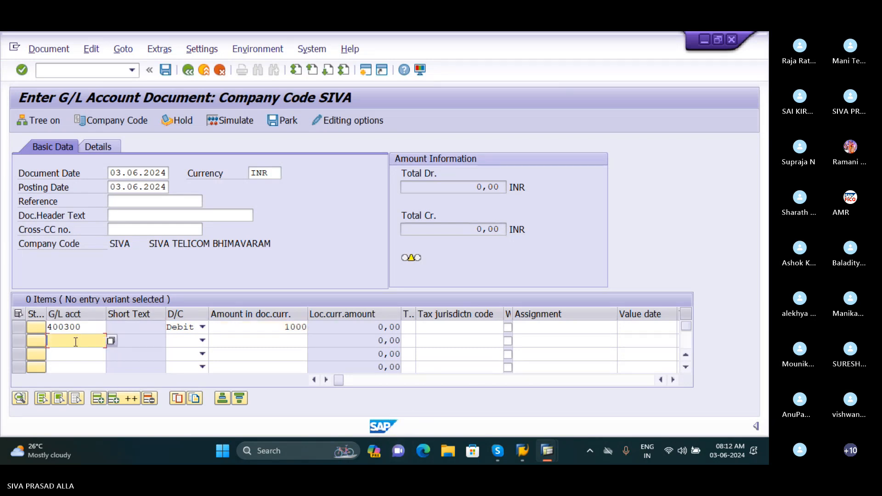
click(112, 342)
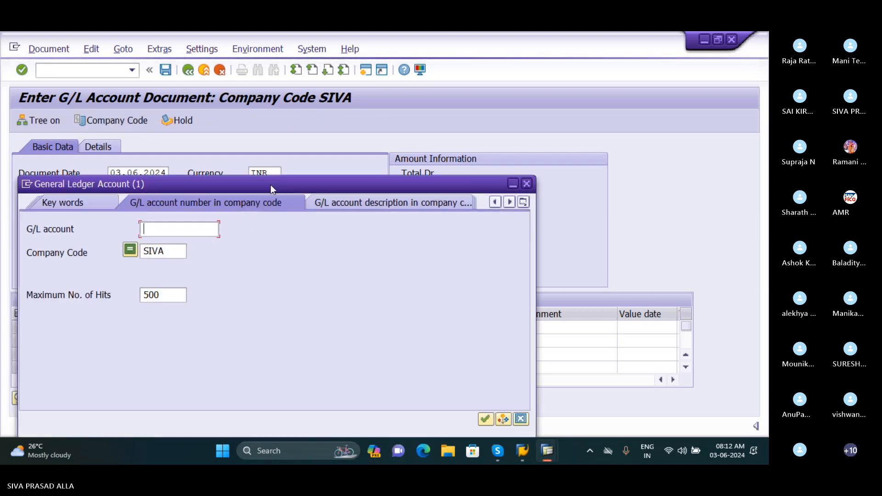
drag(271, 184, 289, 79)
click(504, 316)
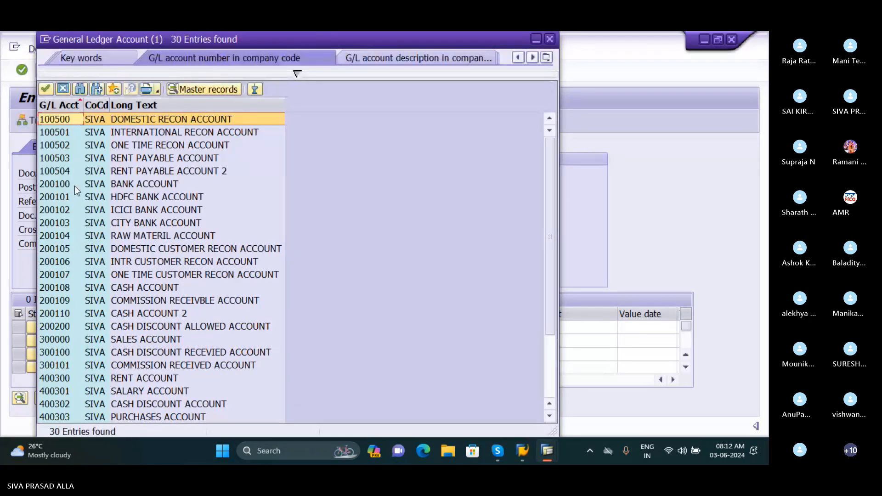
click(77, 185)
click(44, 90)
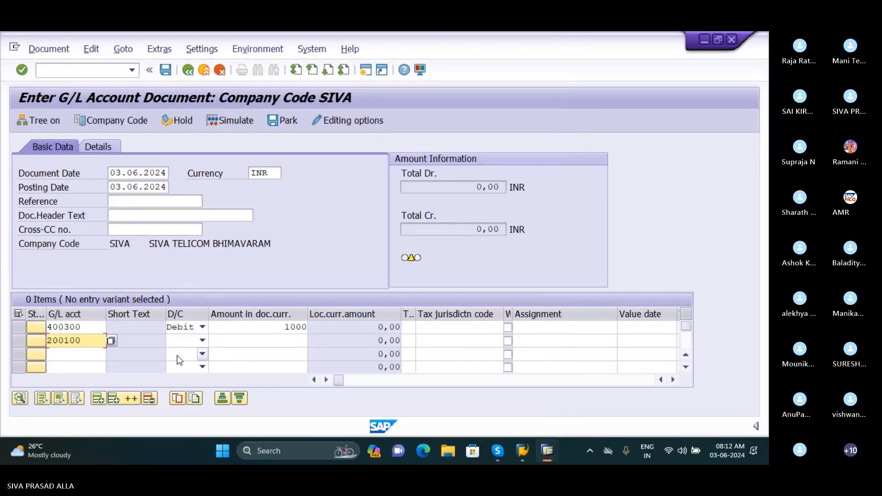
key(Tab)
key(Tab)
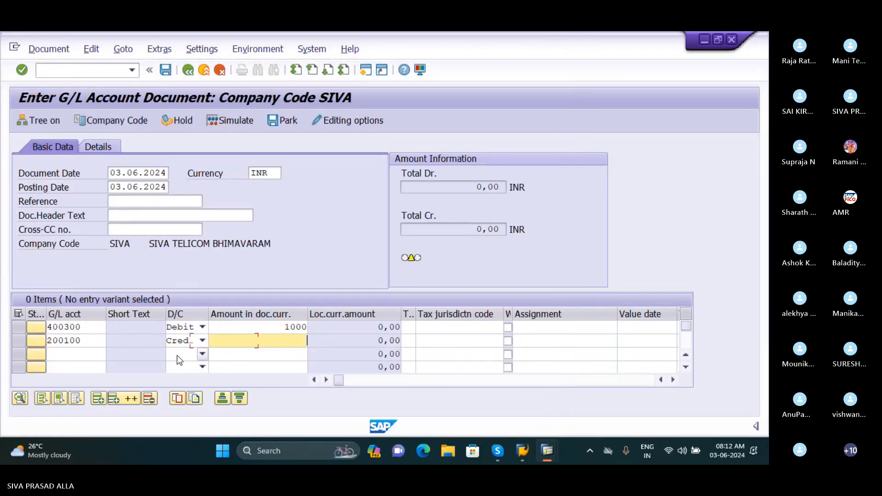
text(1000)
key(Return)
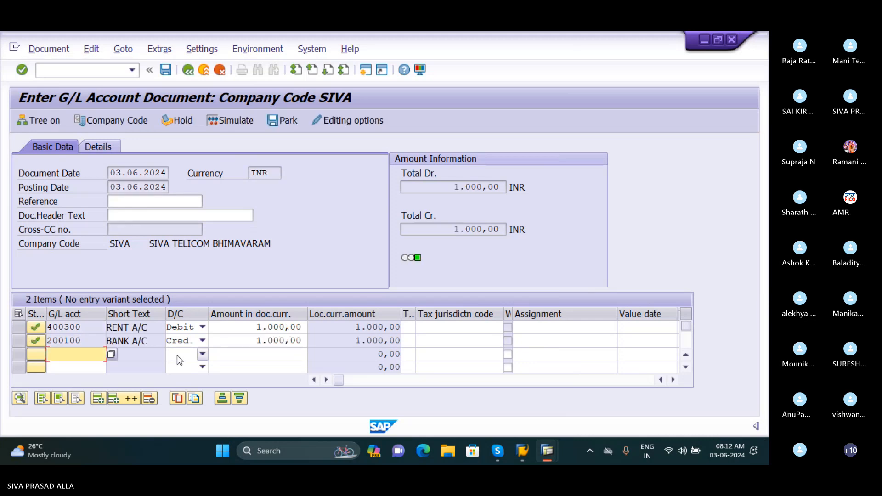
Post the G/L document after simulating it, and display the posted document
click(216, 122)
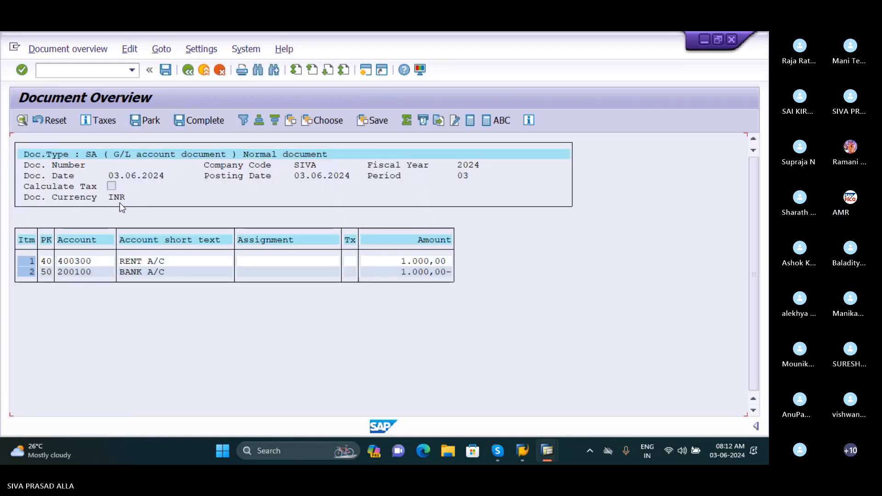
click(165, 70)
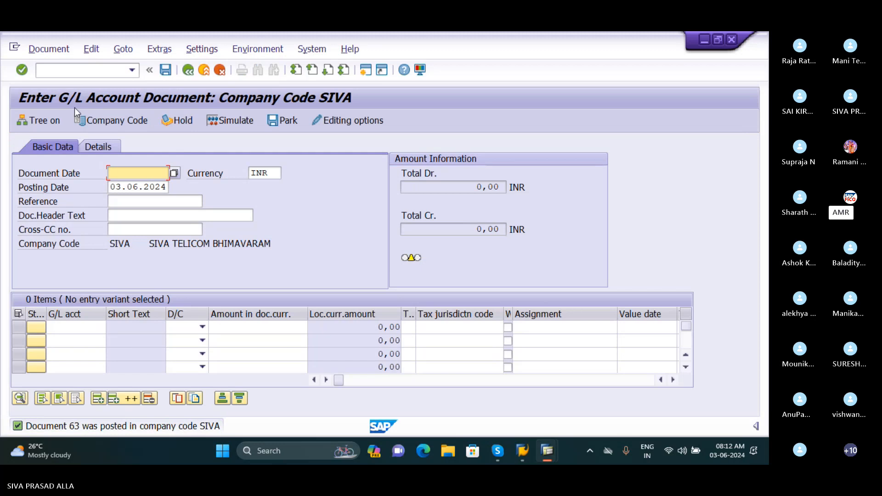
click(48, 48)
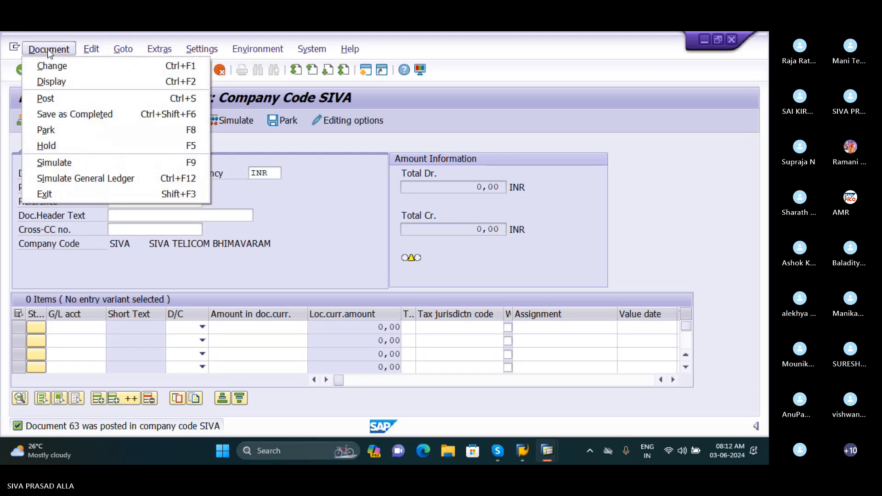
click(62, 81)
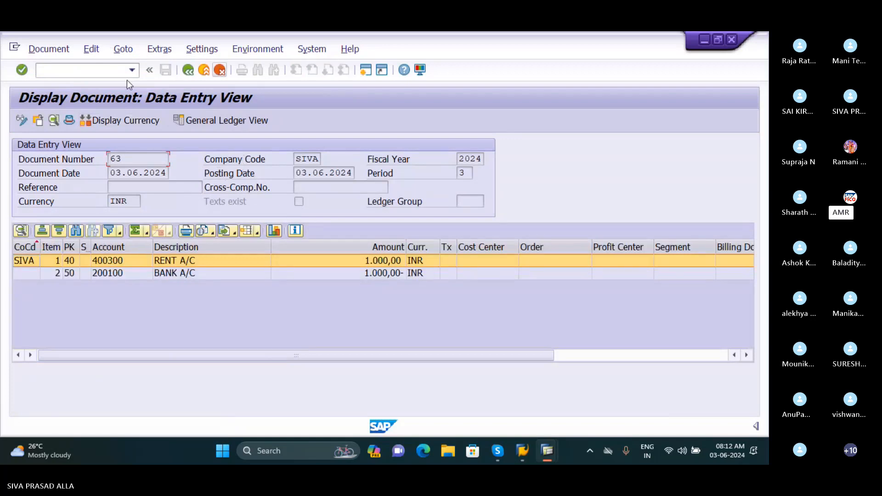
Open the Currency Exchange Rates table with transaction code /NOB08
click(87, 71)
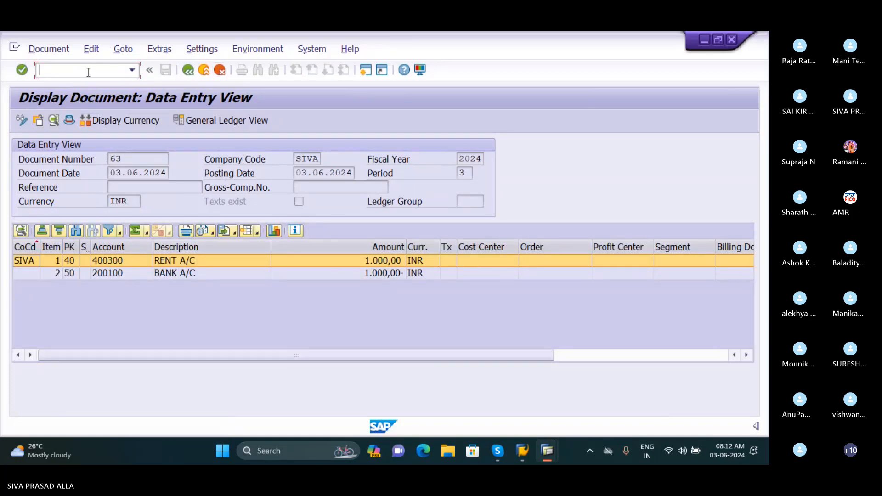
text(/NO)
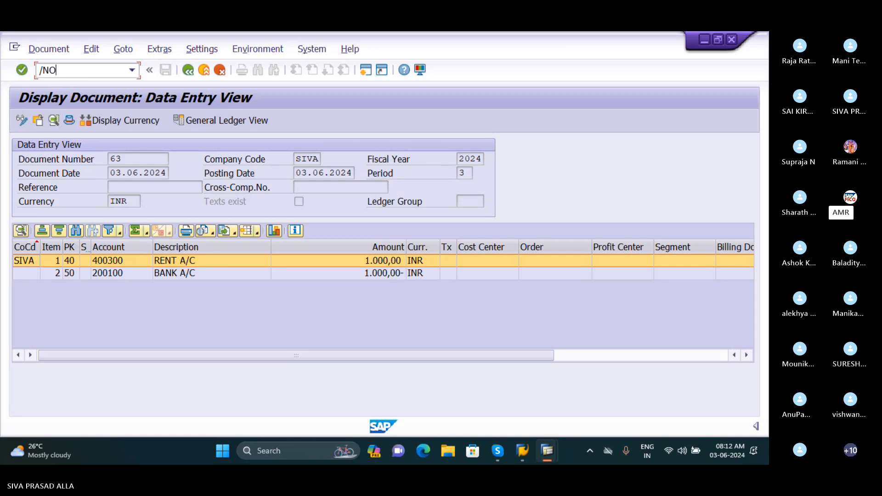
text(B08)
key(Return)
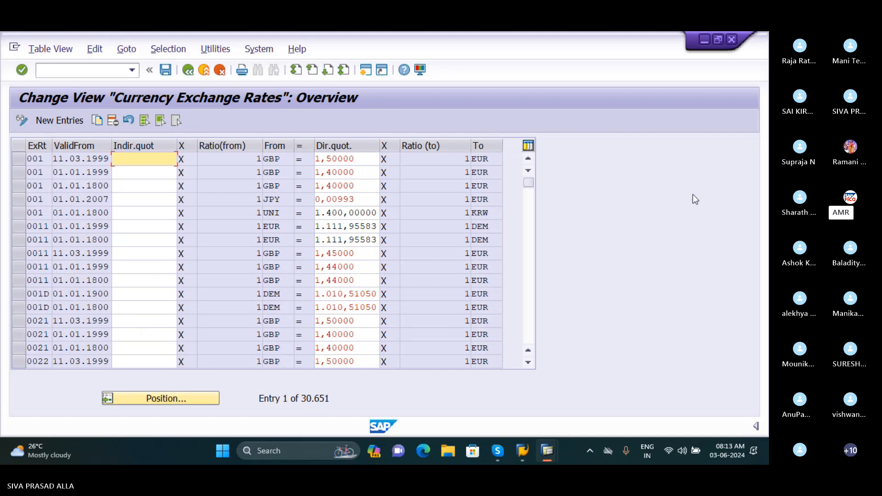
Minimize the SAP windows and open the Word document 03.06.2024 from the desktop
click(703, 42)
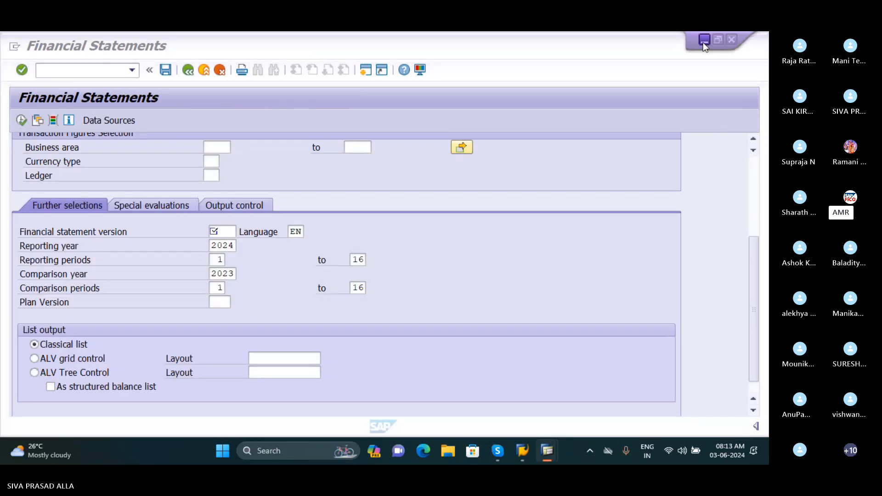
click(703, 42)
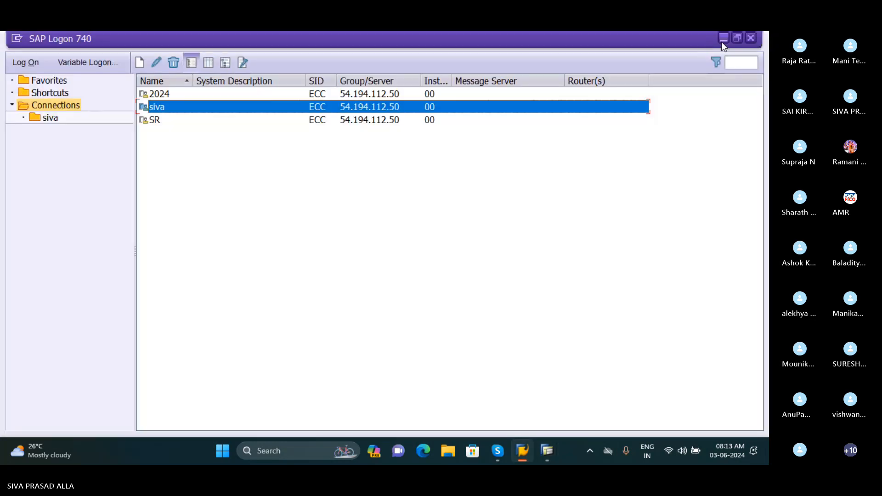
click(723, 39)
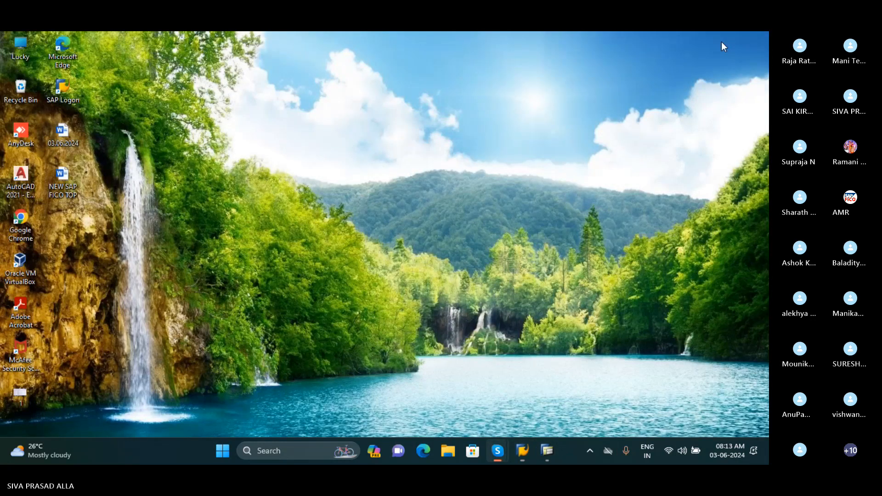
double_click(66, 144)
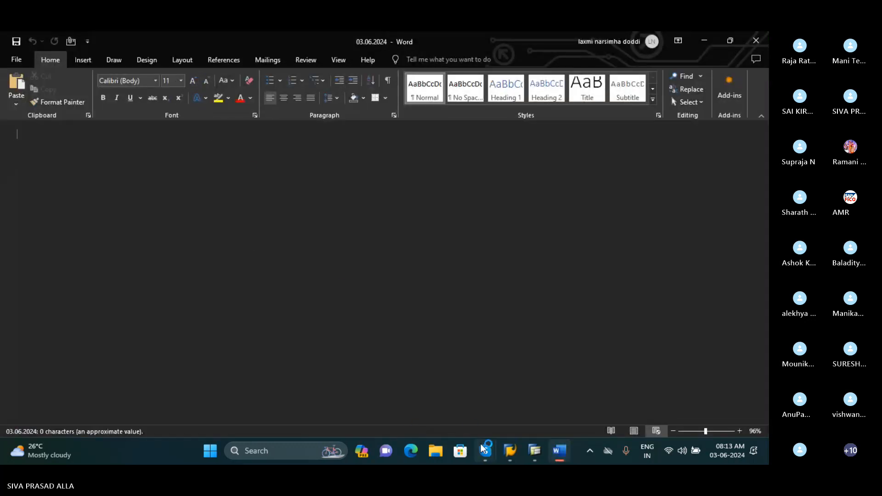
Toggle the microphone in the Skype call and return to the Word document 03.06.2024
mouse_move(485, 450)
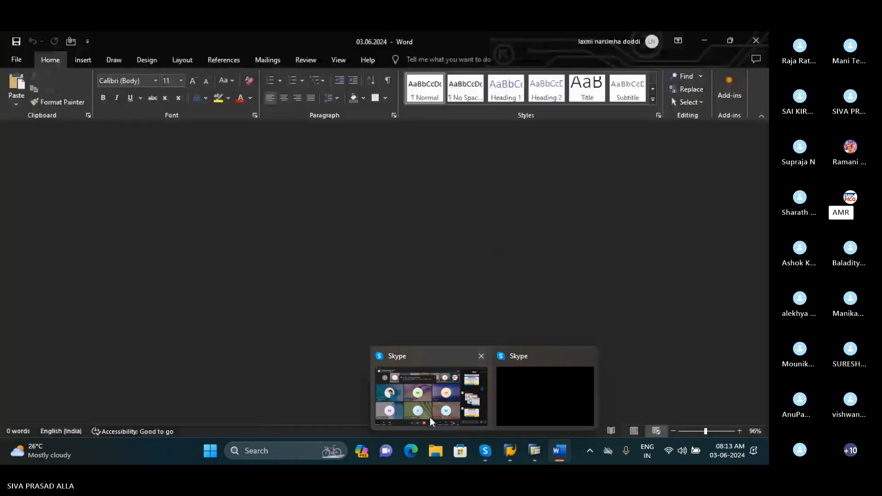
click(429, 417)
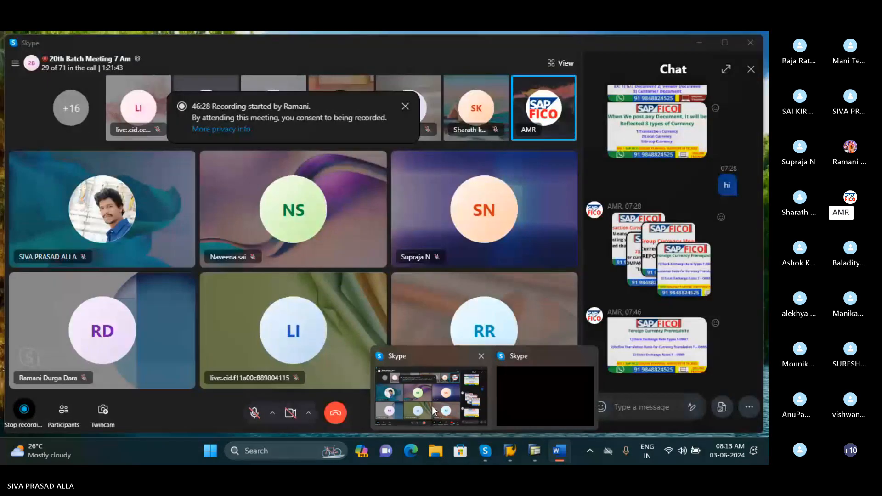
click(255, 414)
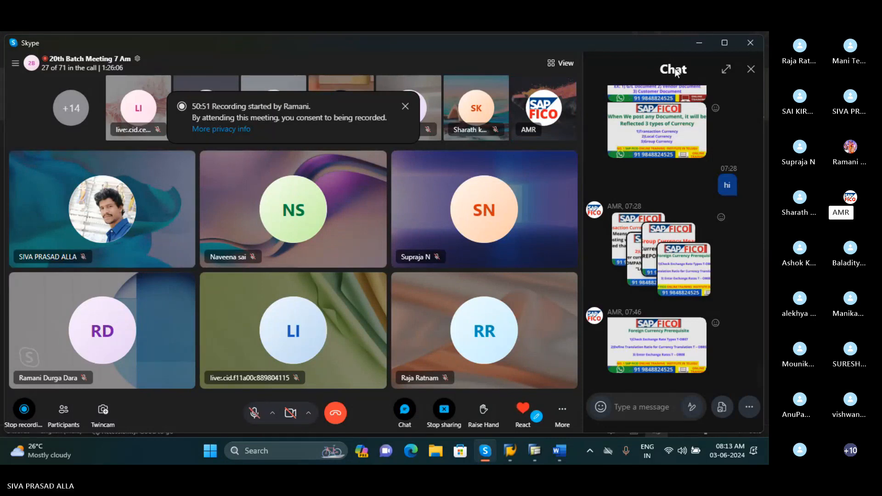
click(699, 42)
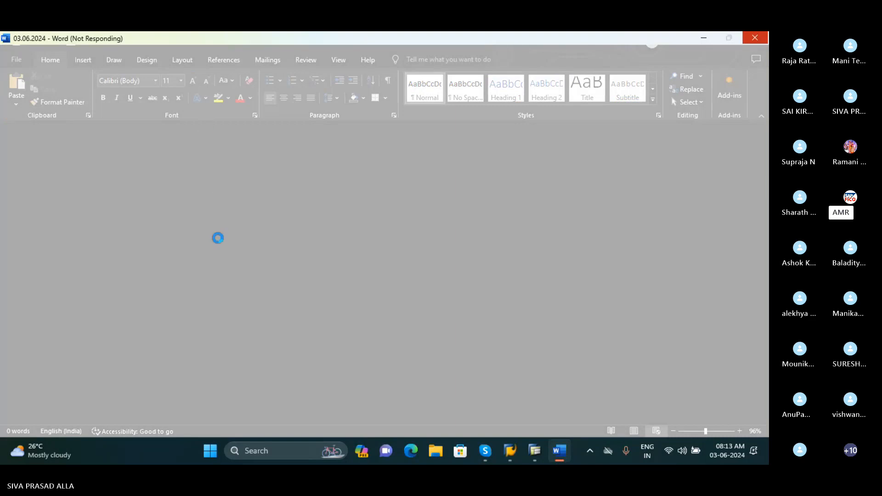
click(566, 454)
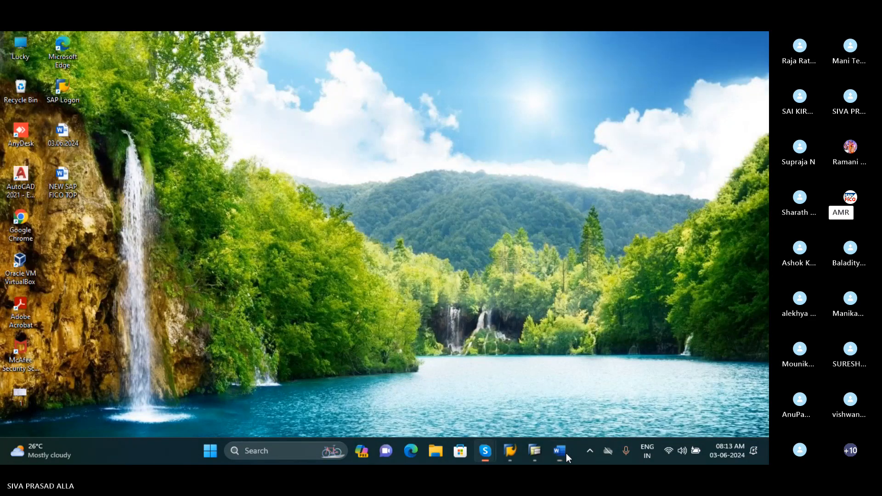
click(566, 453)
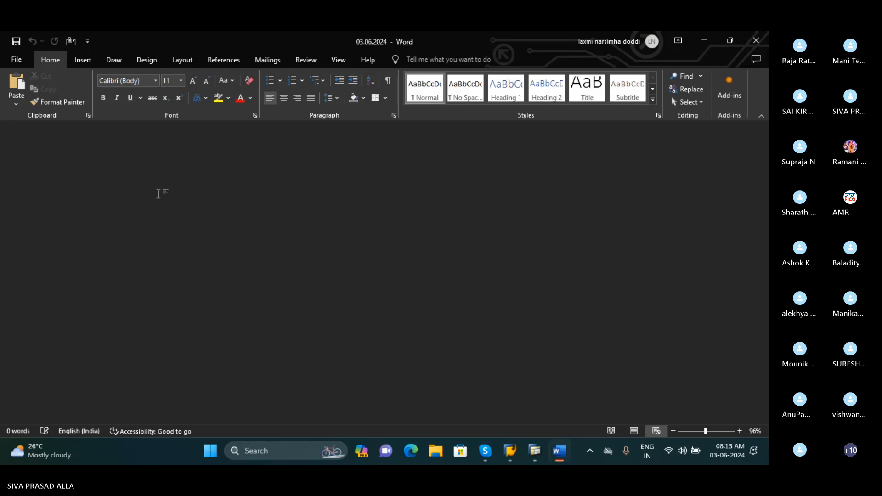
Increase the font size to 16 and start an indented new line in the blank document
click(195, 83)
click(194, 84)
click(195, 84)
key(Return)
key(Tab)
text(hO)
key(BackSpace)
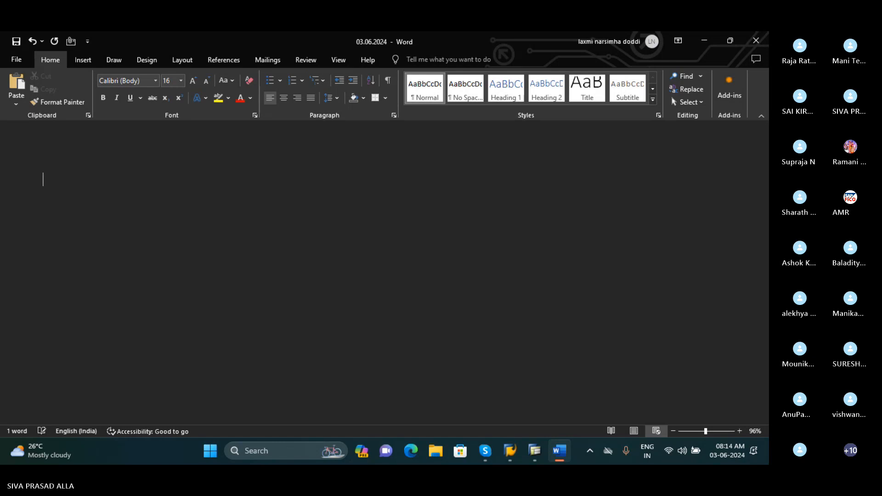
key(BackSpace)
Set the font size to 20 and write the heading "HOW TO MAINTENE EXCHANGE RATES IN REAL TIME PROJECT ?"
click(193, 81)
click(193, 81)
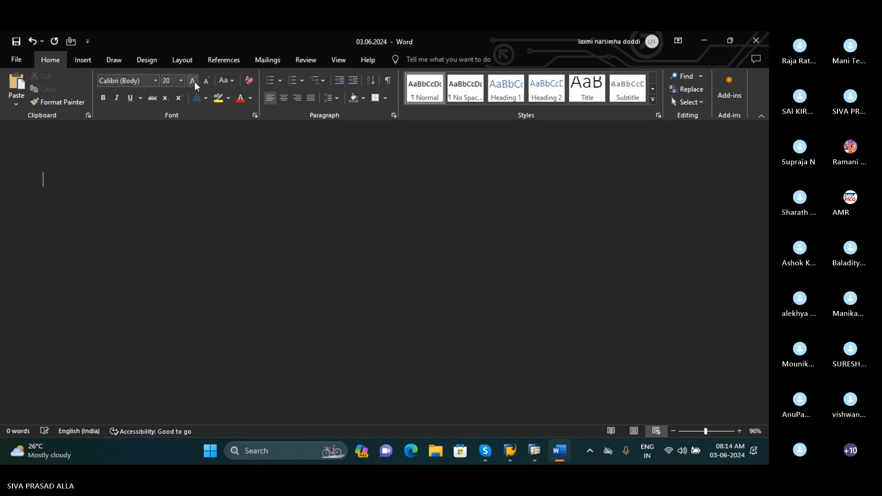
text(HO)
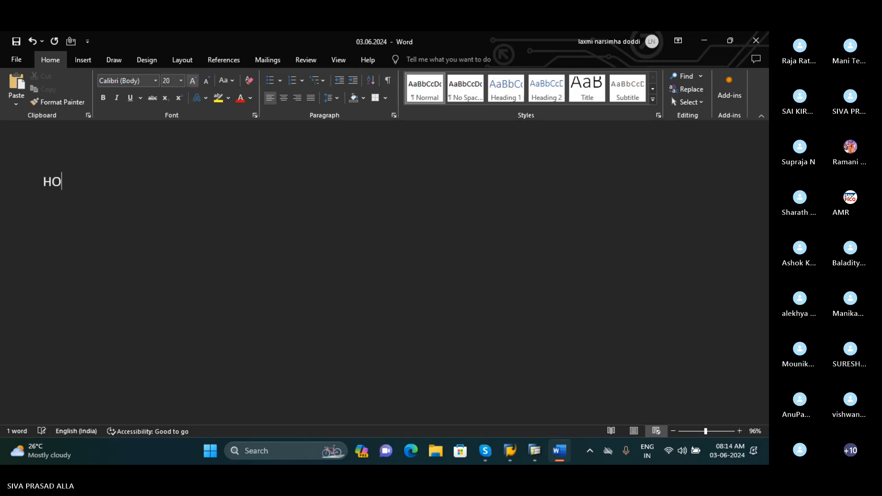
text(W TO MAI)
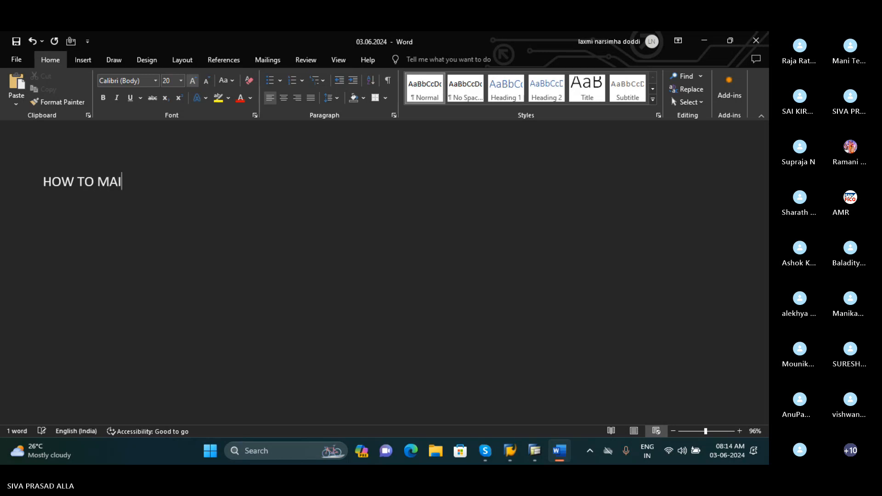
text(NEN)
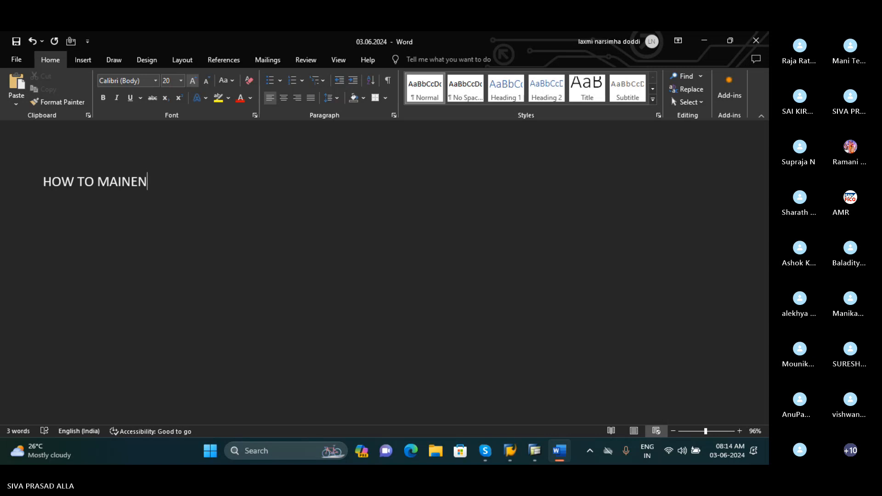
key(BackSpace)
key(BackSpace)
text(TENE)
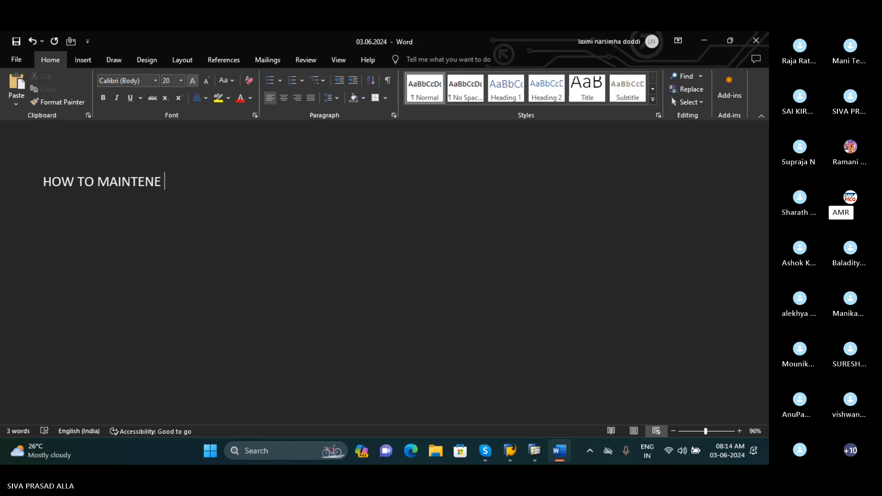
text(EX)
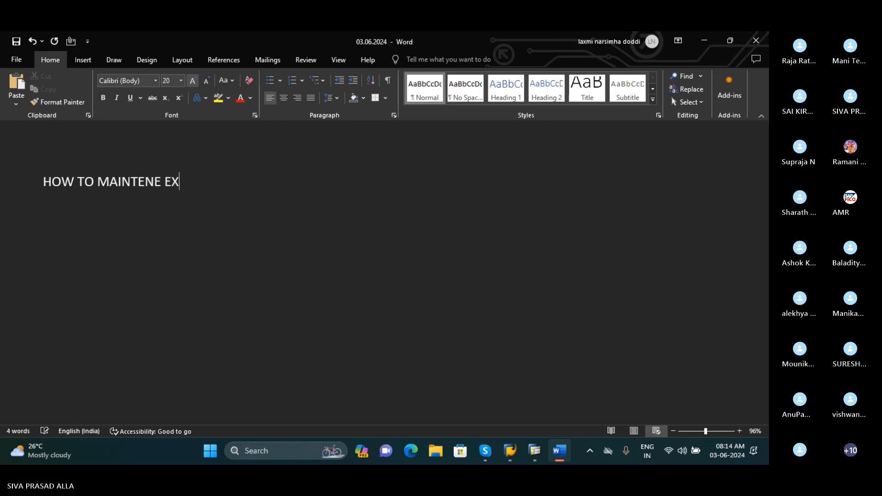
text(CHANGE RATES )
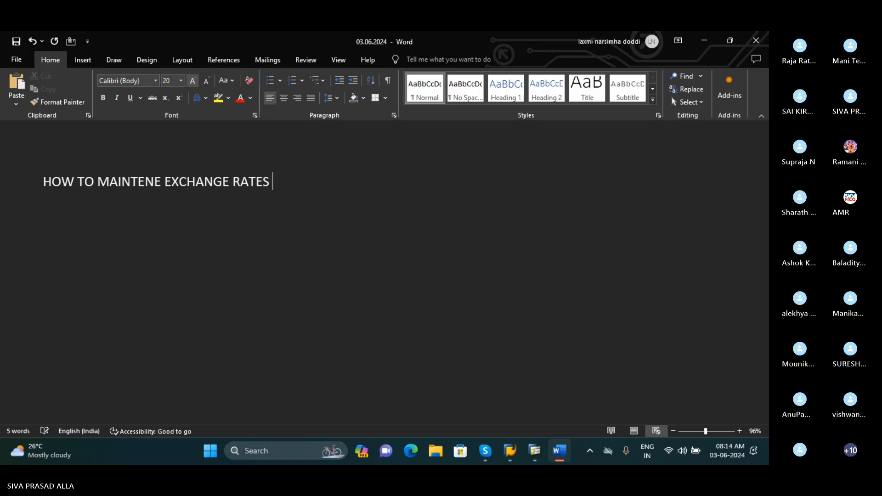
text(IN REAL)
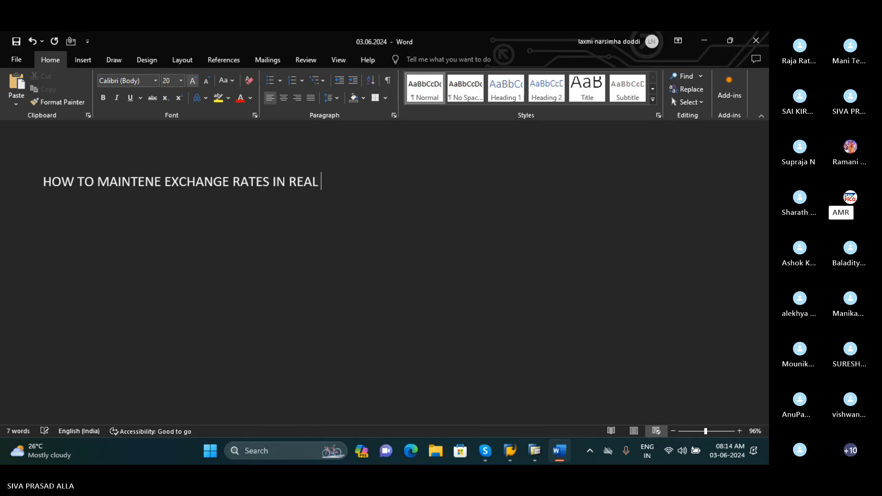
text( TIME PROJ)
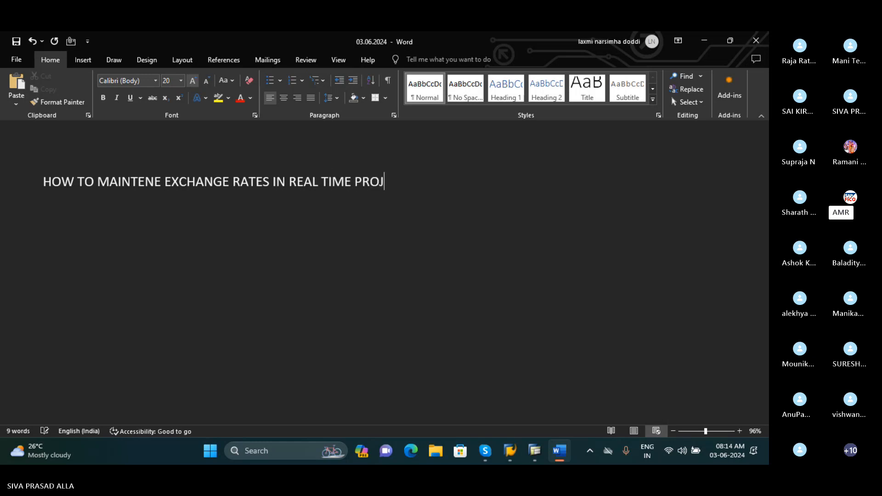
text(ECT ?)
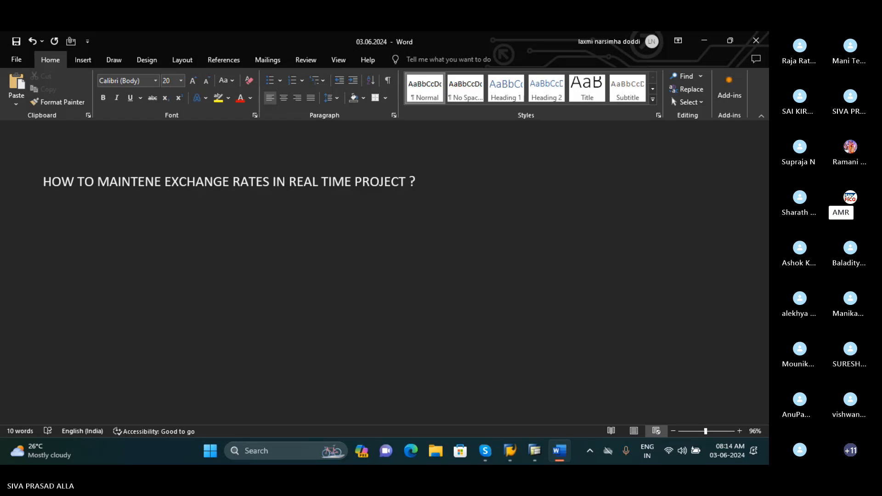
Add the indented line "HEAR MAINTENE EXCHANGE RATES WITH ABAP PROGRAM" below the heading and save the document
key(Return)
text(HEAR MAINTEN)
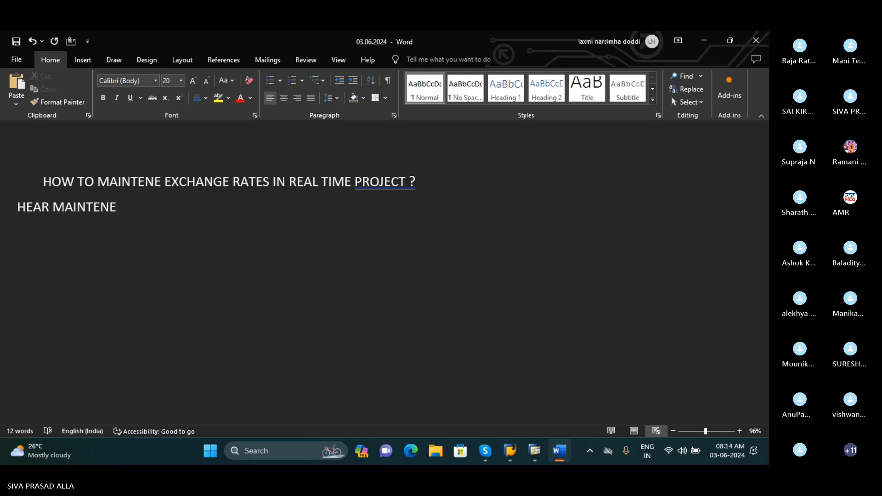
text(E EXCHANGE )
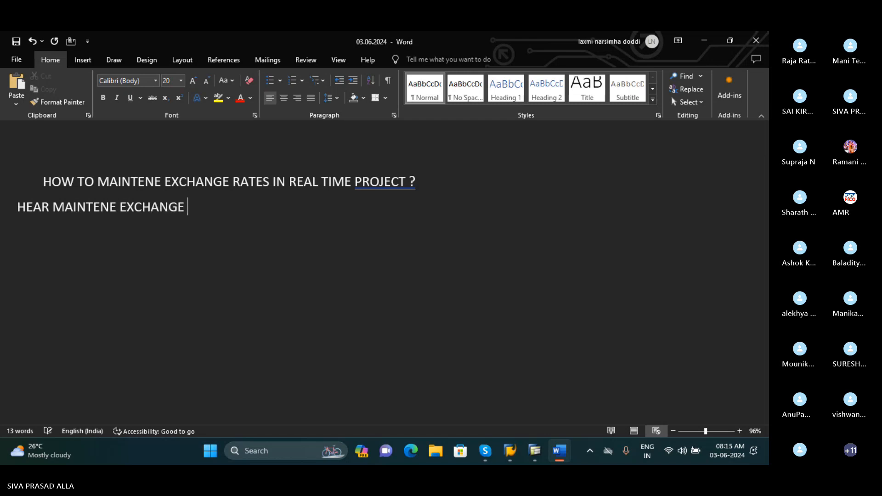
text(RATE)
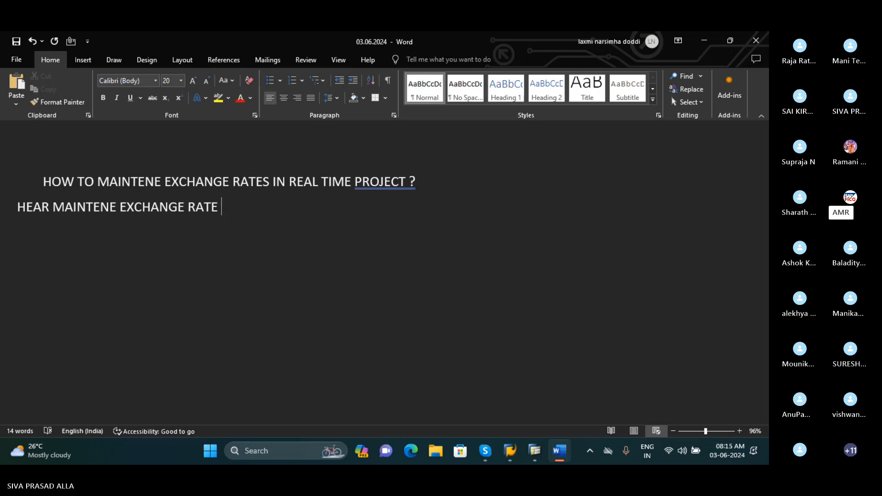
key(BackSpace)
text(S WI)
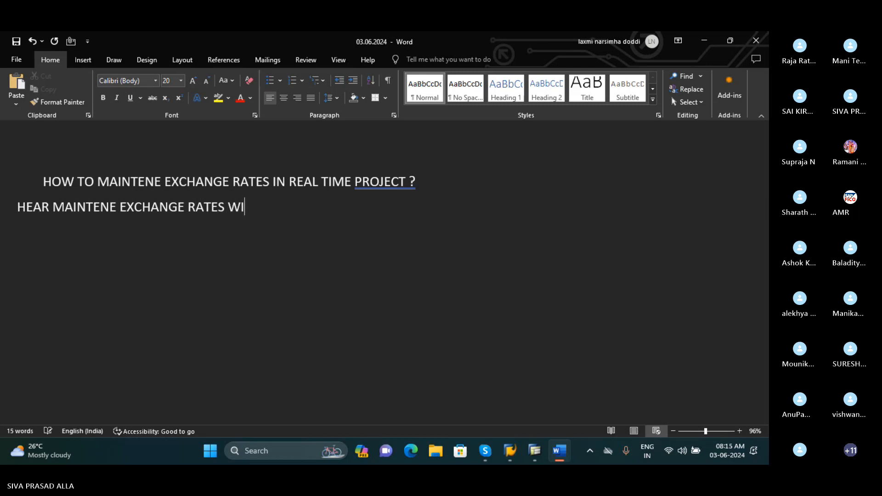
text(TH ABAP PROGRA)
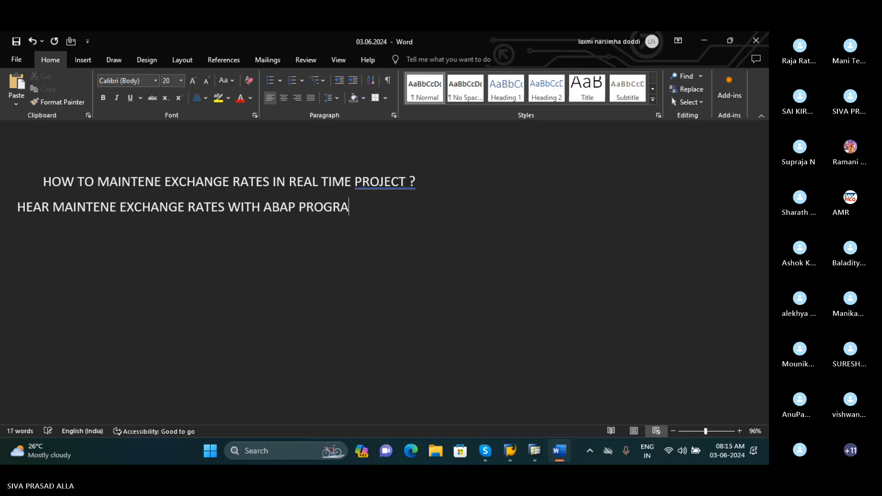
text(M)
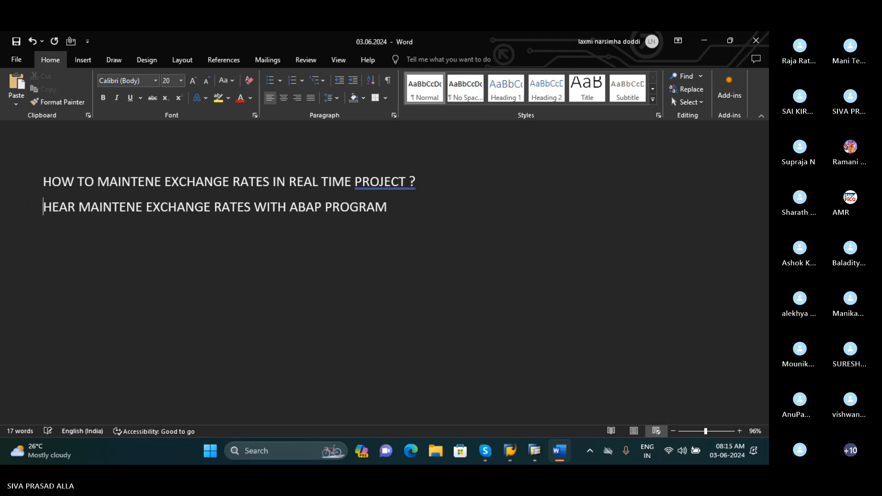
key(ctrl+s)
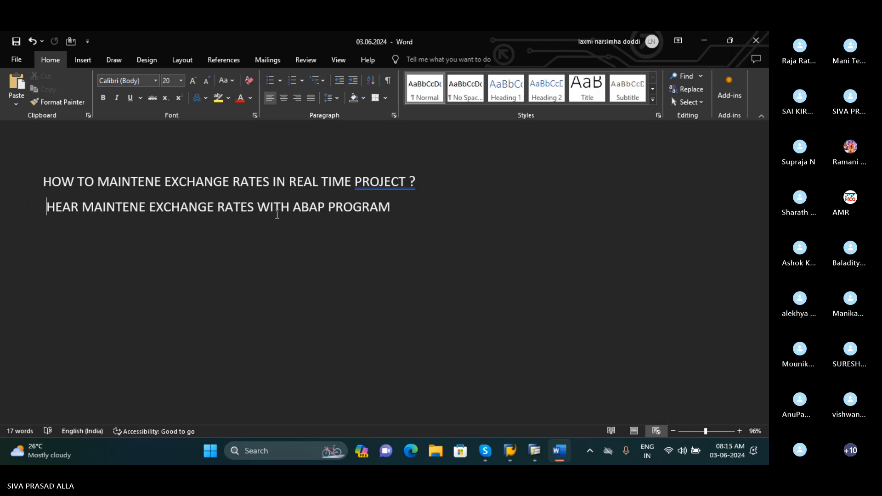
Insert the words "HELP OF" before "ABAP PROGRAM" in the second line
click(295, 206)
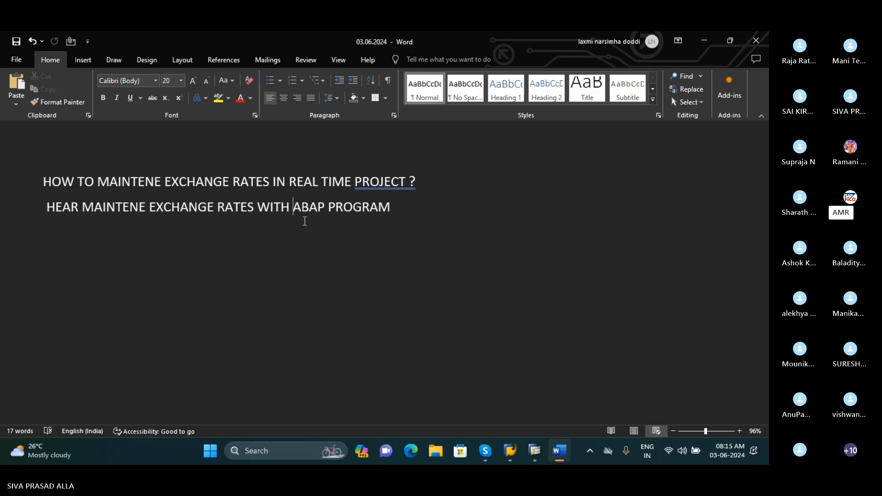
text(HELP)
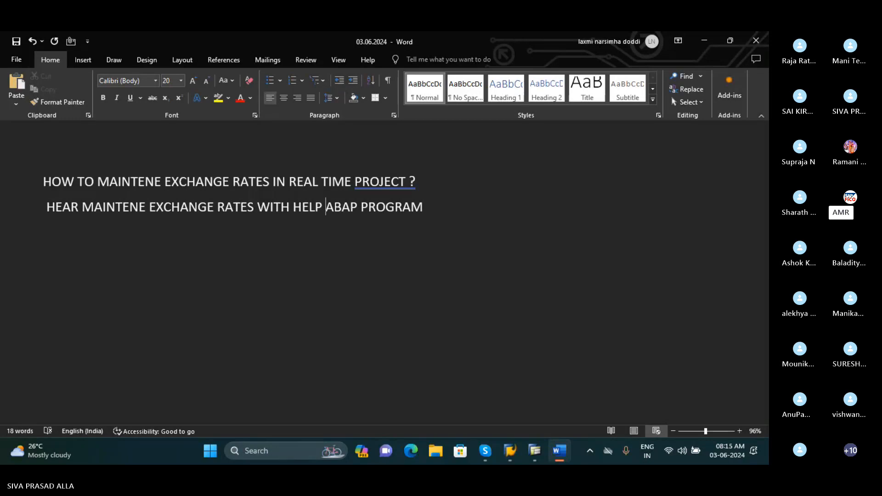
text( OF)
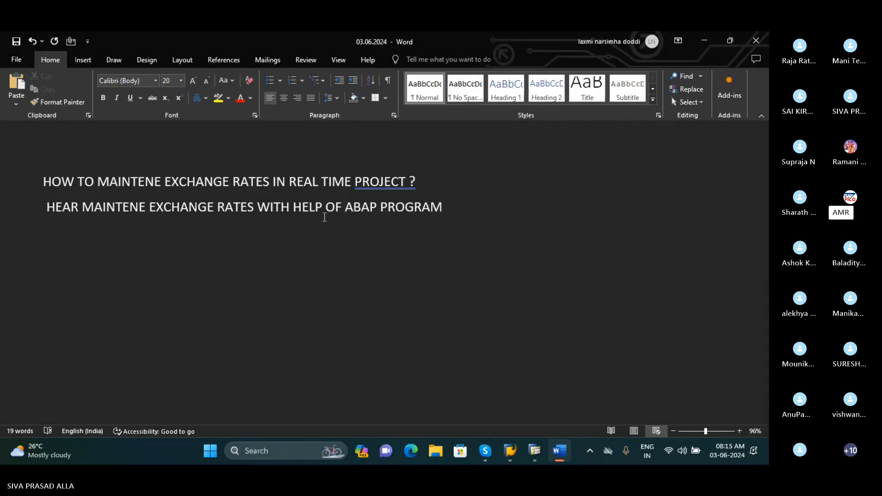
Add a third line reading "ABAP CONSULOTENT WELL RIGHT A PROGRAM BASED ON THE CLIENT RECUREMENT" and save the document
click(448, 209)
key(Return)
text(ABAP CO)
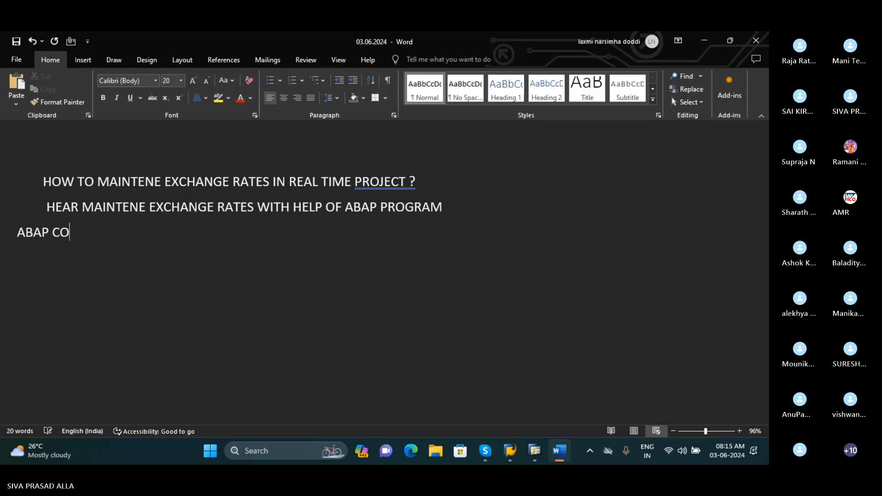
text(NSUL)
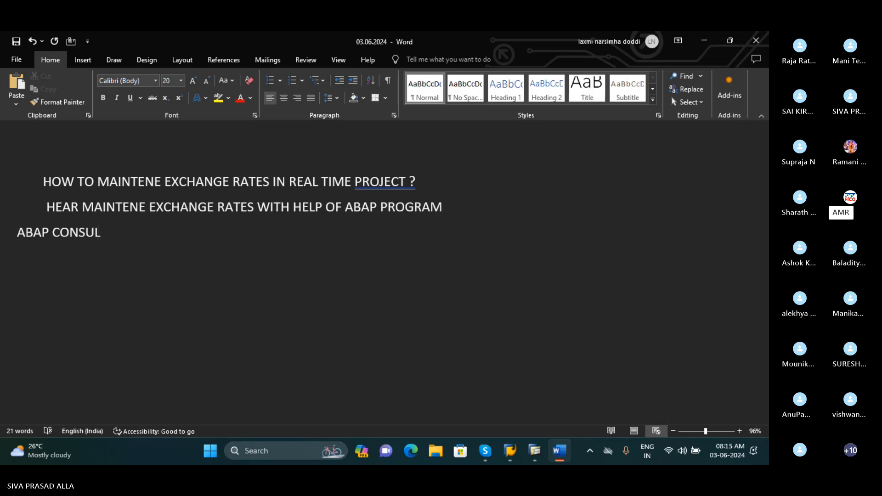
text(OTENT WELL)
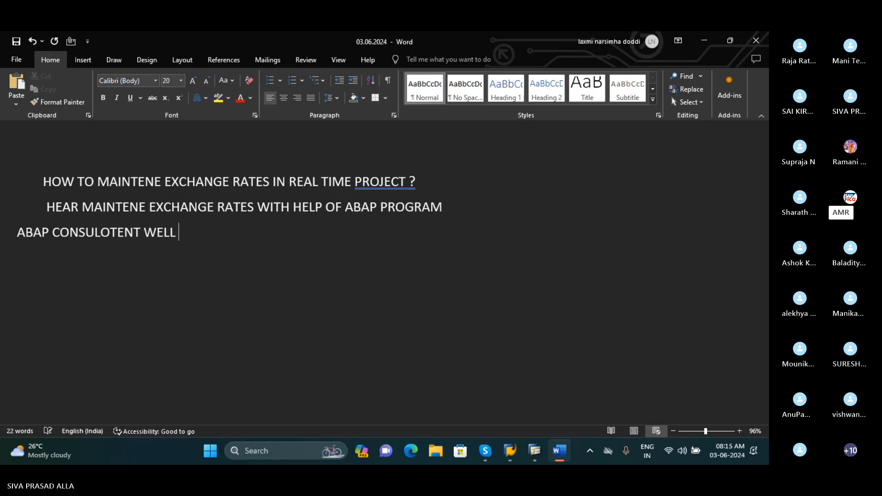
text( RIGHT A PRO)
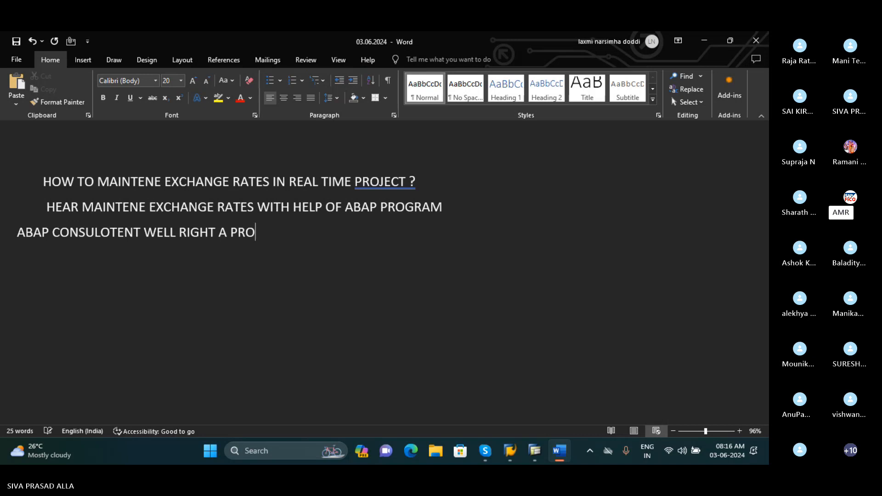
text(G)
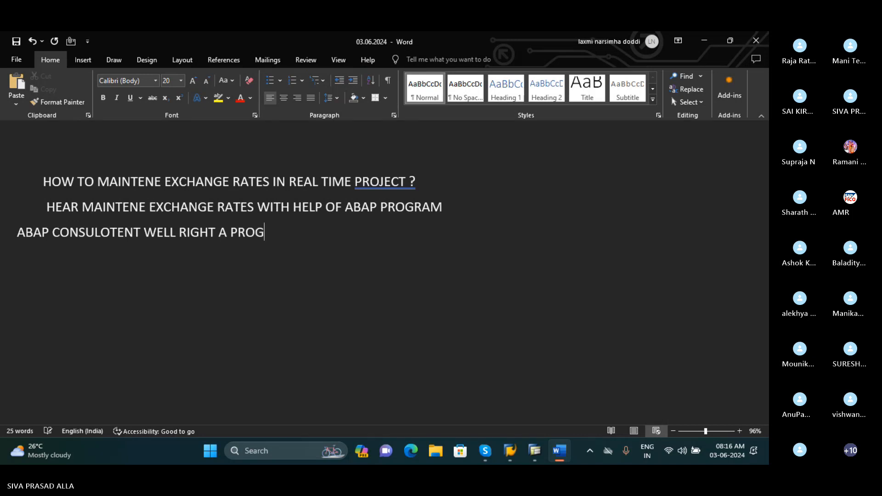
text(RAM B)
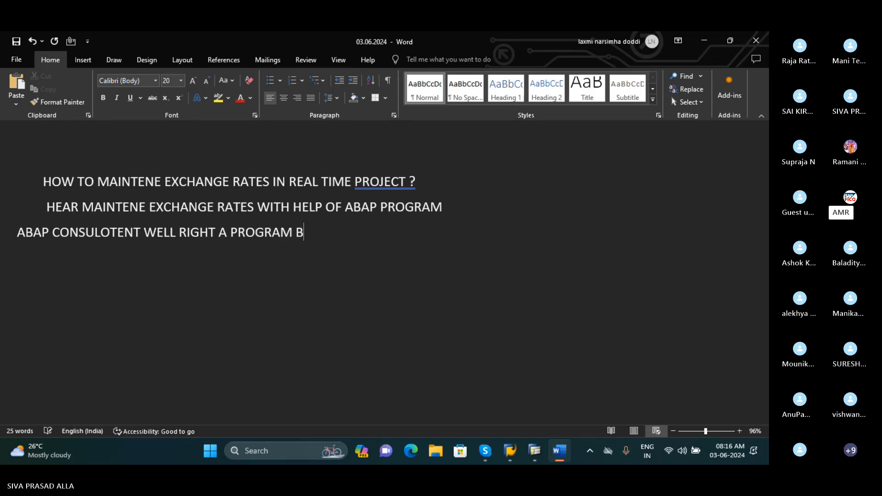
text(ASED ON THE )
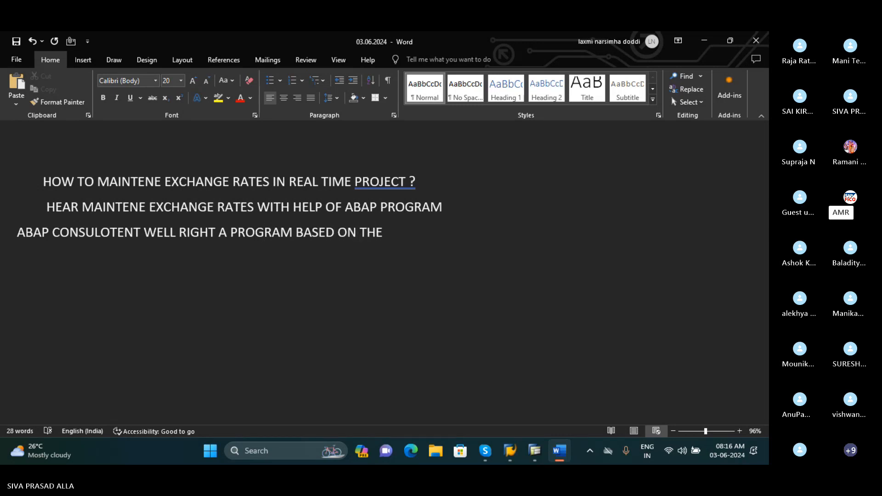
text(CLIENT RECURENT)
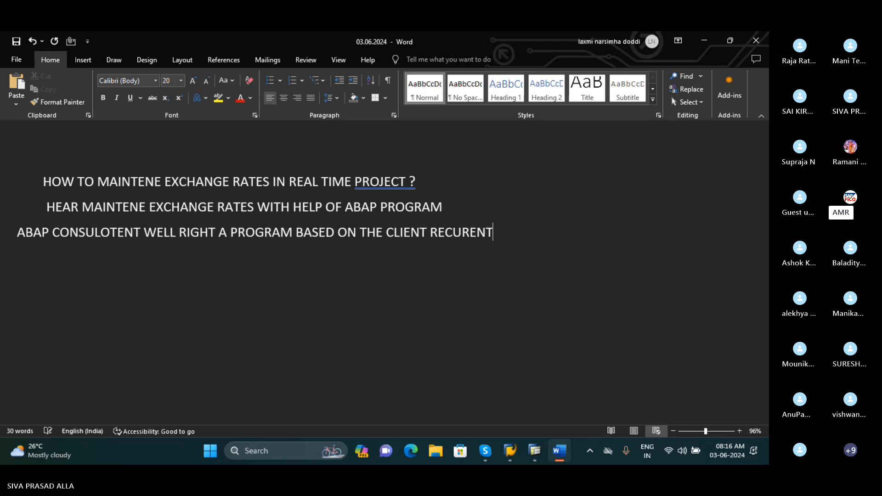
key(BackSpace)
key(BackSpace)
key(BackSpace)
key(BackSpace)
text(REMENT)
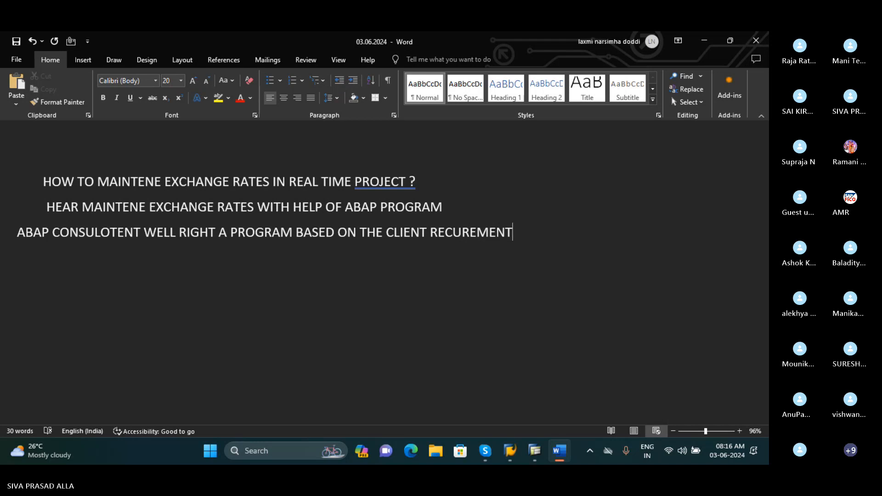
key(ctrl+s)
Add a fourth line reading "EXCHANG RATES WILL BE UPDATED AUTOMATICALLY ." below the ABAP consultant line
key(Return)
text(EXCHAN)
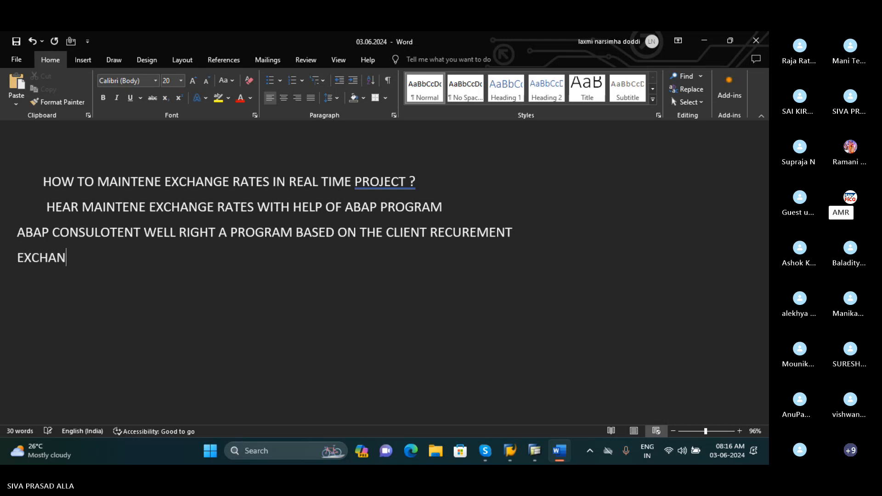
text(GE)
key(BackSpace)
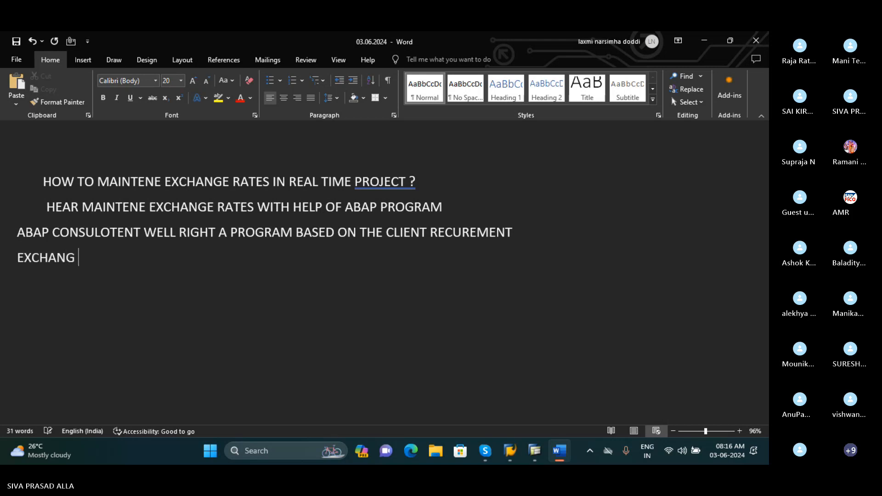
text(RATE)
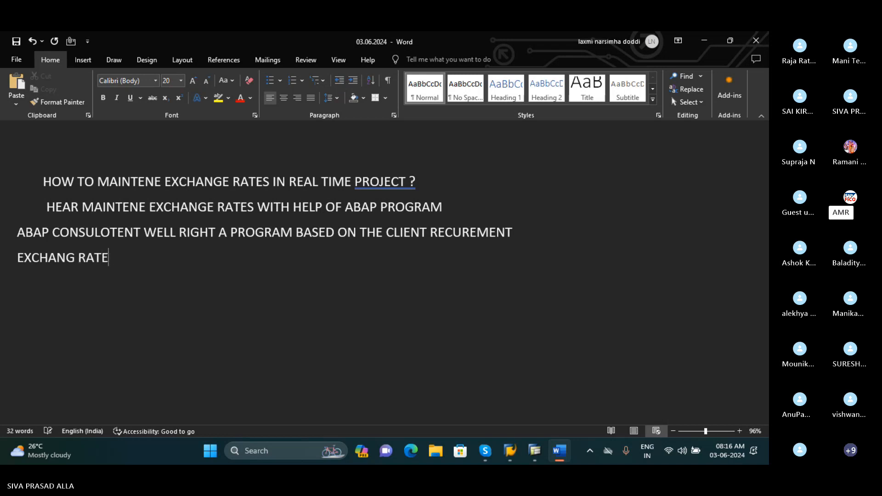
text(S W)
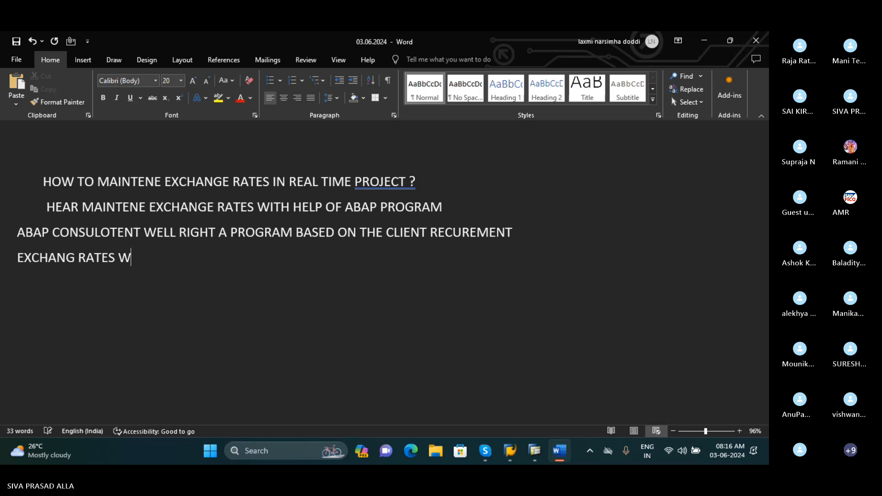
text(ILL BE)
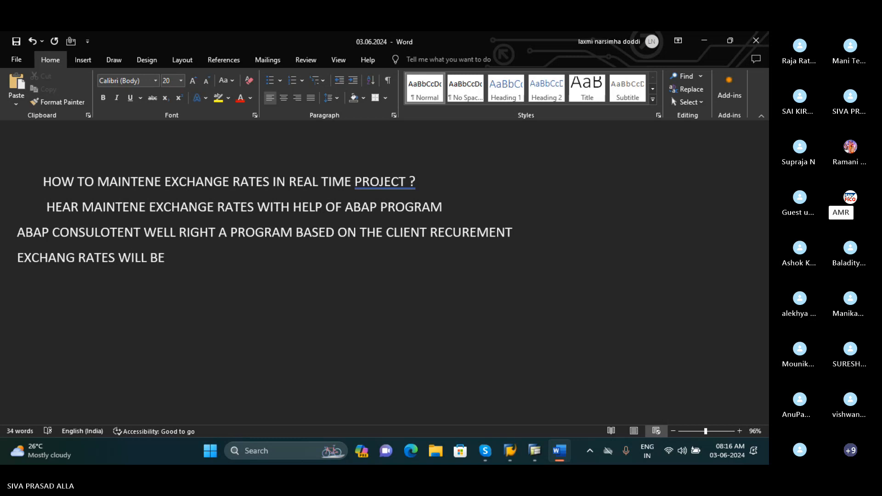
text( UPT)
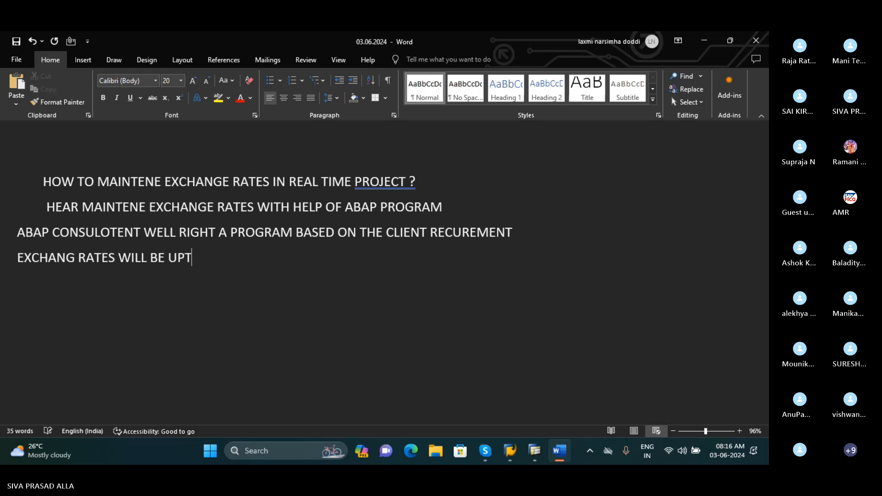
key(BackSpace)
text(DATED A)
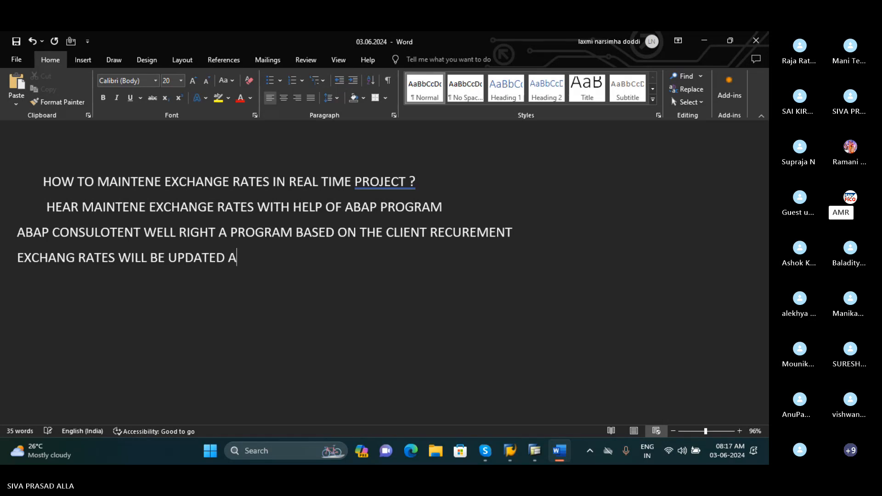
text(UTOMAT)
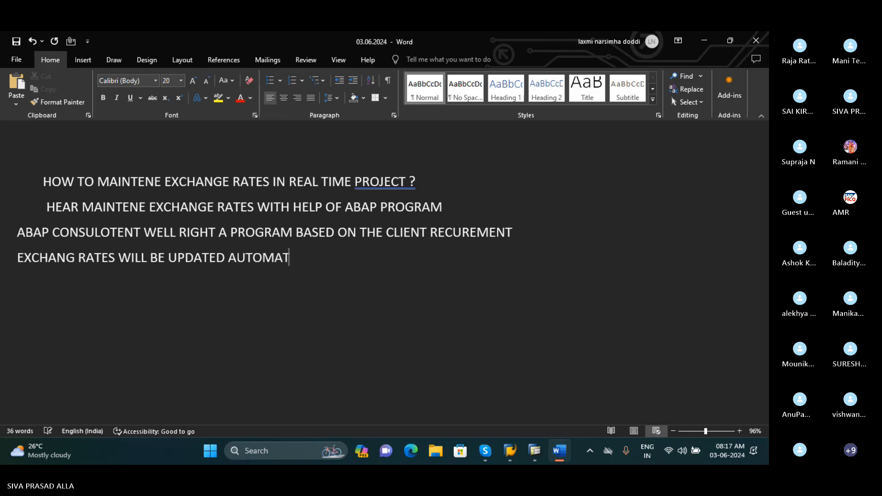
text(ICALLY)
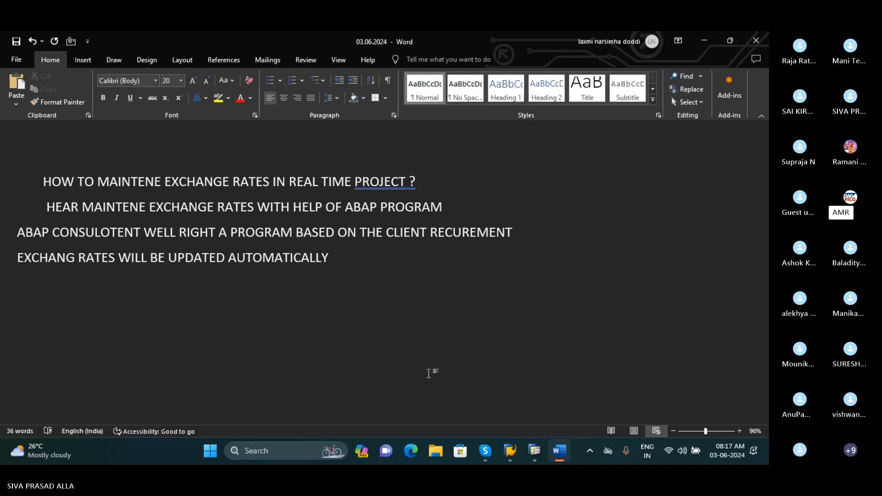
mouse_move(485, 450)
text(.)
Leave a blank line and start a paragraph reading "AS FUNCTIONAL CONSULOTENT WEEKLY ONCE, MONTHLY ONCE NEED TO VERFIY EXCHNGE RATES TRANSCTIONS"
key(Return)
key(Return)
text(AS)
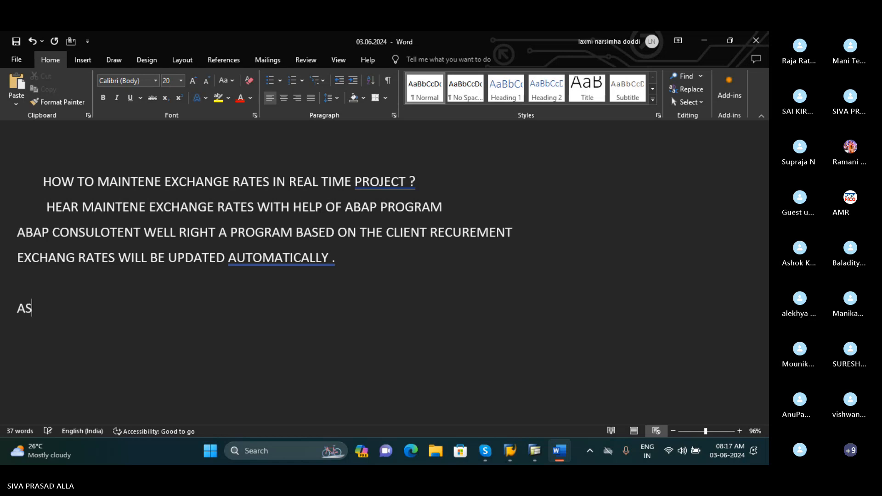
text( FUNCTIONAL )
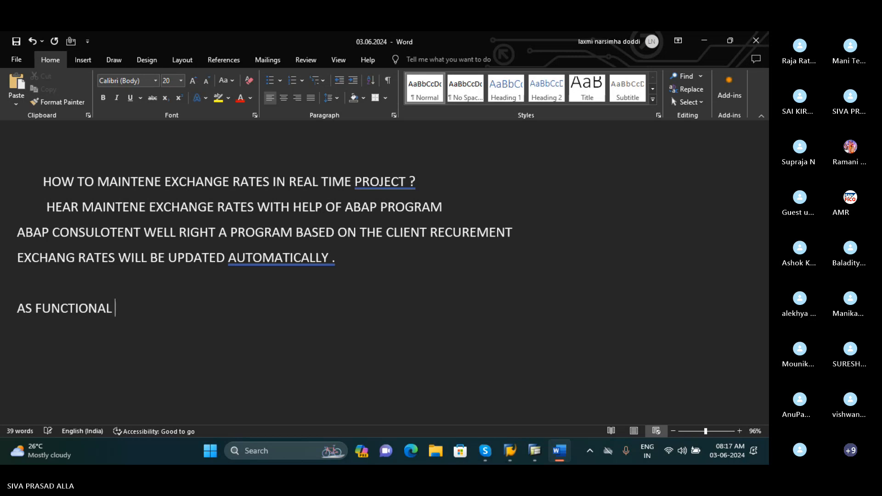
text(CONSULOTENT )
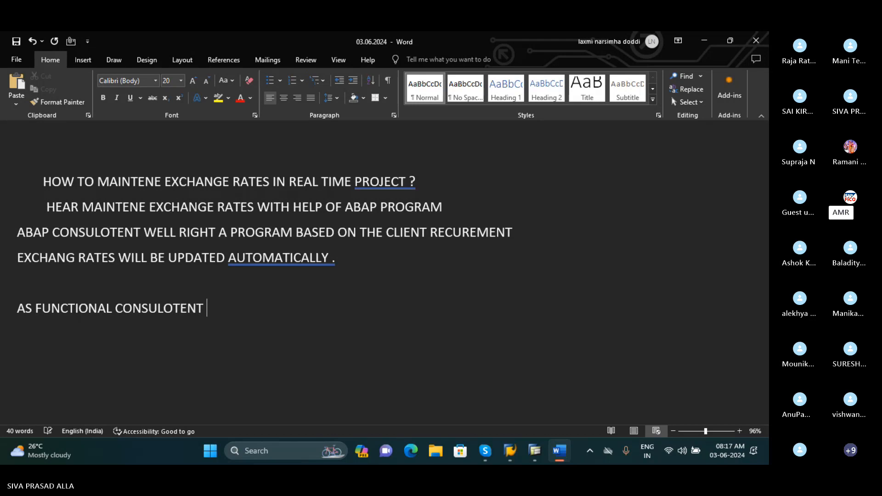
text(WEE)
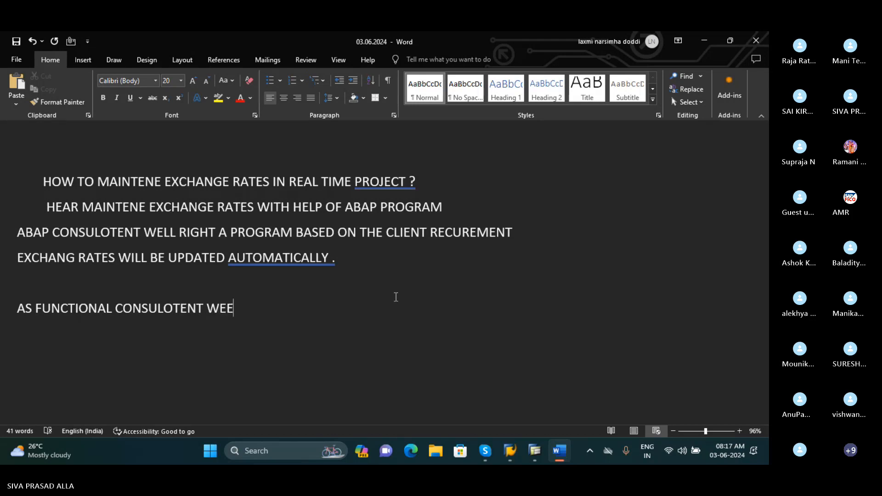
text(KLY ONCE)
key(BackSpace)
text(, )
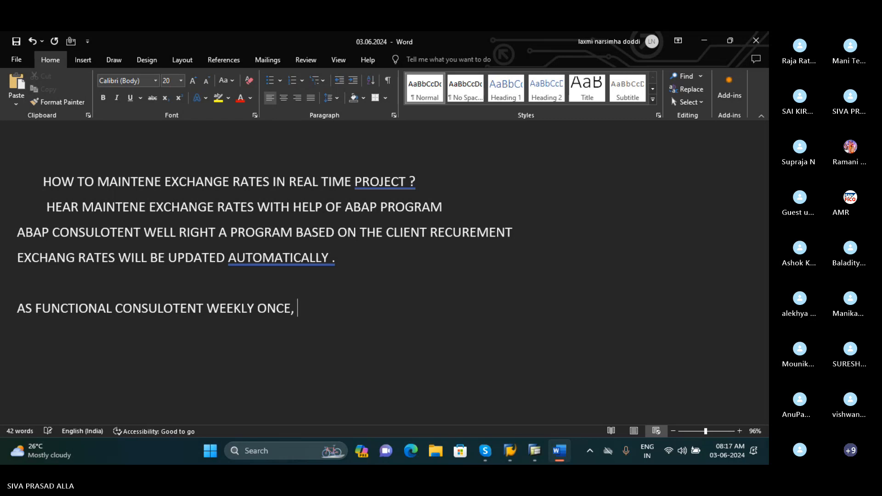
text(MONTHLY)
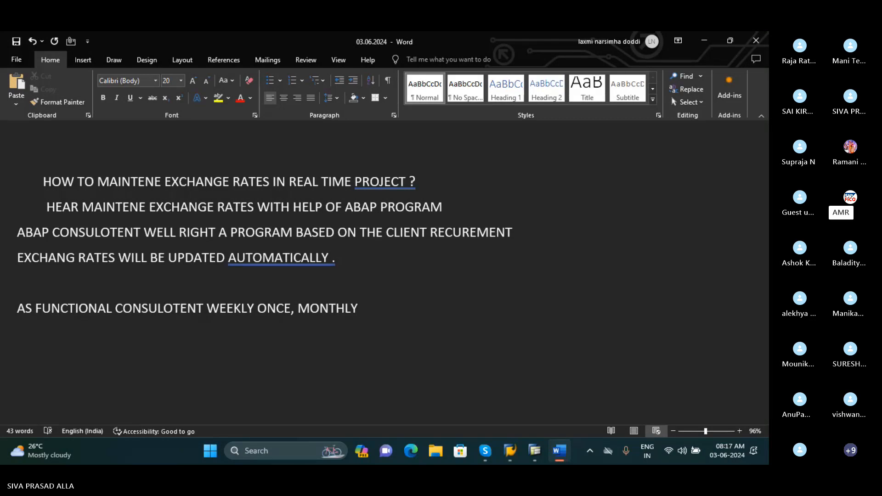
text( ONCE NEED )
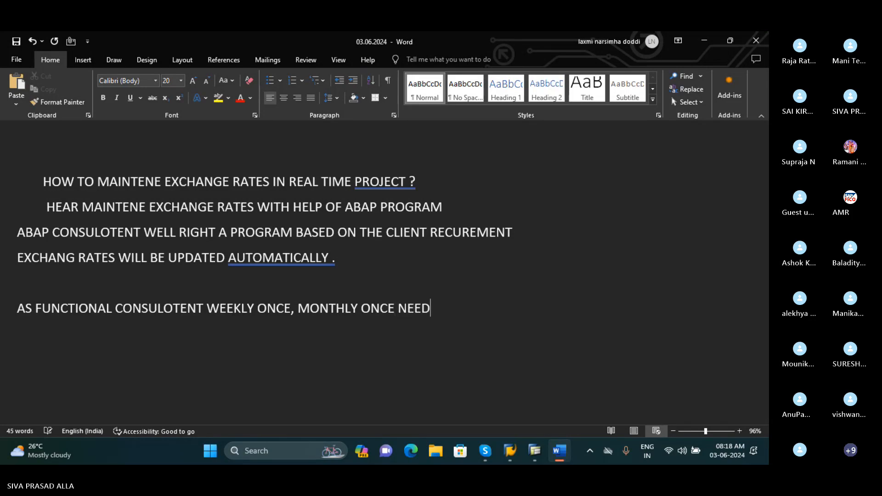
text(TO VERFIY E)
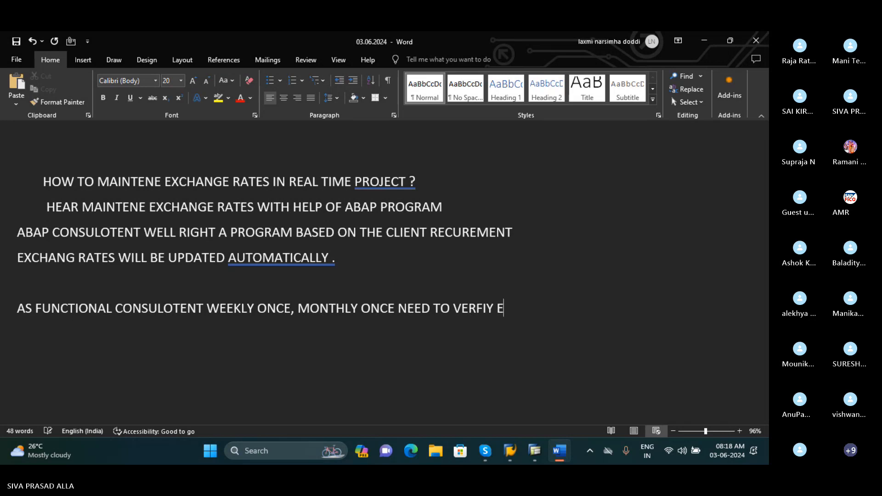
text(XCHNGE RA)
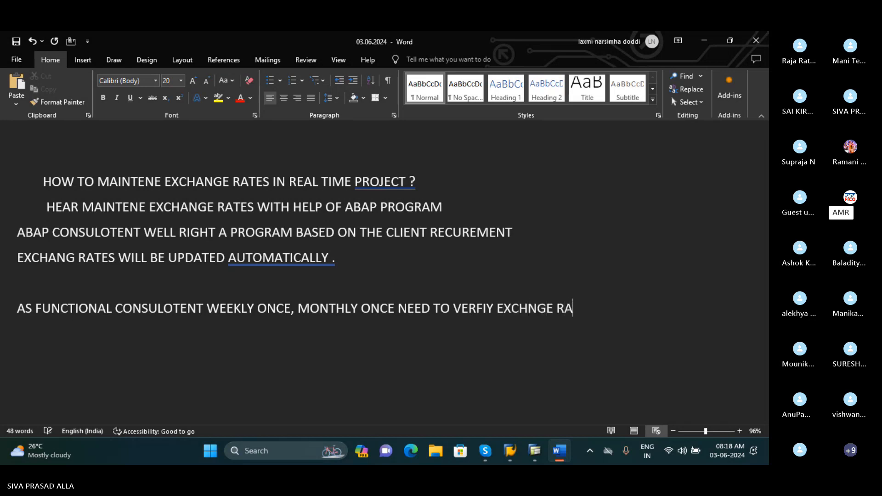
text(TES )
text(TR)
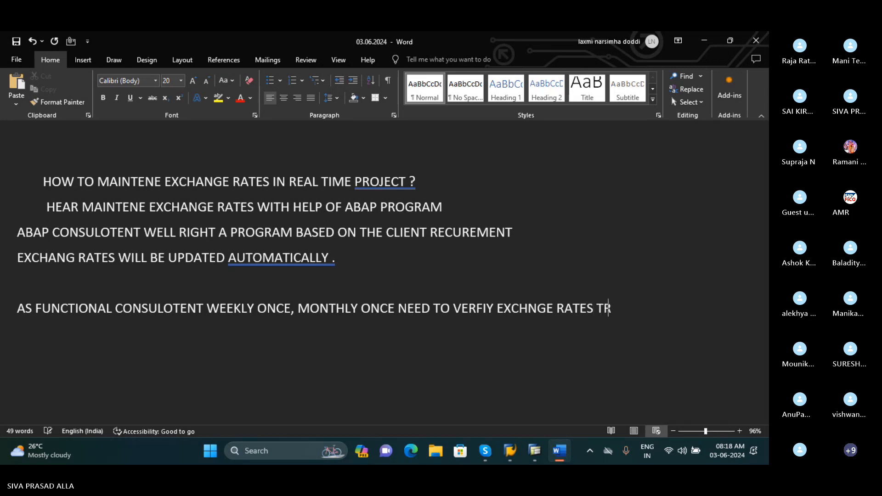
text(ANSCTIONS)
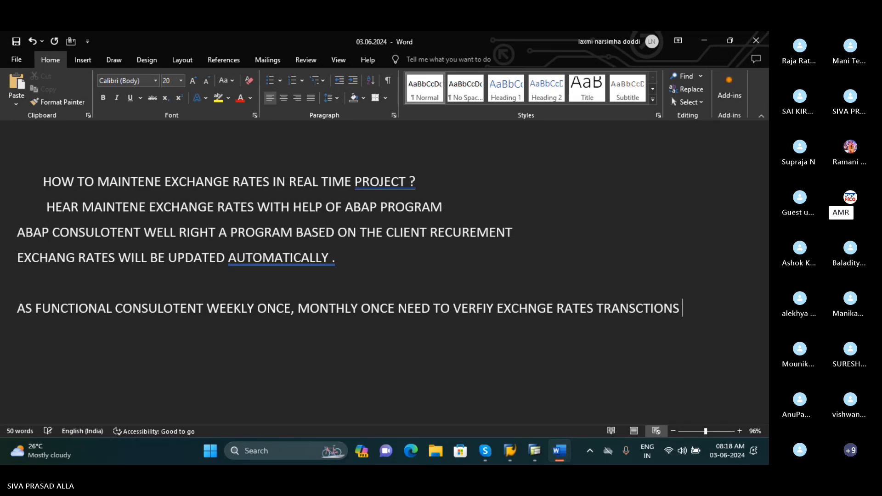
Complete the functional consultant paragraph with "IT IS UPDATED CORRECT OR WRONG."
text( IT IS UPDAT)
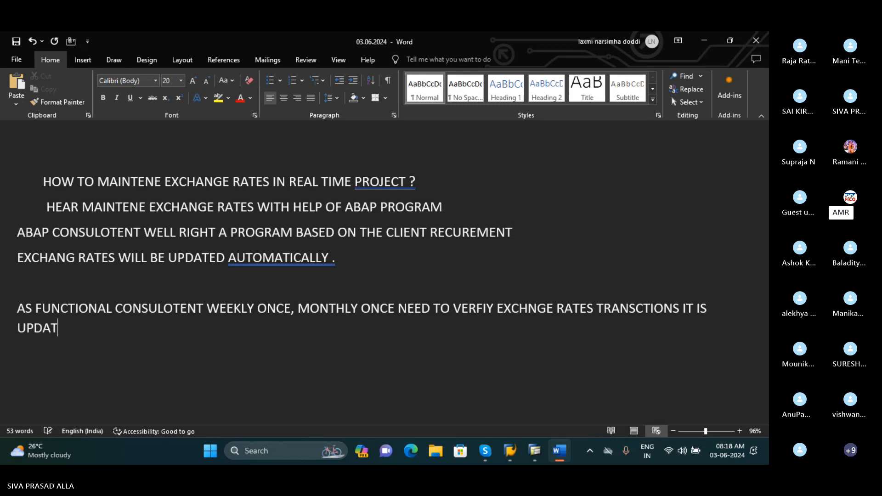
text(ED CORE)
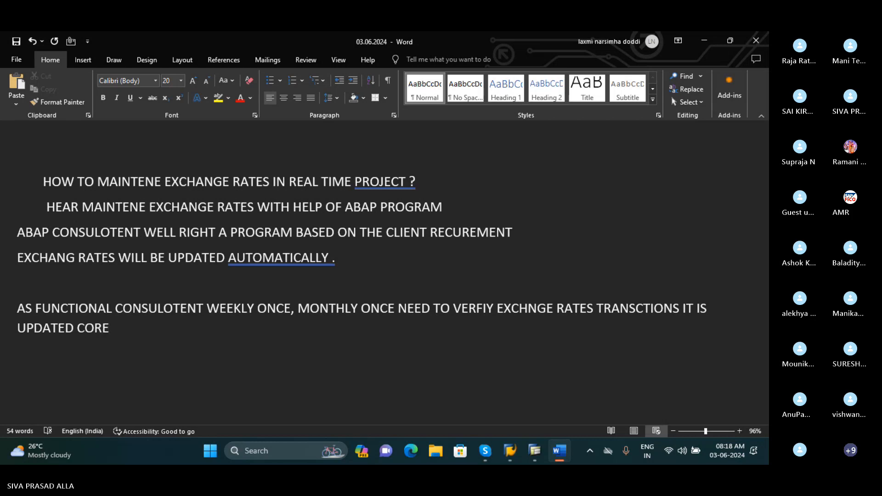
key(BackSpace)
text(RECT )
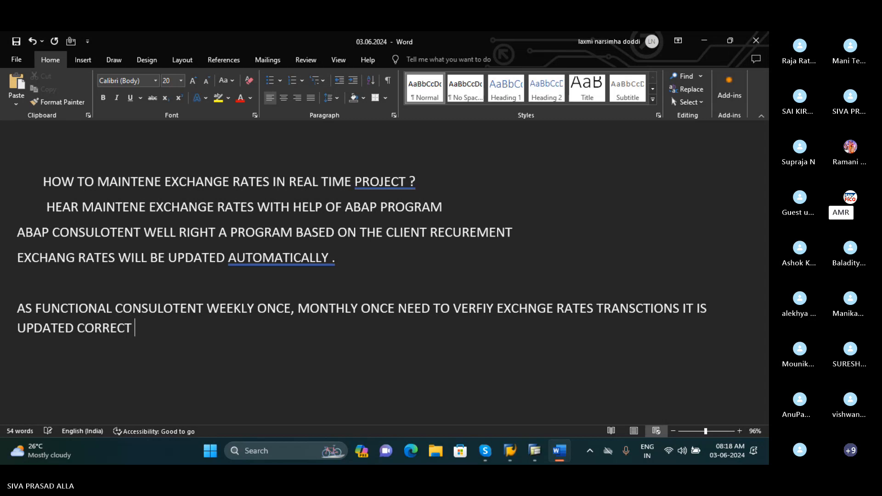
text(OR ERONG)
key(BackSpace)
key(BackSpace)
key(BackSpace)
key(BackSpace)
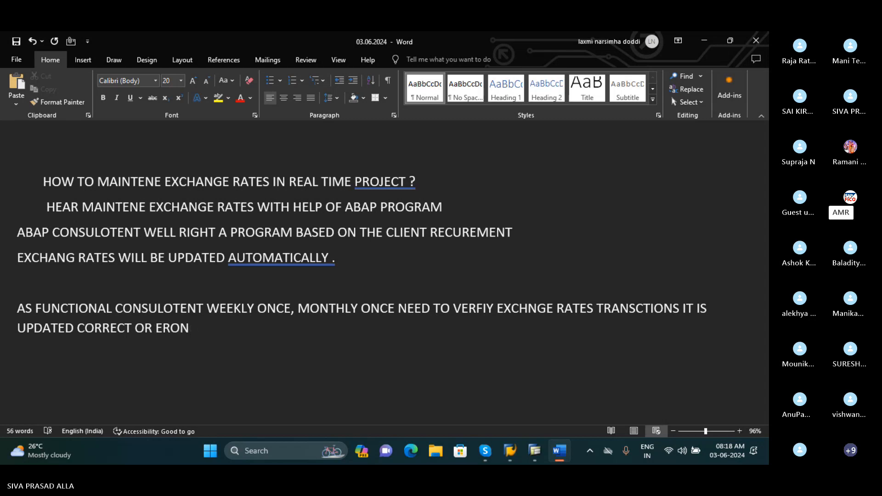
key(BackSpace)
text(W)
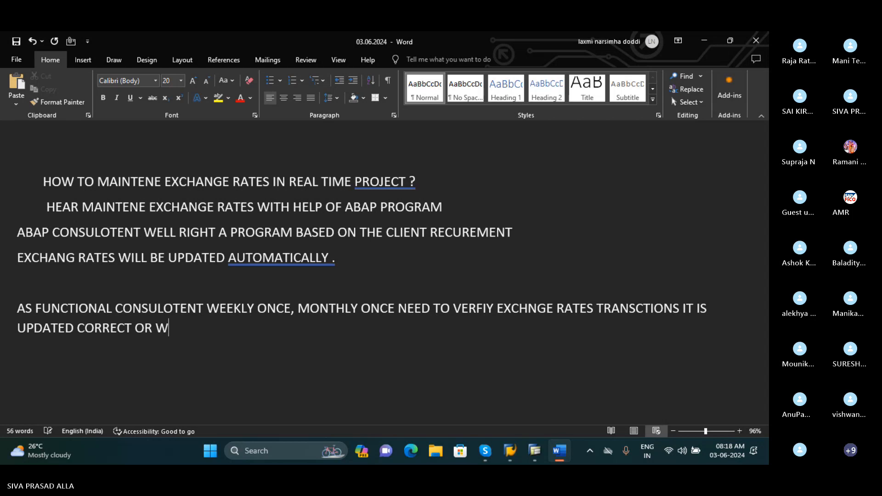
text(RONG.)
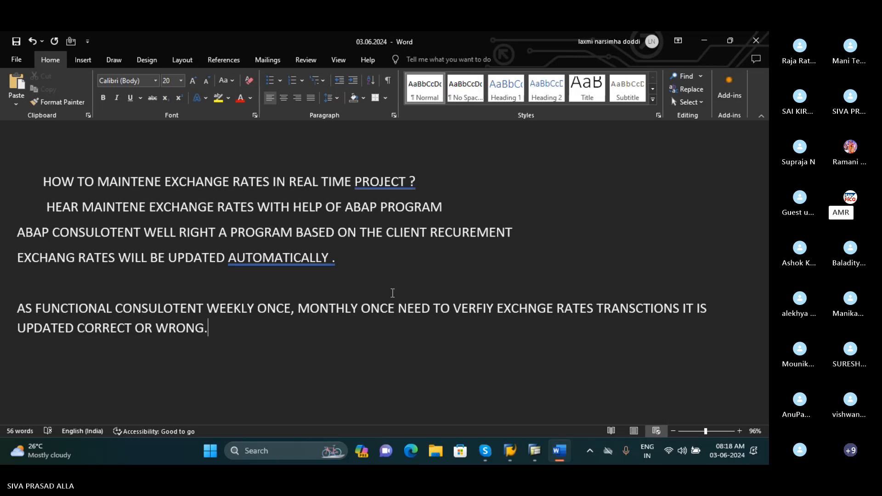
Extend the word "CORRECT" in the functional consultant paragraph to "CORRECTLLY"
key(Left)
key(Left)
key(Left)
key(Left)
key(Left)
key(Left)
key(Left)
key(Left)
key(Left)
key(Left)
key(Left)
key(Right)
text(LLY)
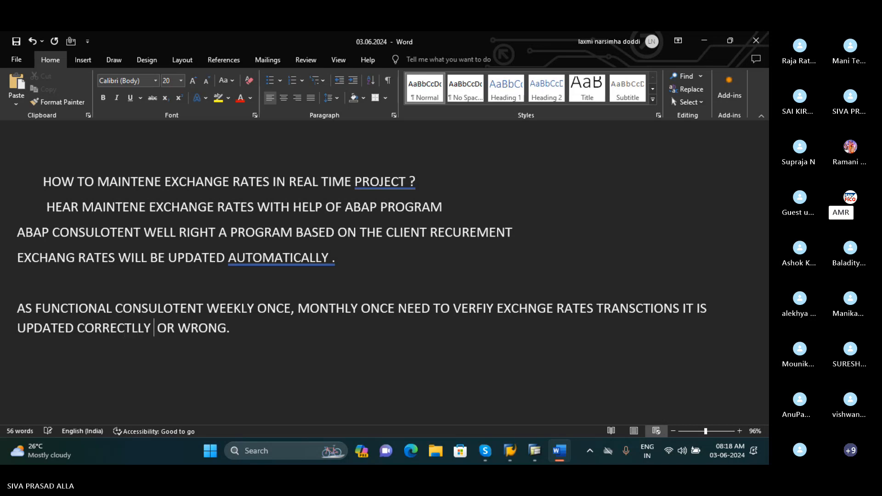
Start a slightly indented line below the functional consultant paragraph reading "IF YOU CAN MISTAKE ON THE"
click(237, 332)
key(Return)
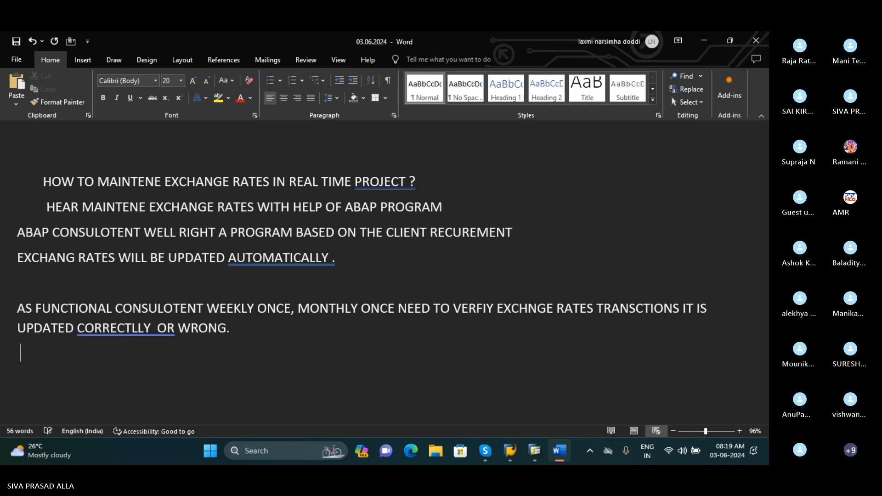
text(I)
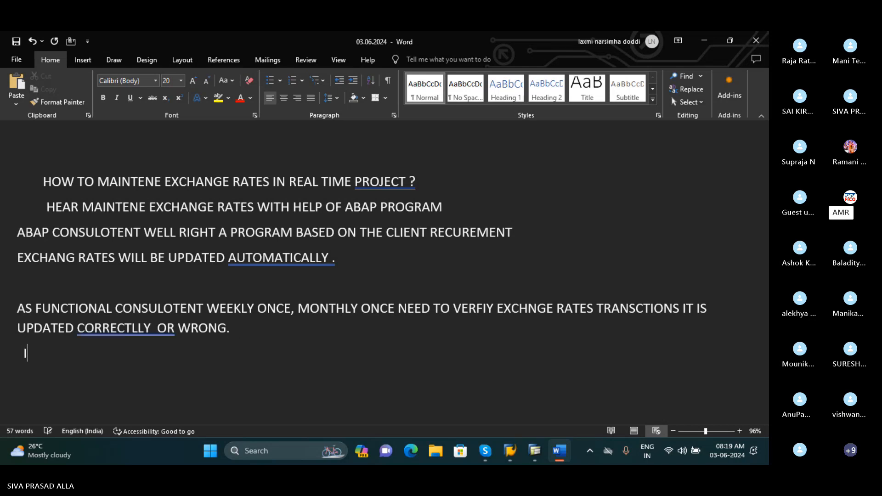
text(F )
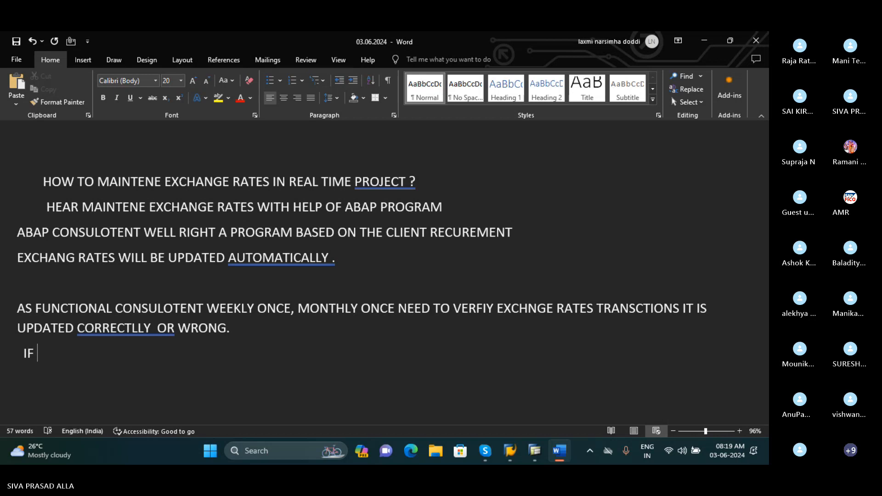
text(YOU CAN MI)
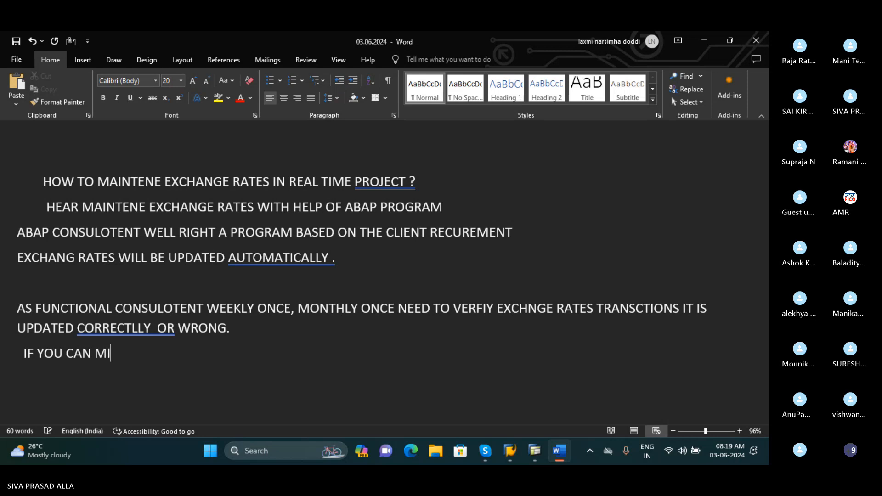
text(STAKE ON)
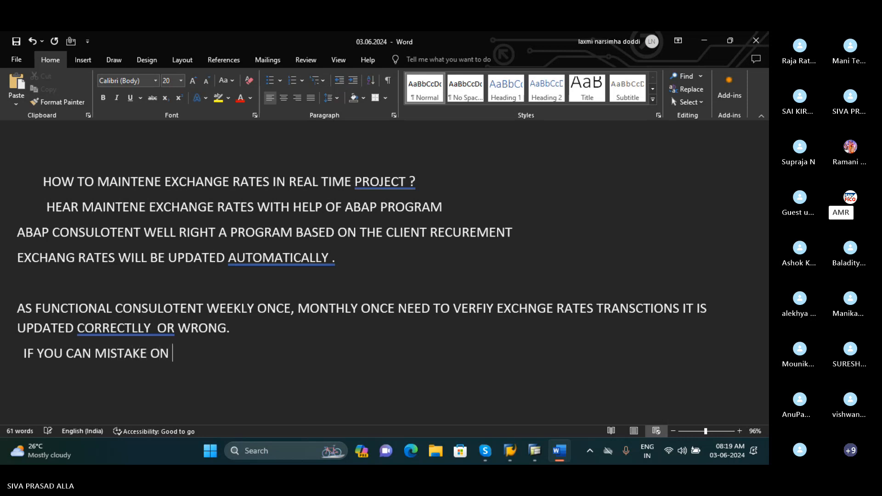
text( THE)
Insert "FIND ANY" before "MISTAKE" in the last line and continue the line with "EXCHANGE RATE UPDATING"
click(94, 354)
text(FIND )
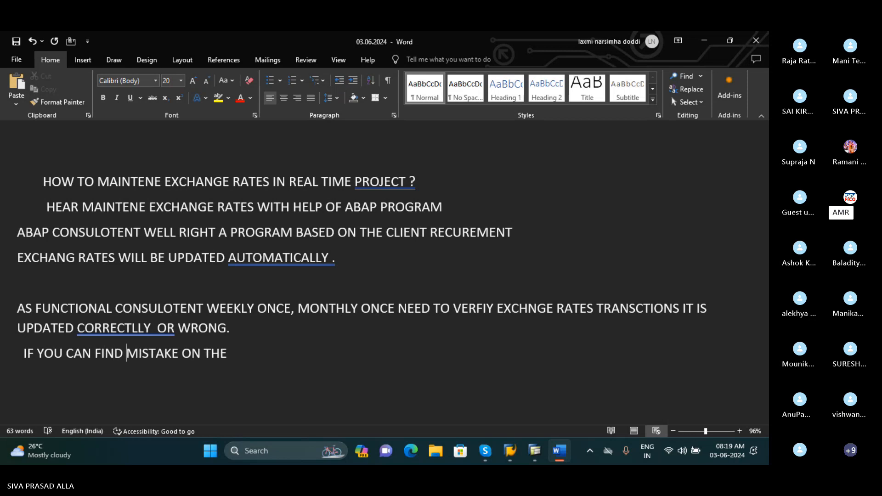
text(ANY MISTAK)
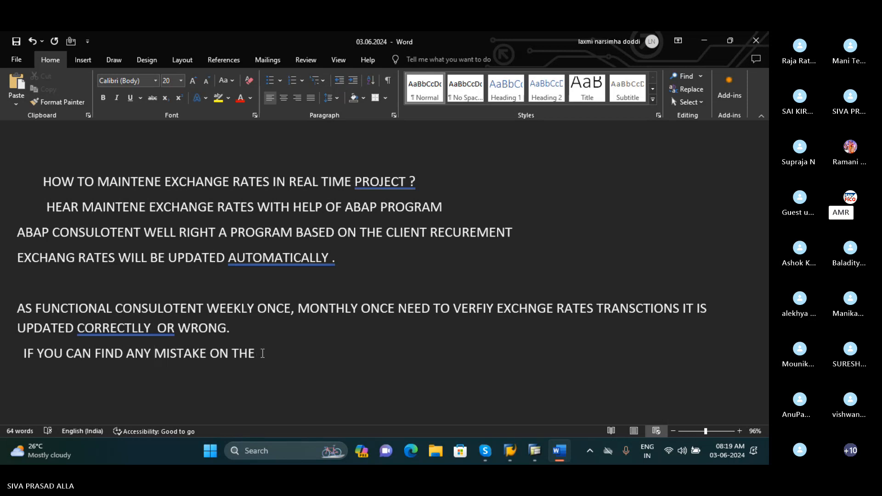
text(E ON THE EXCHANGE RAT)
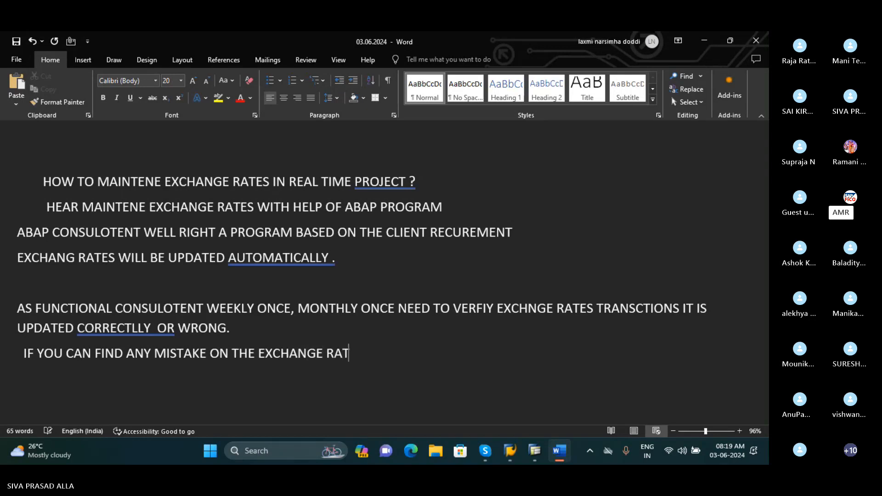
text(E UPDATIM)
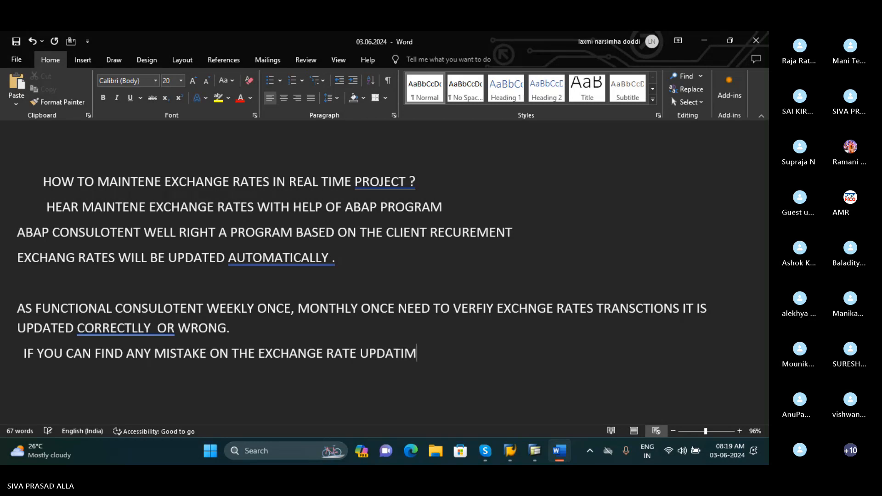
key(BackSpace)
text(NG)
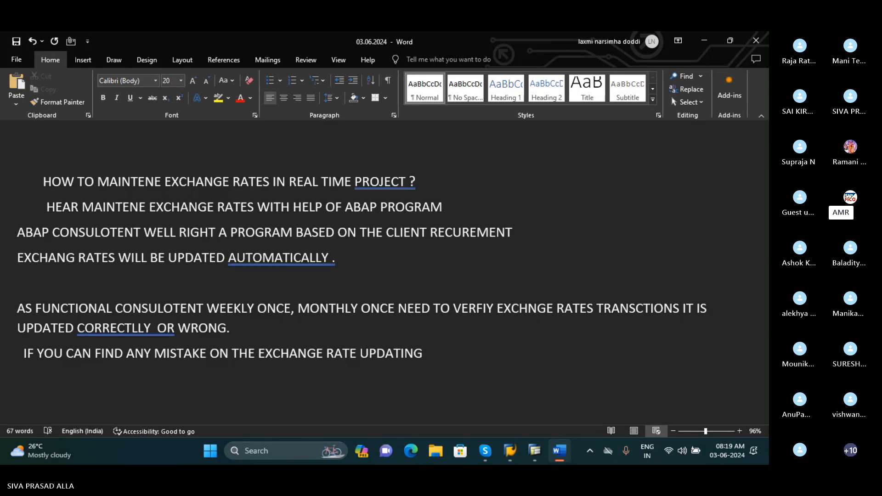
Continue the last line of the notes with "YOU NEED TO INTIMATE ABBP CONSOLTENT OR"
text( YOU NEED TO )
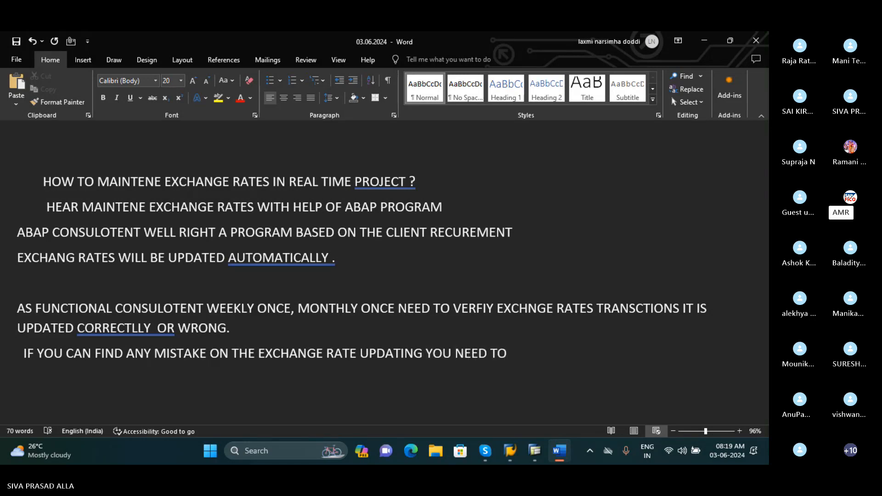
text(INTIMATE)
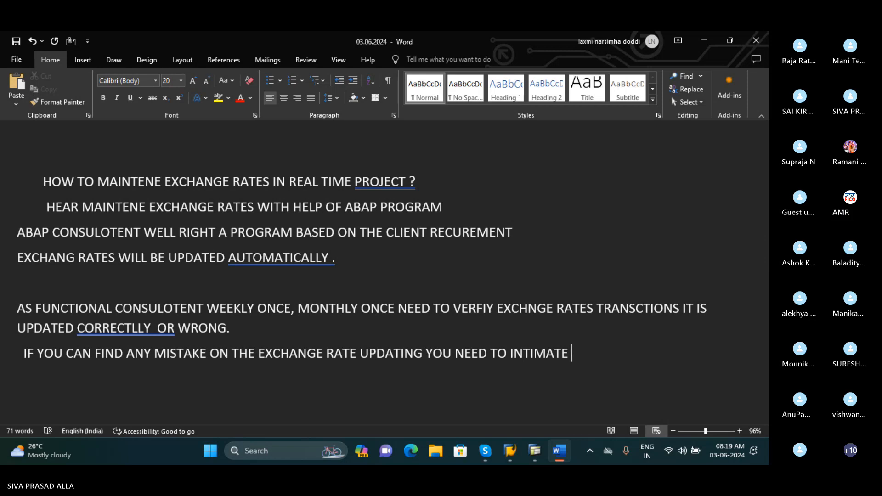
text(A)
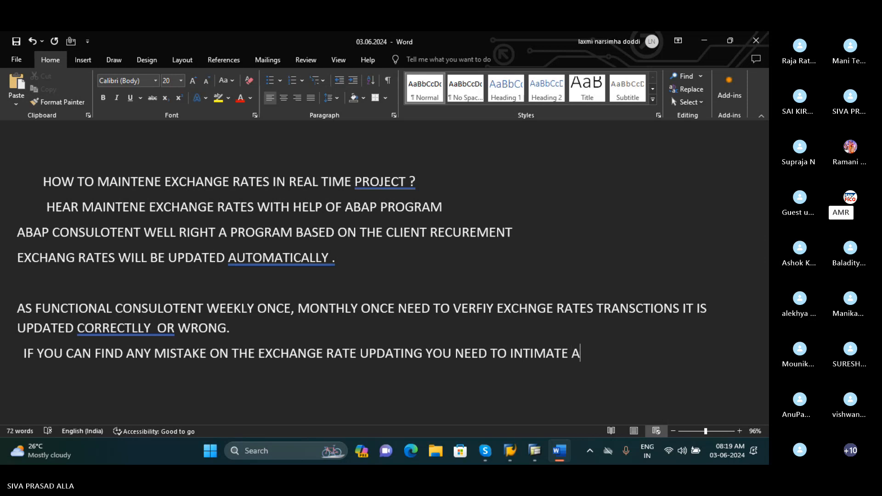
text(BBP CONS)
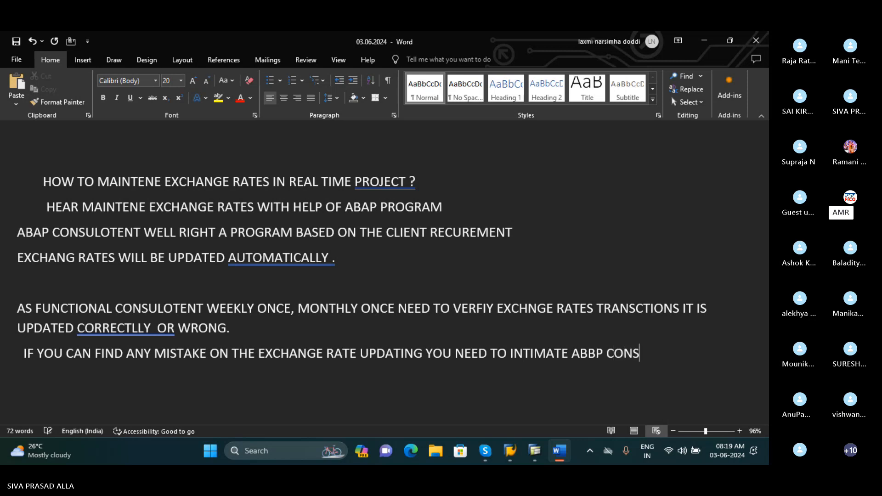
text(OLTENT OR)
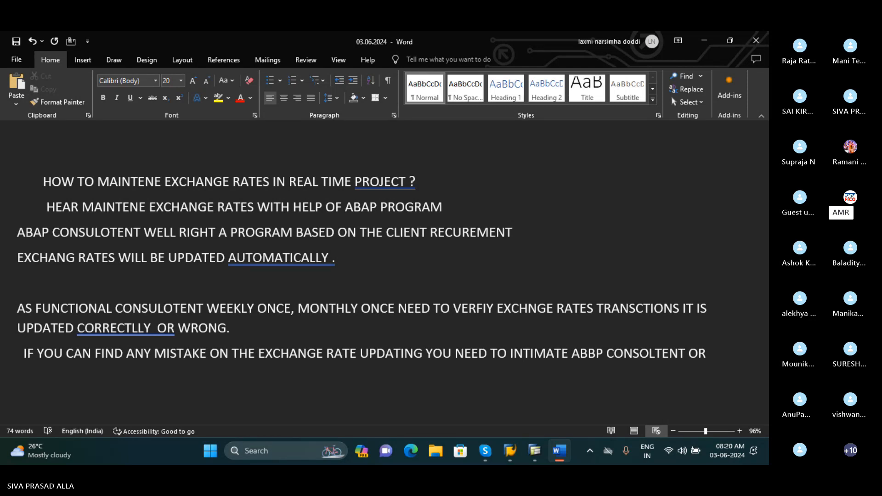
Finish the mistake-reporting sentence with "BASSES CONSOLTENT." and save the document
text(C)
key(BackSpace)
text(BASSES CONSO)
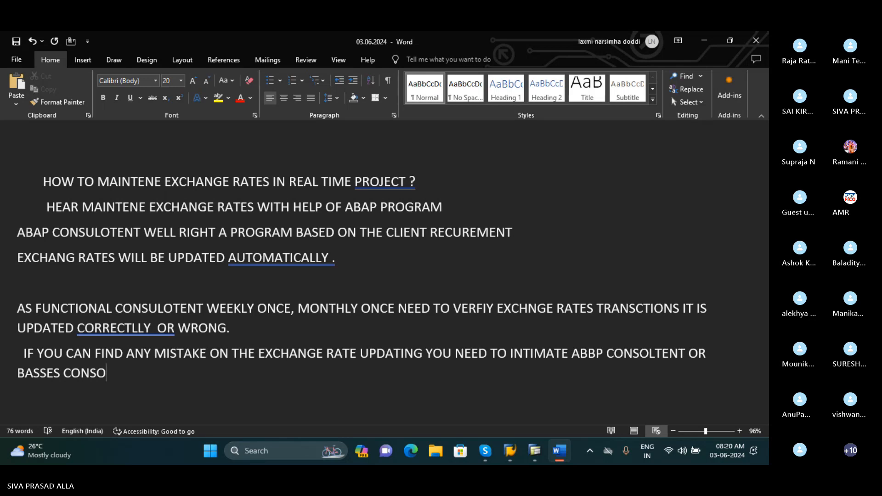
text(LTENT.)
key(ctrl+s)
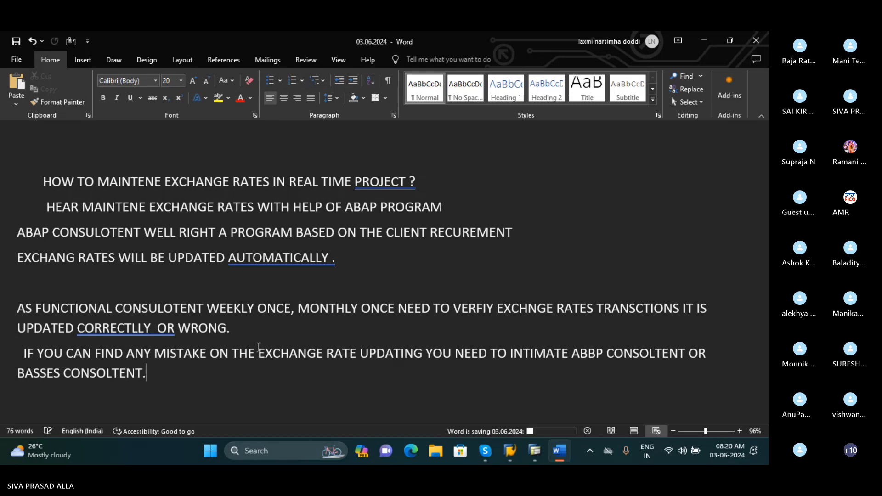
Remove the extra space between "CORRECTLLY" and "OR" in the functional consultant paragraph
click(160, 337)
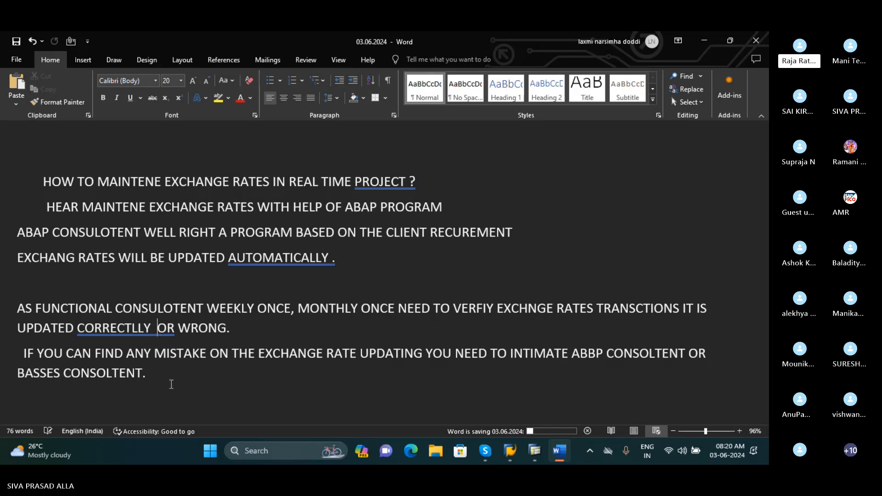
key(BackSpace)
click(256, 400)
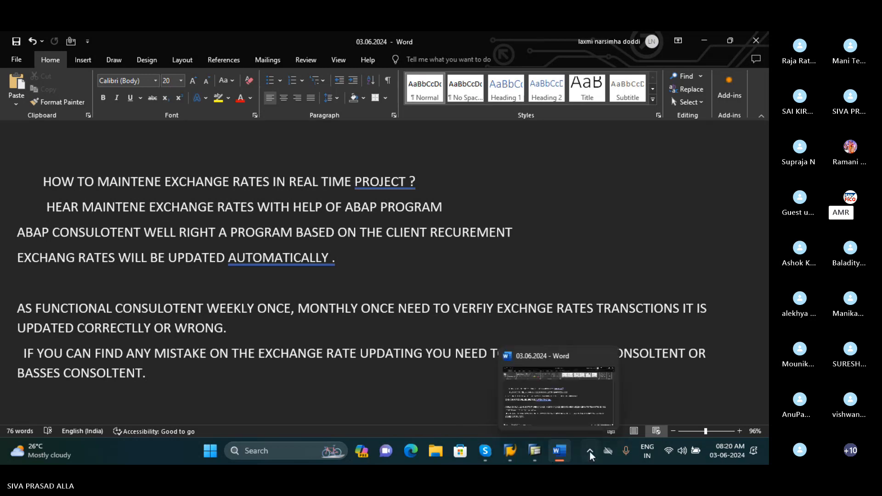
Switch to the Skype meeting, mute the microphone and return to the Word notes
mouse_move(572, 461)
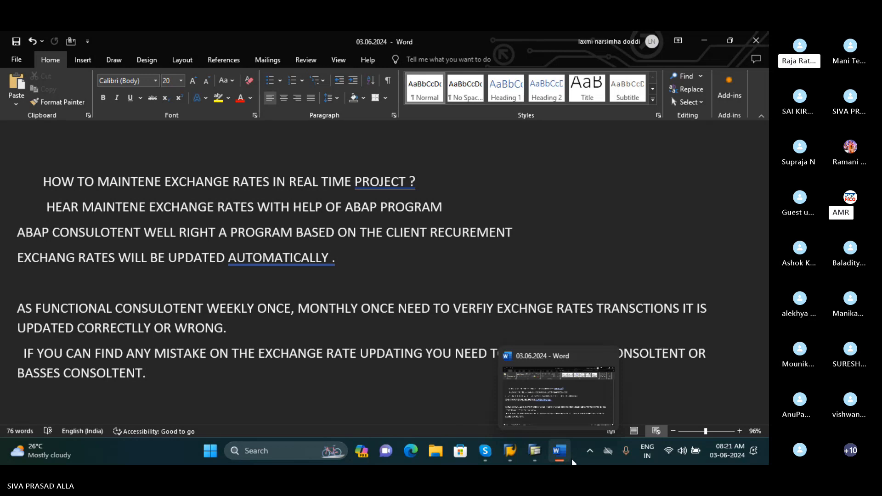
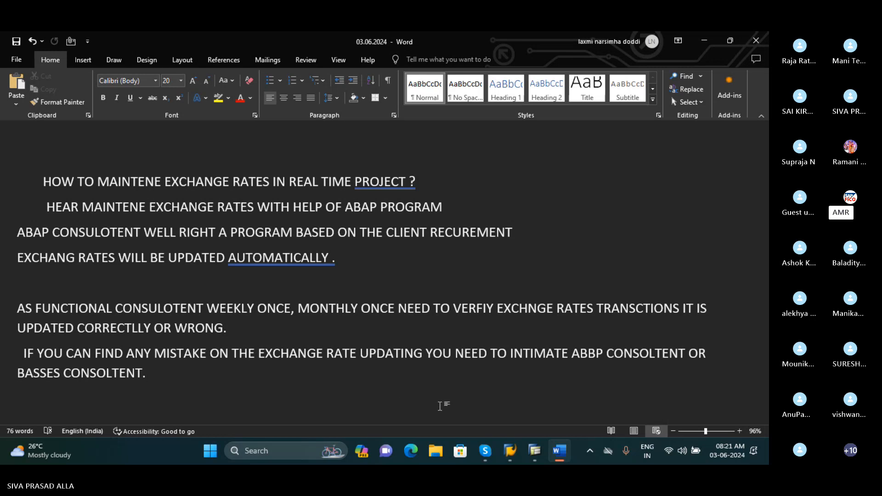
mouse_move(478, 445)
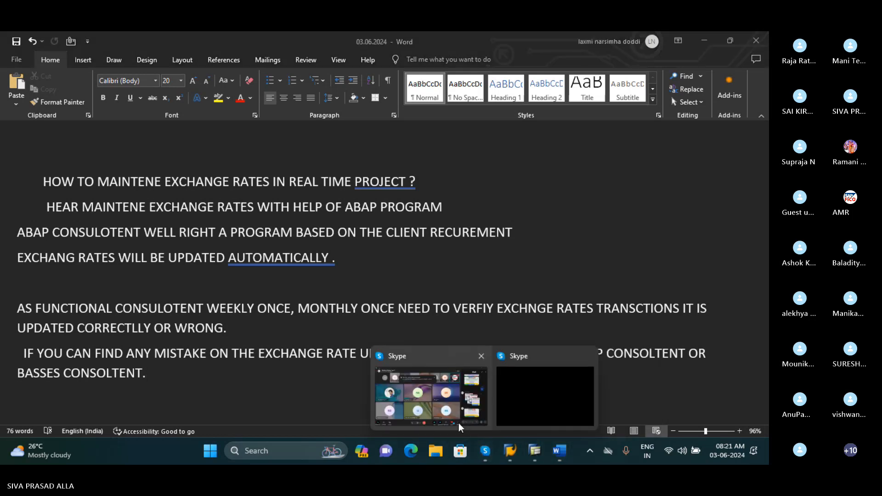
click(458, 423)
click(251, 417)
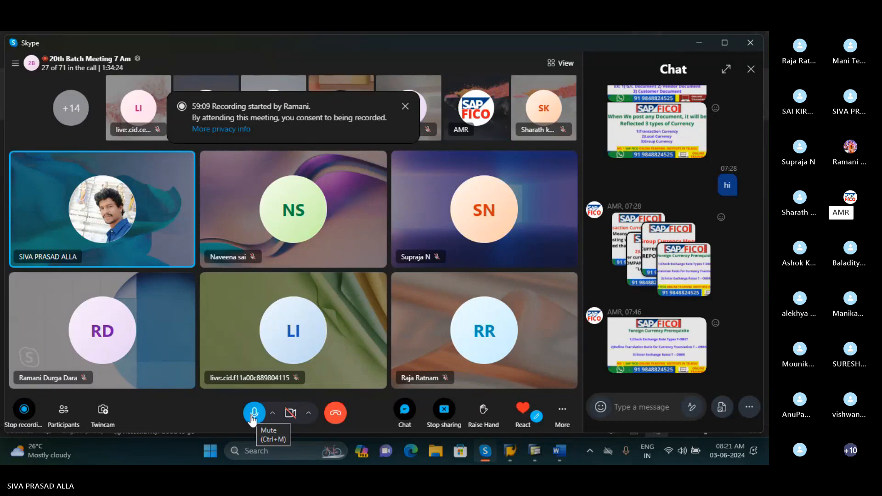
click(253, 413)
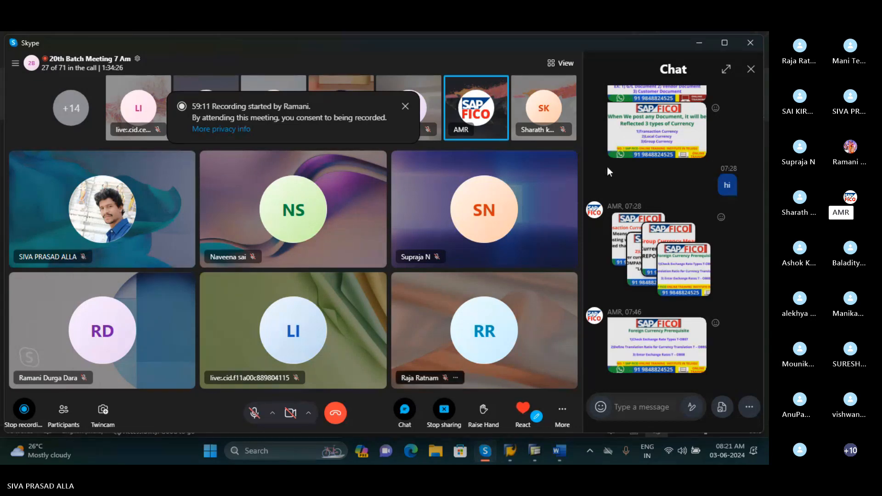
click(699, 43)
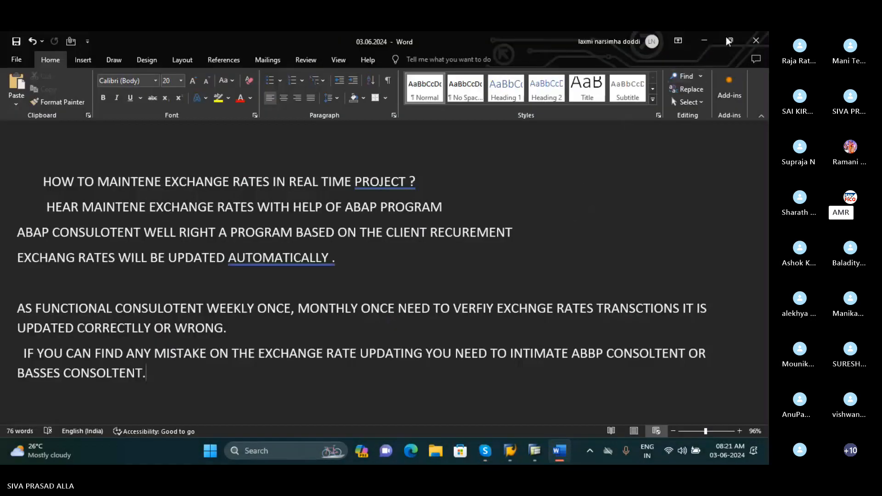
Switch to the SAP currency exchange rates session and start the document display transaction FB03 there
mouse_move(525, 449)
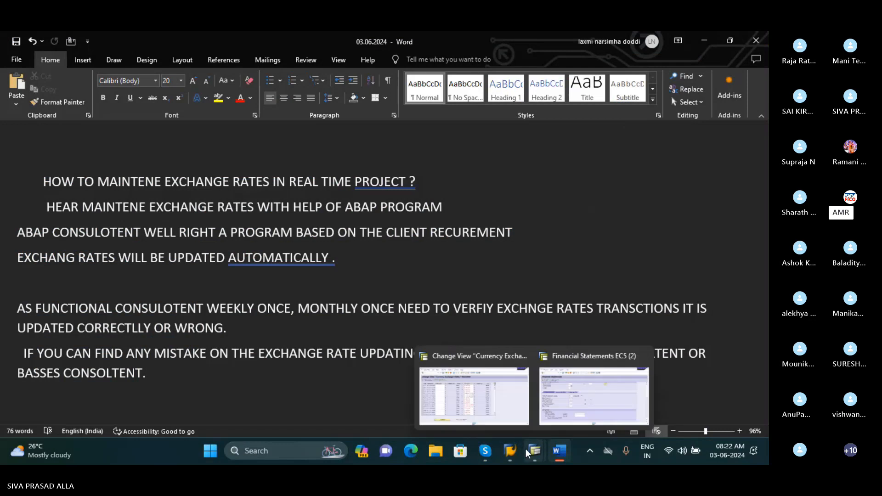
click(513, 420)
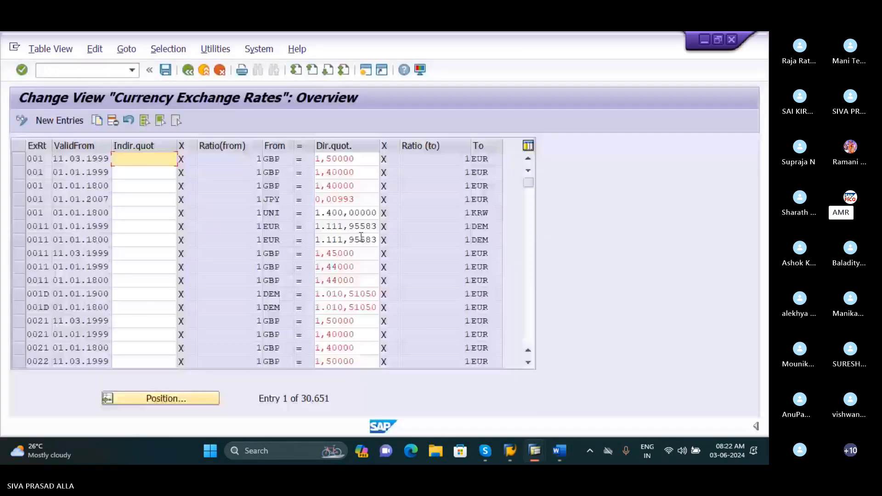
click(102, 72)
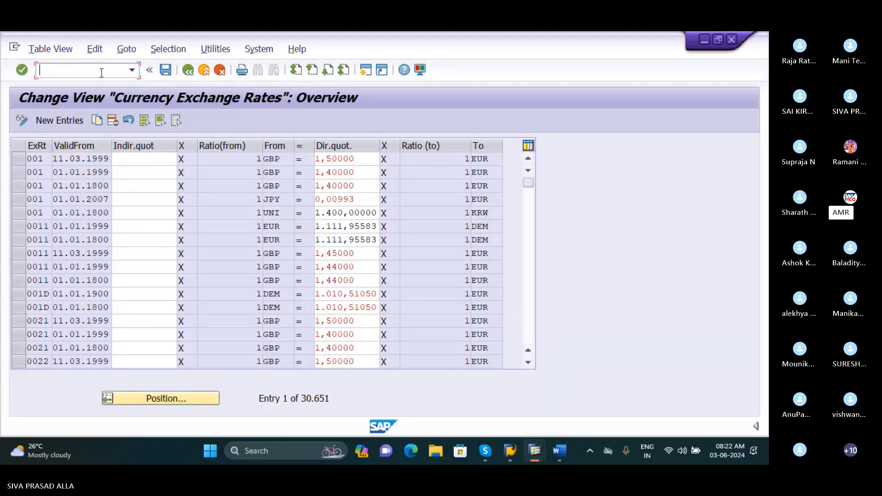
text(/NFB03)
key(Return)
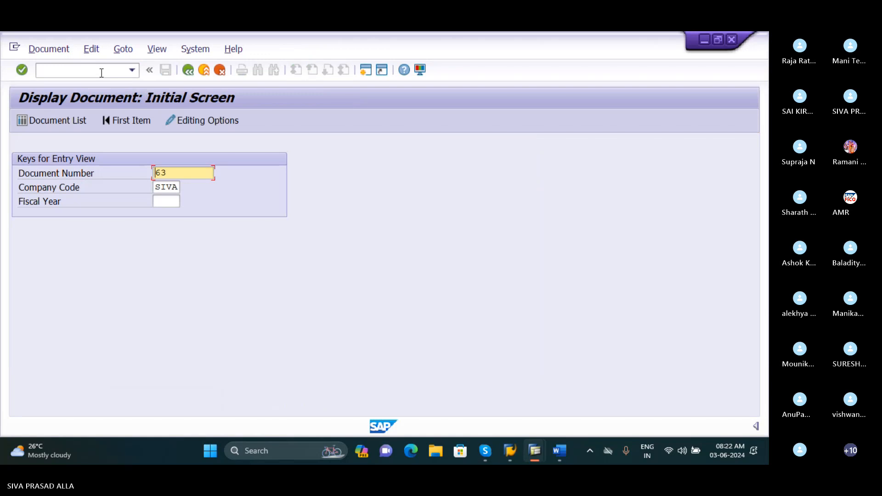
Clear the document number and run the document list for company code SIVA
drag(182, 175, 153, 178)
key(BackSpace)
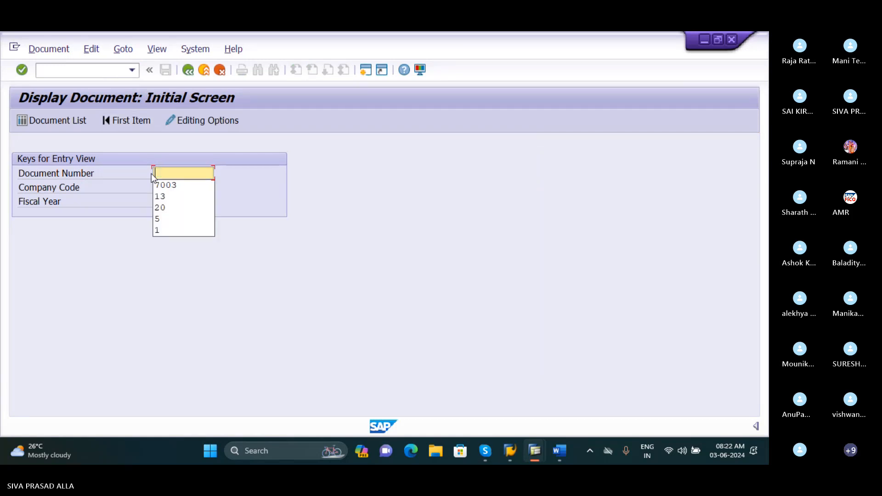
click(71, 122)
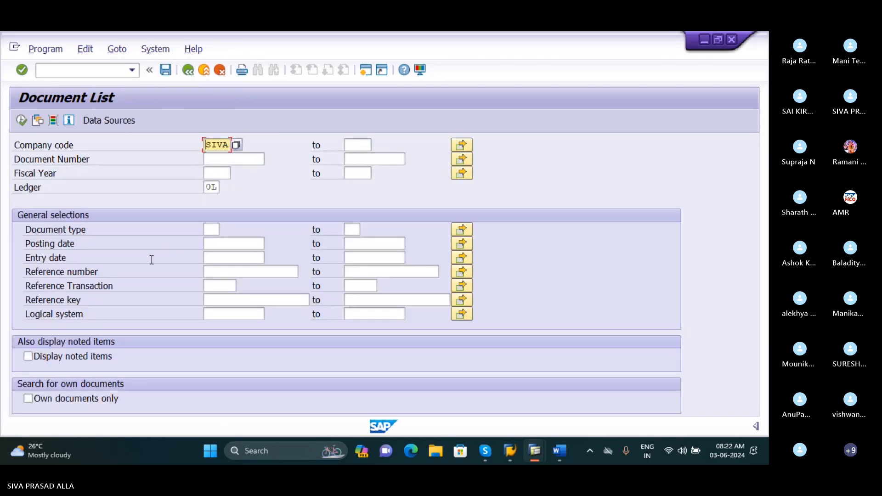
click(21, 121)
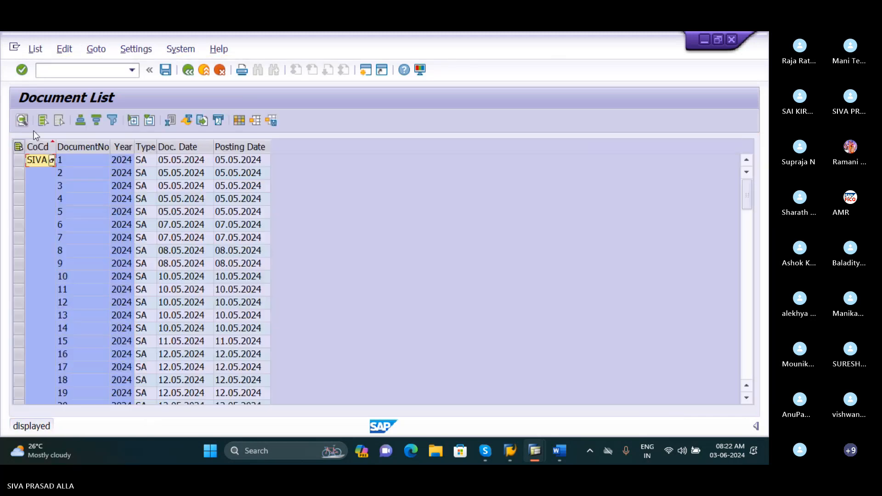
Look through the SIVA document list and select the row of document 61 posted on 01.06.2024
scroll(179, 227, down, 9)
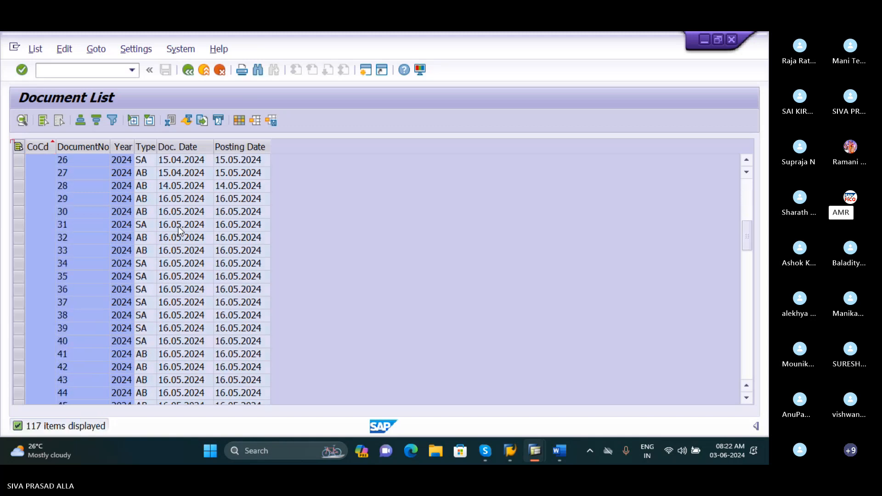
scroll(179, 229, down, 20)
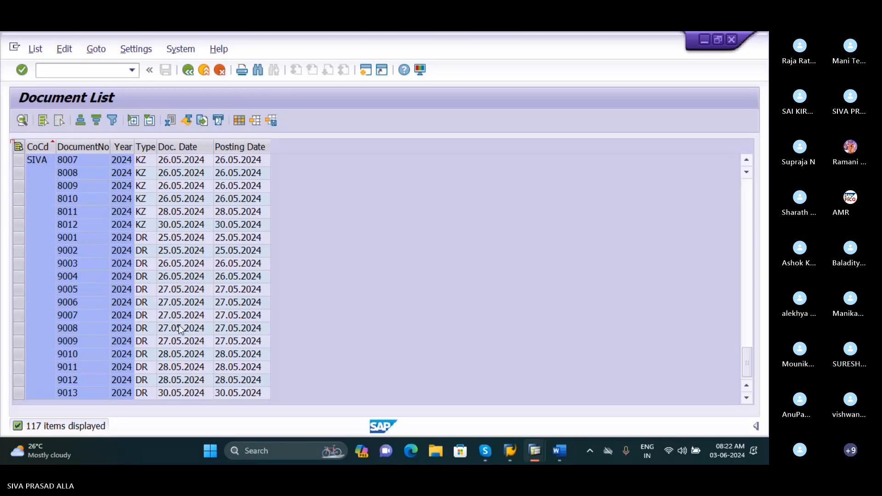
scroll(180, 329, up, 1)
scroll(174, 336, down, 1)
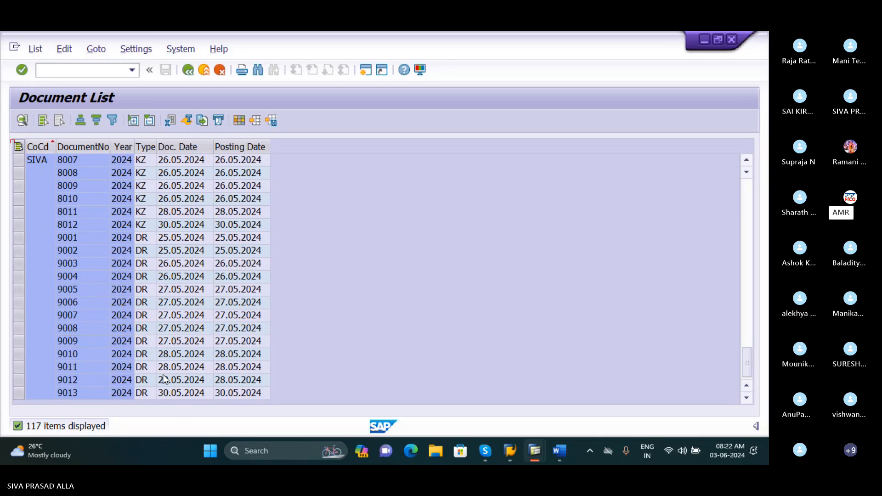
scroll(165, 379, up, 3)
scroll(165, 379, down, 3)
scroll(174, 389, up, 2)
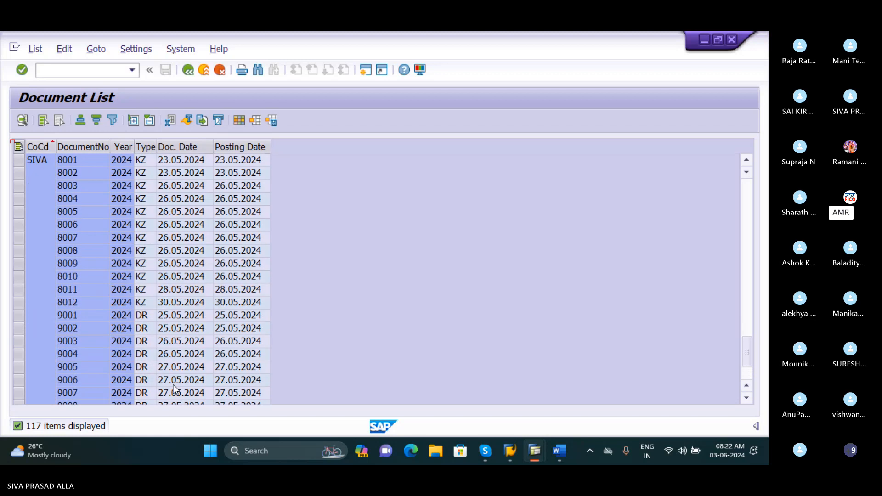
scroll(174, 390, up, 15)
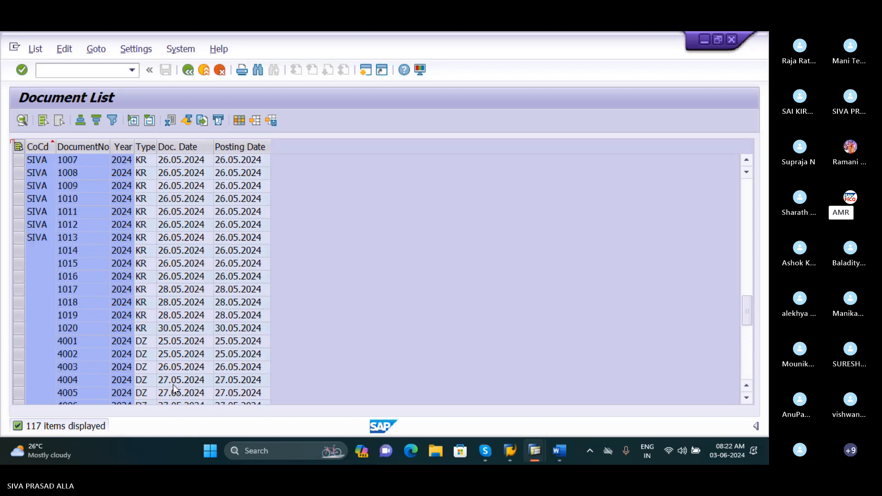
scroll(175, 390, up, 2)
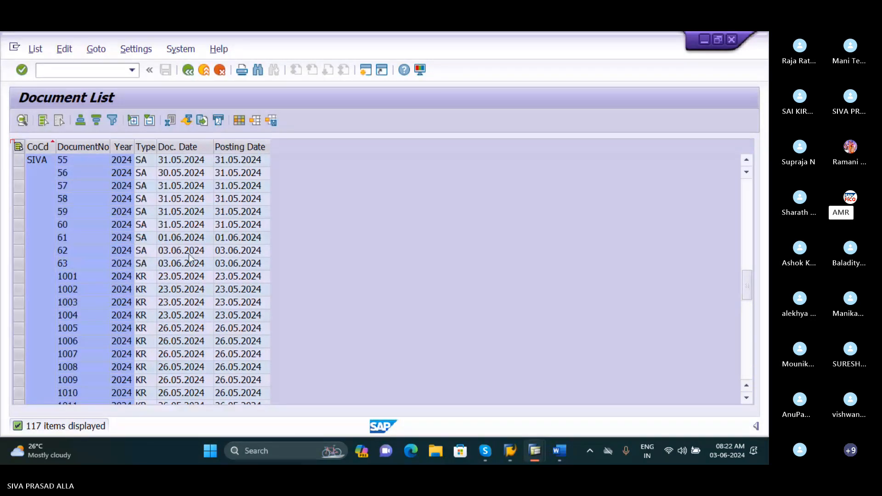
click(90, 238)
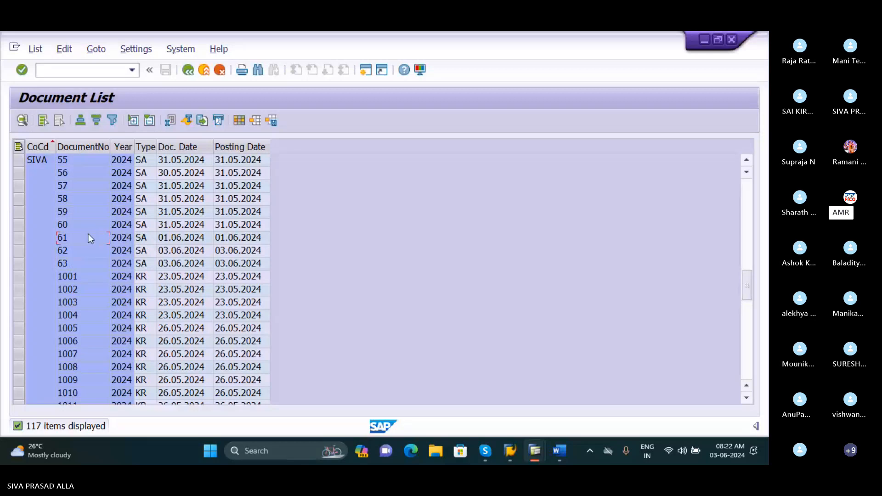
click(33, 238)
click(19, 238)
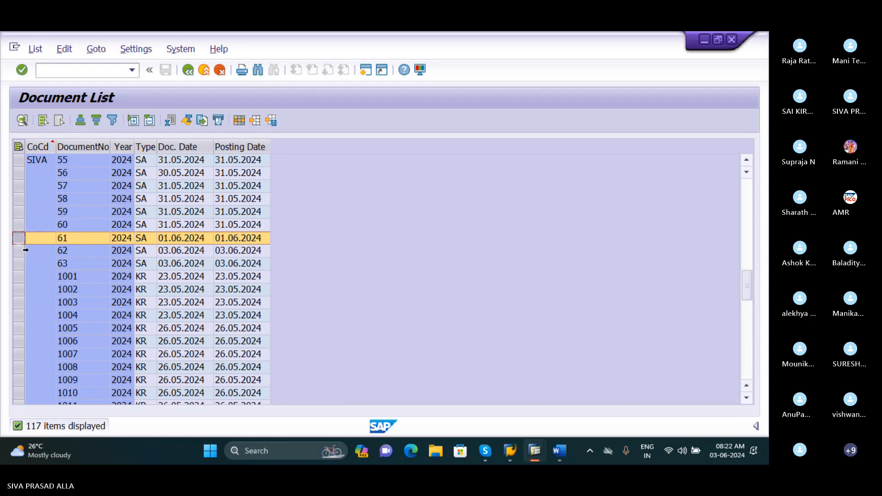
Open document 62 posted on 03.06.2024 from the SIVA document list and call up its display currency options
click(19, 251)
double_click(77, 251)
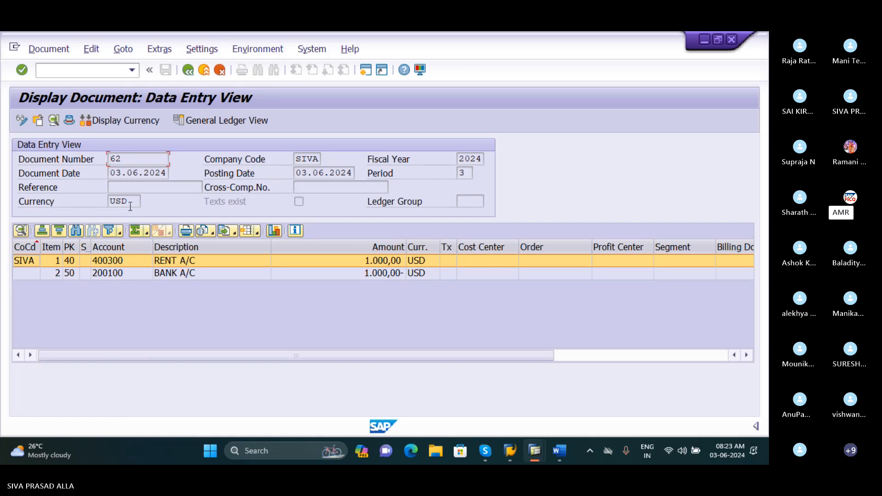
click(119, 121)
Switch to the Word notes and start a new paragraph at the end reading "1:1 IS CALLED 1:1 METHODOLEGY"
click(559, 451)
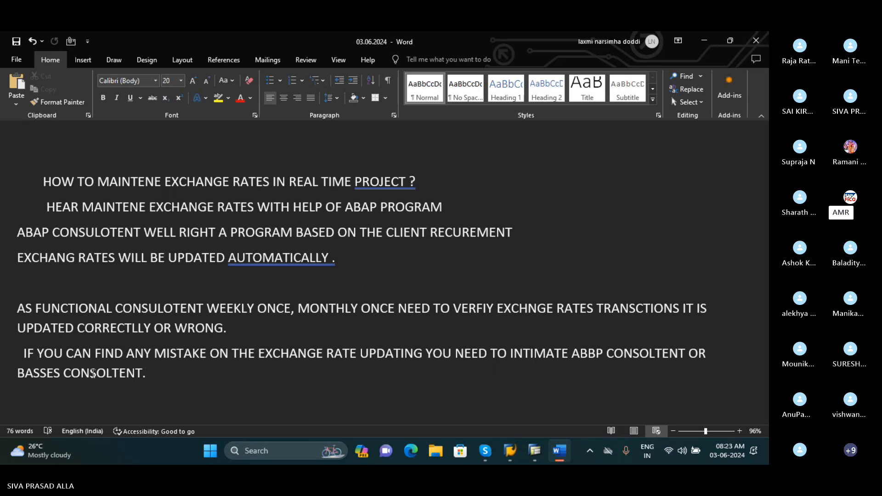
key(Return)
key(Return)
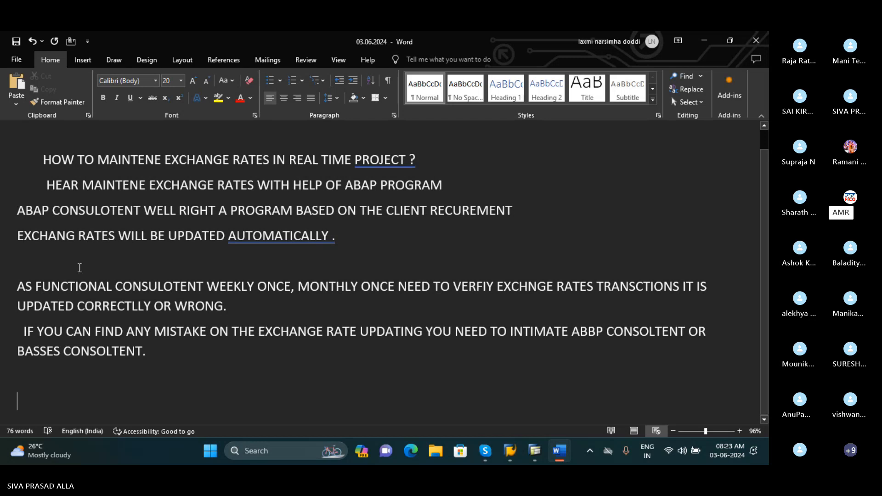
text(1;)
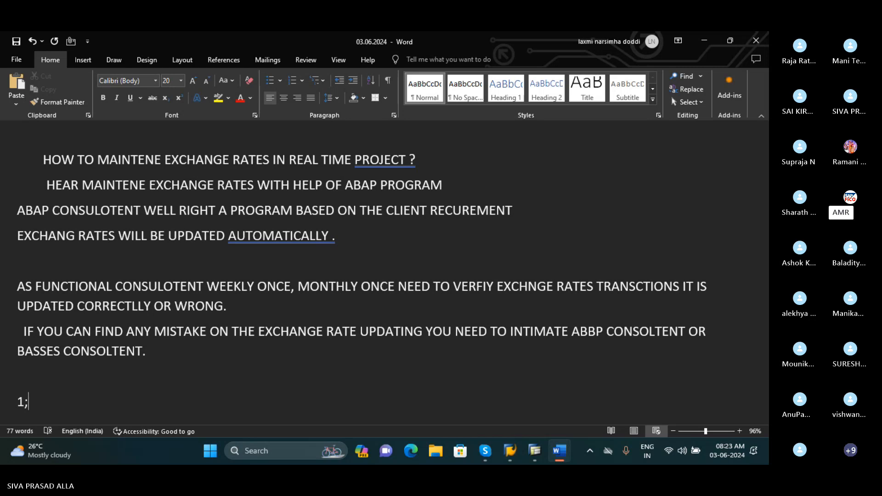
key(BackSpace)
text(:1 IS CALLES)
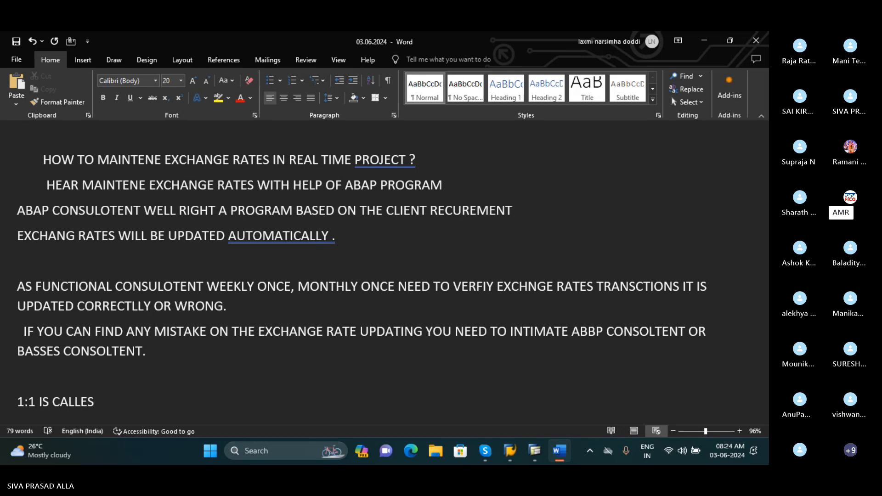
key(BackSpace)
text(D 1)
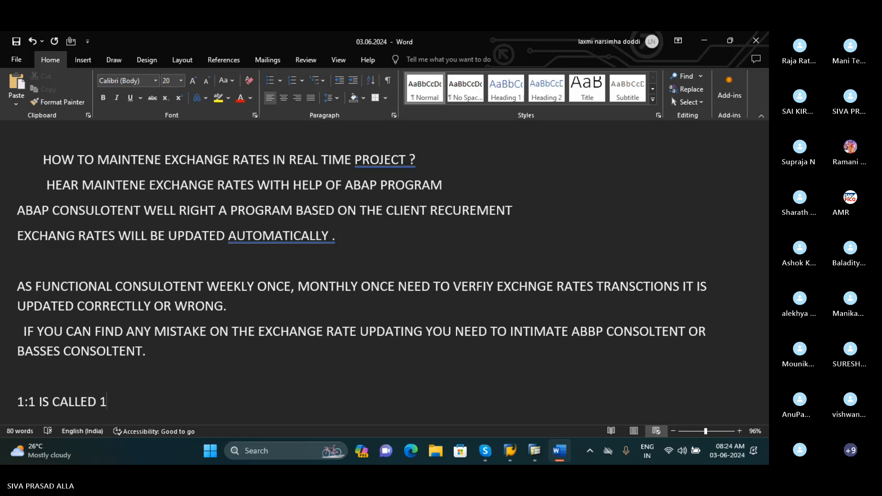
text(: )
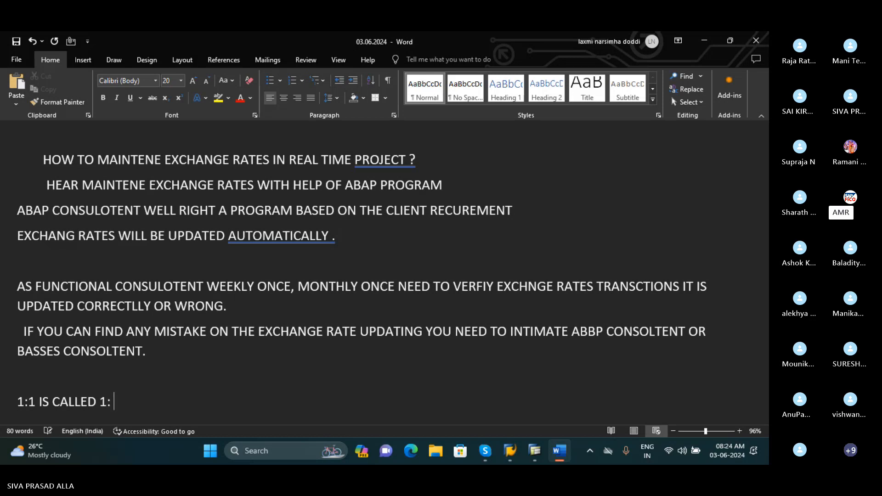
text(1 METHOD)
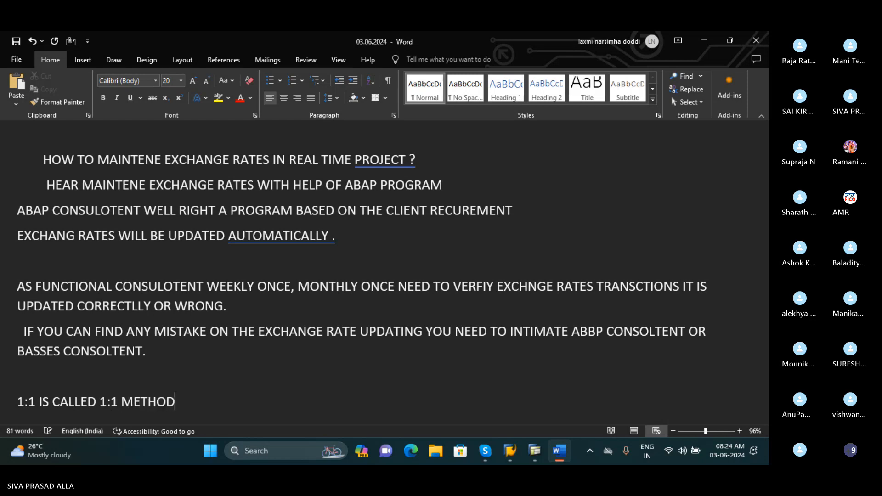
text(OLEGY)
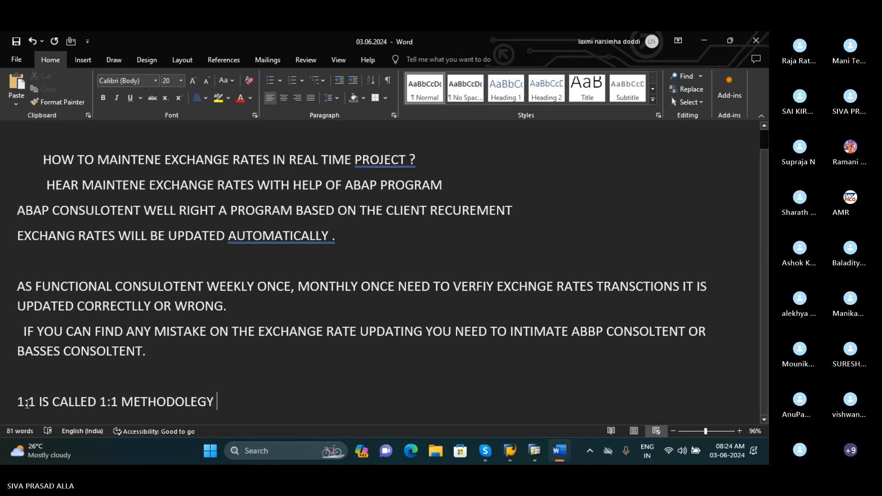
Continue the 1:1 methodology line with "IT IS NOTHING BUT NON LOCAL CURENCIE TO LOCAL CURENCIE"
text( IT)
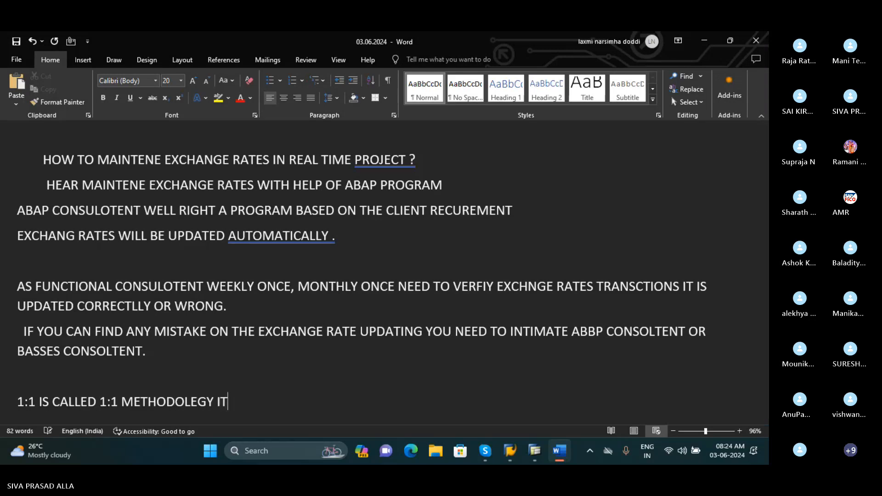
text( IS NO)
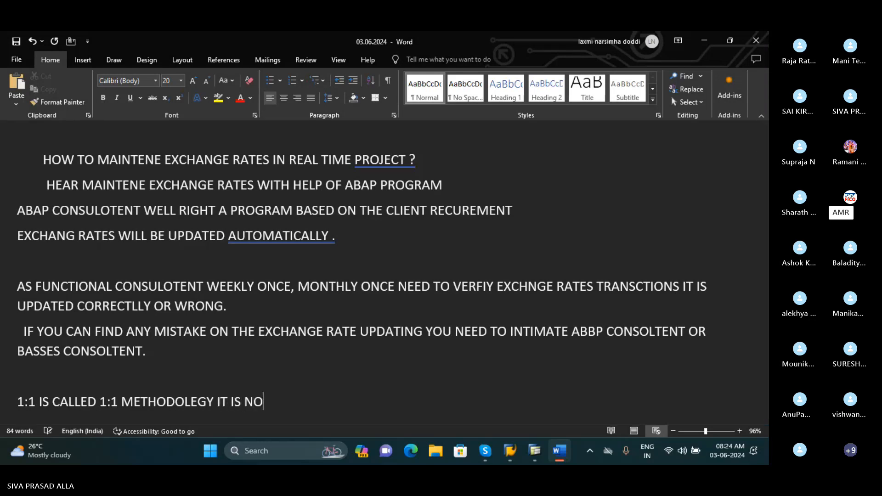
text(THING BUT N)
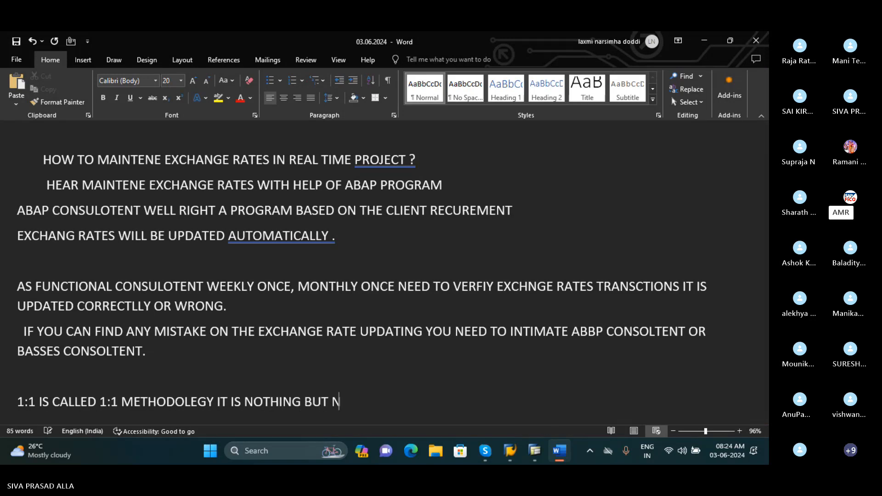
text(ON LOCAL )
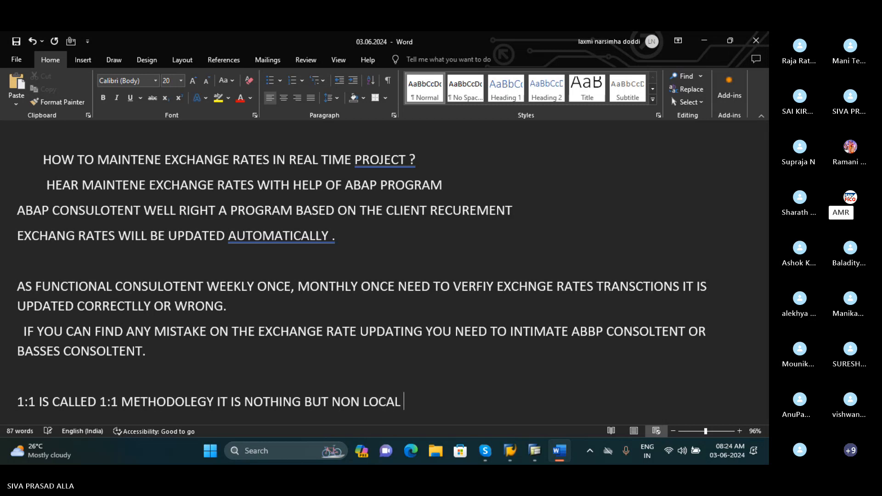
text(CURENCIES )
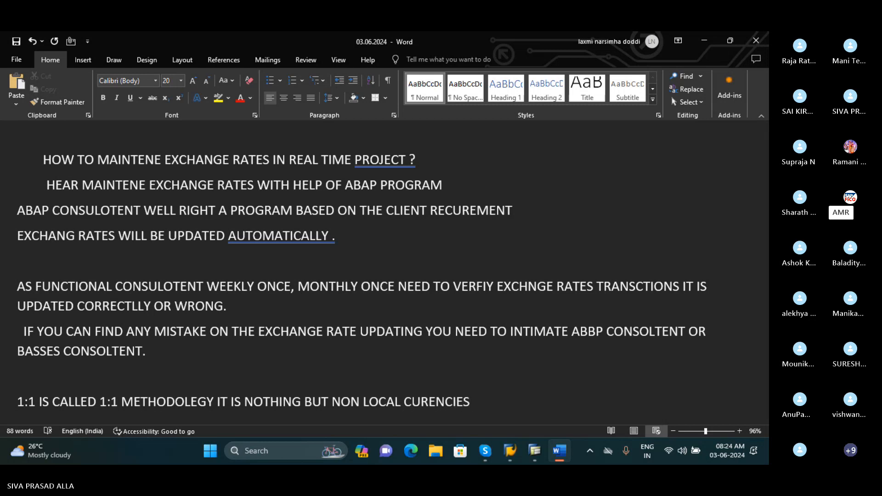
text(T)
key(BackSpace)
key(BackSpace)
key(BackSpace)
text(TO L)
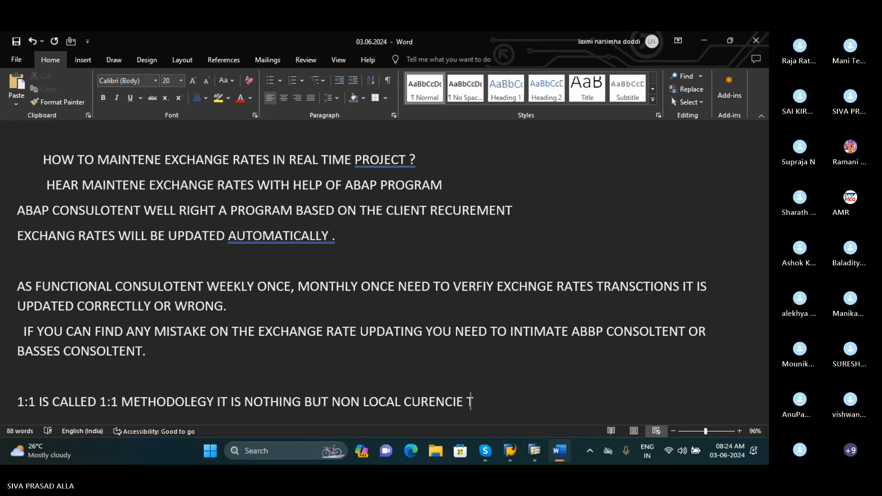
text(AL )
text(CAL C)
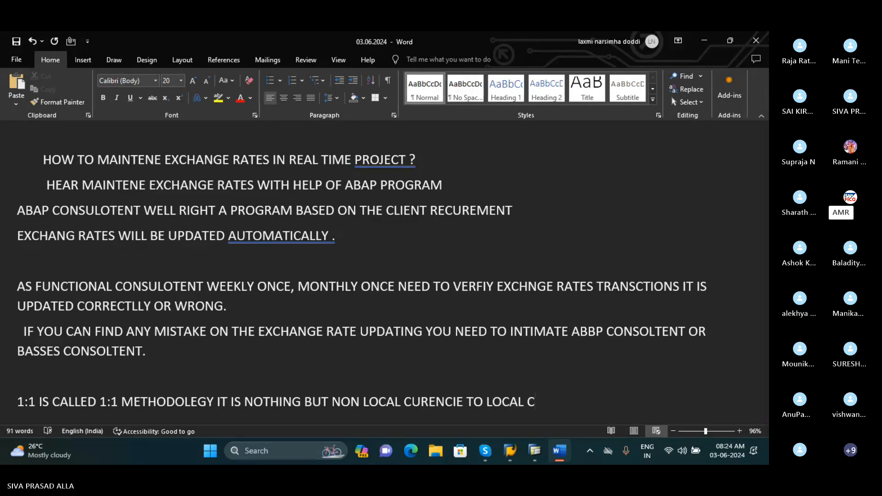
text(URENCIE)
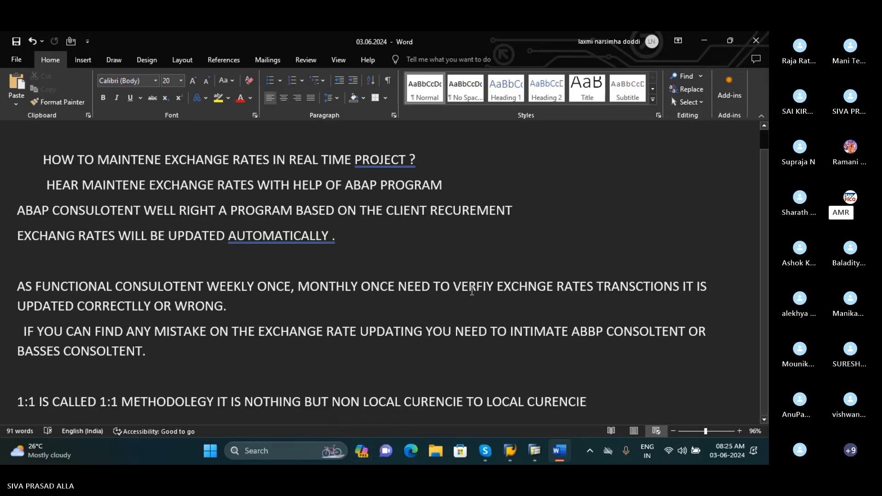
Switch to the Skype meeting, unmute the microphone and return to the Word notes
click(705, 41)
click(559, 451)
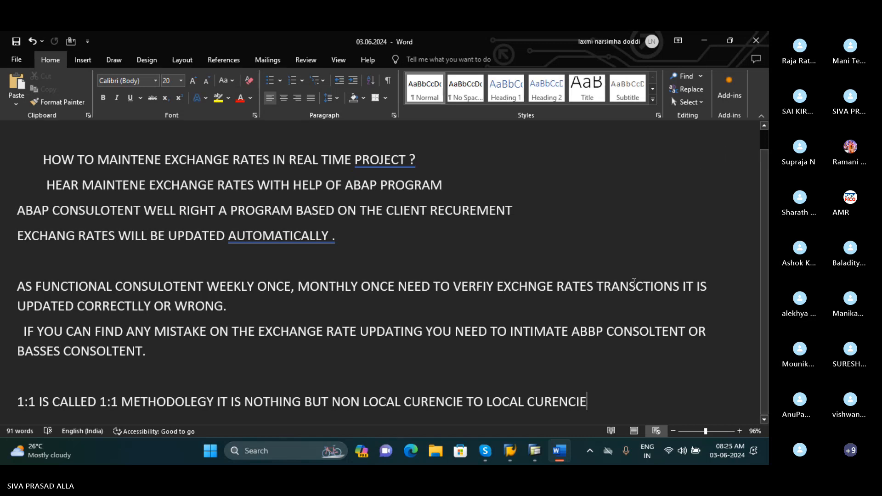
mouse_move(485, 450)
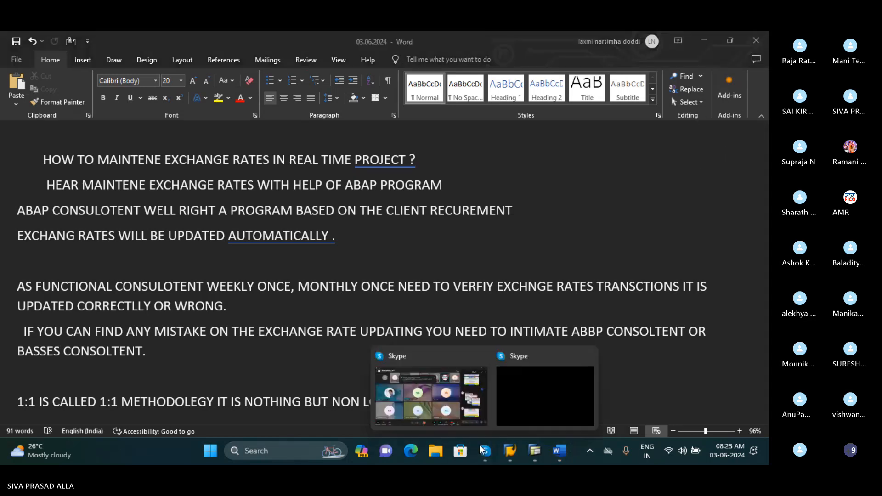
click(419, 393)
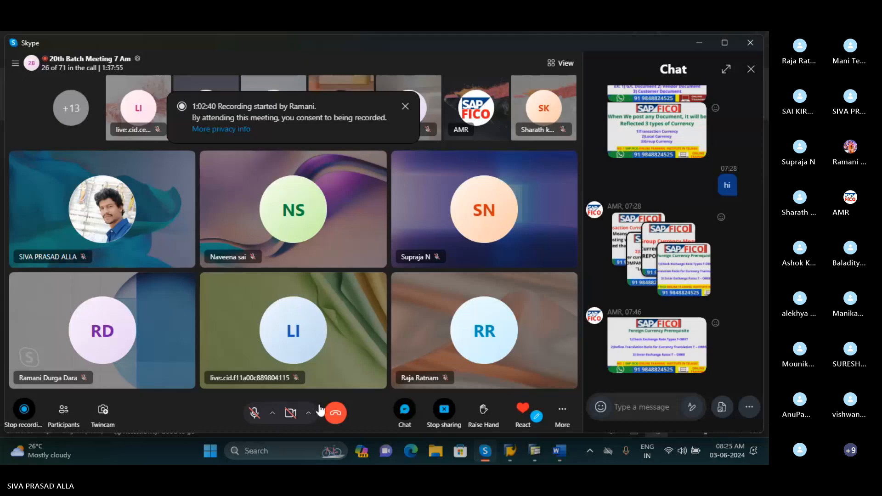
click(253, 414)
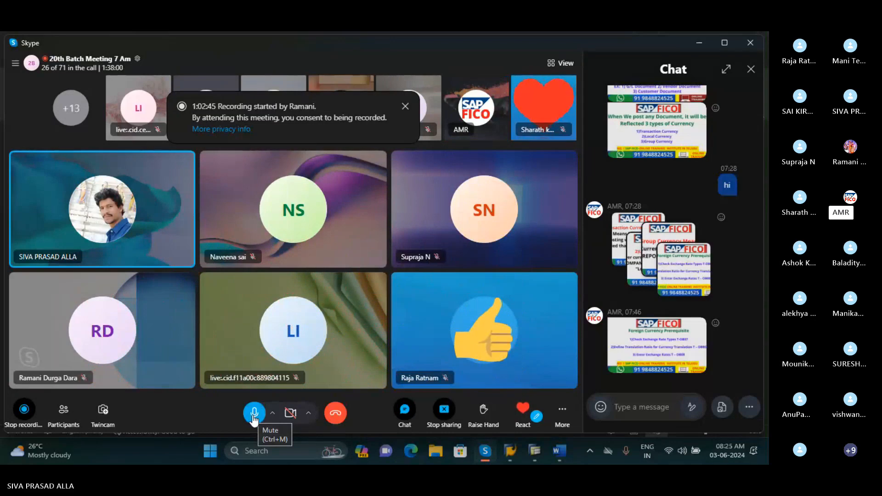
click(562, 450)
Add a new paragraph below the 1:1 methodology line reading "HEAR LOCAL CURENCY IS INR"
click(618, 407)
key(Return)
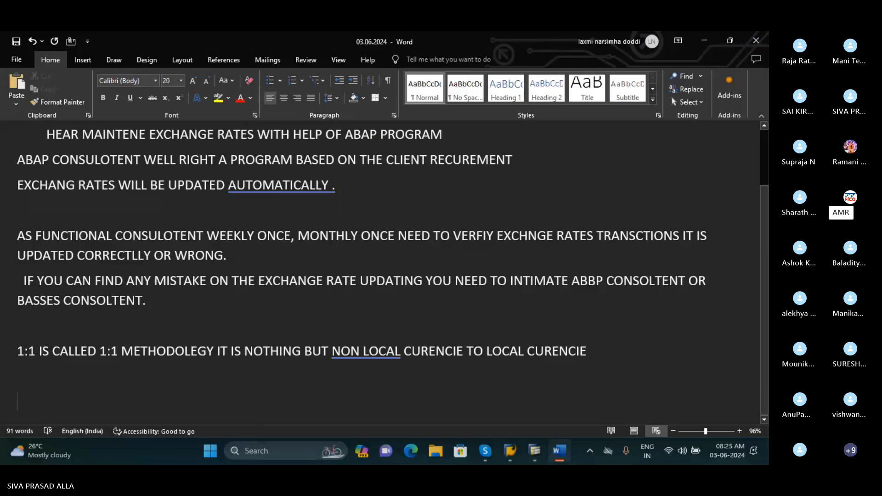
text(HEAR )
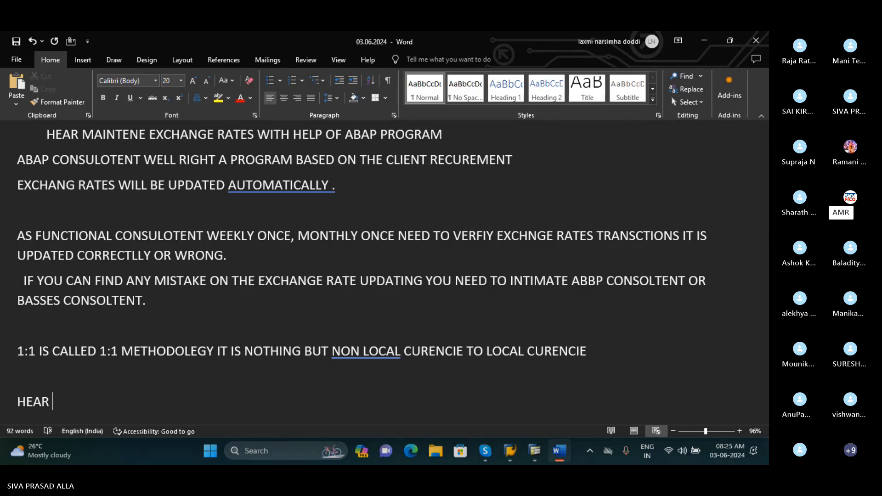
text(LOCAL CURENC)
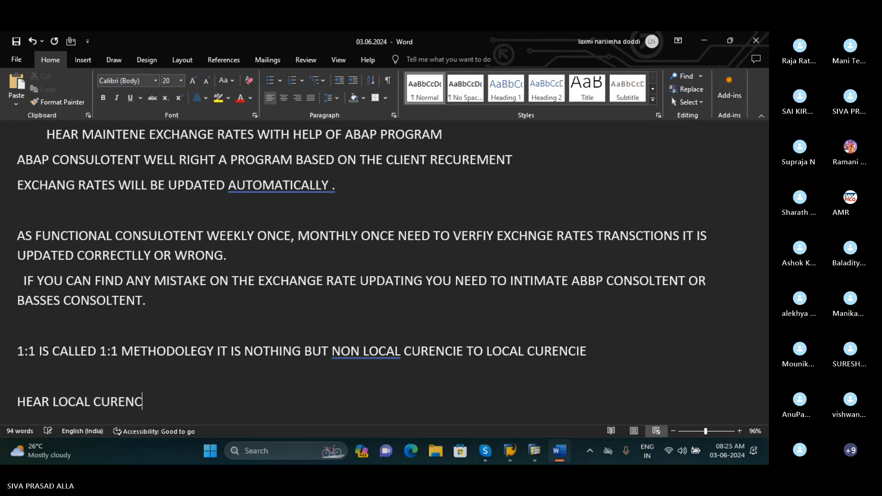
text(Y IS INR)
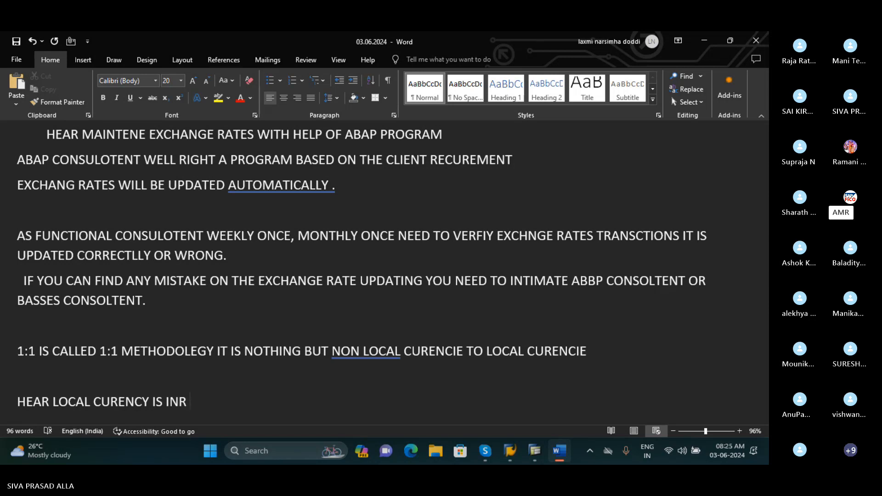
Extend the local currency line with "NON LOCAL CURENICE MAY BE USD ANY OTHER CURENCIES"
text(NON LOCAL CI)
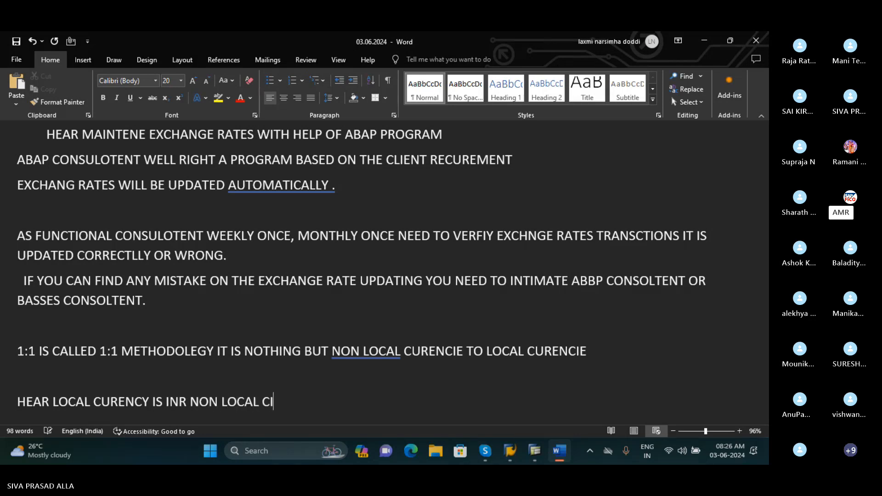
key(BackSpace)
text(UREN)
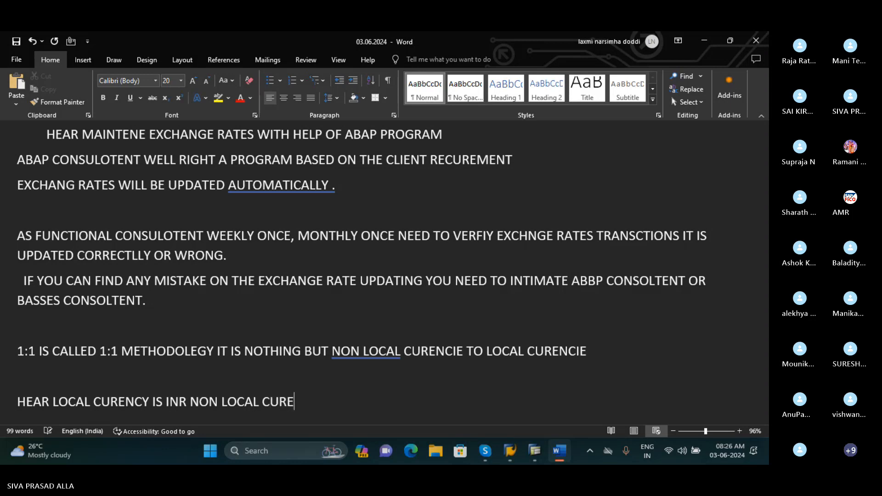
text(ICE )
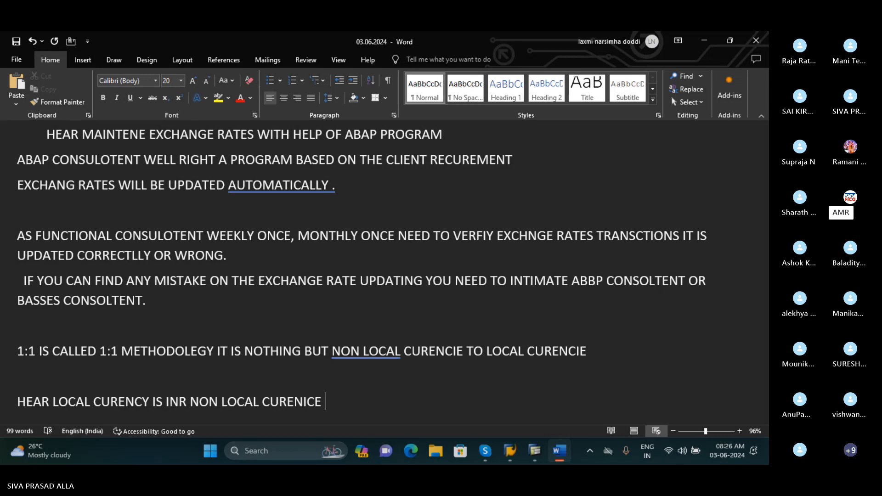
text(MAY)
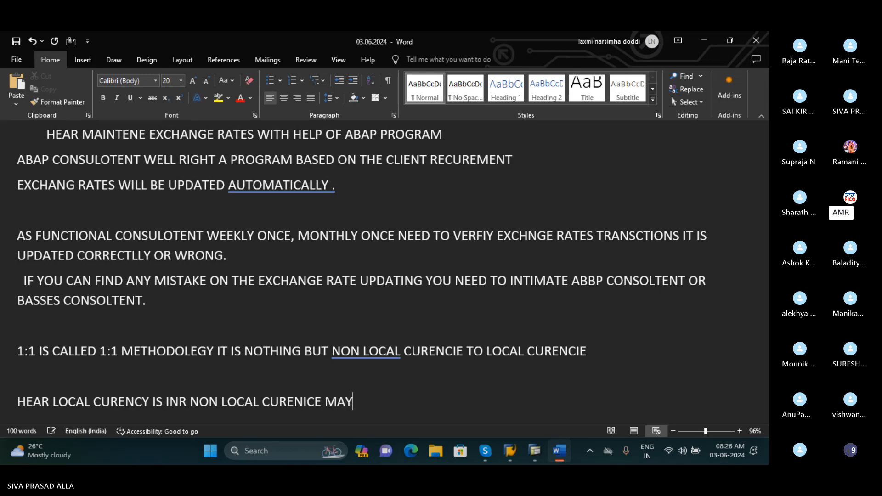
text( BE USD ANT)
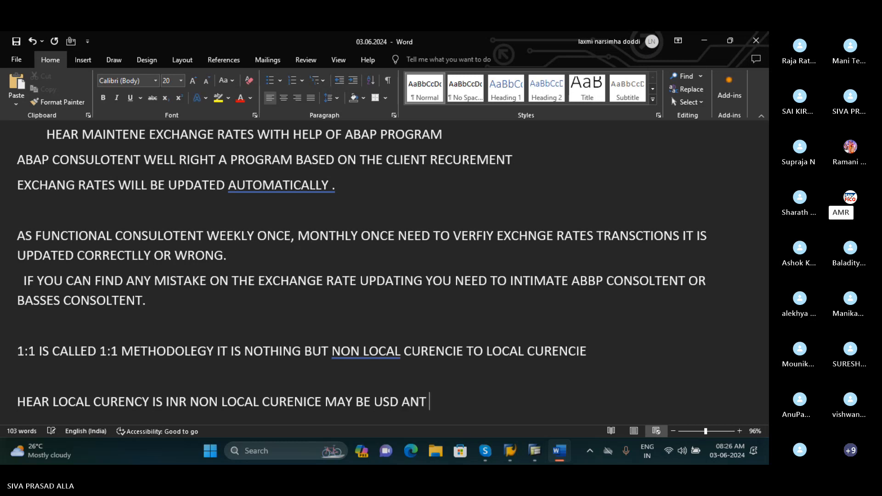
key(BackSpace)
key(BackSpace)
text(Y OTHER CURENCIED)
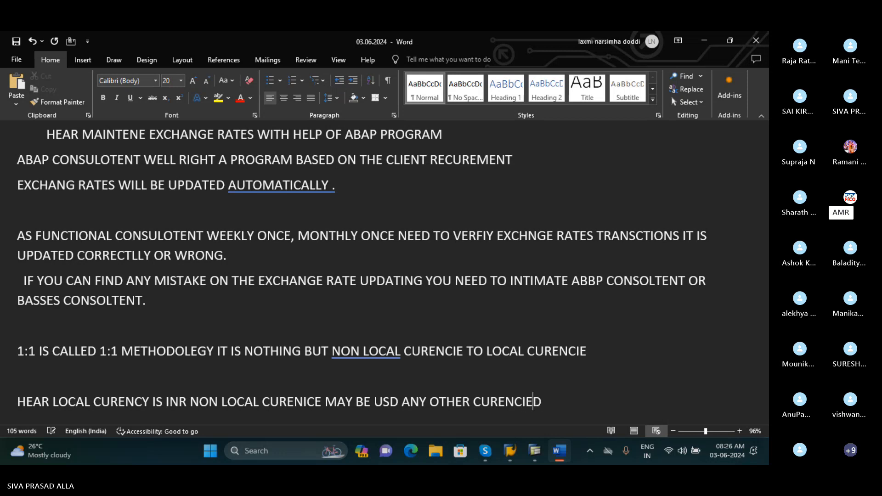
key(Right)
key(BackSpace)
text(S)
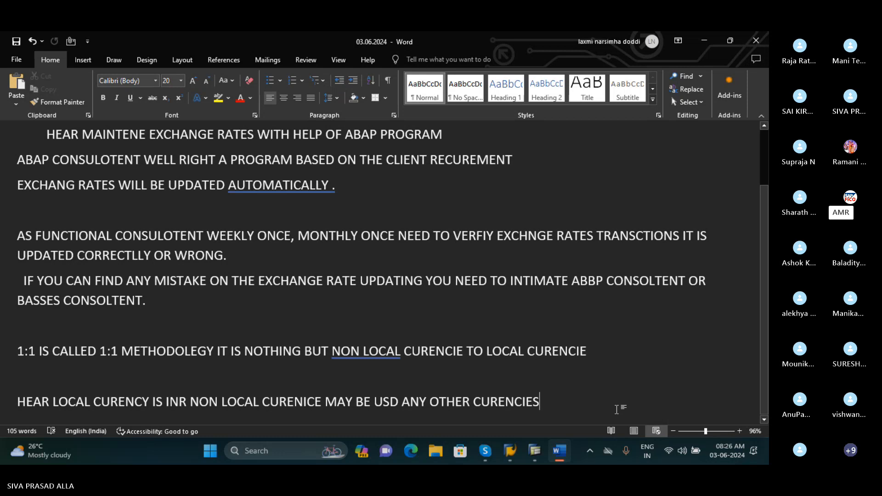
Continue the local currency line with "IS CONFIGURATION IS", correcting the misspelled first letter of "CONFIGURATION"
text(I)
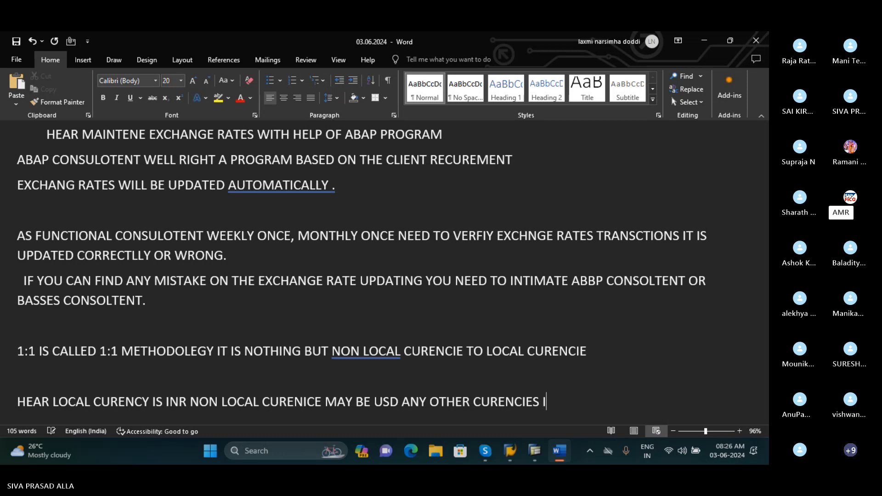
text(S)
text( FO)
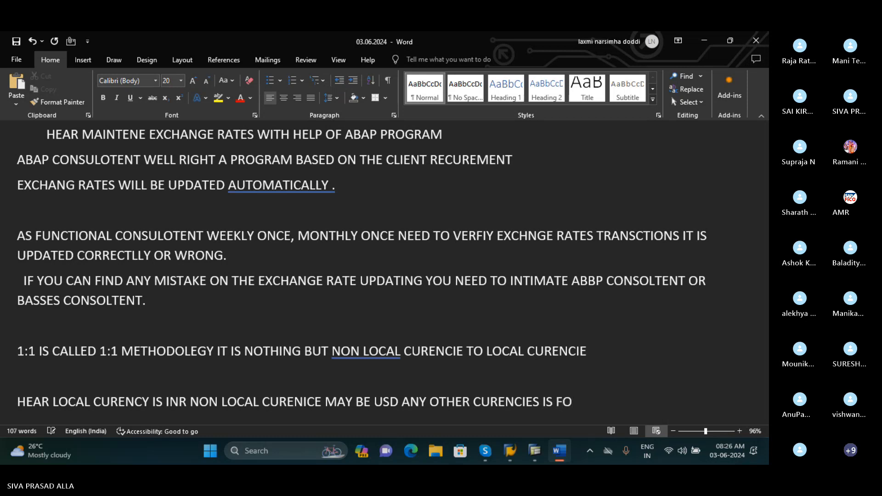
text(NFIG)
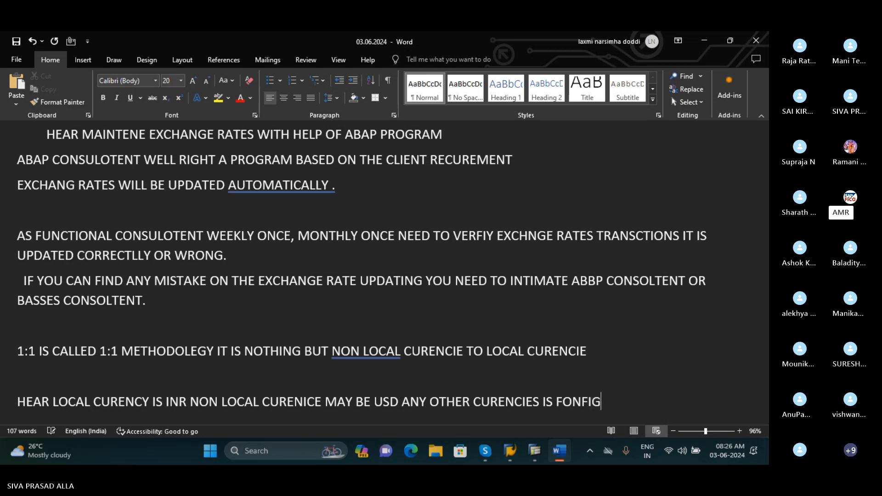
text(URATIO)
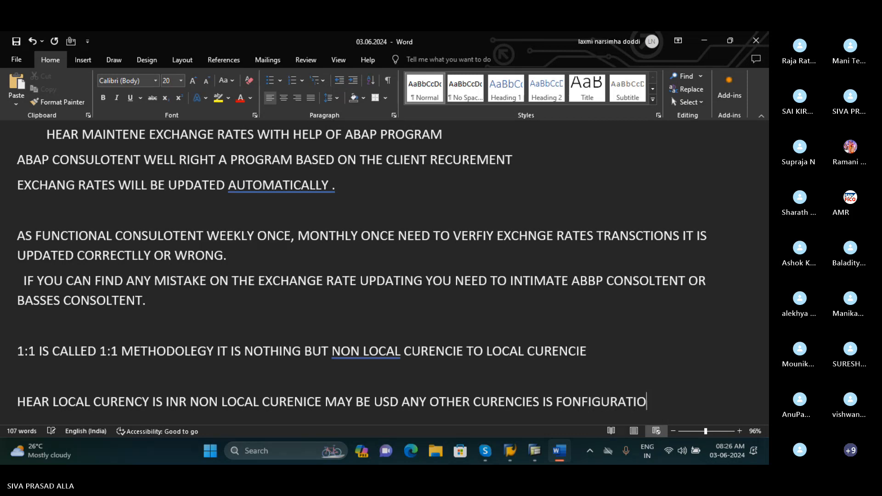
text(N IS)
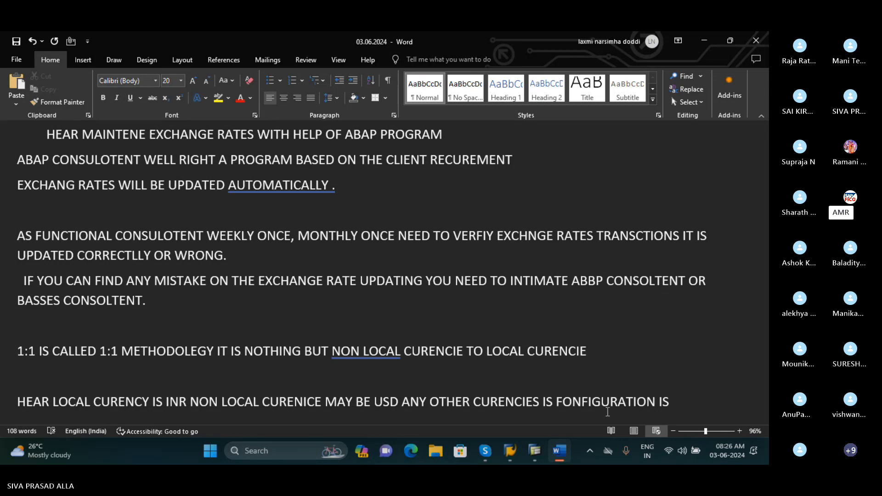
click(562, 401)
key(BackSpace)
text(C)
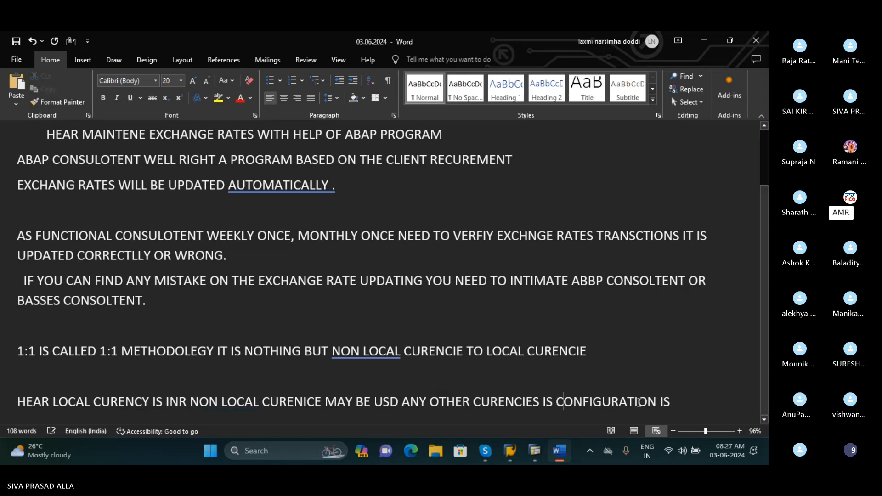
Finish the local currency line with "HELP FOR CURENCY WISE OR COUNTRY WISE REPORTING PURPOSE."
click(678, 402)
text(HELP )
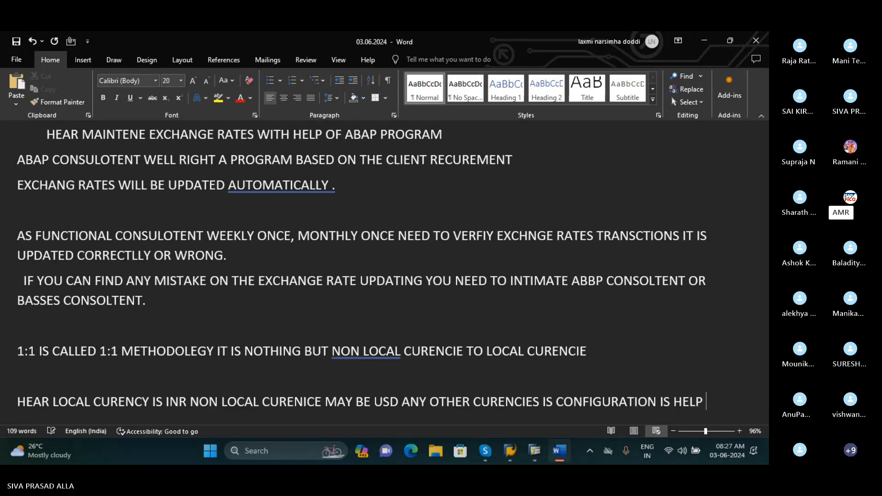
text(FOR CURENC)
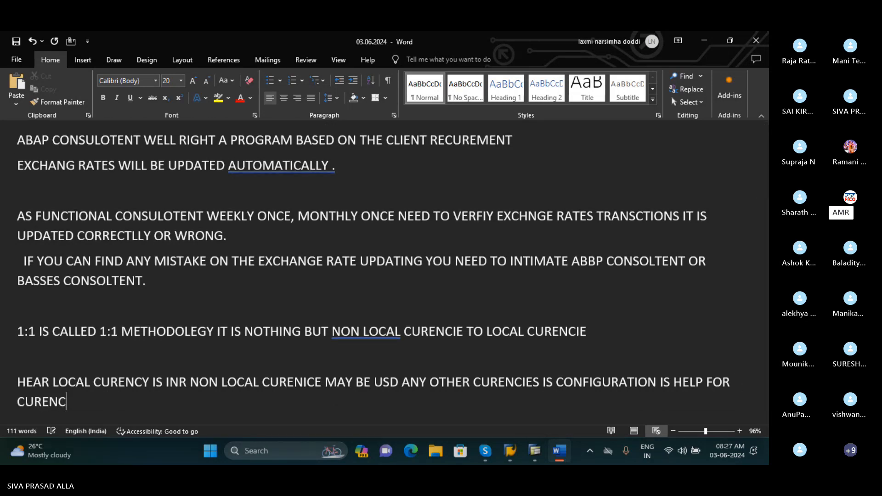
text(Y WISE)
text(OR )
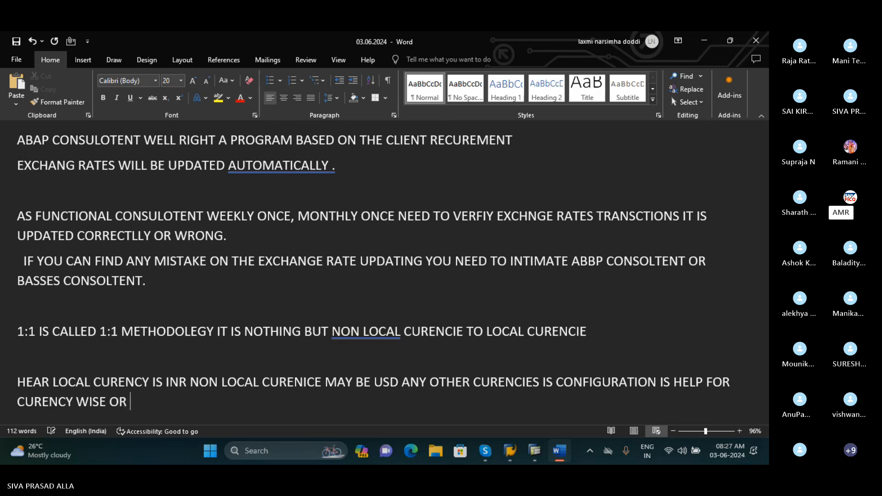
text(COUN)
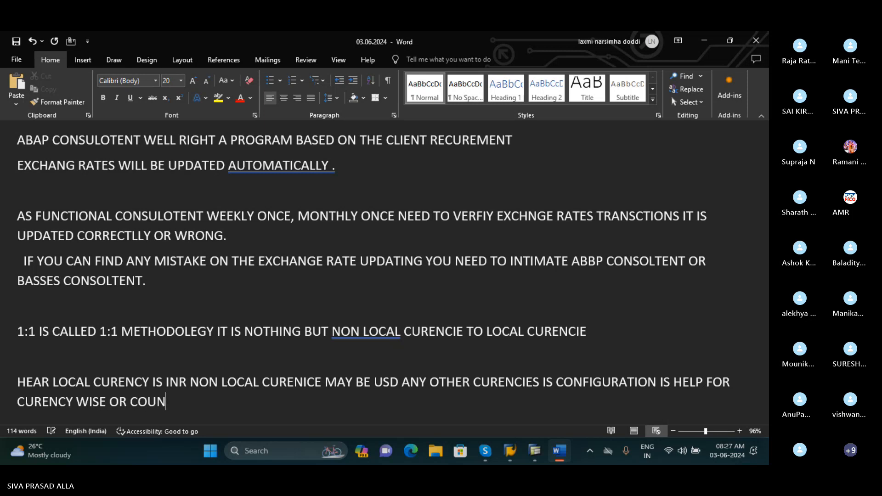
text(TRY W)
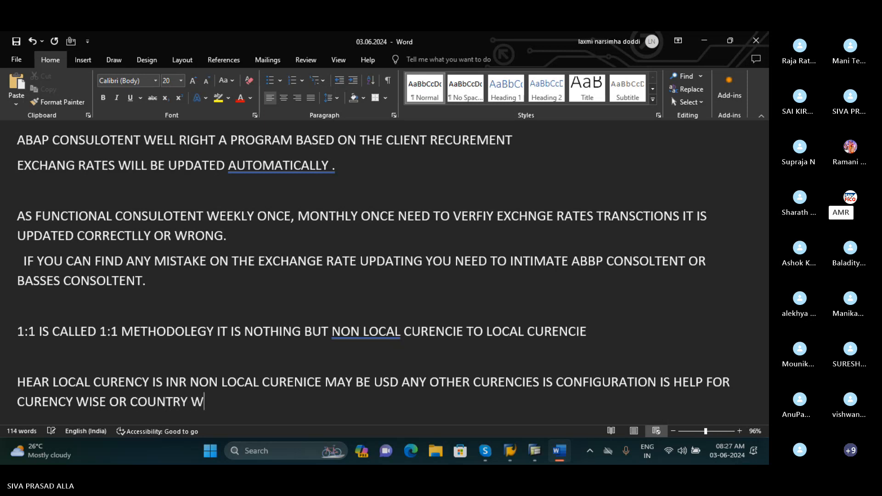
text(ISE REPOTRTING )
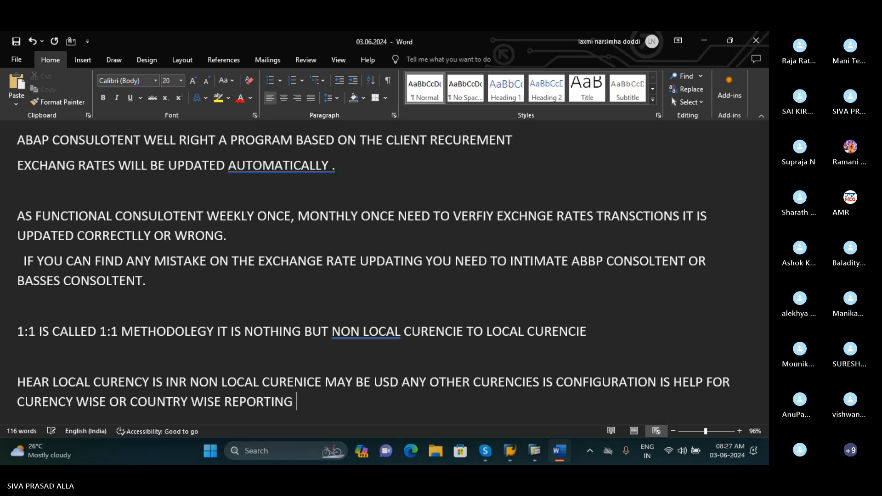
text(PURPOSE)
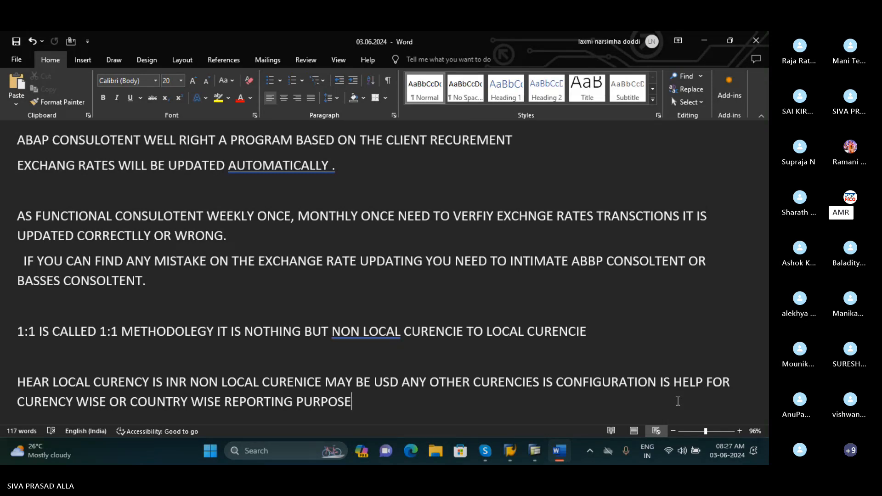
text(.)
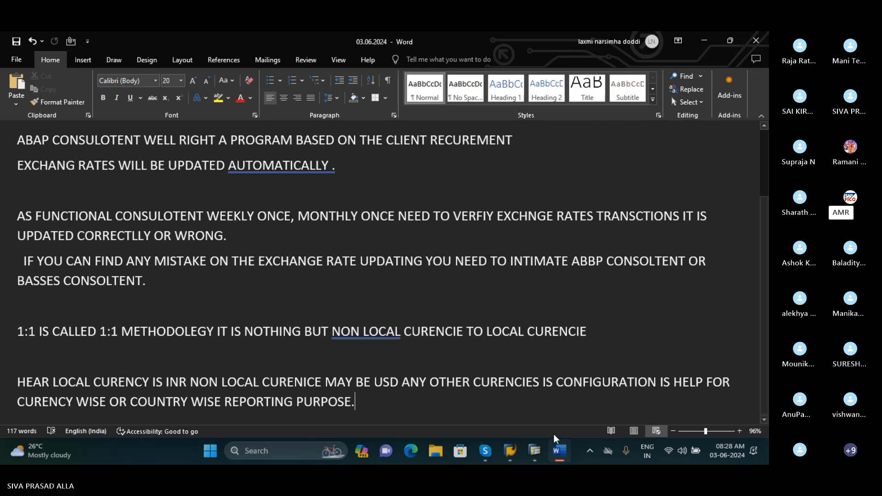
Switch to the Skype meeting to check the call, and return to the Word notes
mouse_move(510, 449)
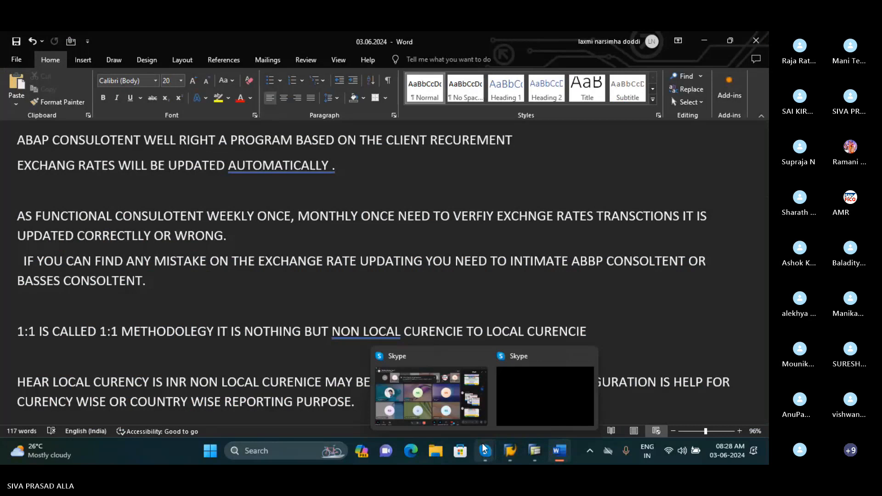
click(462, 417)
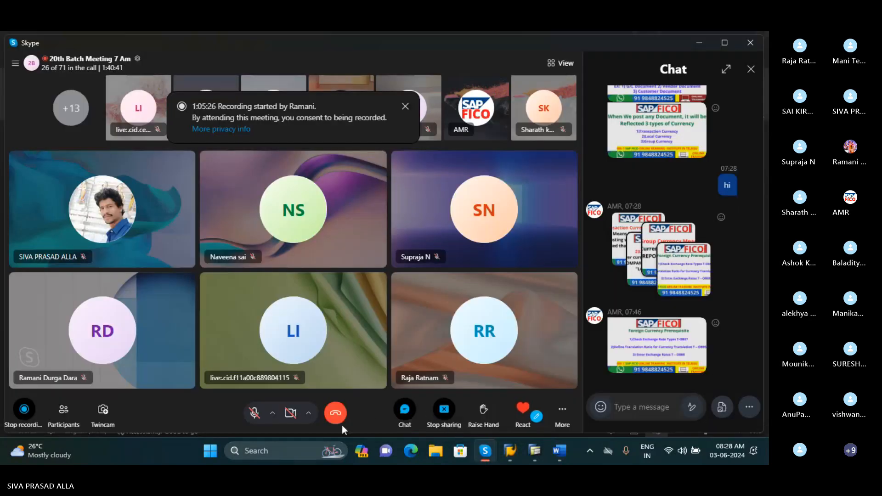
click(560, 451)
Start a new paragraph below the local currency text, separated by a blank line, reading "IN CASE YOUR COMPANY GLOBAL COMPANY (MNC)"
key(Return)
key(Return)
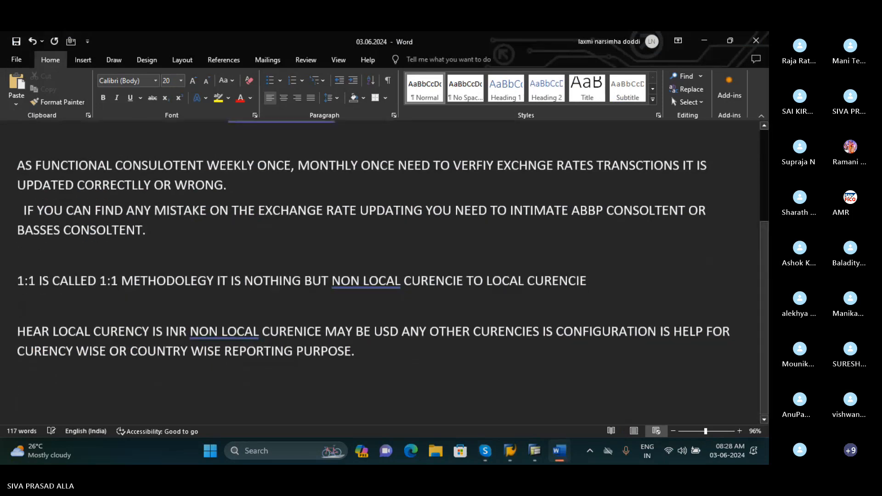
text(IN CASE)
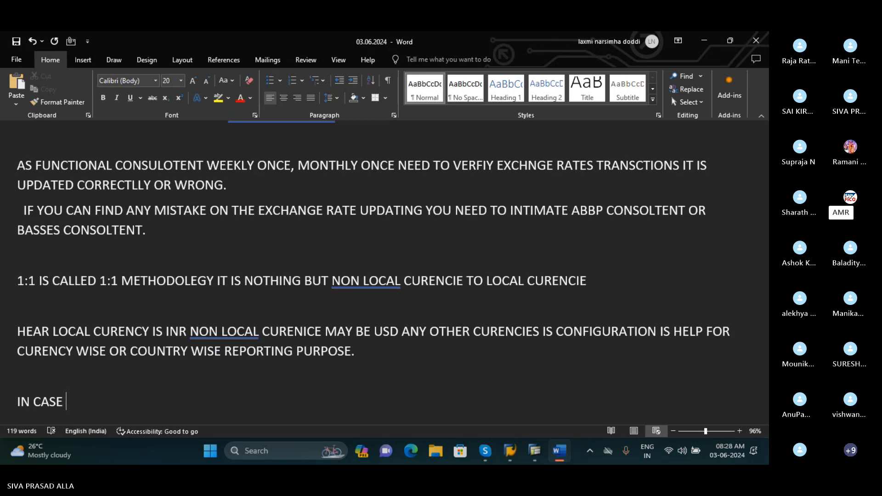
text( YOUR COM)
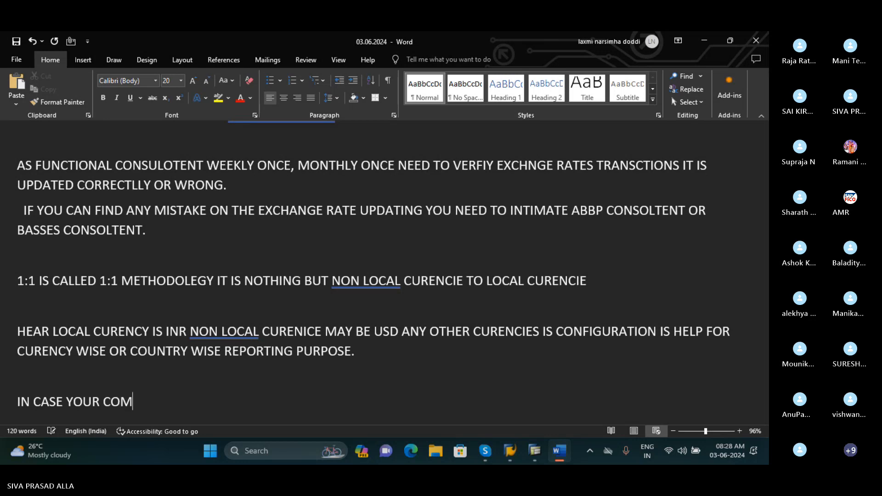
text(PANY GLOBAL )
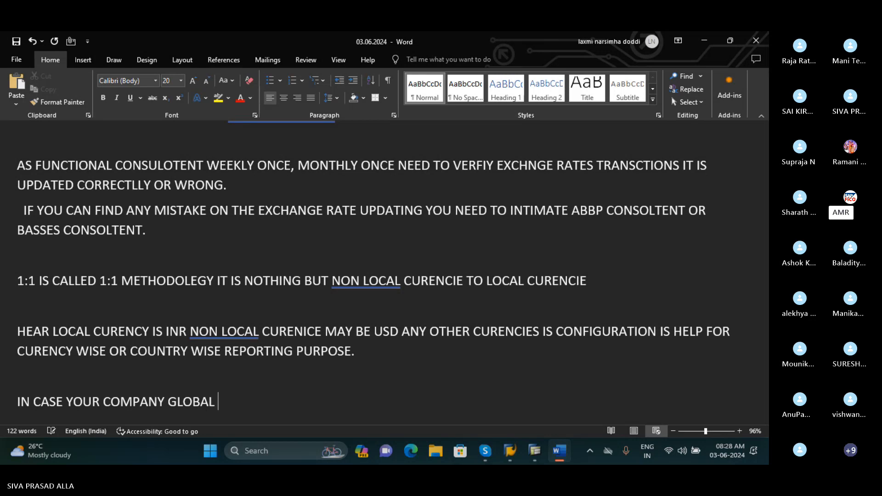
text(COMPANY)
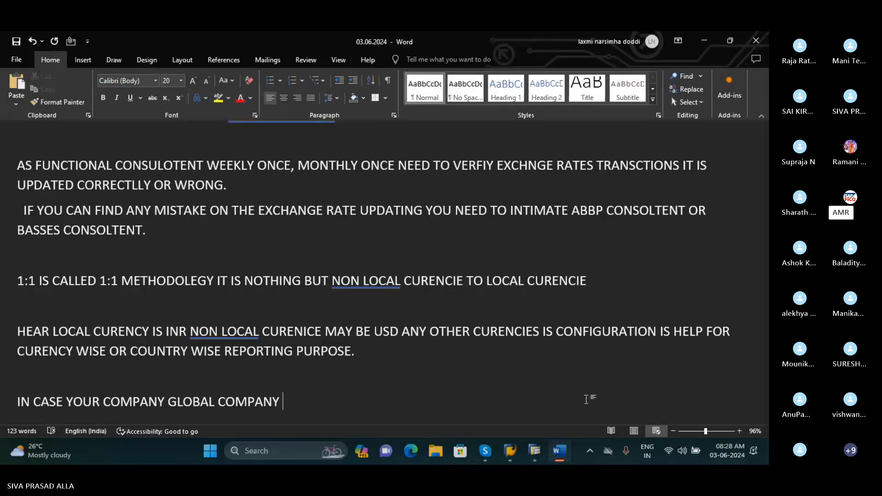
text((MNC))
Extend the global company line with "THAT TIME REFLECTED CMPANY CURENCIES AND"
text(T)
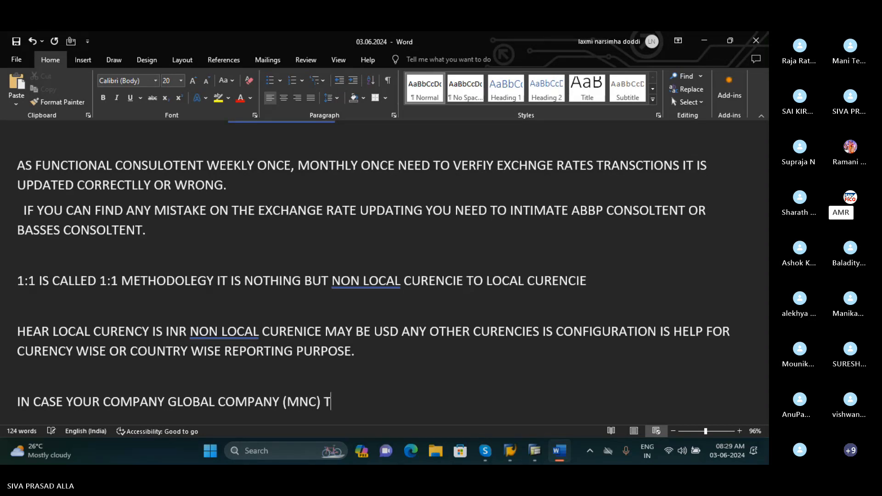
text(HAT TIME)
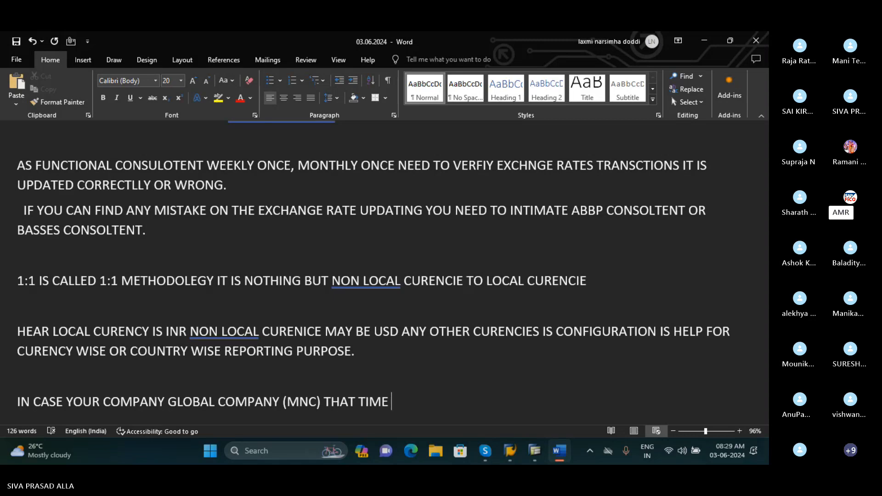
text( RE)
text(FLECTED)
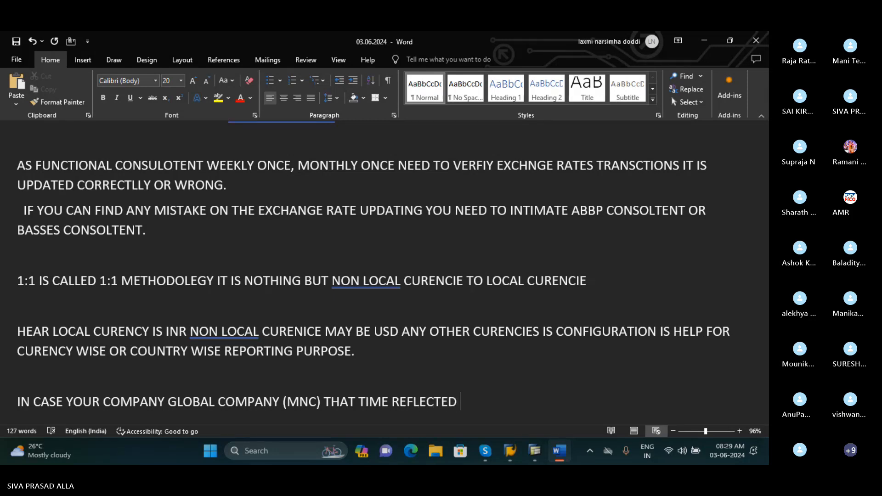
text( CMPANY C)
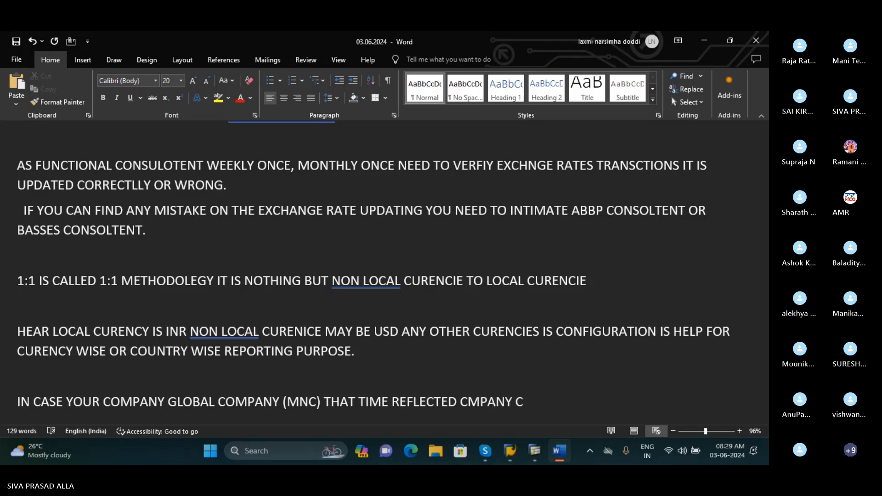
text(URENCIES )
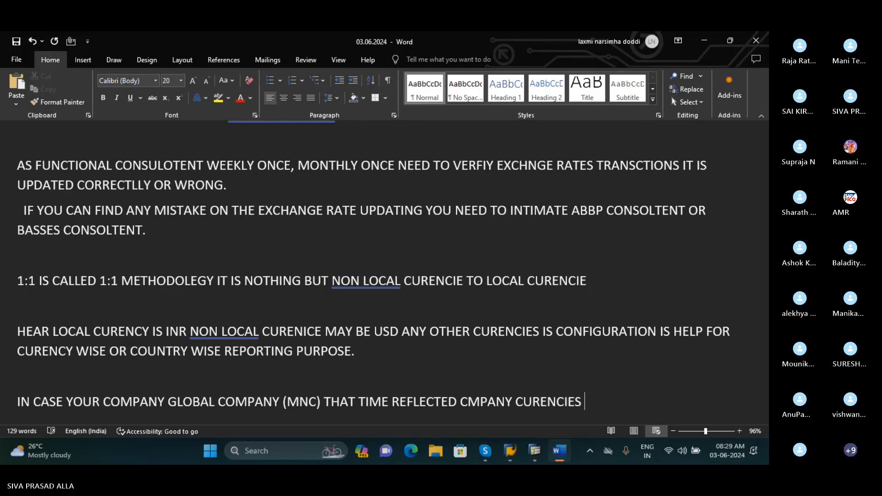
text(AND)
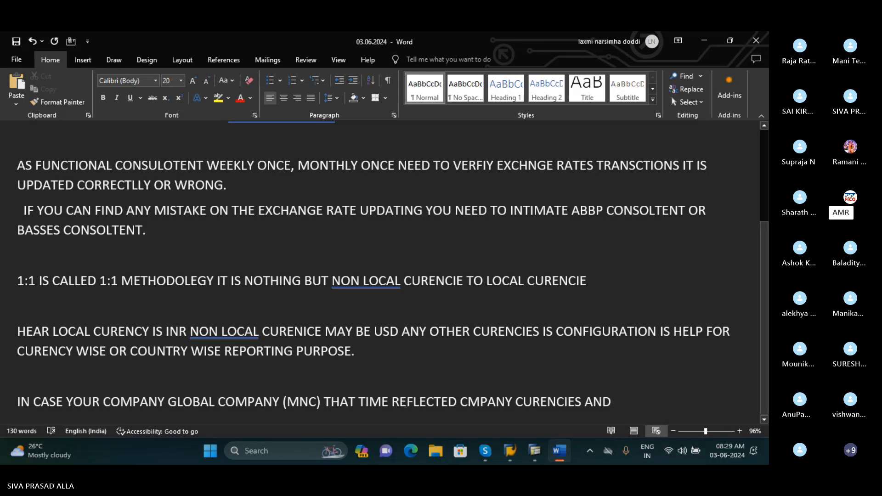
Insert "THE VALUE" before "REFLECTED" in the global company line
click(397, 406)
text(THE )
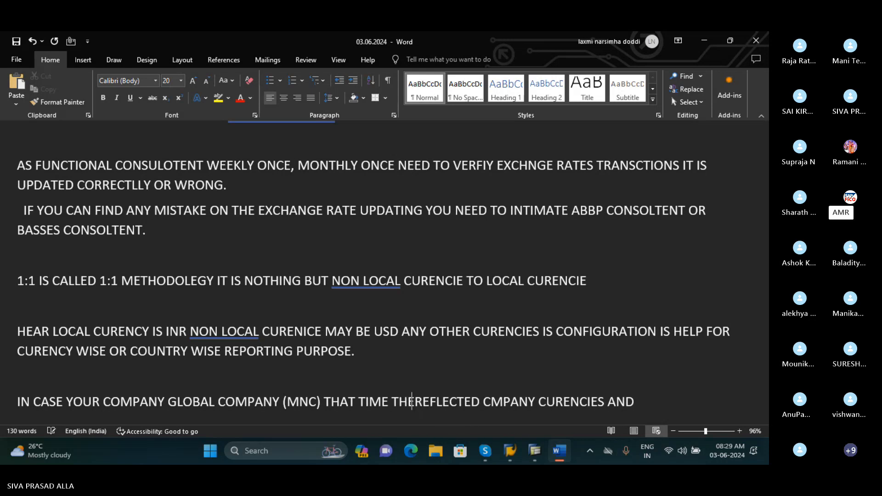
text(VALU)
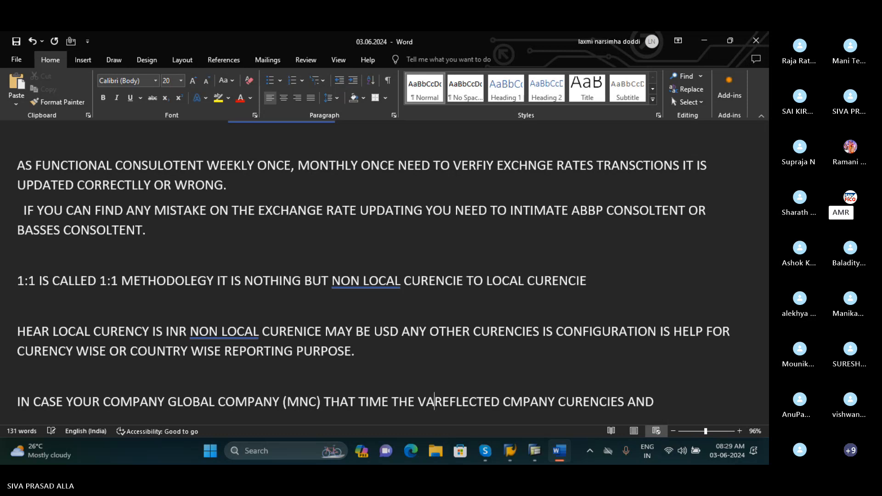
text(E)
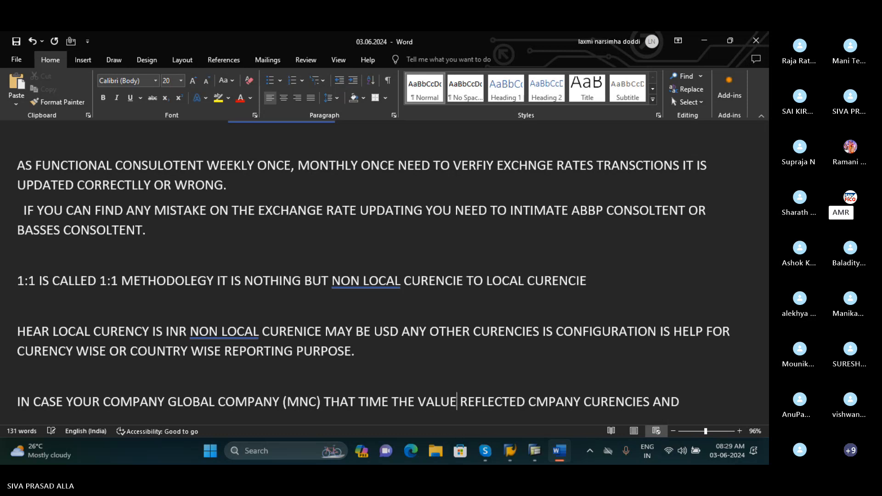
Add a new line below the global company line reading "THIS TYPES MAINTEINE RATIO"
click(683, 402)
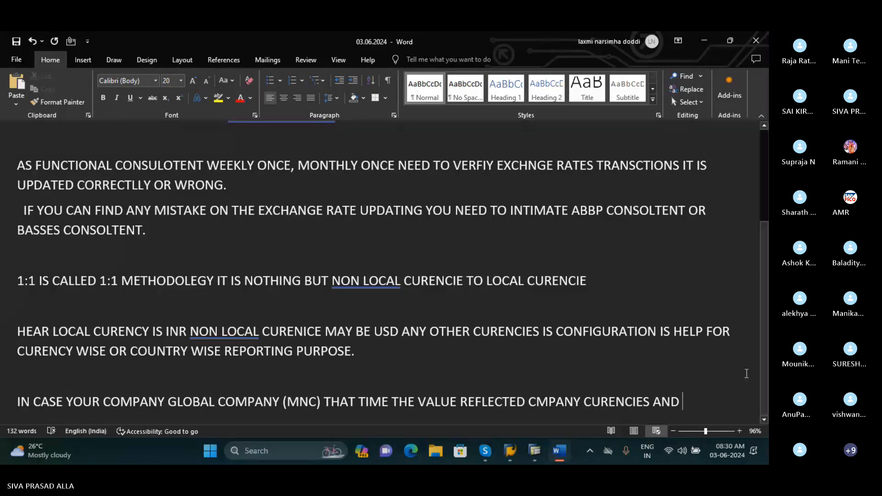
key(Return)
text(TH)
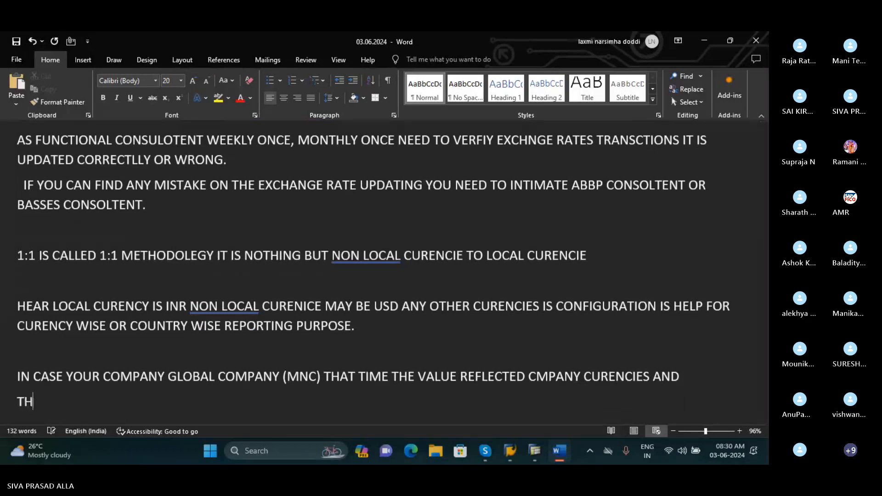
text(IS TYPES)
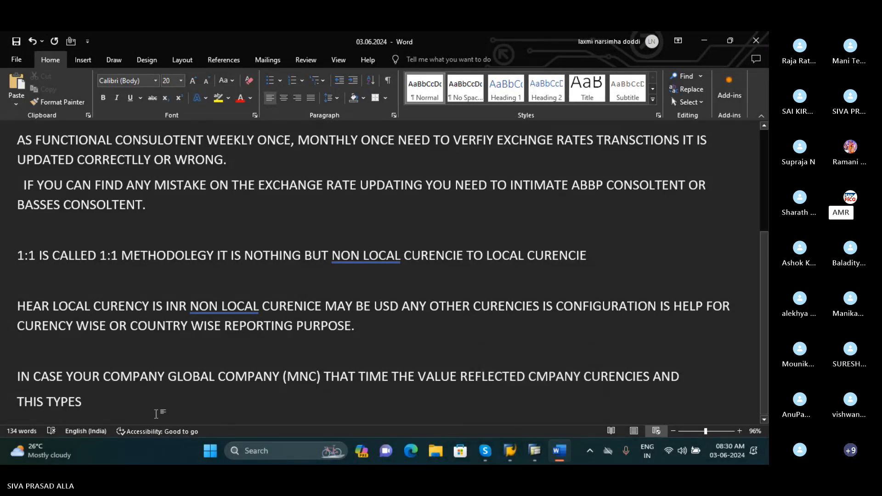
text(MAIN)
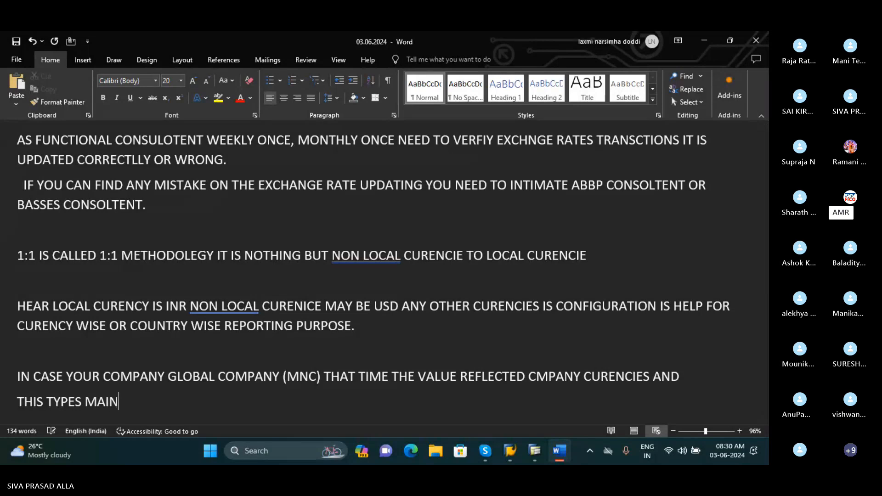
text(TEINE)
text(RATIO)
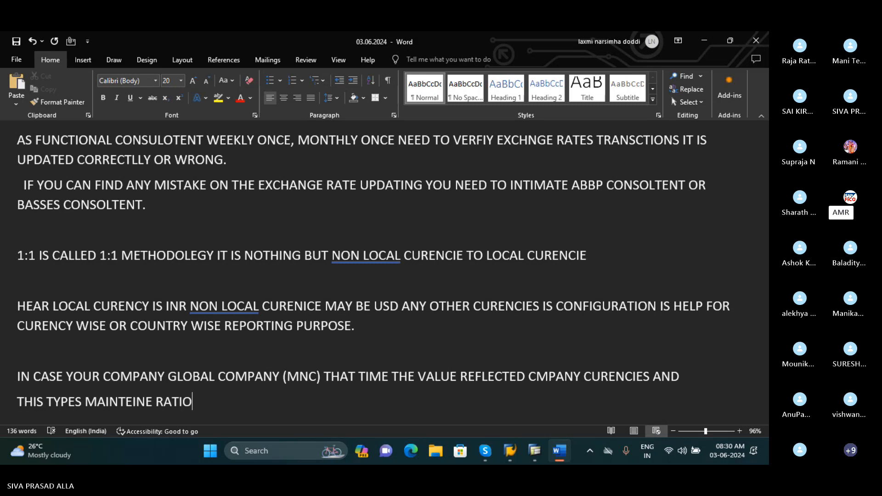
key(BackSpace)
key(BackSpace)
key(BackSpace)
key(BackSpace)
key(BackSpace)
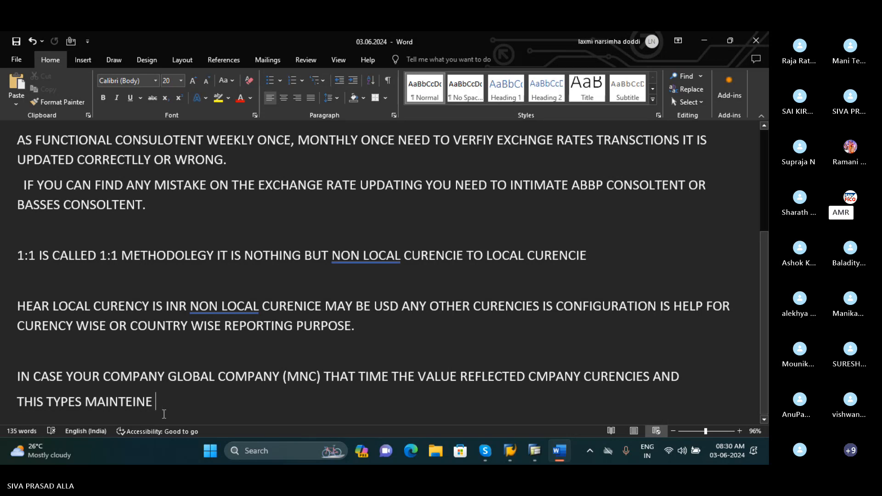
text(RATIO)
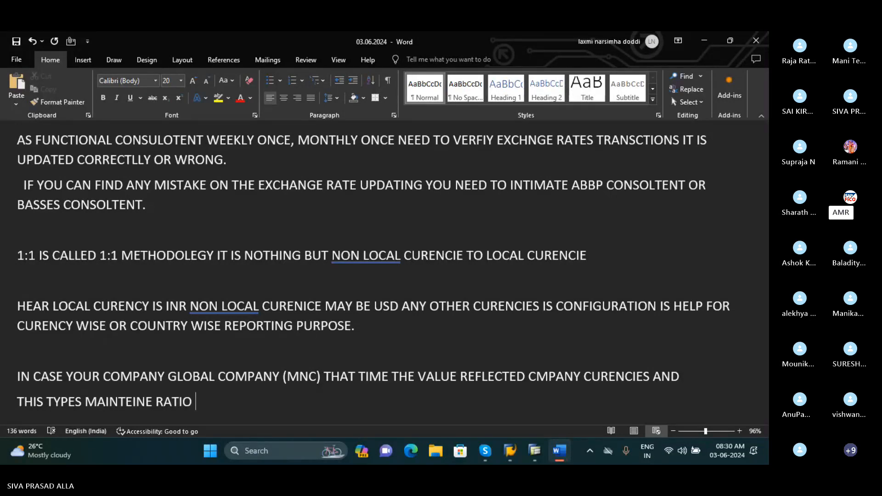
text(OPTIN)
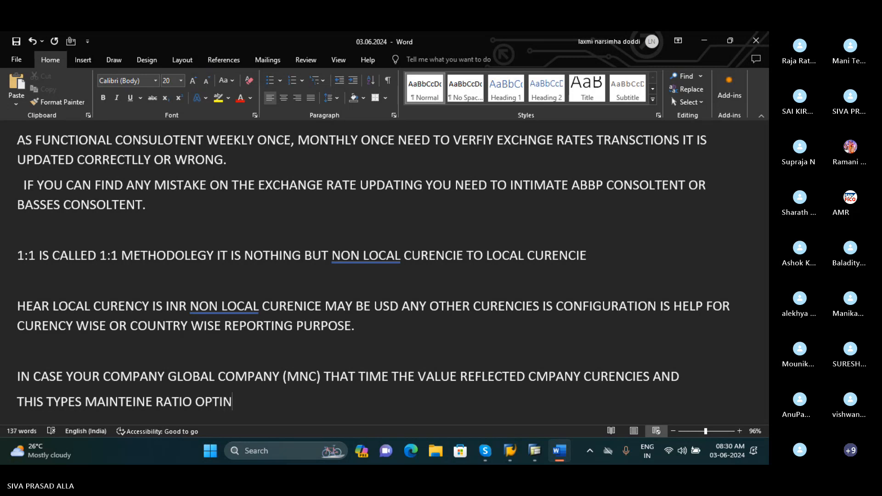
key(BackSpace)
key(BackSpace)
key(BackSpace)
key(BackSpace)
key(BackSpace)
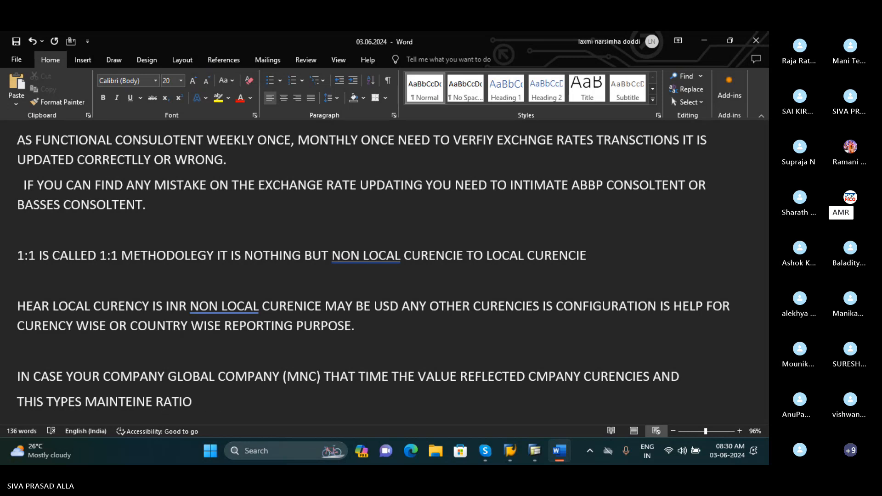
Append "TYPE" to the line "THIS TYPES MAINTEINE RATIO" and minimise the document window
text(TYPE)
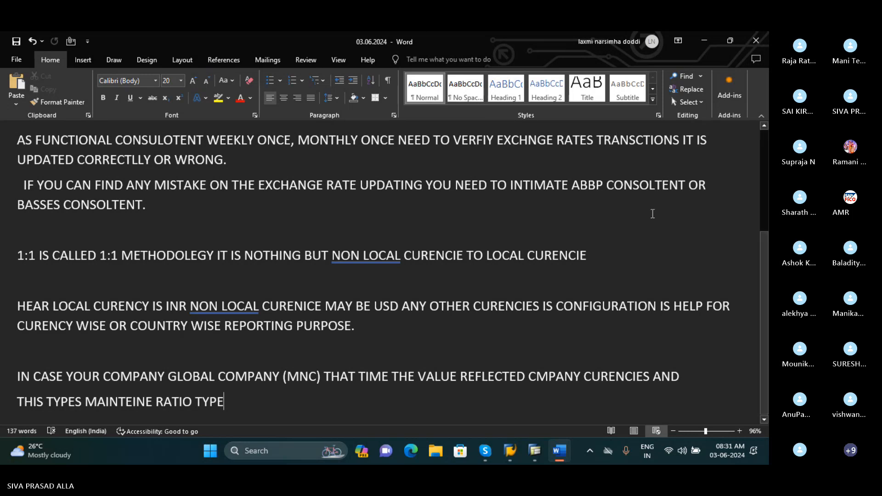
click(704, 43)
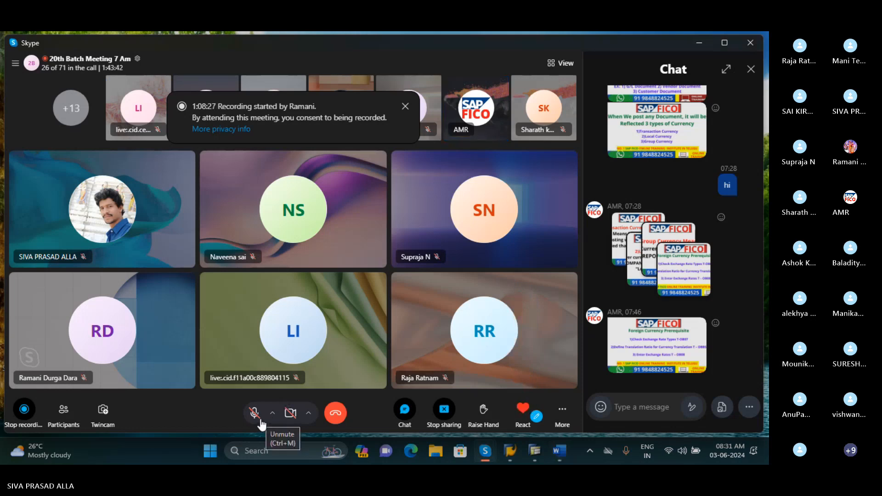
In the Skype call, unmute the microphone to speak, mute it again and stop sharing the screen
mouse_move(505, 462)
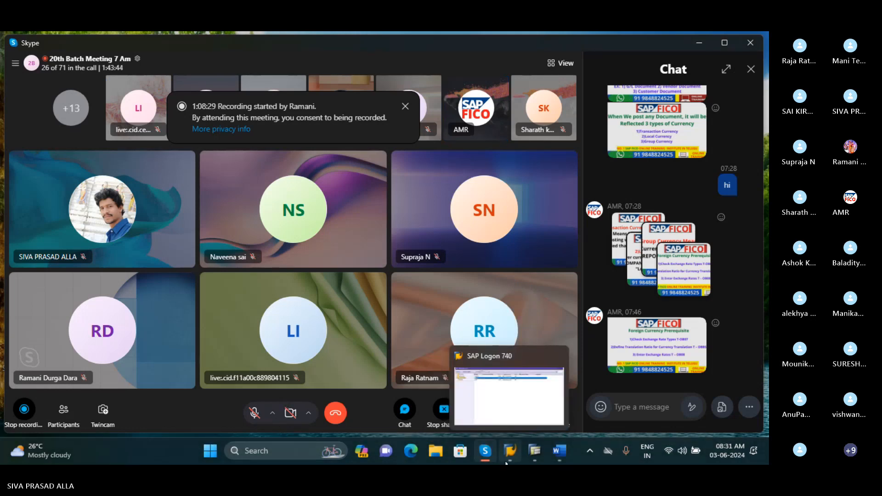
mouse_move(541, 456)
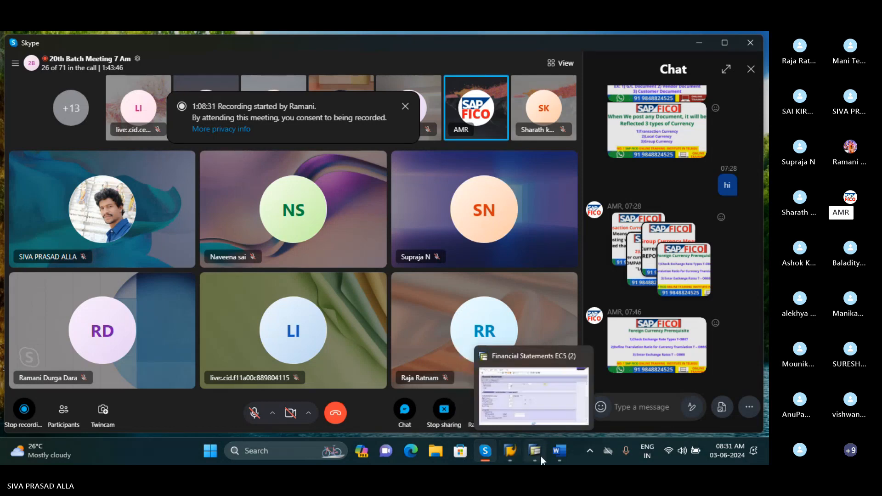
mouse_move(549, 410)
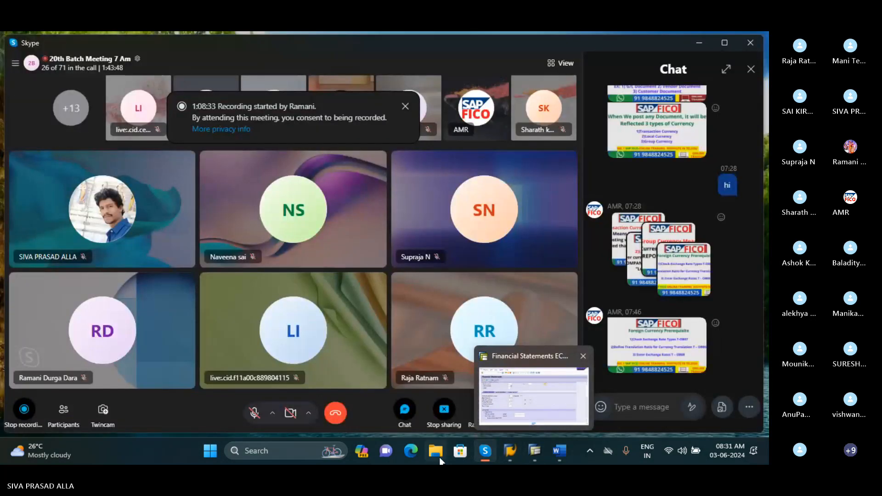
click(248, 414)
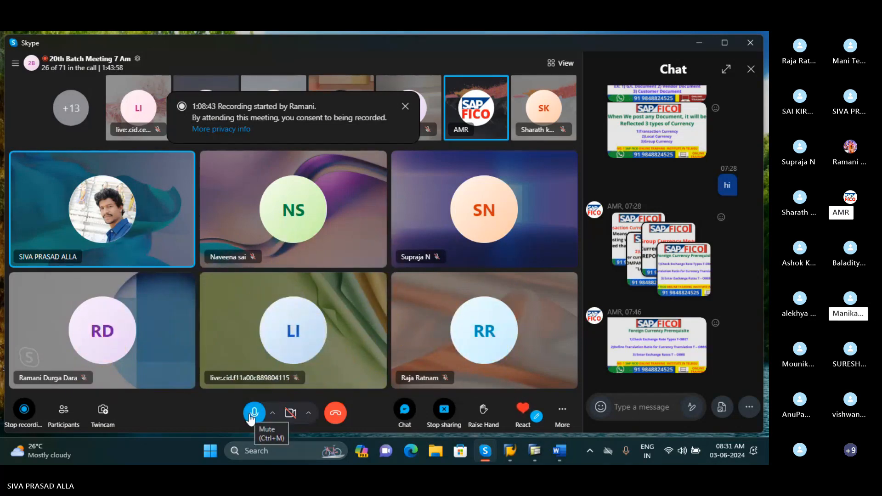
click(253, 413)
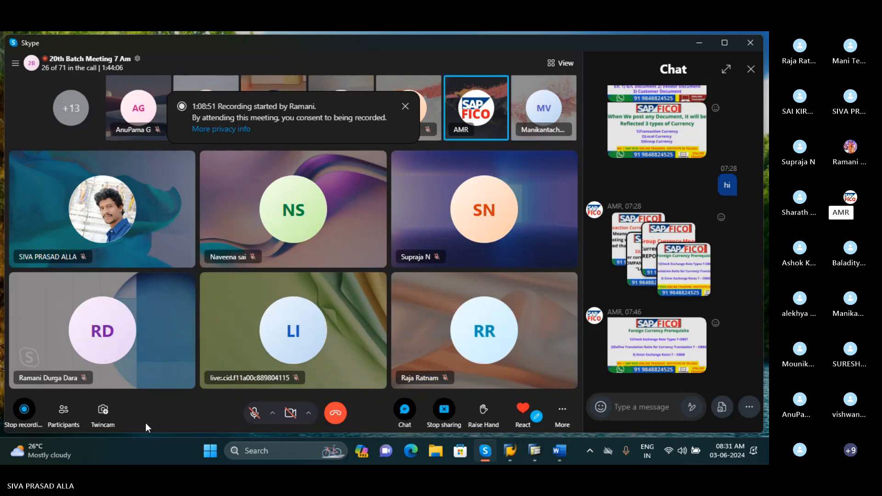
click(445, 413)
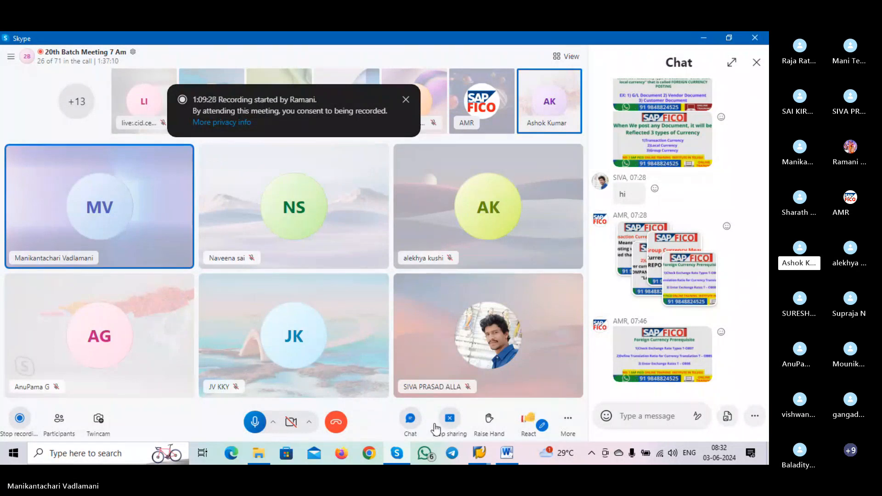
Open the DOUBT 1 picture from the Downloads folder and examine the circled error in the G/L document screen
click(260, 456)
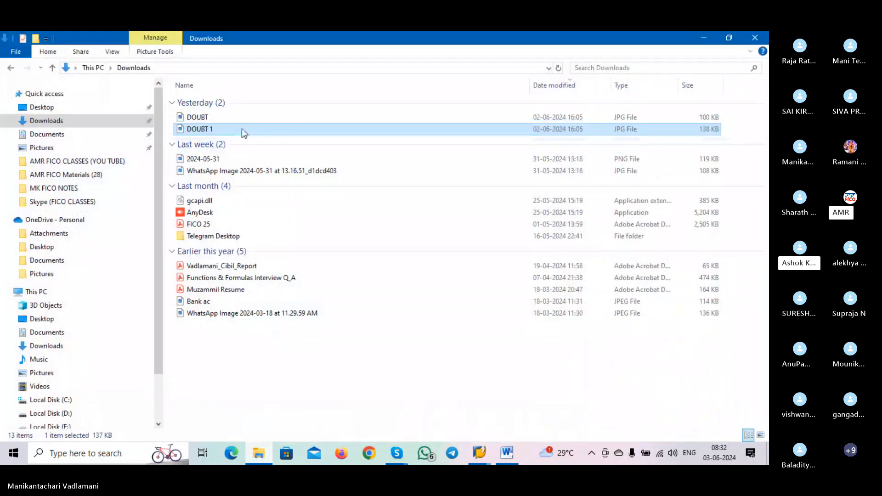
double_click(177, 129)
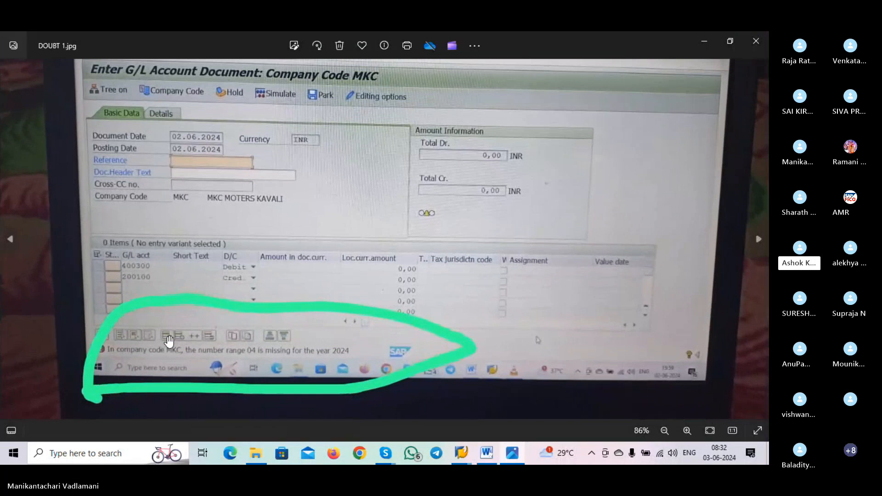
scroll(168, 340, down, 2)
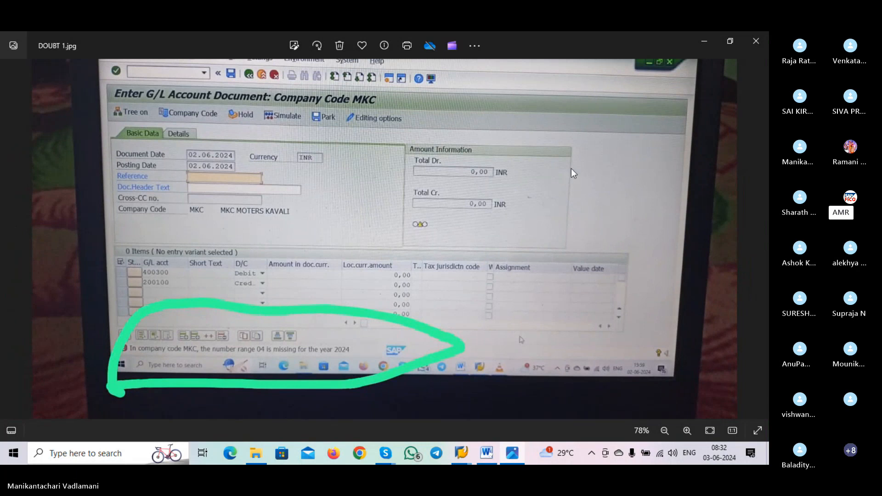
click(544, 190)
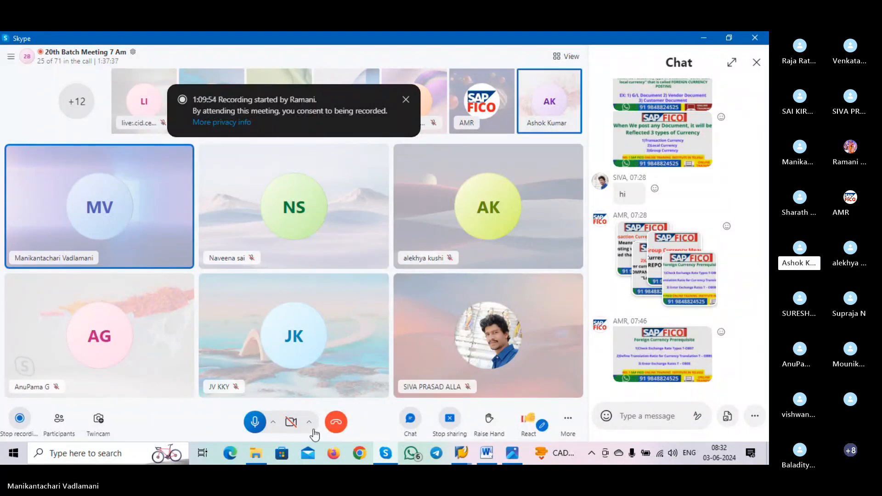
Close the DOUBT 1 picture and open the DOUBT picture from the Downloads folder
click(256, 459)
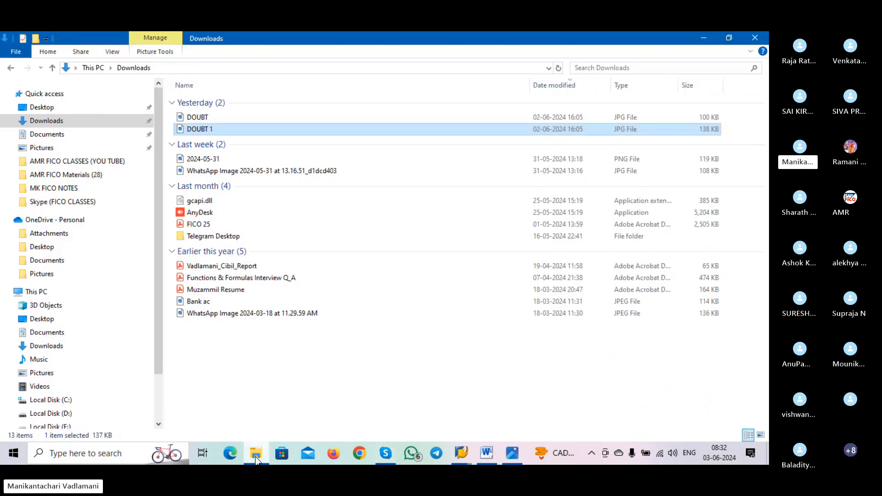
click(511, 459)
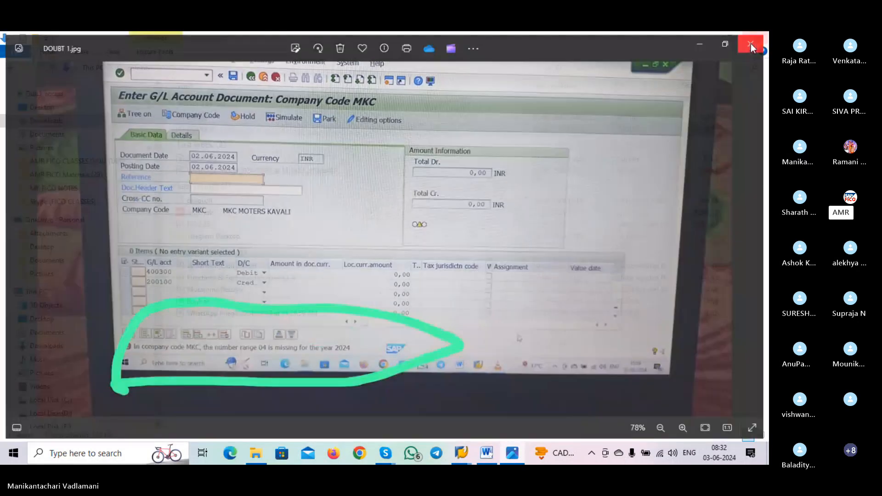
click(752, 42)
double_click(189, 117)
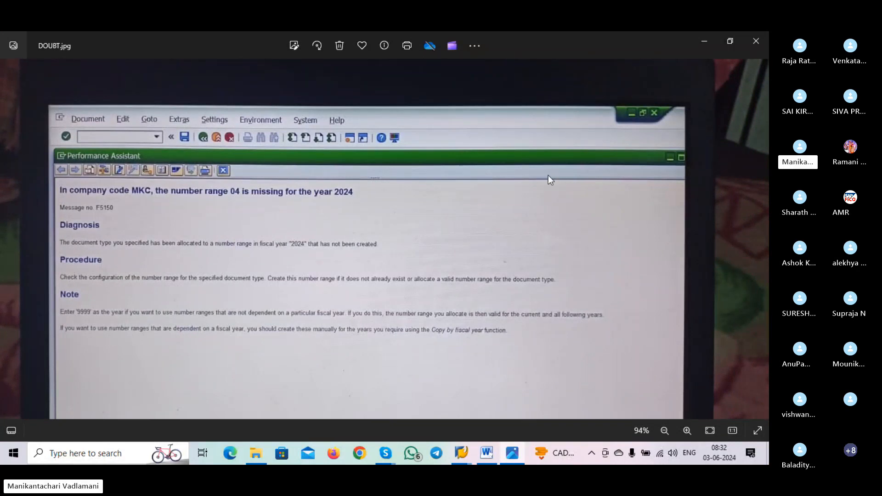
Switch to the SAP Easy Access session and start the document display transaction FB03
mouse_move(464, 448)
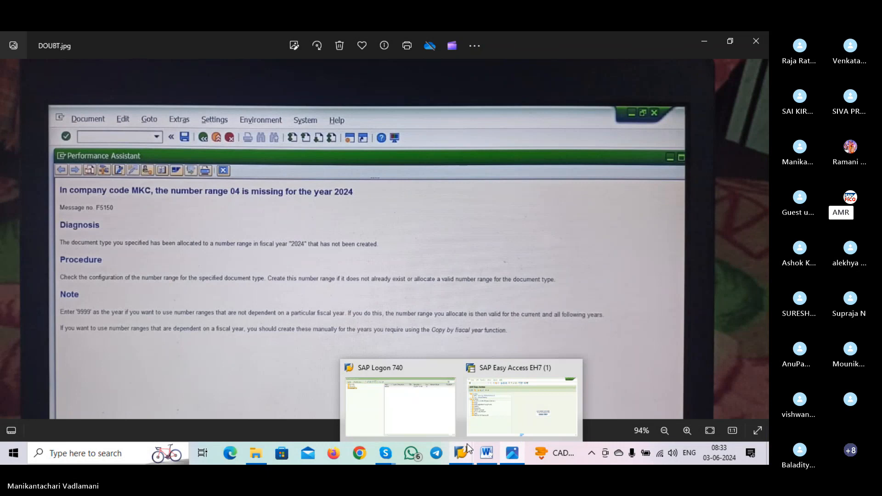
click(489, 428)
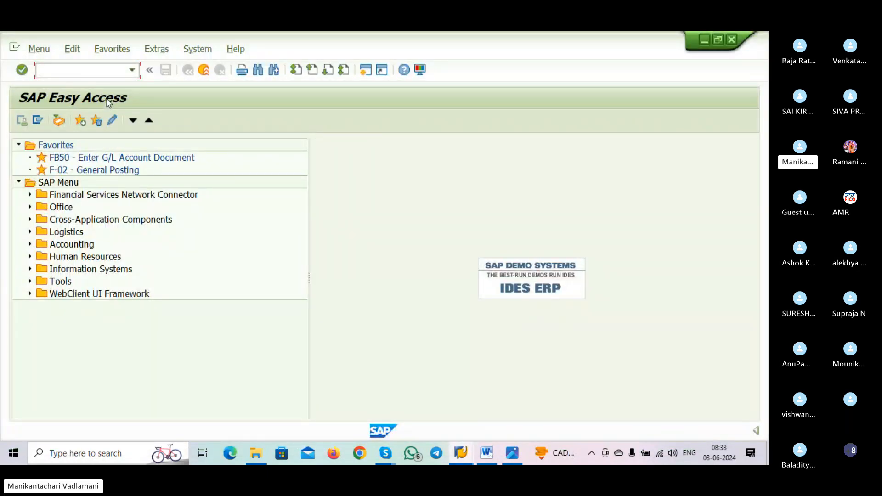
text(FB)
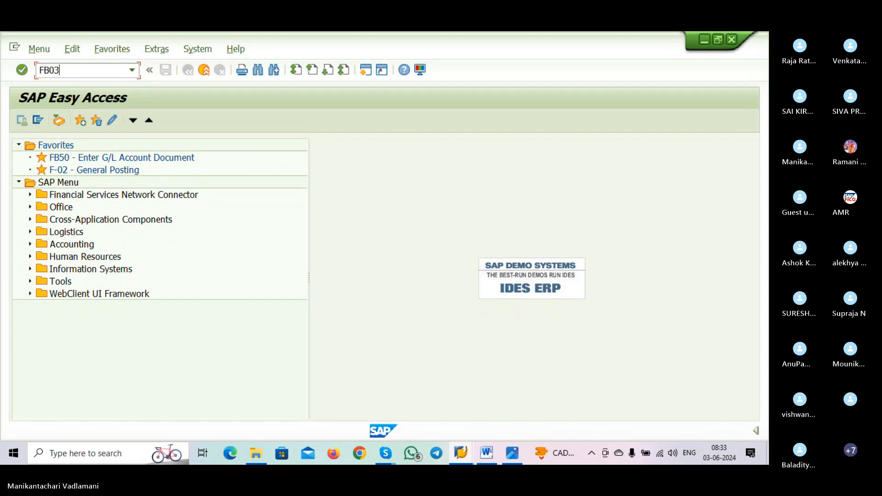
text(03)
key(Return)
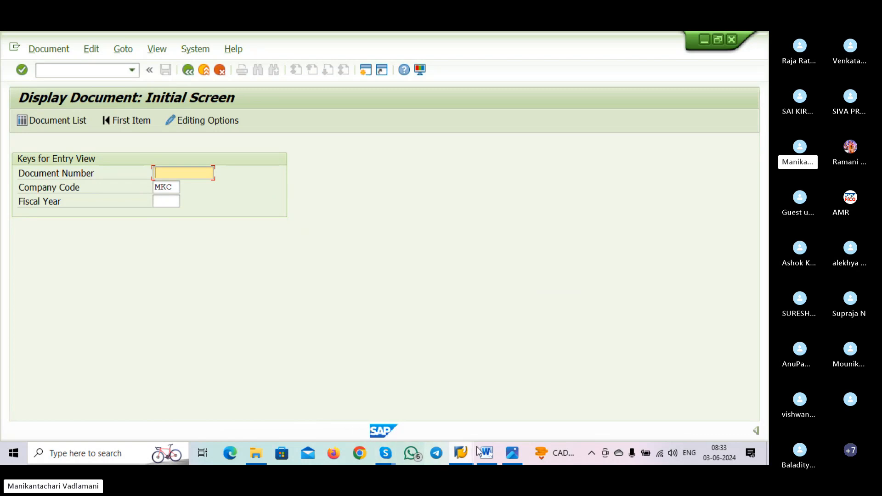
Return to the DOUBT picture and enlarge it to read the error explanation, and raise the speaker volume to 100
click(511, 453)
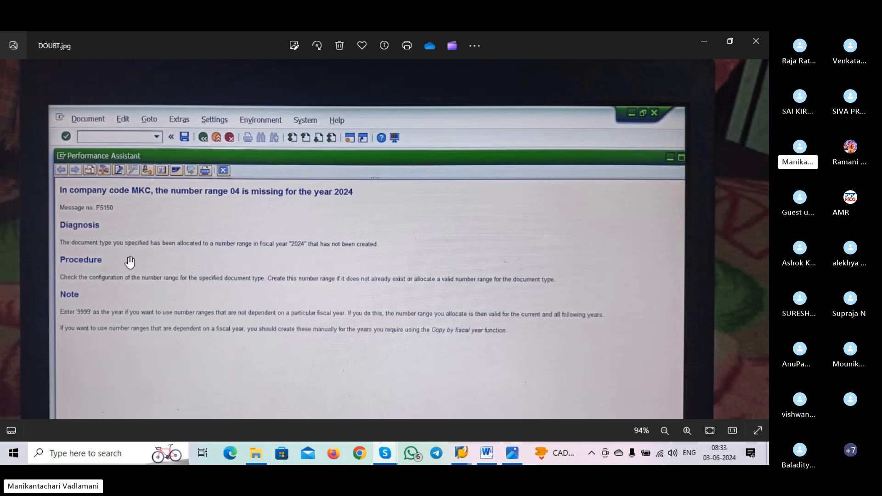
scroll(130, 261, up, 1)
scroll(130, 261, up, 1)
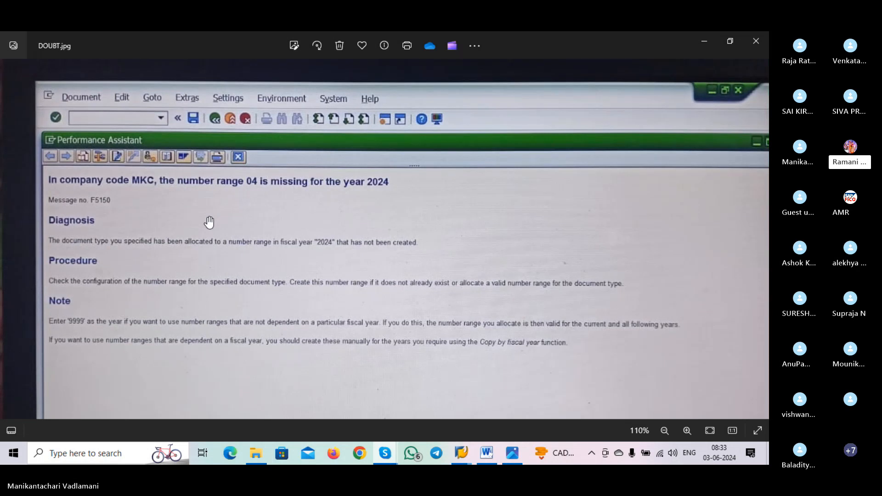
click(674, 453)
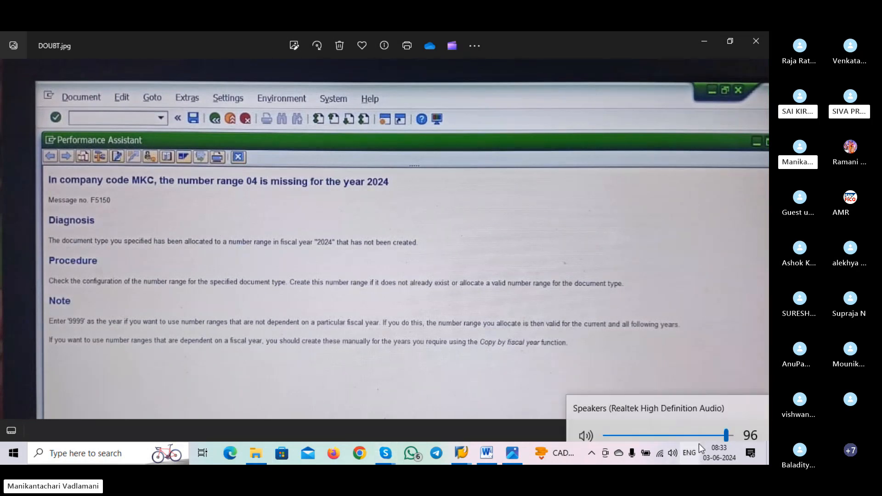
drag(726, 427, 731, 427)
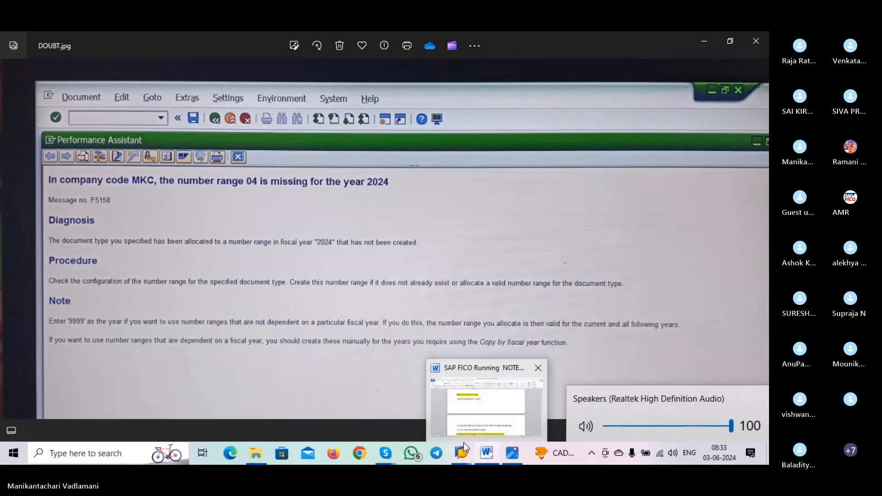
Switch back to the SAP session and open accounting document number range maintenance with /NFBN1
mouse_move(467, 445)
click(489, 415)
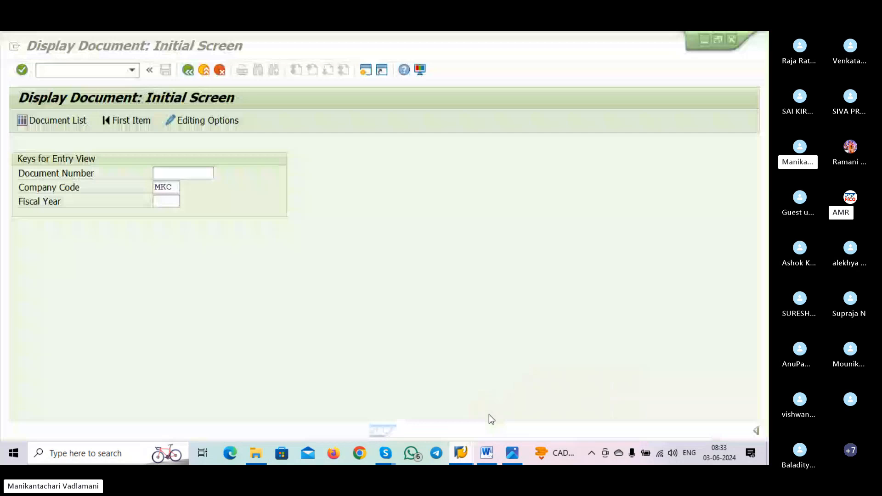
click(75, 70)
text(/NFBN1)
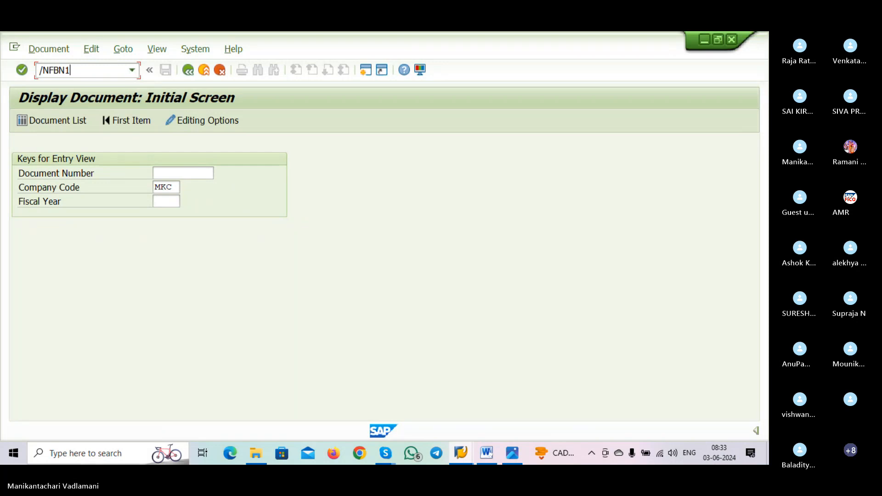
key(Return)
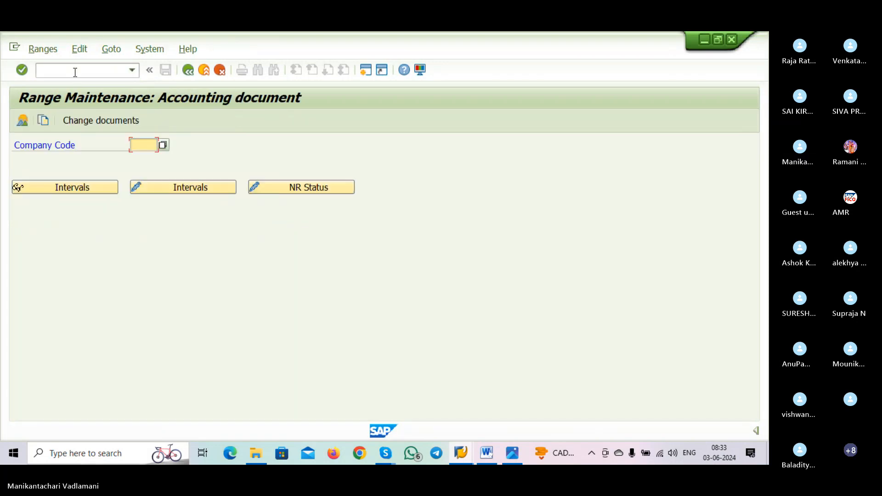
Open the list of company codes for the range maintenance and search it for MKC
click(162, 145)
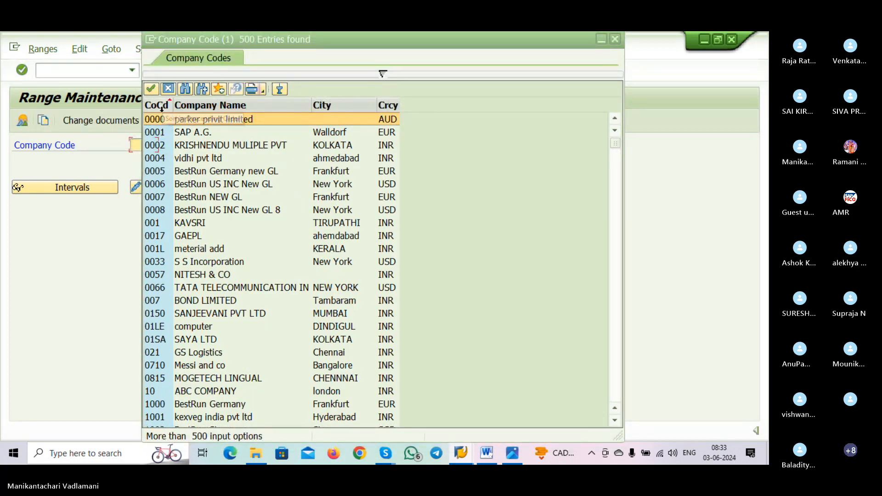
key(ctrl+f)
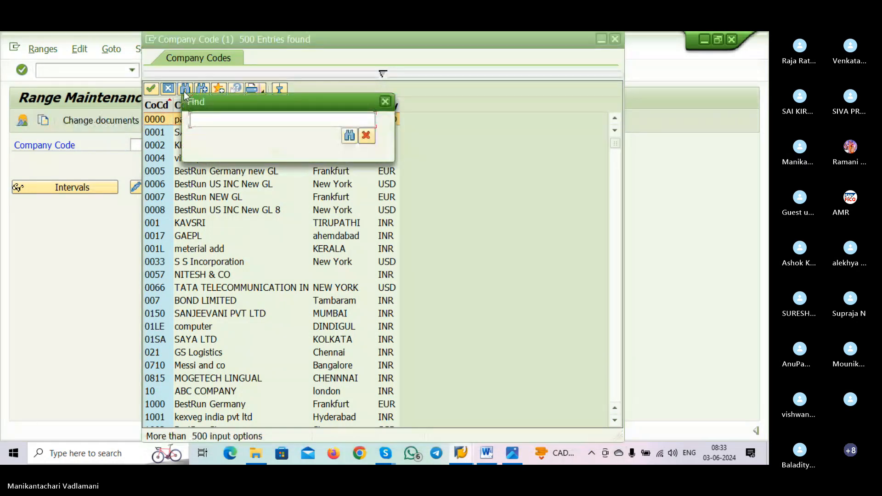
text(MKC)
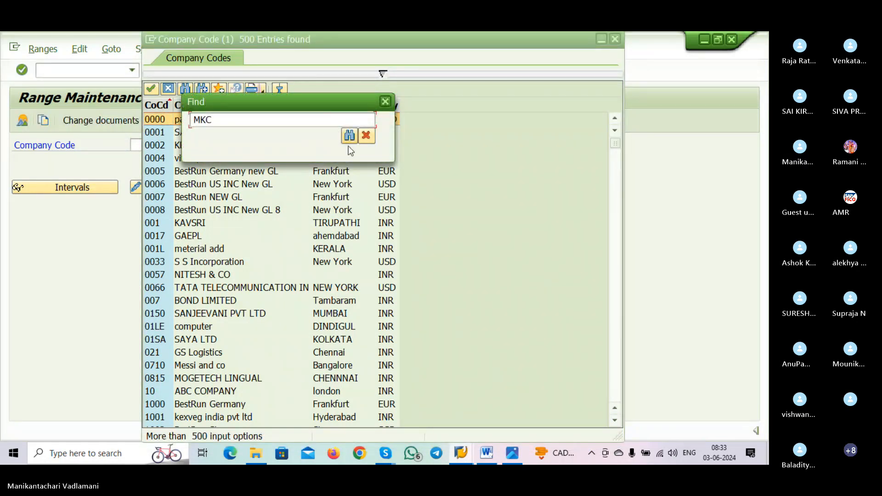
click(350, 136)
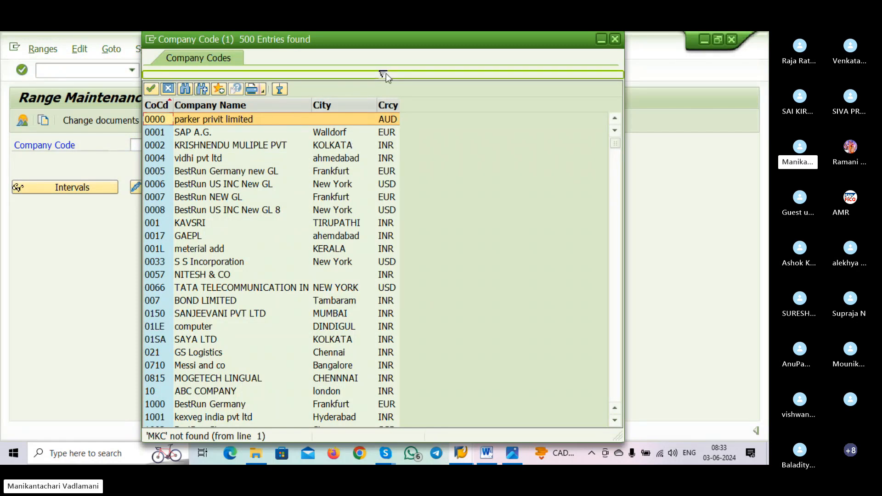
click(119, 236)
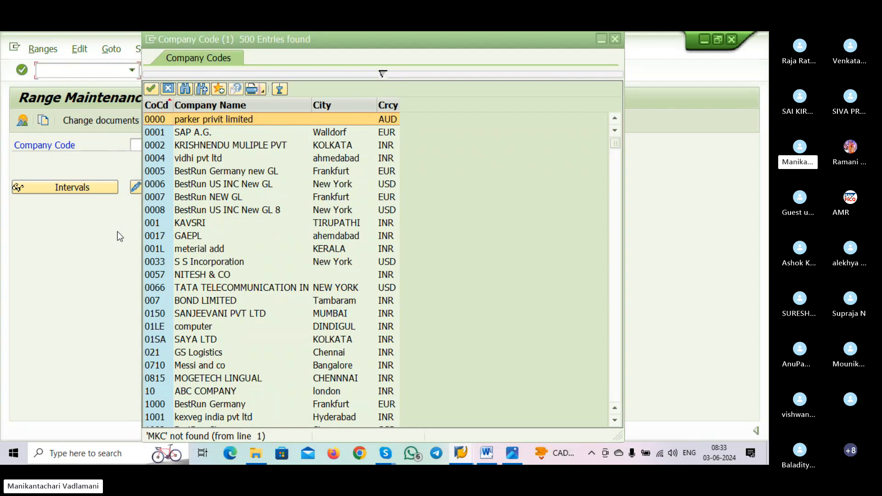
Close the company code search list, enter company code MKC directly and open its number range intervals for editing
click(381, 75)
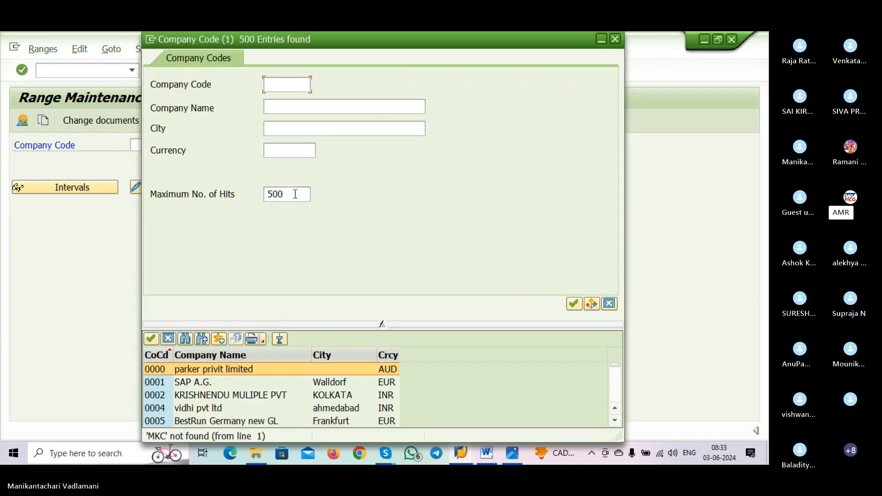
click(614, 39)
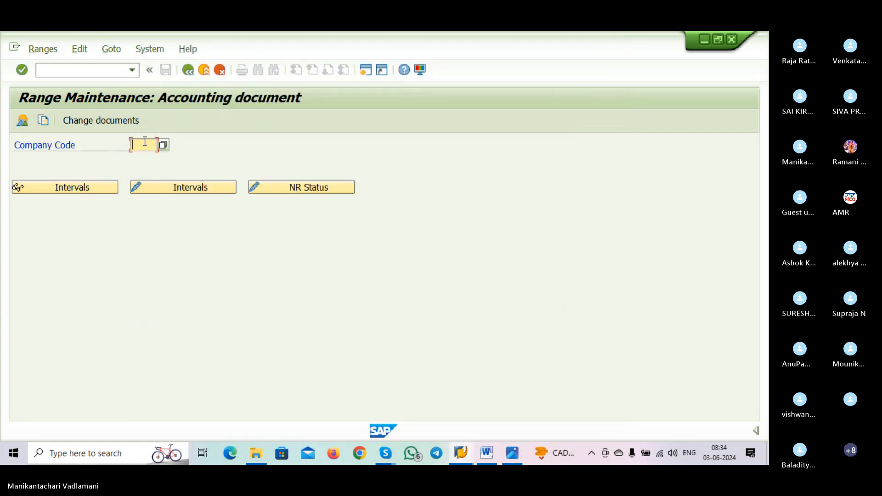
text(MK)
click(142, 157)
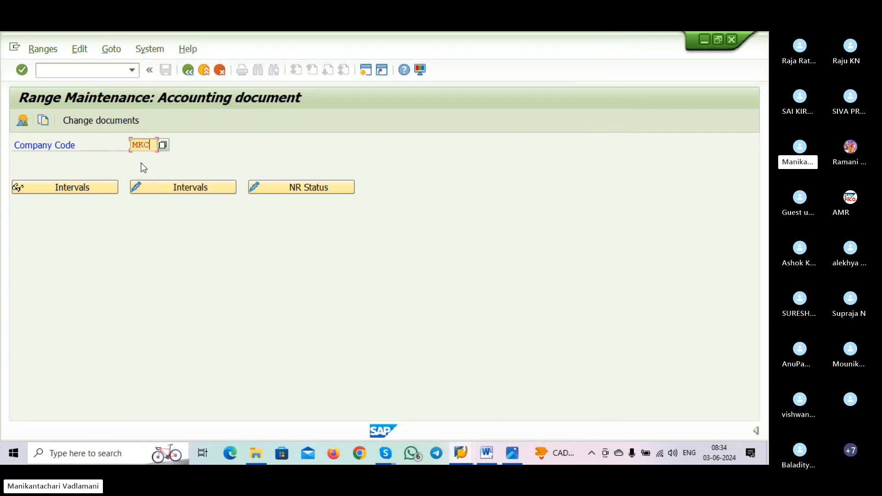
click(169, 188)
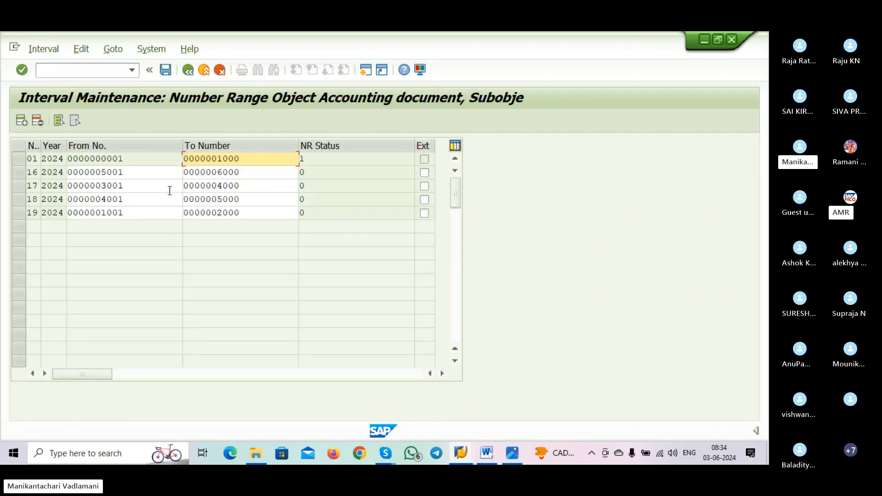
Insert a new interval with number 04 and year 2024, and begin its starting number with 60
click(22, 122)
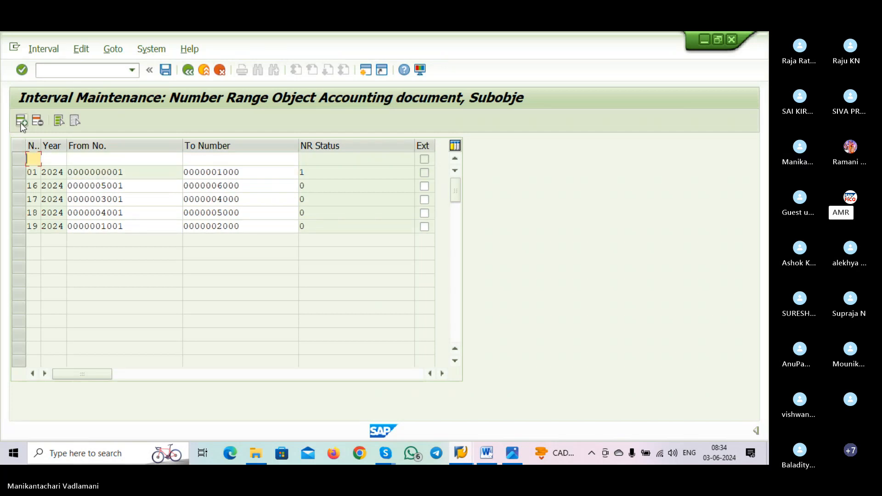
text(0)
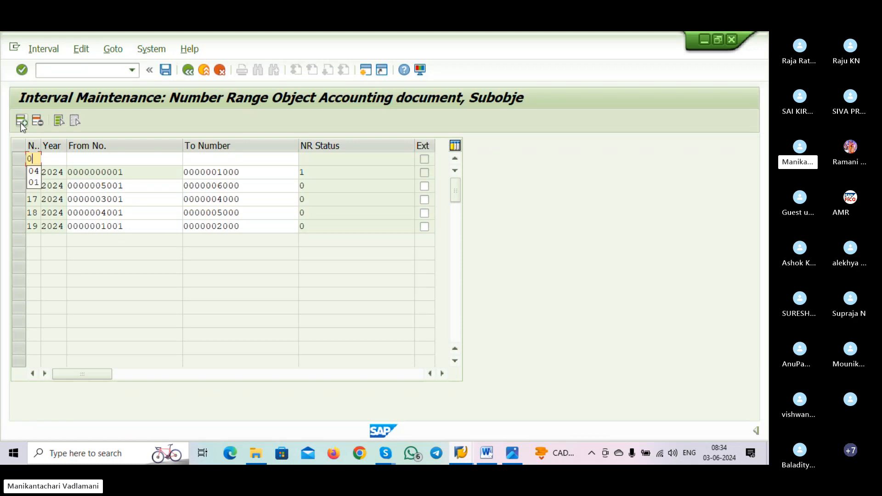
text(4)
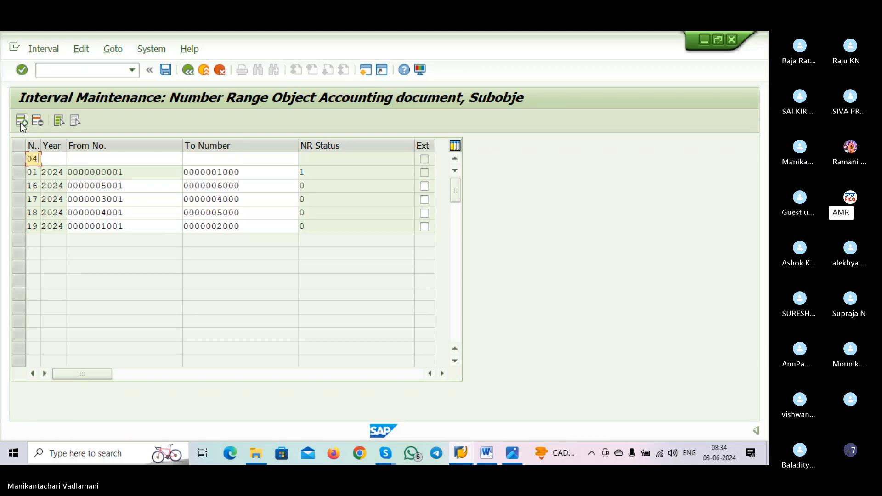
key(Tab)
text(2024)
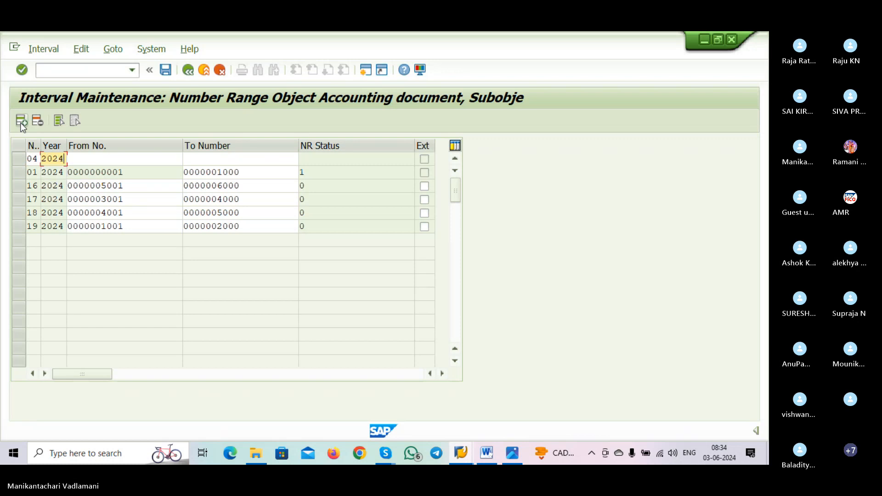
key(Tab)
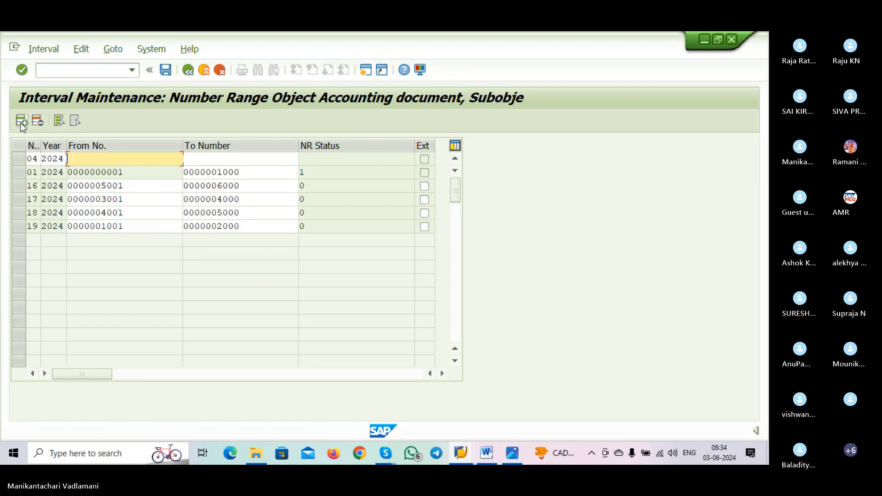
text(60)
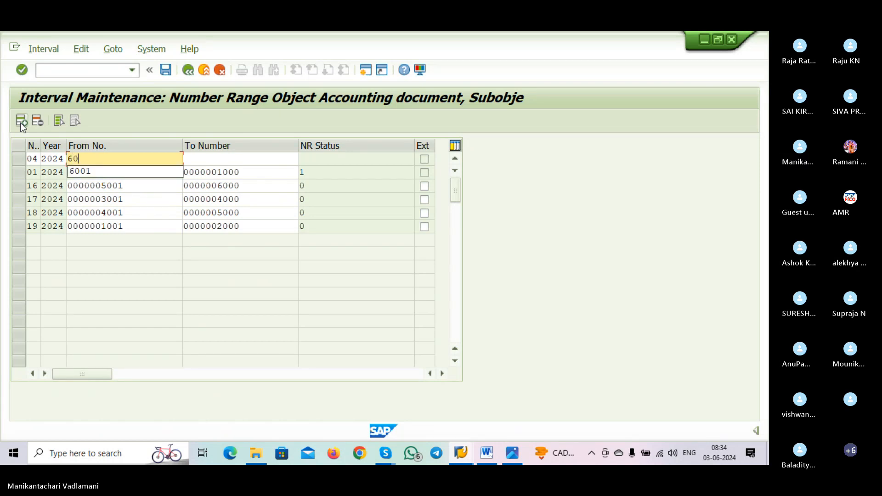